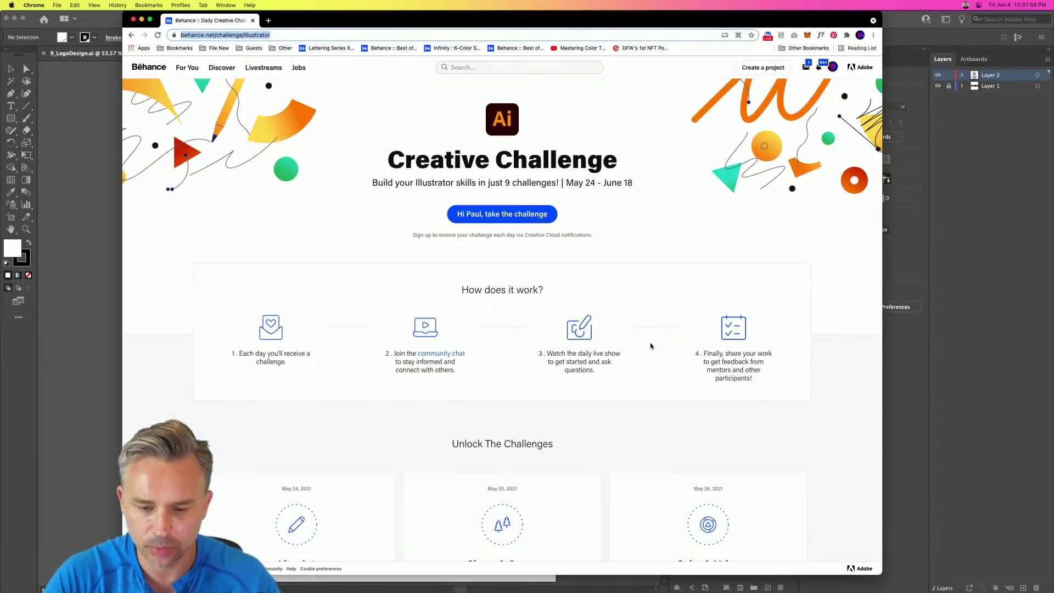
# Step: Look through the Illustrator Creative Challenge list on Behance, then switch to the logo design document in Illustrator
pyautogui.scroll(-15, 553, 332)
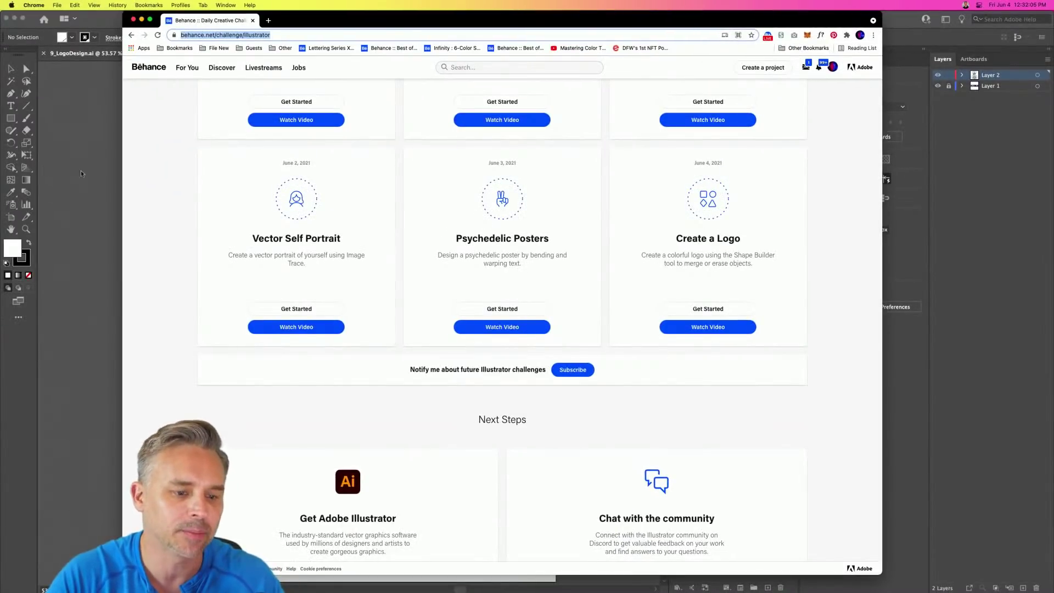
pyautogui.click(69, 172)
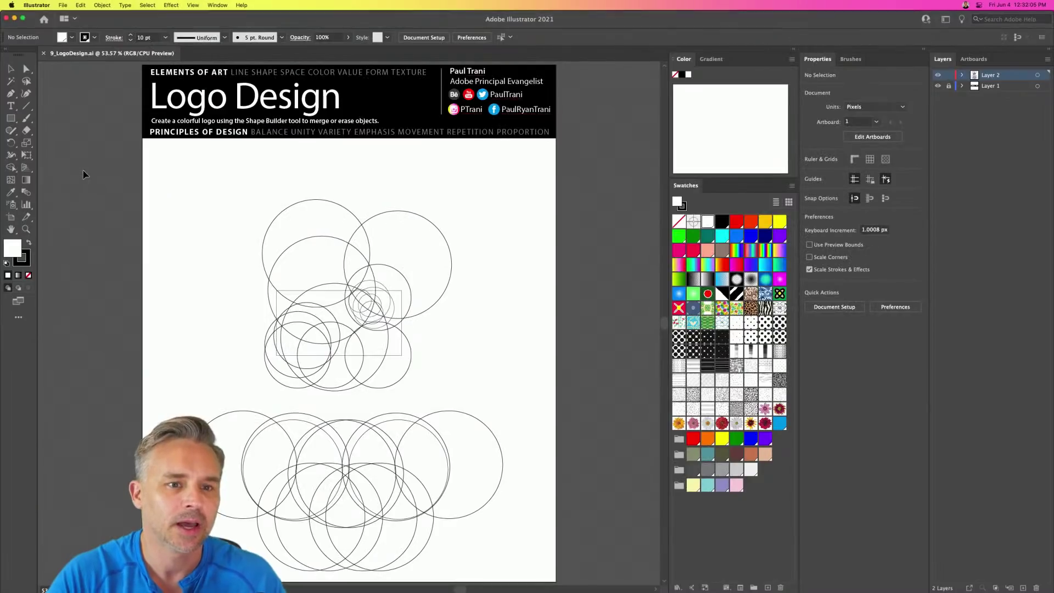
# Step: Examine the Logo Design banner's challenge text and contact details, and the circle artwork beneath it
pyautogui.click(26, 229)
pyautogui.moveTo(144, 92); pyautogui.dragTo(523, 176)
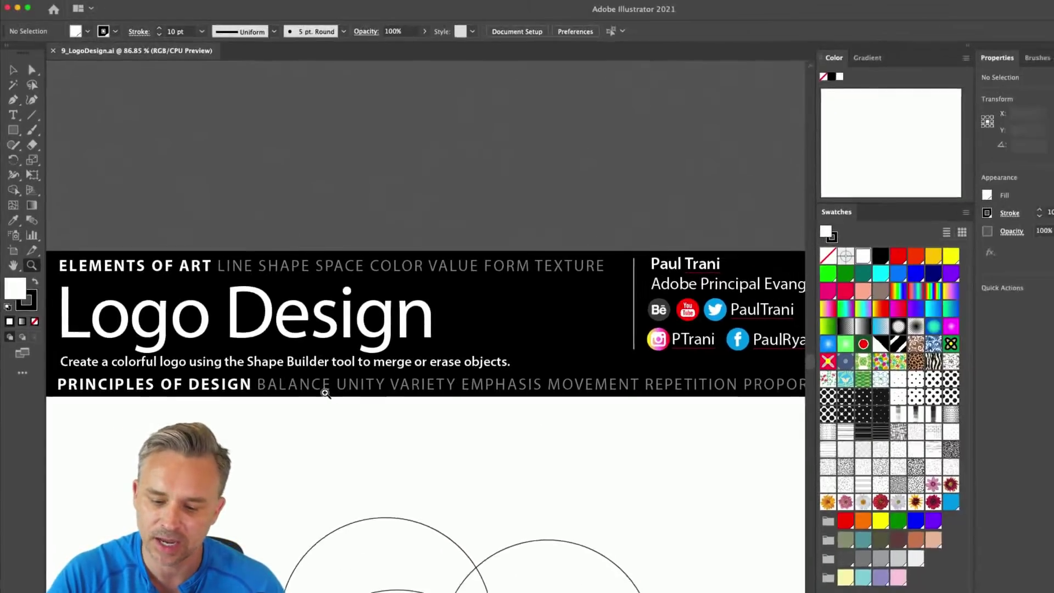
pyautogui.scroll(-1, 525, 405)
pyautogui.scroll(-3, 367, 376)
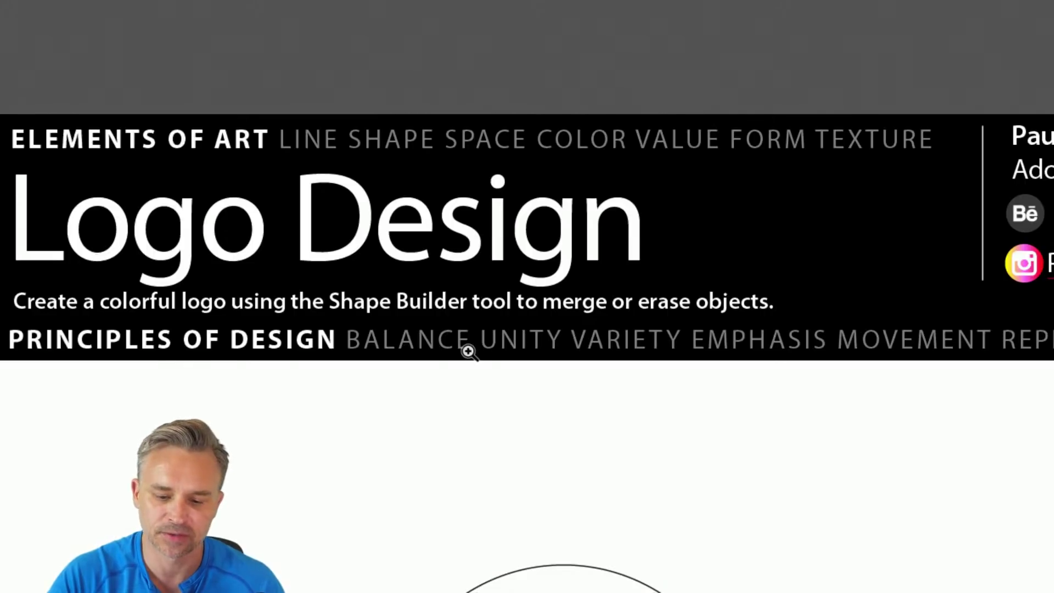
pyautogui.press('space')
pyautogui.moveTo(626, 393); pyautogui.dragTo(423, 391)
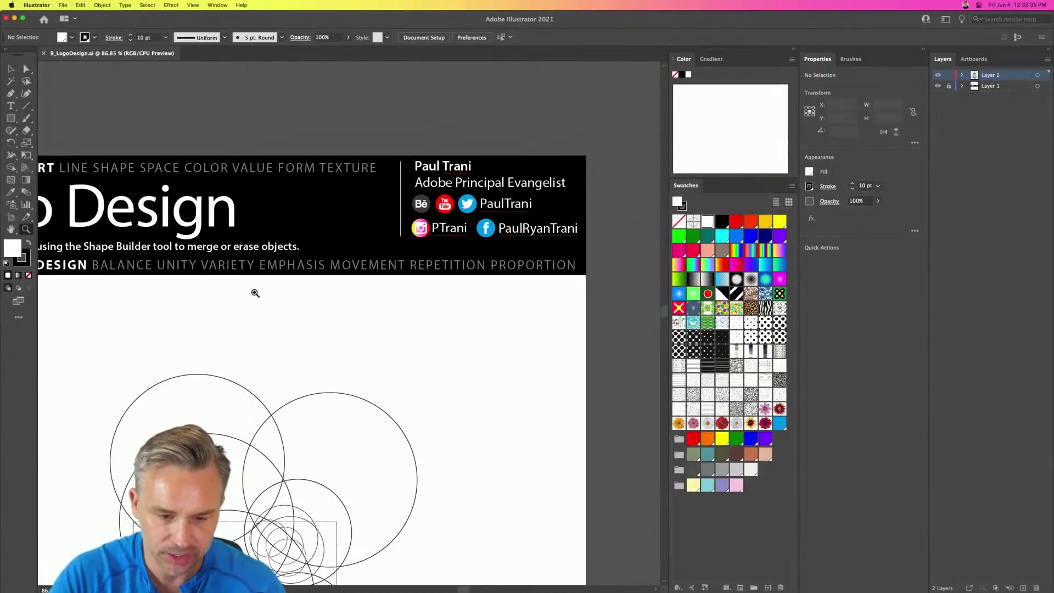
pyautogui.press('space')
pyautogui.moveTo(166, 338); pyautogui.dragTo(233, 236)
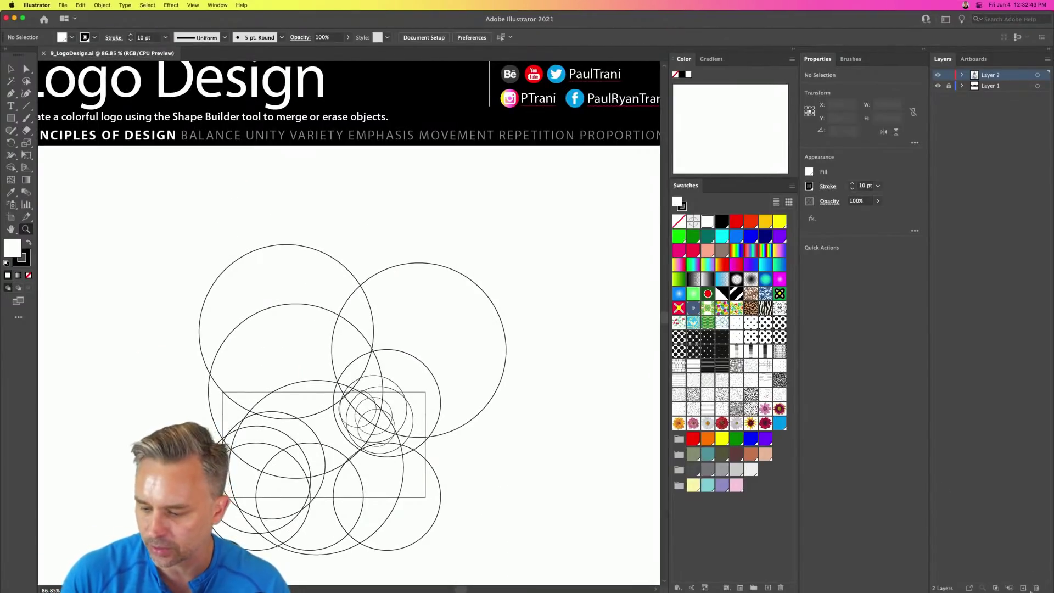
# Step: On a new layer with Layer 2 locked, add the text "Nature Conservancy" beneath the banner
pyautogui.click(1023, 588)
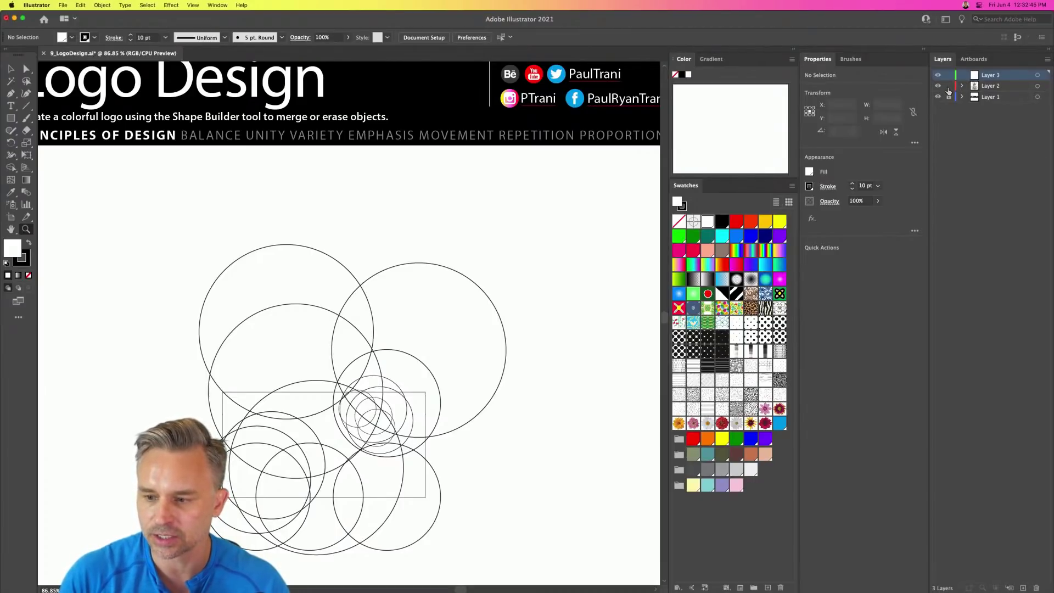
pyautogui.press('t')
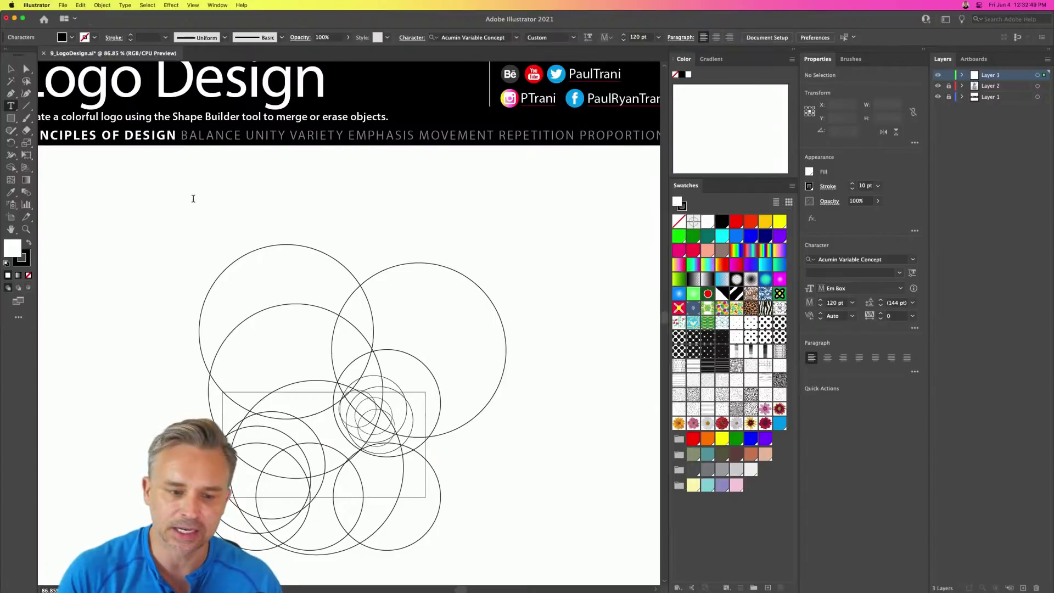
pyautogui.click(194, 198)
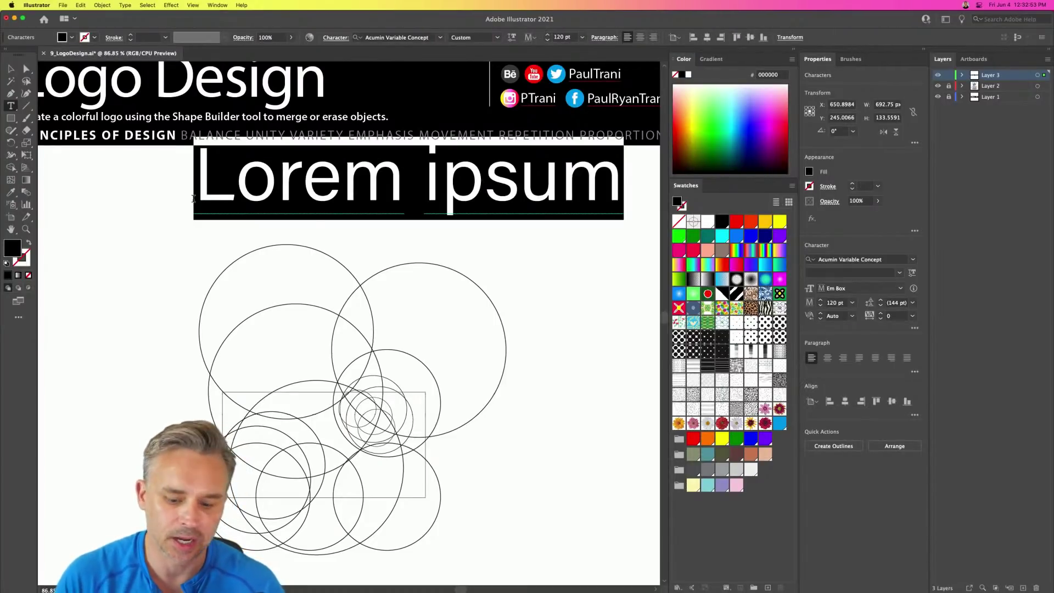
pyautogui.write('Nat')
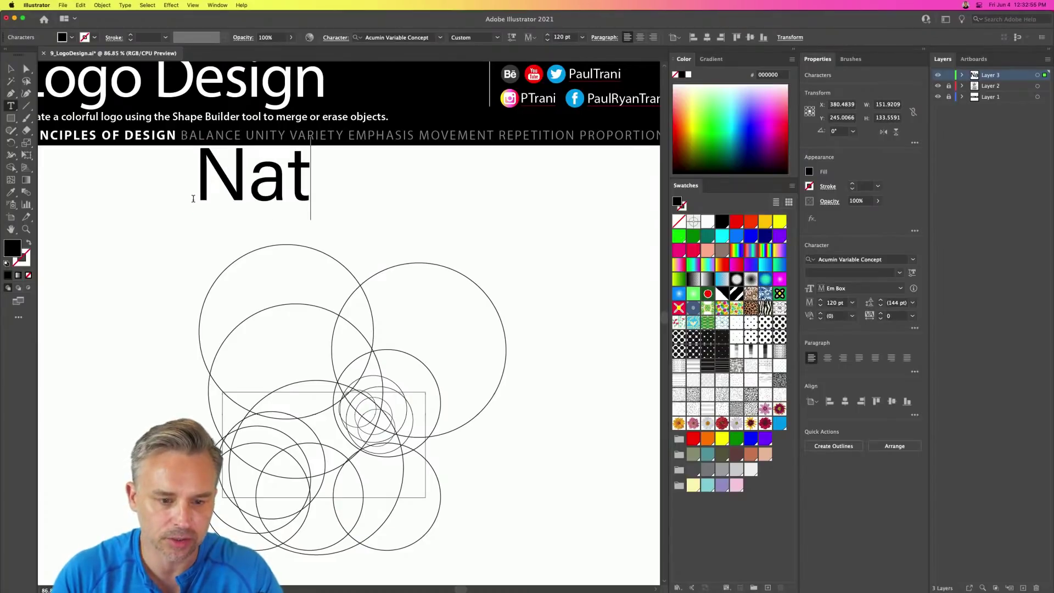
pyautogui.write('ure Conser')
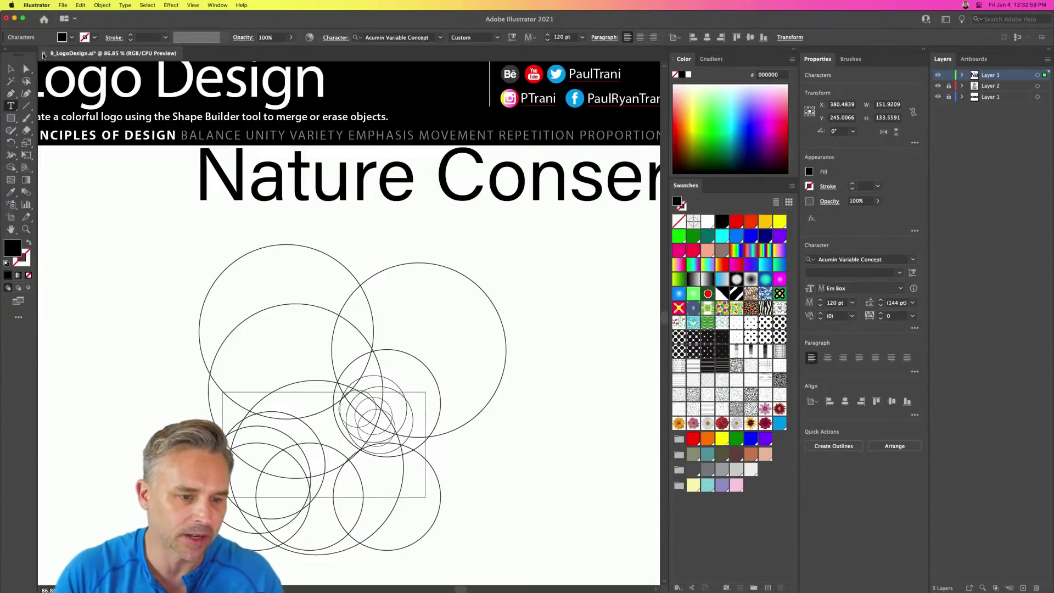
# Step: Move the title down to just above the circles and collapse the Color, Swatches and Properties panels
pyautogui.click(10, 68)
pyautogui.moveTo(383, 190); pyautogui.dragTo(229, 226)
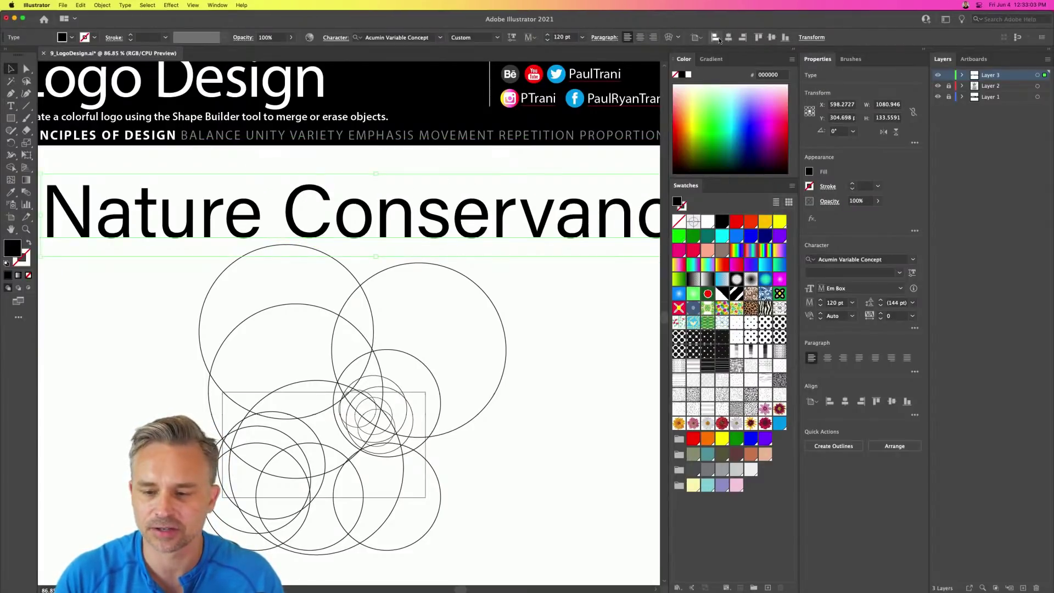
pyautogui.click(791, 51)
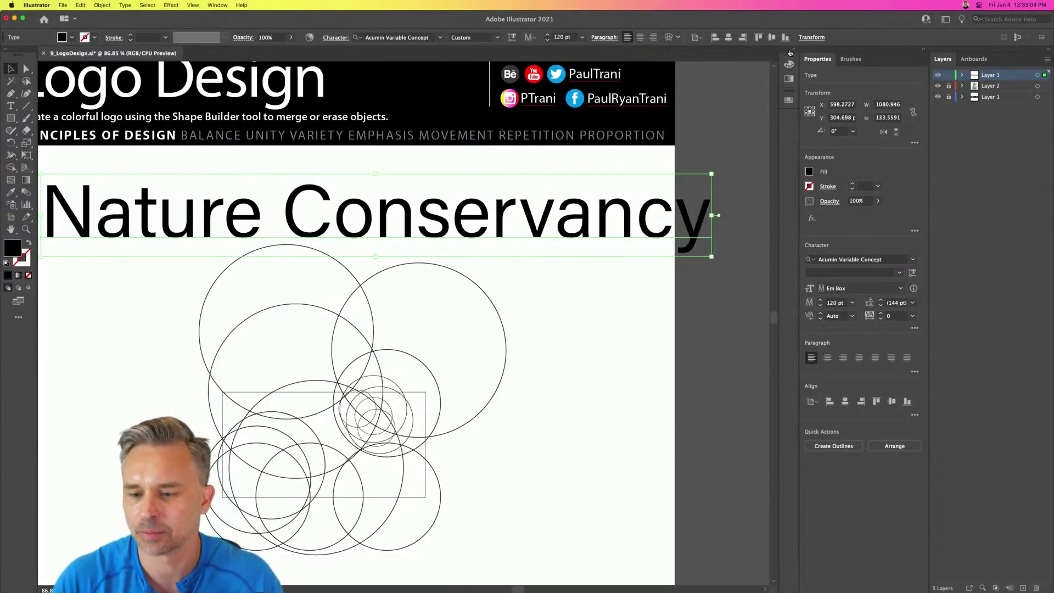
pyautogui.click(922, 51)
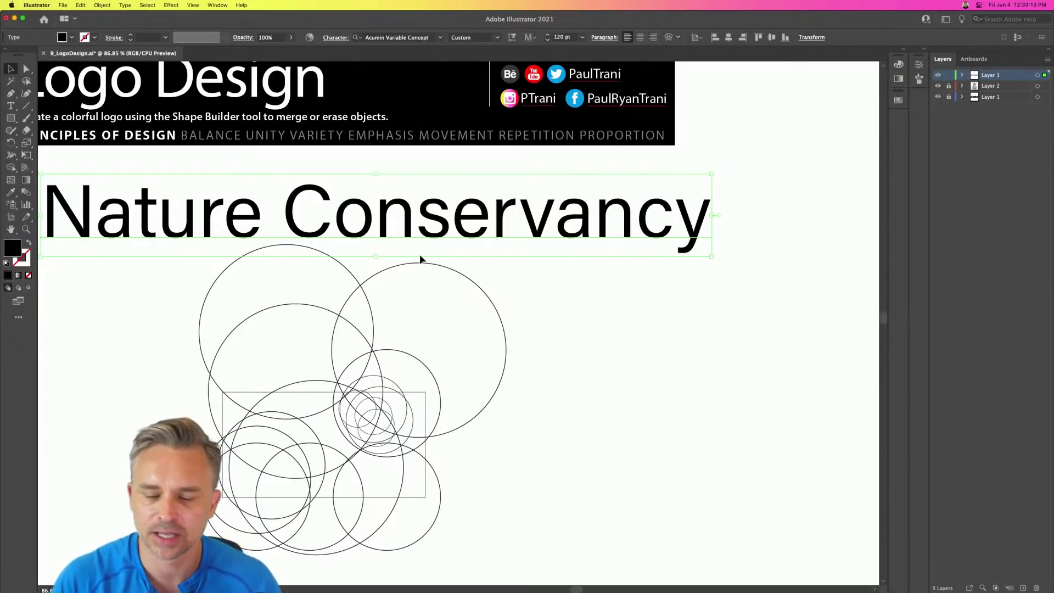
# Step: Scale the Nature Conservancy text proportionally to about 75 pt and move it to the right above the circles
pyautogui.scroll(2, 357, 242)
pyautogui.hscroll(-4, 357, 242)
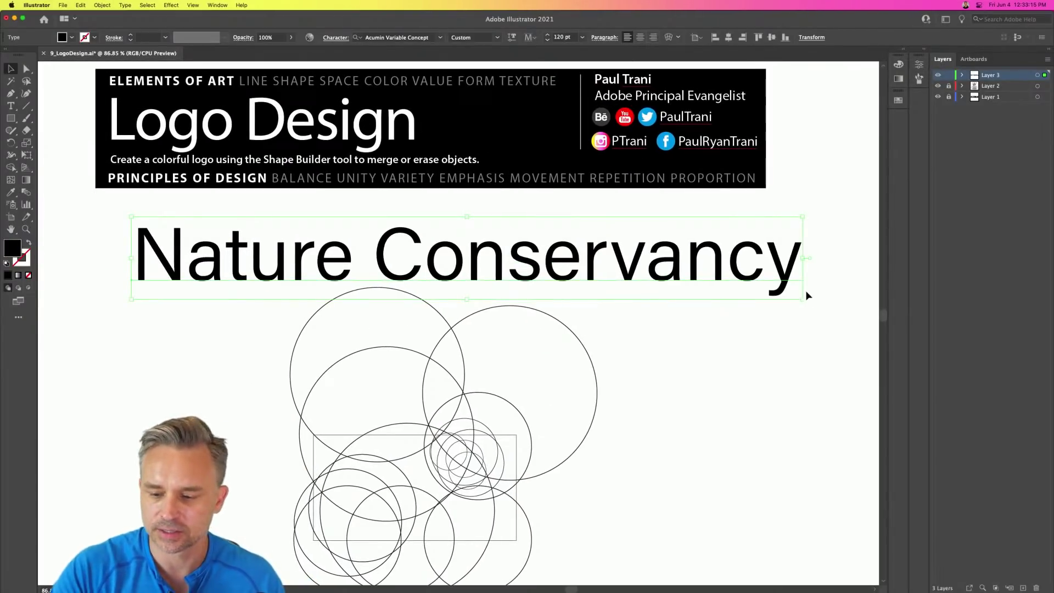
pyautogui.moveTo(801, 298); pyautogui.dragTo(549, 269)
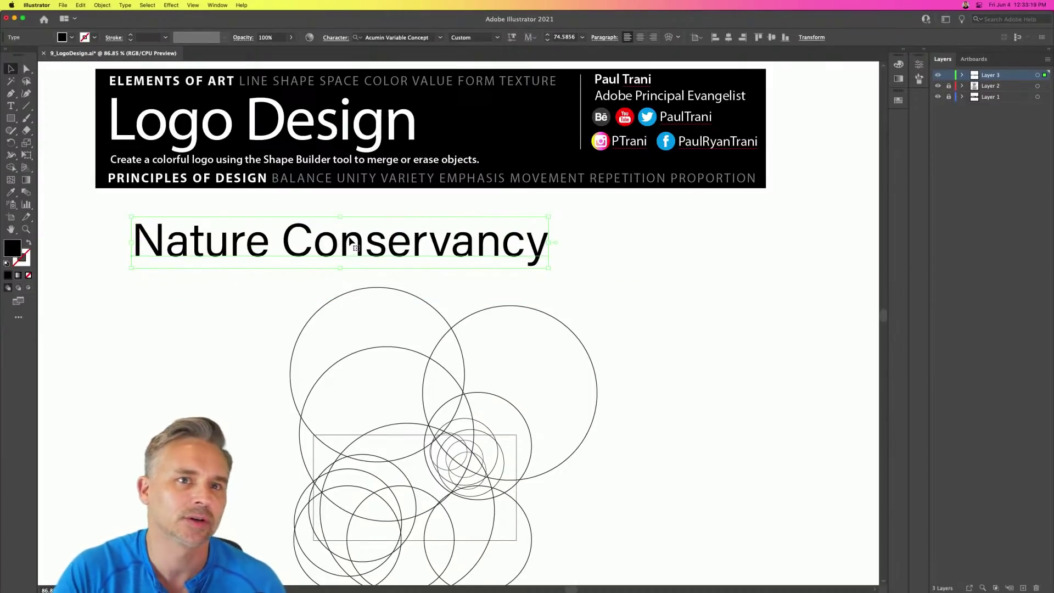
pyautogui.moveTo(204, 250); pyautogui.dragTo(484, 280)
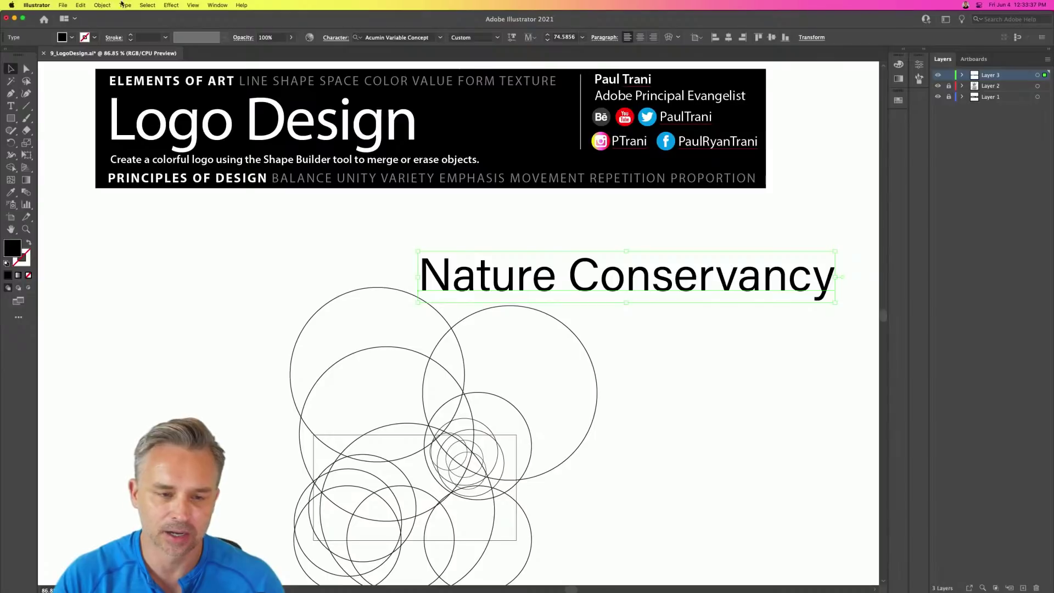
# Step: Examine the upper and lower groups of overlapping circles beneath the title
pyautogui.moveTo(273, 190); pyautogui.dragTo(272, 188)
pyautogui.scroll(-10, 273, 189)
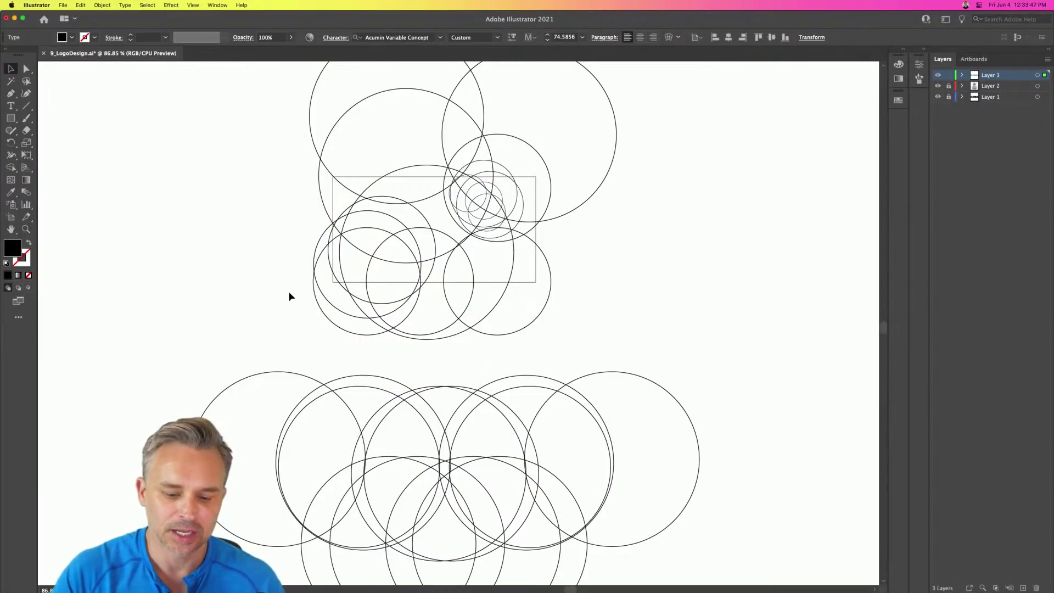
pyautogui.scroll(10, 231, 184)
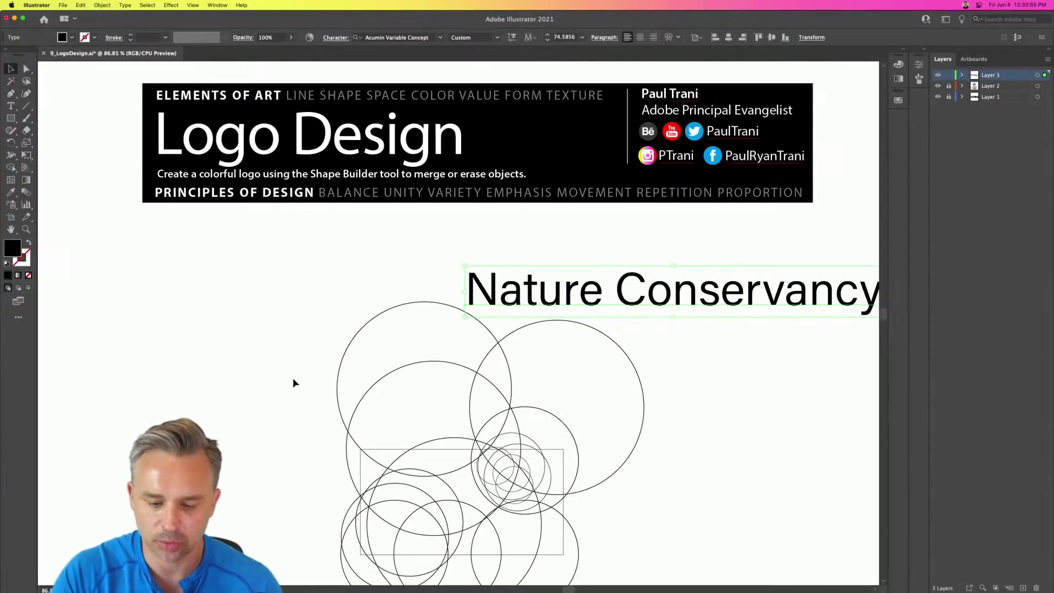
pyautogui.press('space')
pyautogui.moveTo(293, 403); pyautogui.dragTo(301, 223)
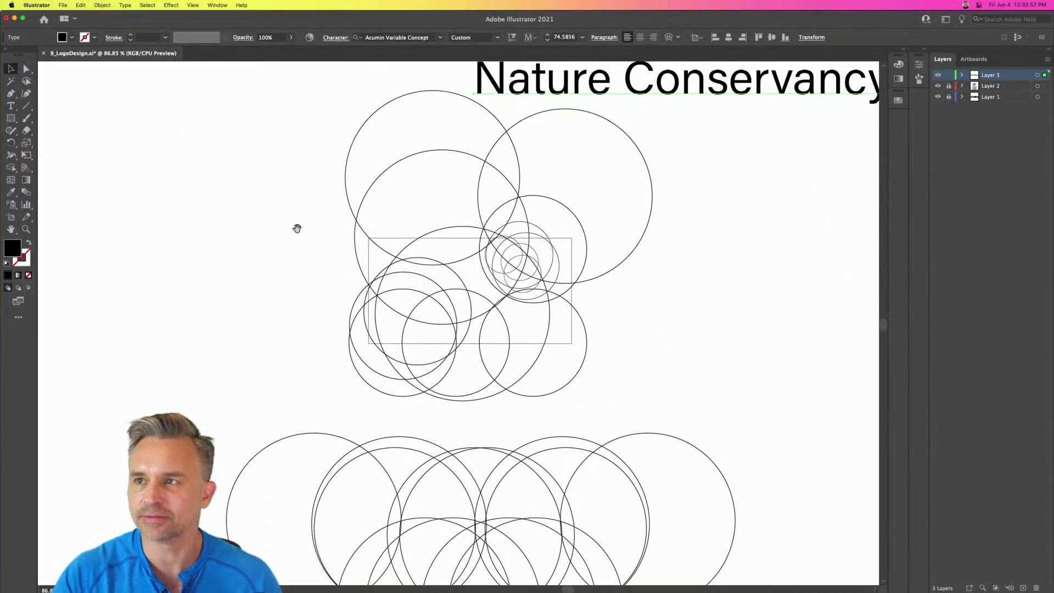
pyautogui.press('super+1')
pyautogui.press('super+equal')
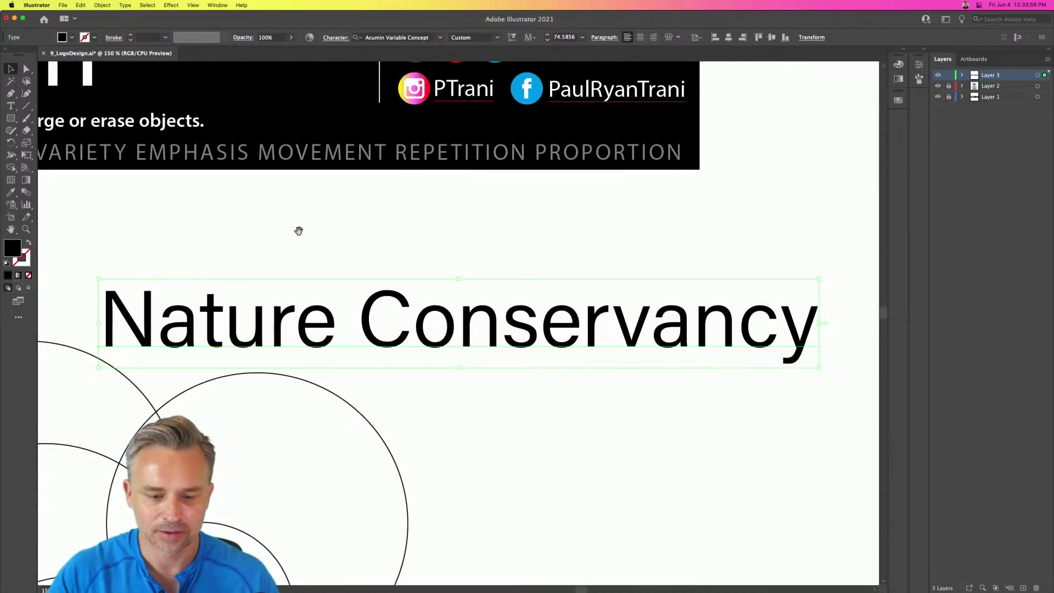
pyautogui.moveTo(323, 340); pyautogui.dragTo(562, 104)
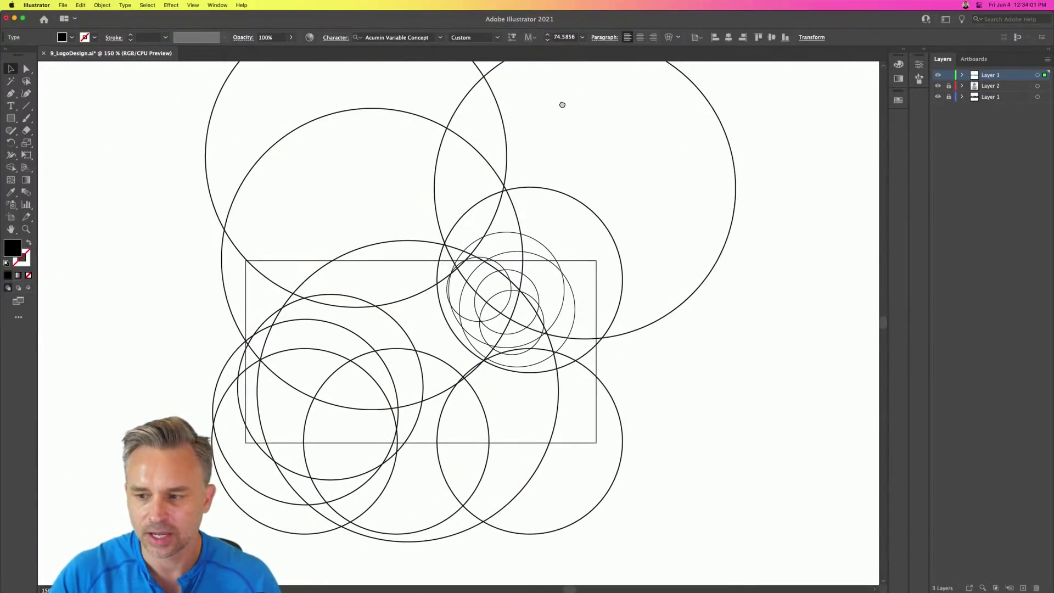
# Step: Unlock Layer 1 and Layer 2 and deselect the title
pyautogui.moveTo(950, 87); pyautogui.dragTo(949, 99)
pyautogui.click(117, 294)
pyautogui.moveTo(150, 318); pyautogui.dragTo(167, 309)
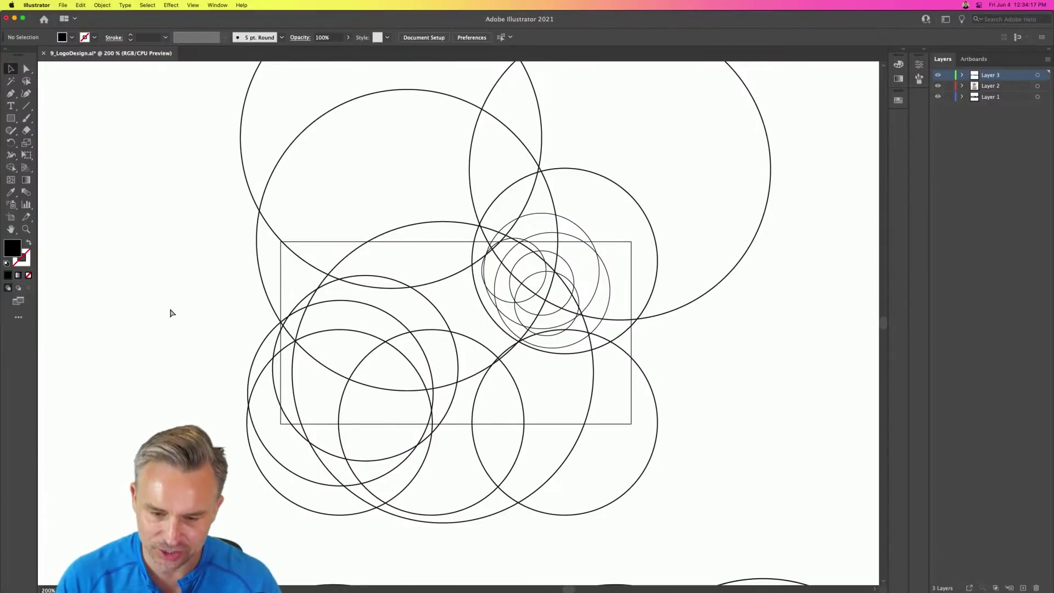
pyautogui.scroll(2, 170, 312)
pyautogui.scroll(2, 121, 302)
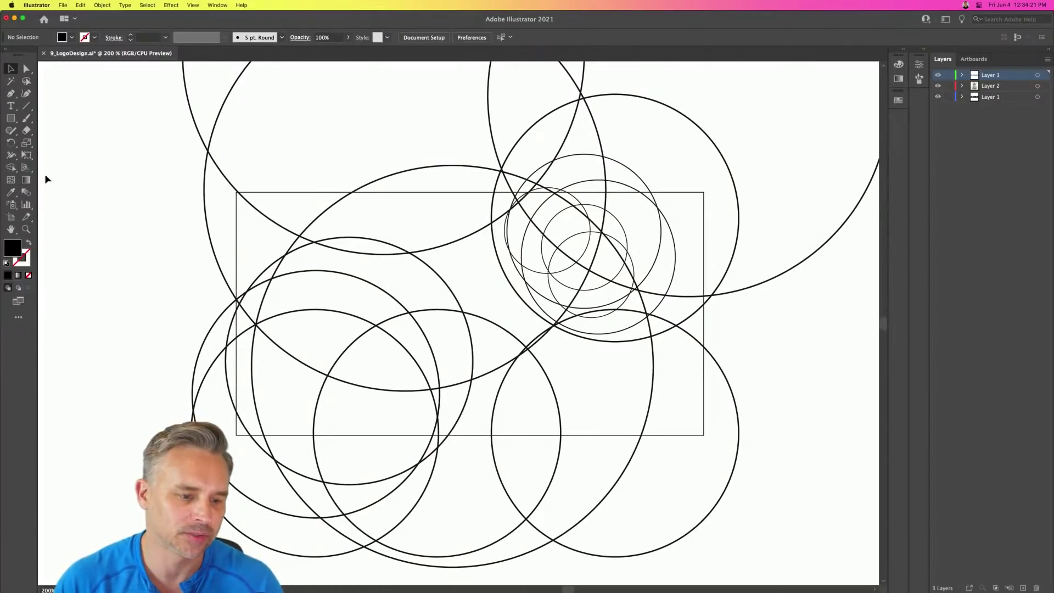
# Step: Select the upper group of circles and rectangle, and erase the outer regions above the back and around the head with the Shape Builder tool
pyautogui.moveTo(102, 126); pyautogui.dragTo(806, 456)
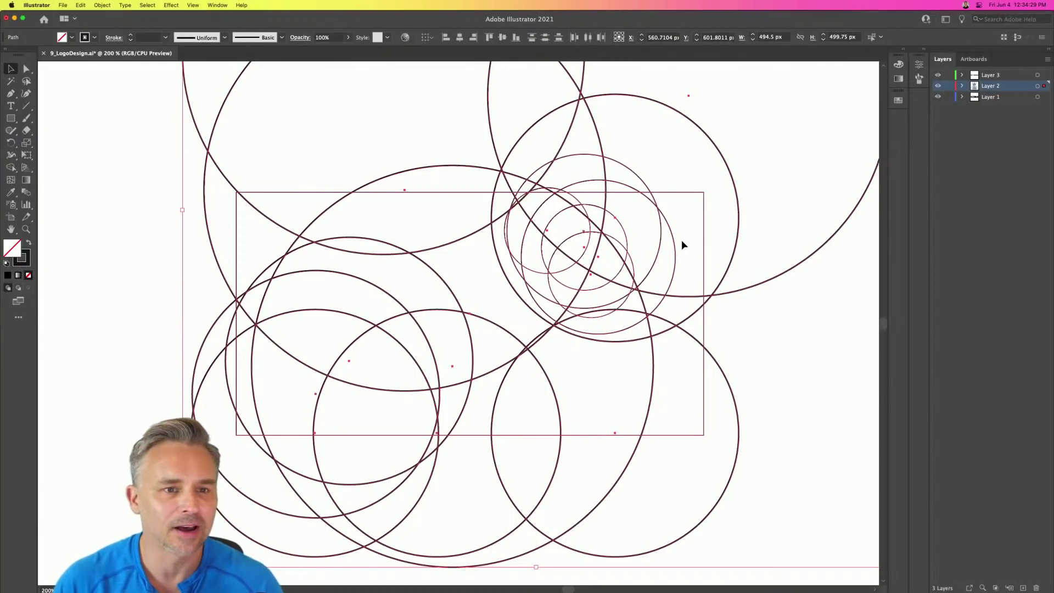
pyautogui.click(10, 168)
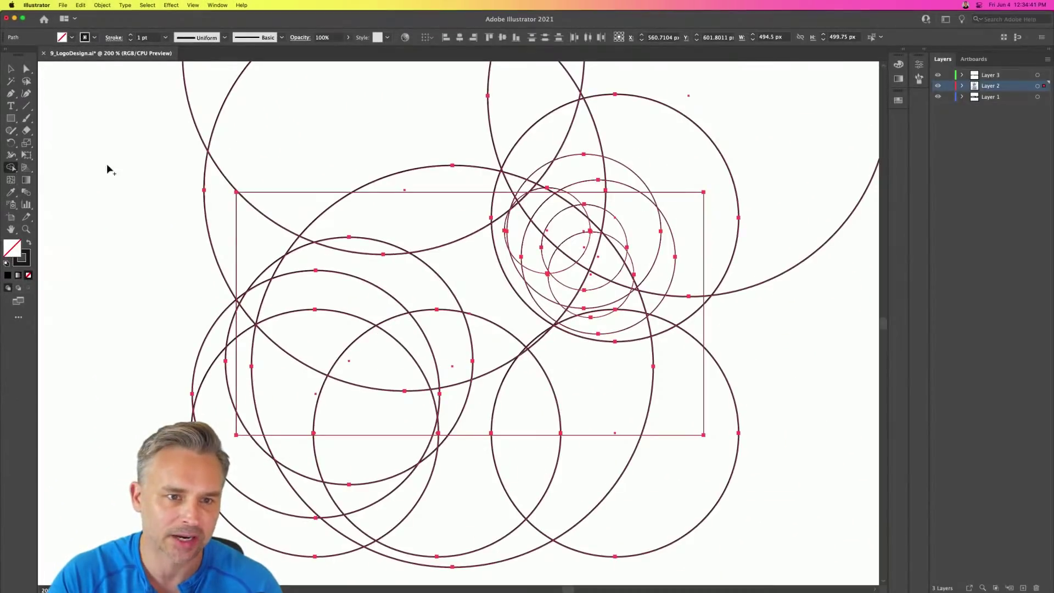
pyautogui.scroll(3, 156, 250)
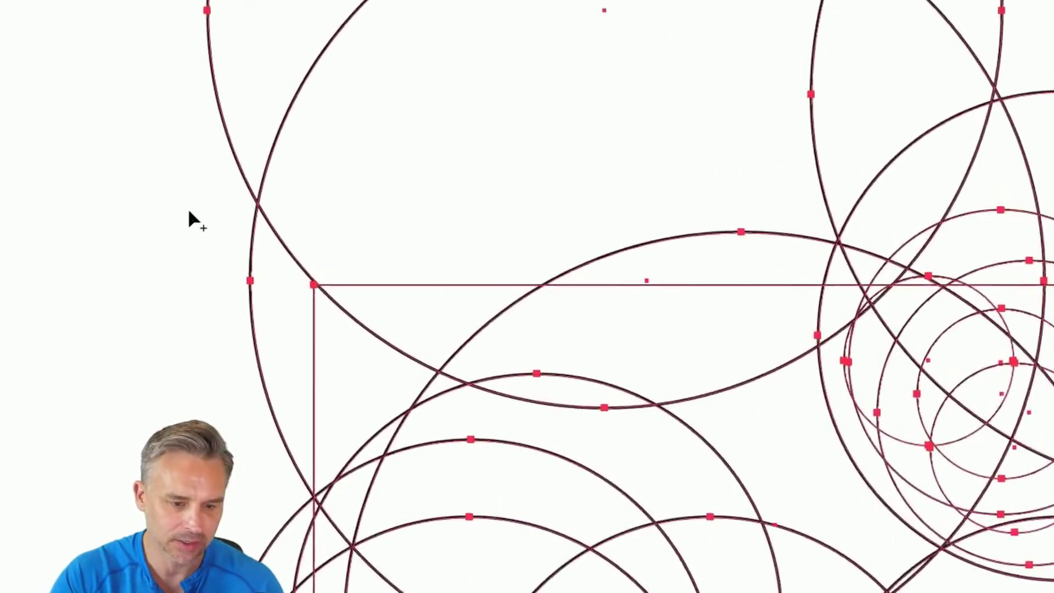
pyautogui.moveTo(177, 193)
pyautogui.mouseDown()
pyautogui.moveTo(227, 163)
pyautogui.moveTo(280, 152)
pyautogui.moveTo(367, 160)
pyautogui.mouseUp()
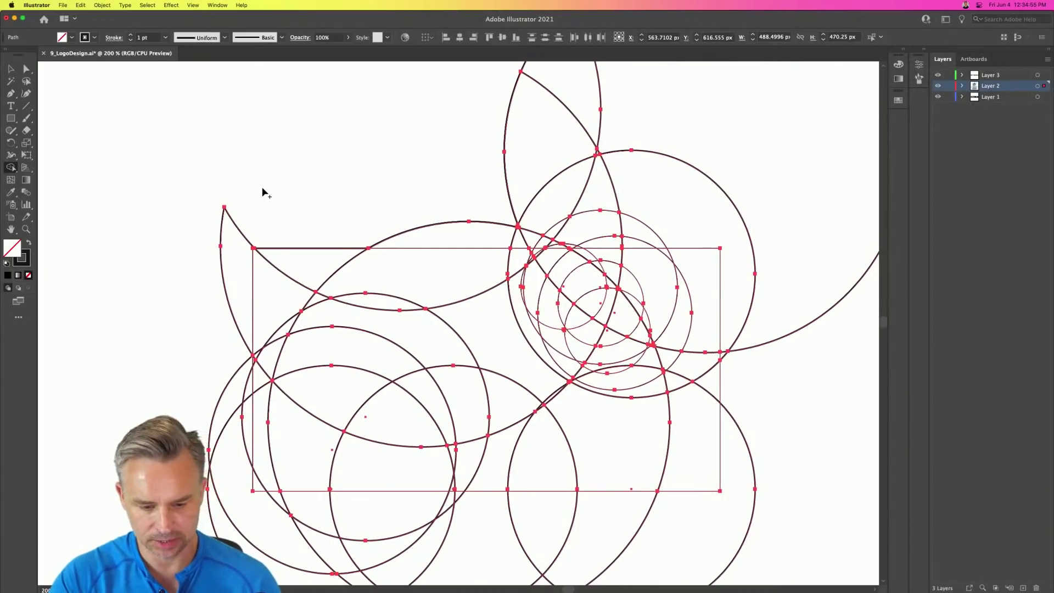
pyautogui.moveTo(263, 179); pyautogui.dragTo(299, 263)
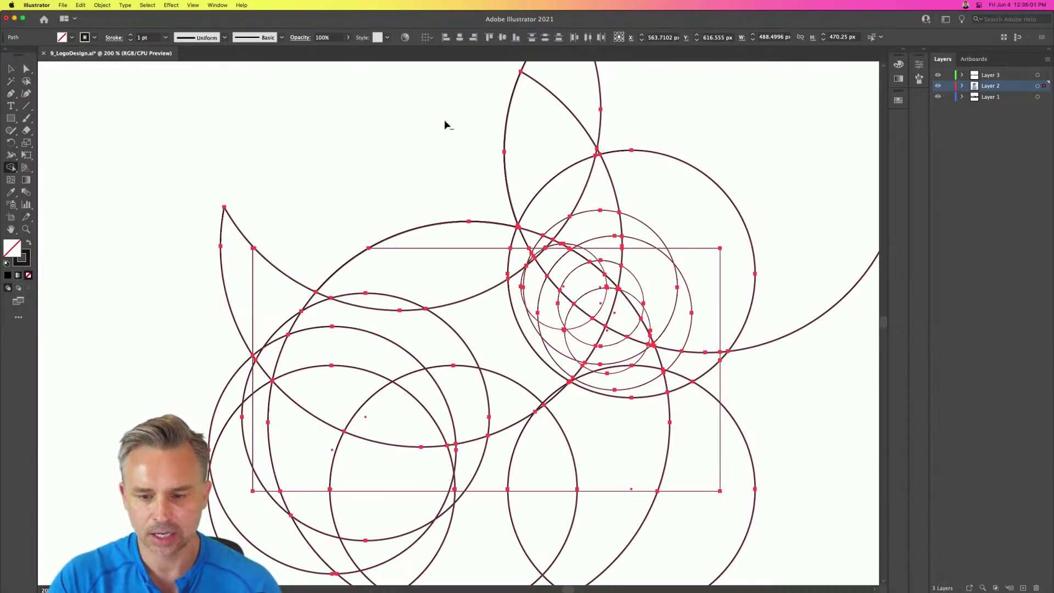
pyautogui.moveTo(449, 127)
pyautogui.mouseDown()
pyautogui.moveTo(633, 95)
pyautogui.moveTo(720, 125)
pyautogui.moveTo(774, 180)
pyautogui.moveTo(804, 246)
pyautogui.moveTo(805, 348)
pyautogui.moveTo(698, 258)
pyautogui.moveTo(694, 211)
pyautogui.mouseUp()
pyautogui.moveTo(303, 258); pyautogui.dragTo(316, 177)
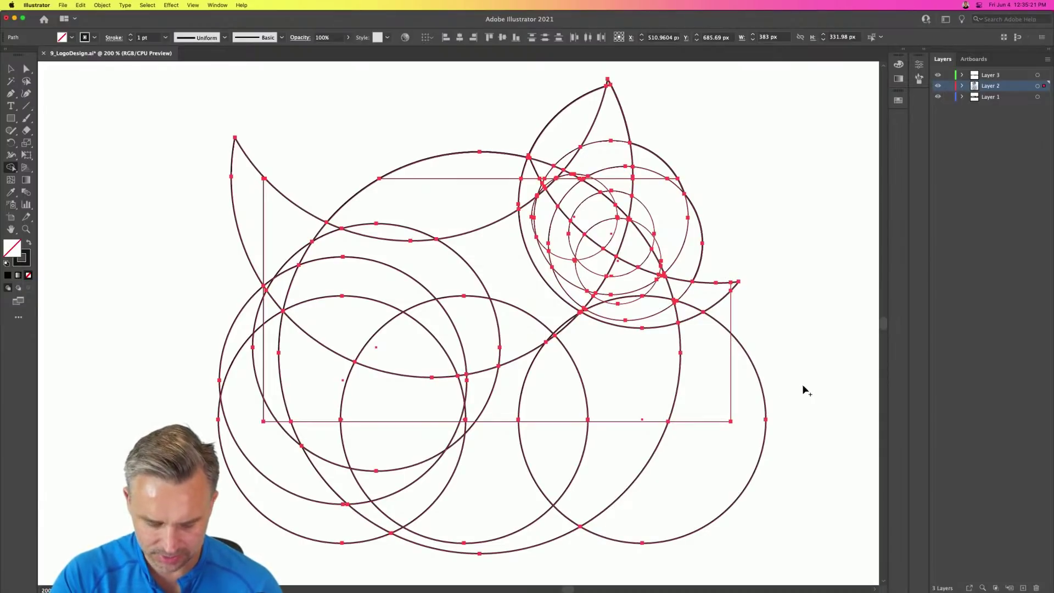
# Step: Erase the surplus regions below the body, between the legs, behind the rear leg and in front of the front leg
pyautogui.moveTo(806, 384)
pyautogui.mouseDown()
pyautogui.moveTo(774, 394)
pyautogui.moveTo(661, 375)
pyautogui.moveTo(646, 527)
pyautogui.moveTo(598, 553)
pyautogui.moveTo(452, 539)
pyautogui.moveTo(475, 519)
pyautogui.moveTo(595, 489)
pyautogui.moveTo(410, 481)
pyautogui.moveTo(251, 490)
pyautogui.moveTo(244, 504)
pyautogui.moveTo(381, 532)
pyautogui.moveTo(358, 445)
pyautogui.moveTo(496, 452)
pyautogui.moveTo(444, 445)
pyautogui.moveTo(469, 430)
pyautogui.moveTo(467, 461)
pyautogui.mouseUp()
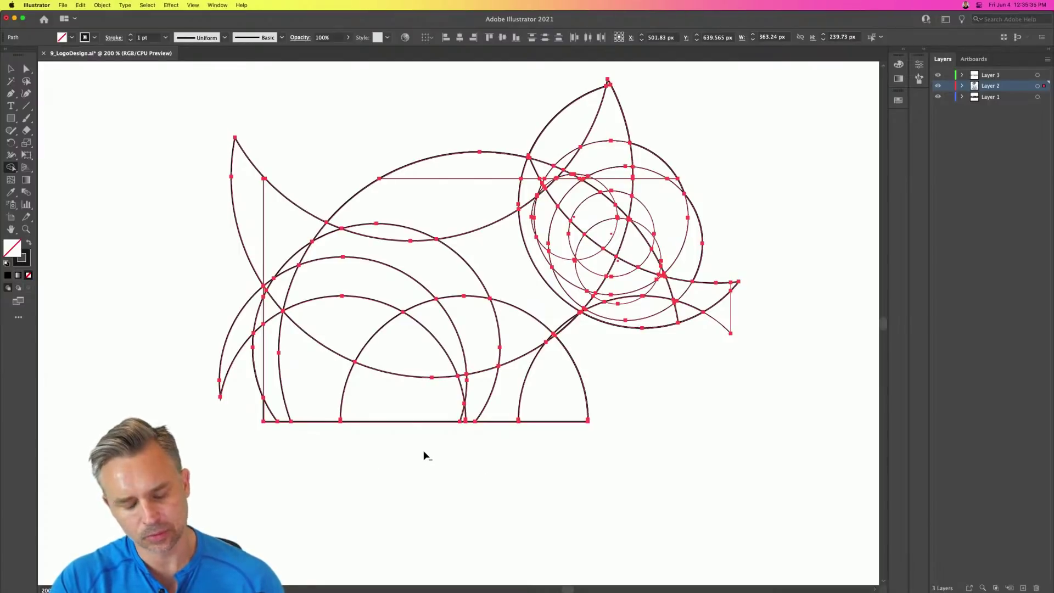
pyautogui.moveTo(424, 451); pyautogui.dragTo(404, 408)
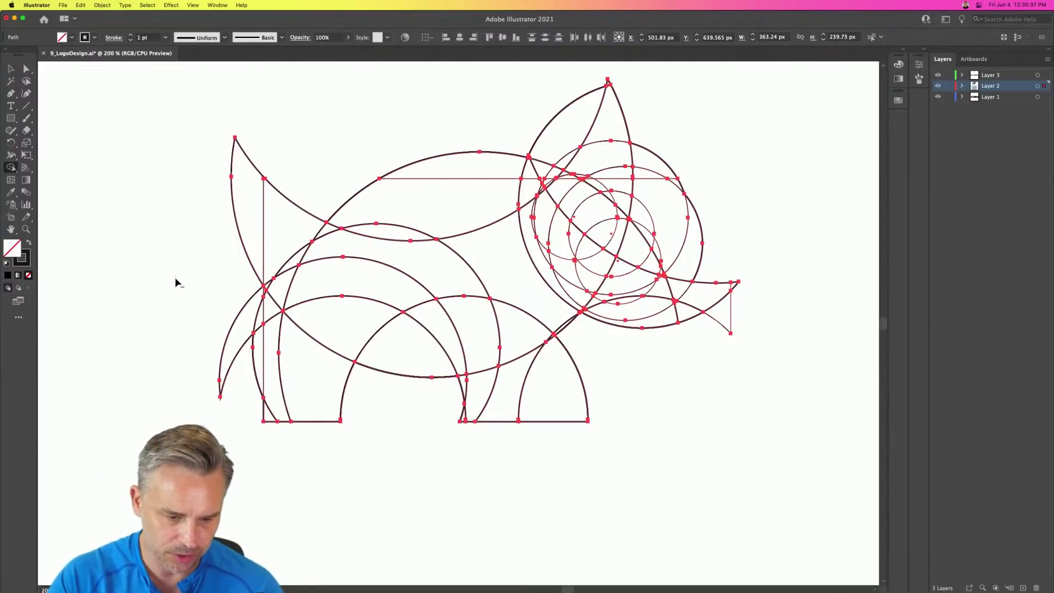
pyautogui.moveTo(241, 427)
pyautogui.mouseDown()
pyautogui.moveTo(267, 358)
pyautogui.moveTo(266, 427)
pyautogui.mouseUp()
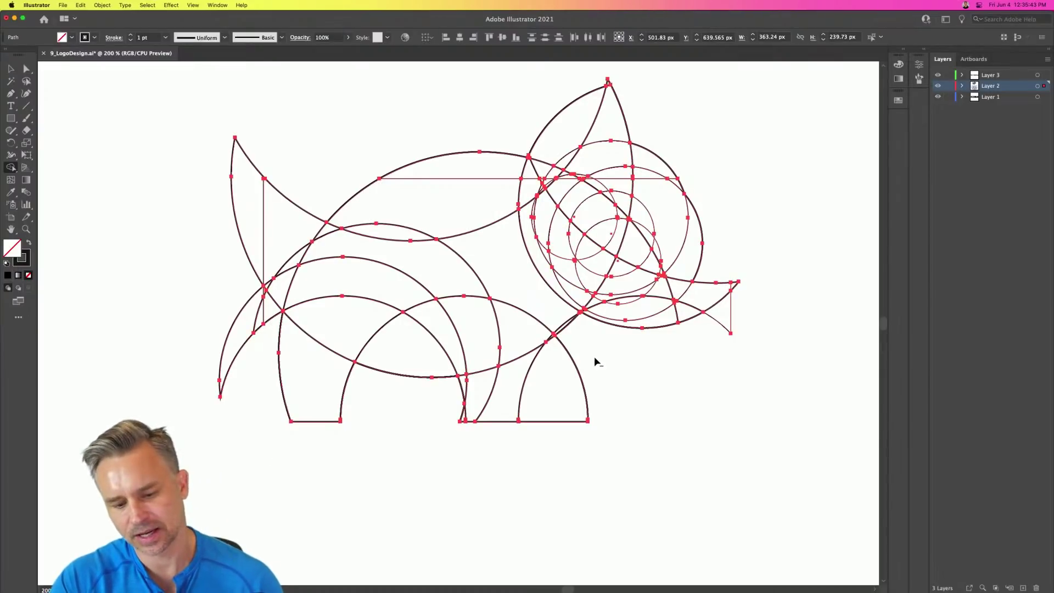
pyautogui.moveTo(553, 410); pyautogui.dragTo(537, 463)
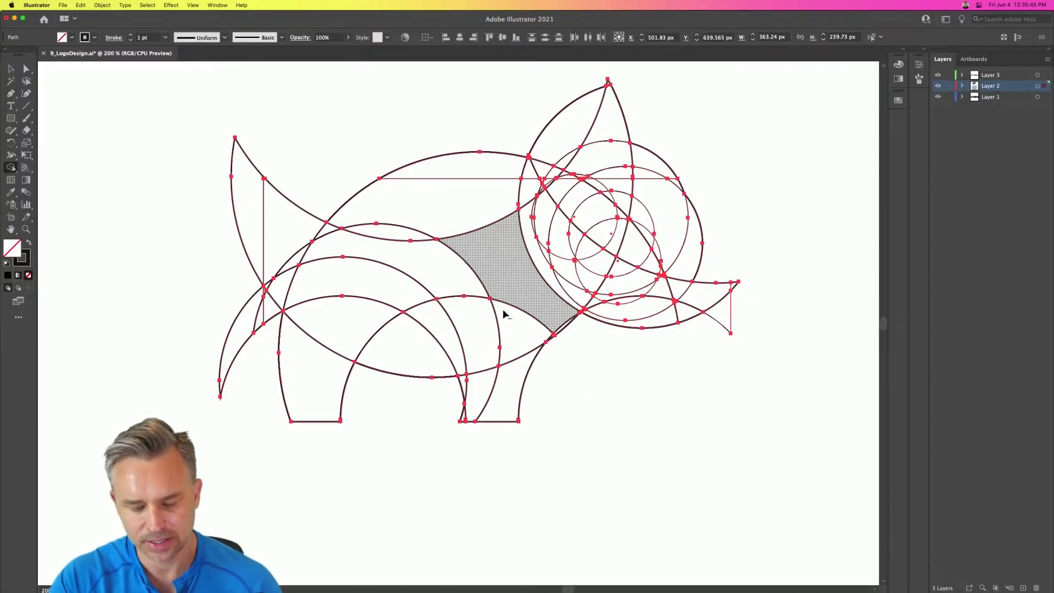
pyautogui.press('super+equal')
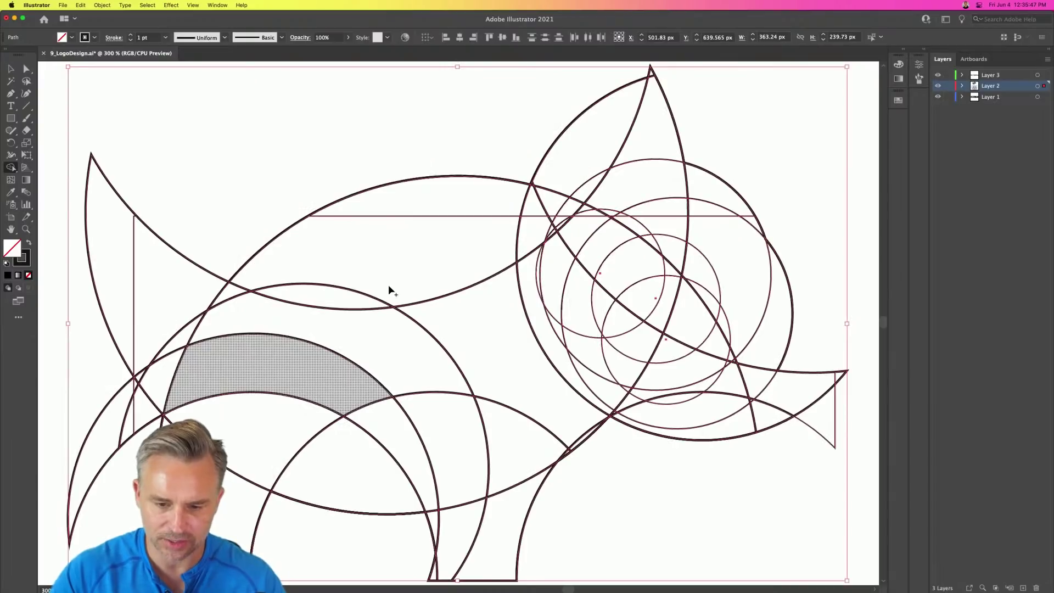
# Step: Build the shoulder region between the body circles and the head as its own shape with the Shape Builder tool
pyautogui.scroll(-5, 440, 264)
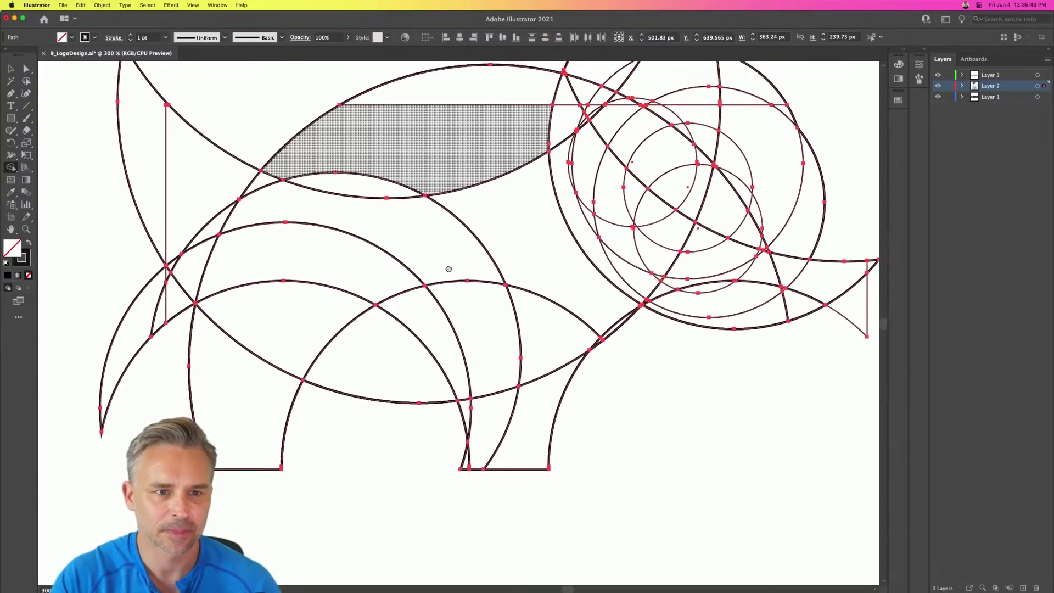
pyautogui.scroll(2, 448, 269)
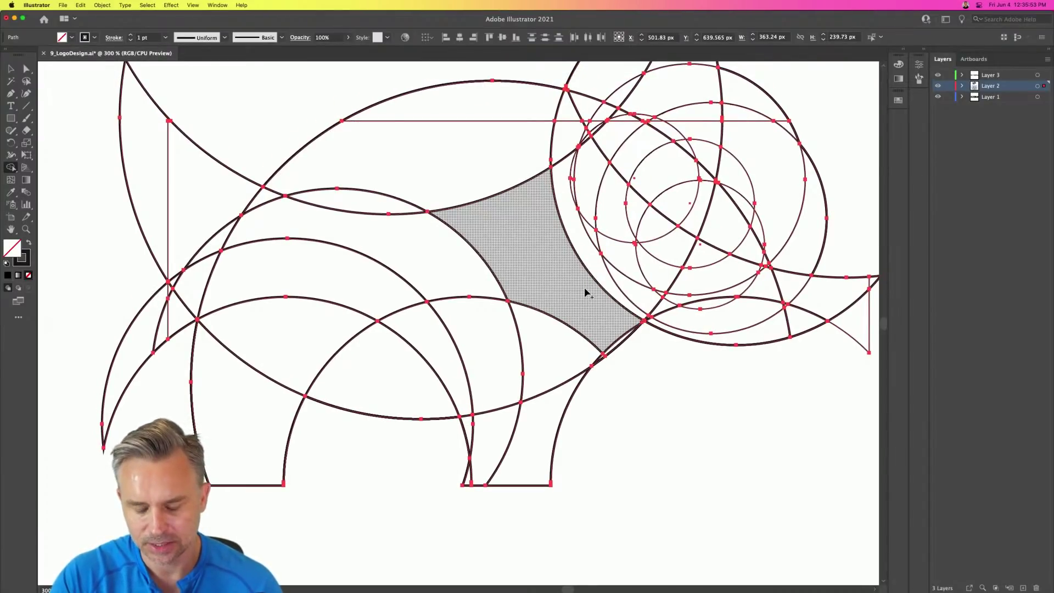
pyautogui.click(586, 313)
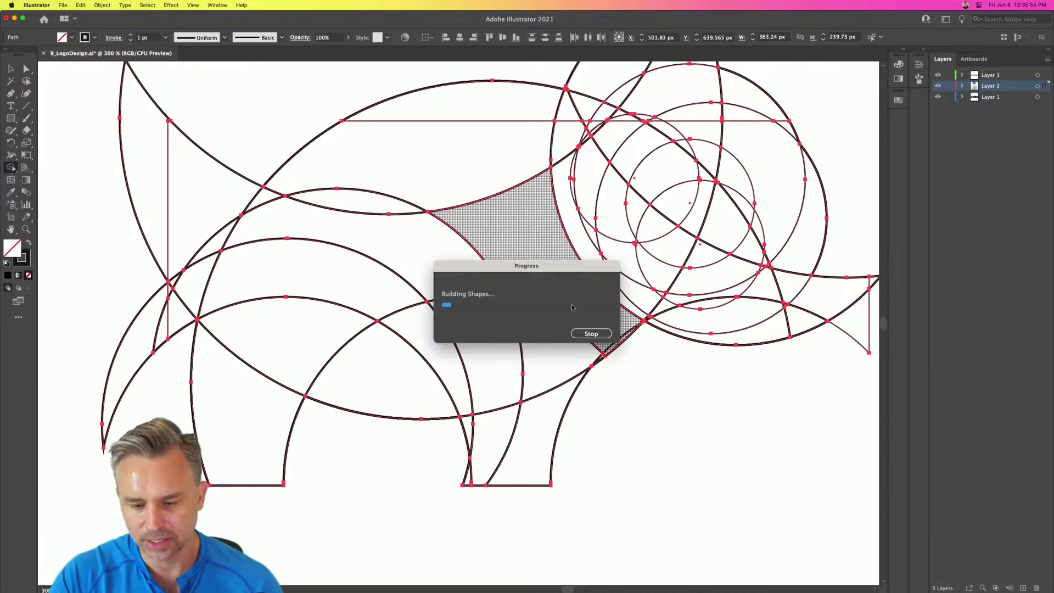
pyautogui.moveTo(557, 349); pyautogui.dragTo(599, 363)
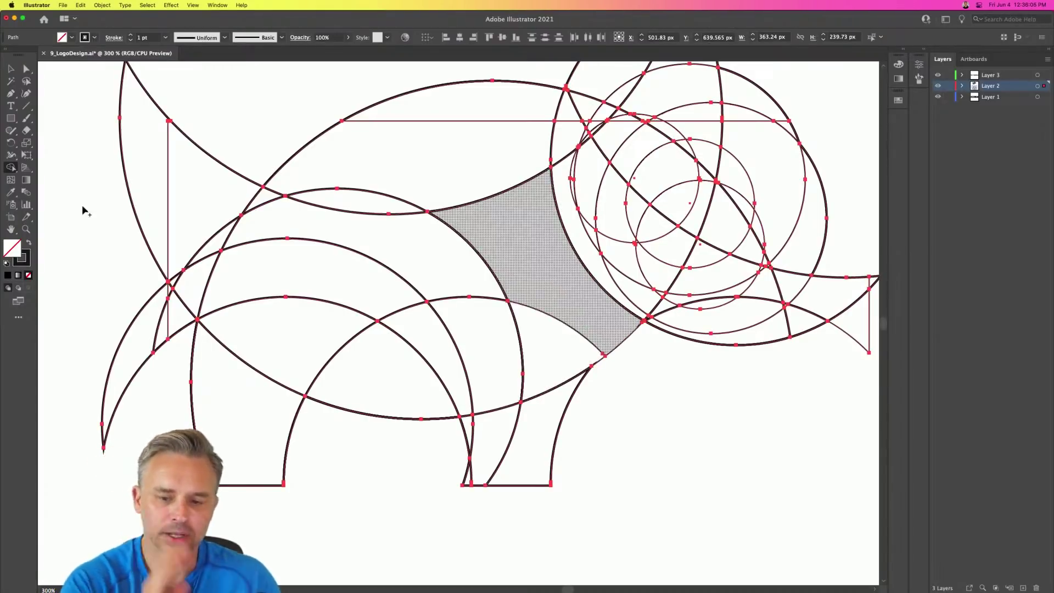
pyautogui.moveTo(402, 233); pyautogui.dragTo(335, 305)
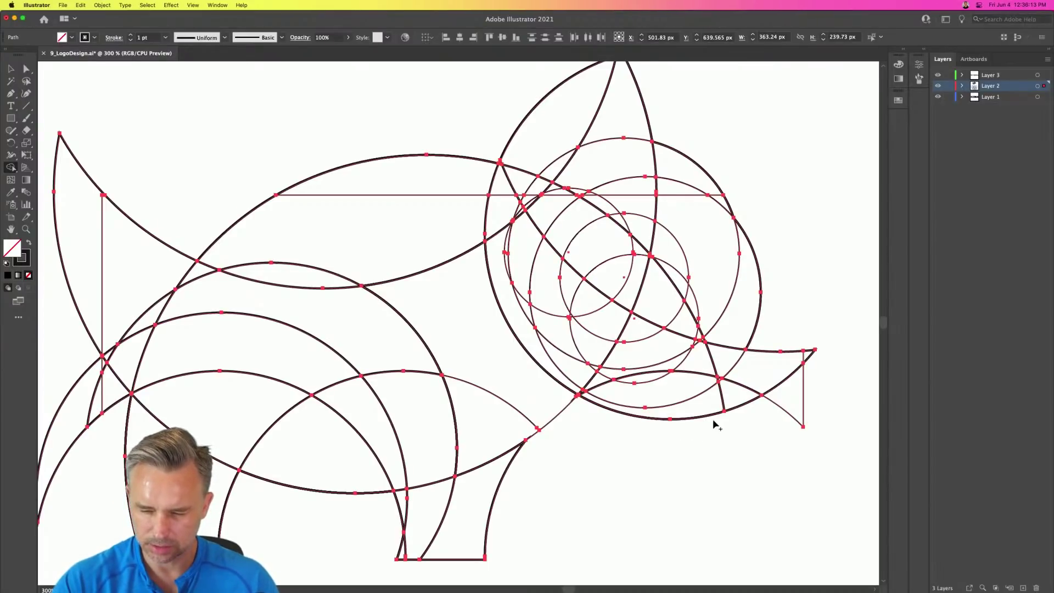
# Step: Erase the surplus regions in front of the snout and between the forehead and the front horn
pyautogui.moveTo(801, 333)
pyautogui.mouseDown()
pyautogui.moveTo(763, 371)
pyautogui.moveTo(746, 422)
pyautogui.mouseUp()
pyautogui.moveTo(686, 144)
pyautogui.mouseDown()
pyautogui.moveTo(692, 203)
pyautogui.moveTo(683, 212)
pyautogui.moveTo(696, 223)
pyautogui.mouseUp()
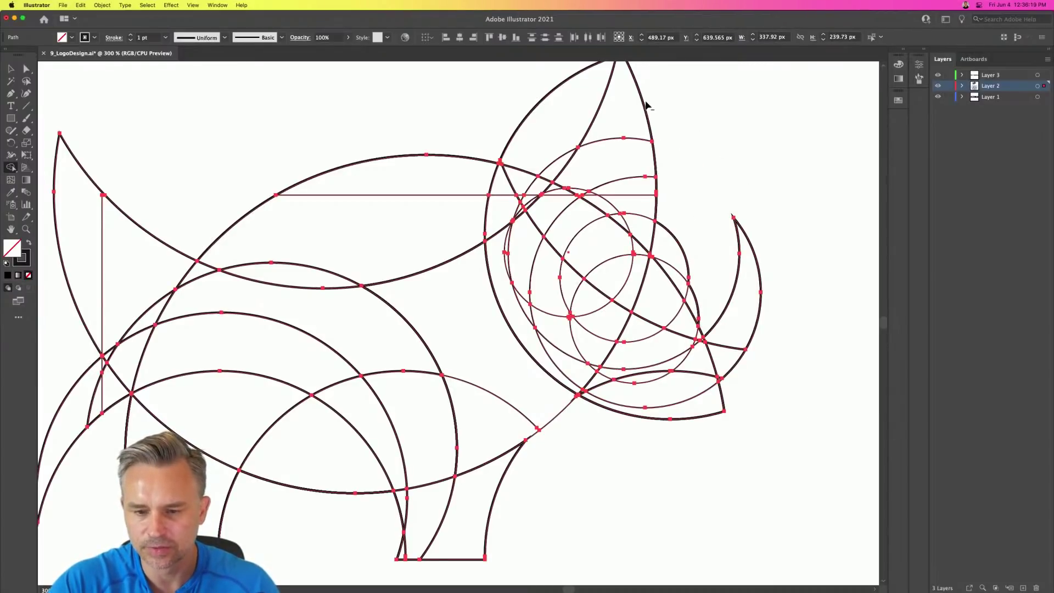
pyautogui.scroll(3, 464, 165)
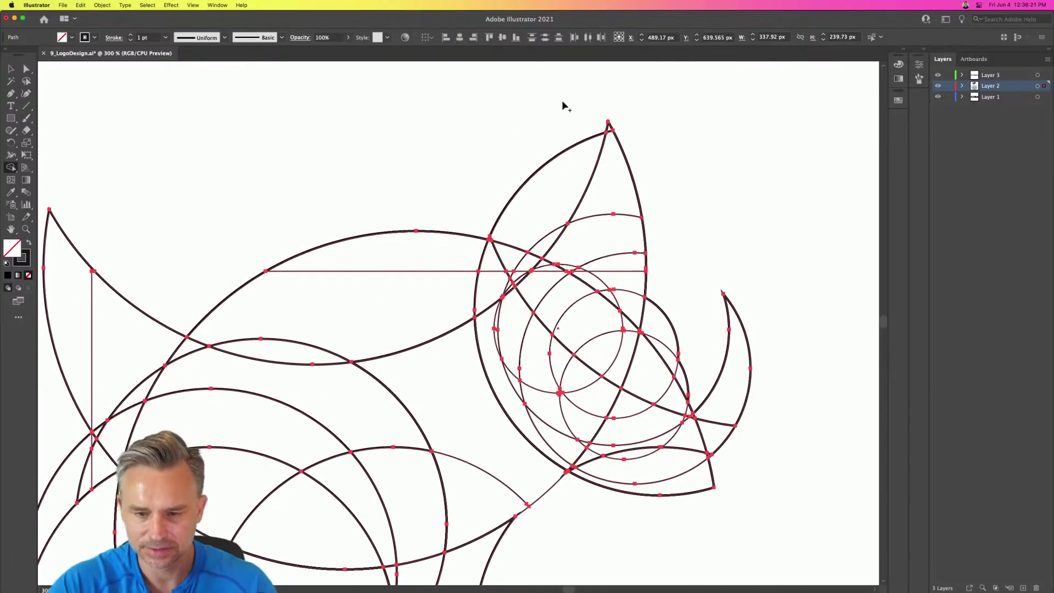
pyautogui.scroll(-2, 571, 143)
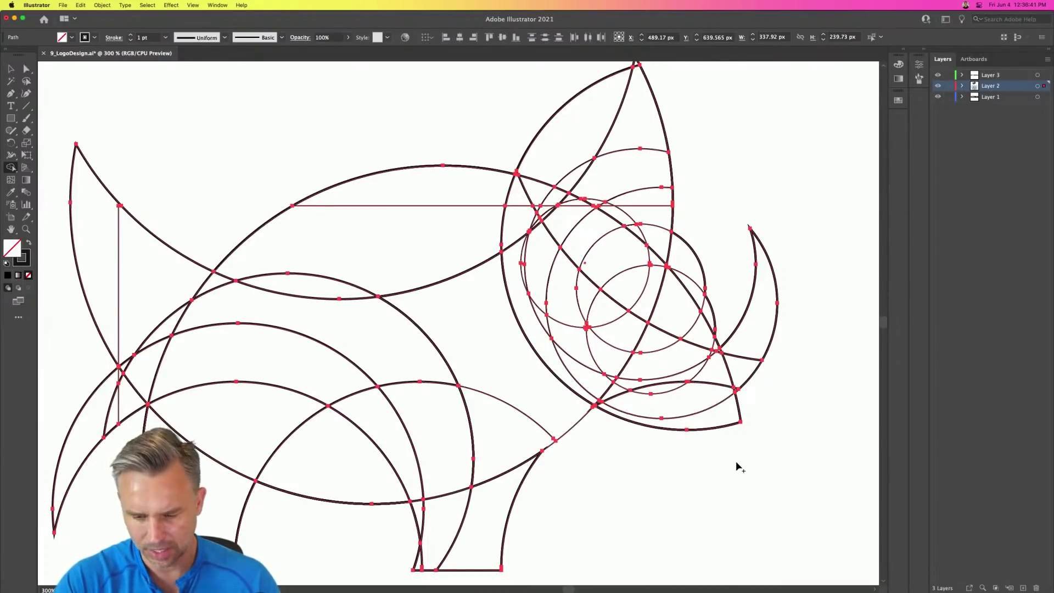
pyautogui.moveTo(692, 239); pyautogui.dragTo(678, 312)
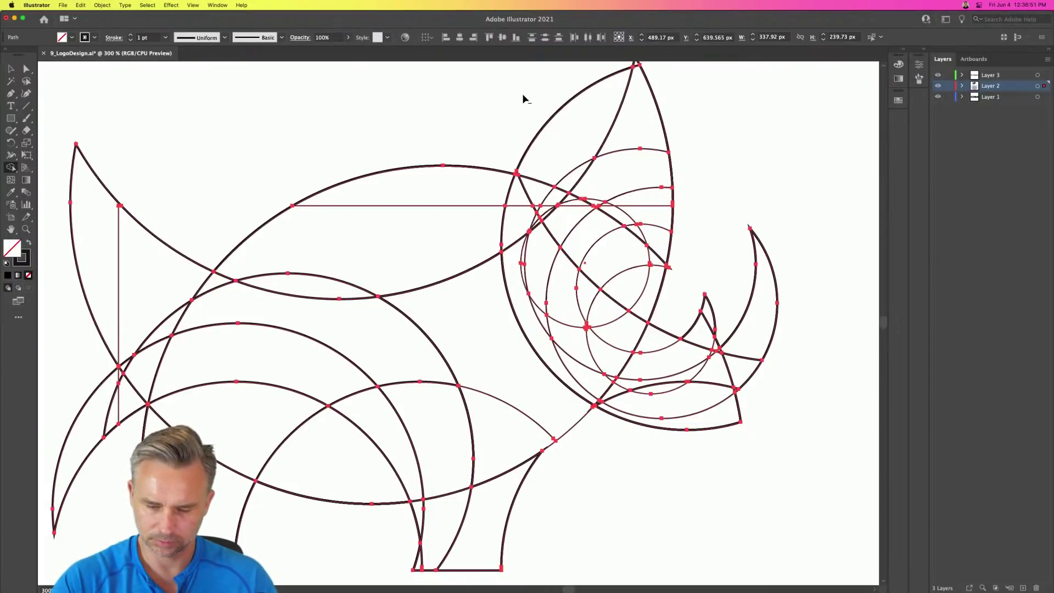
# Step: Erase the leaf-shaped region behind the tall peak and the surplus regions above the neck and back
pyautogui.moveTo(523, 95); pyautogui.dragTo(557, 138)
pyautogui.moveTo(567, 175); pyautogui.dragTo(569, 181)
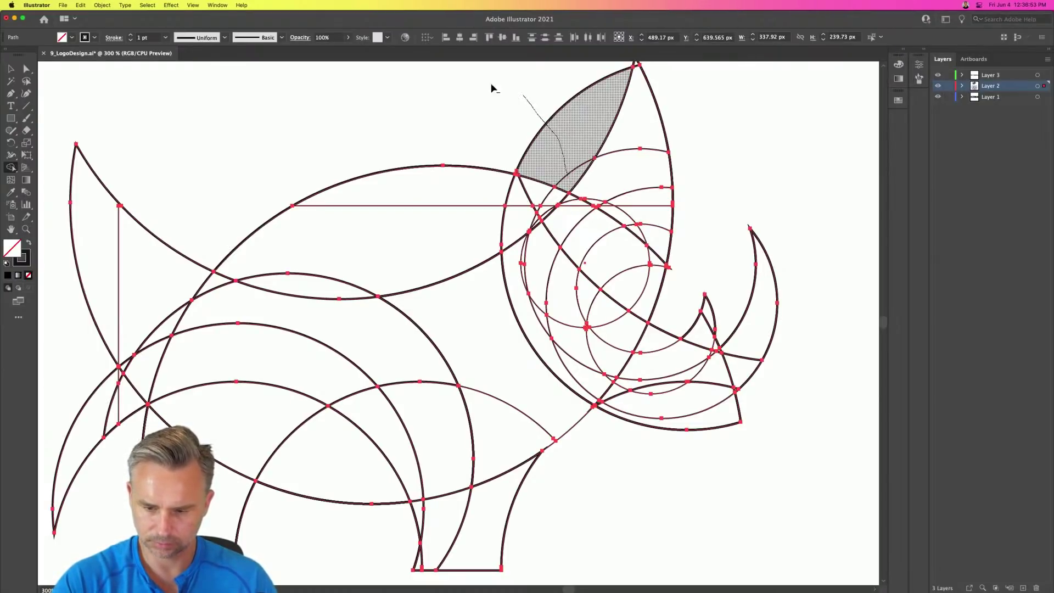
pyautogui.moveTo(493, 91); pyautogui.dragTo(494, 90)
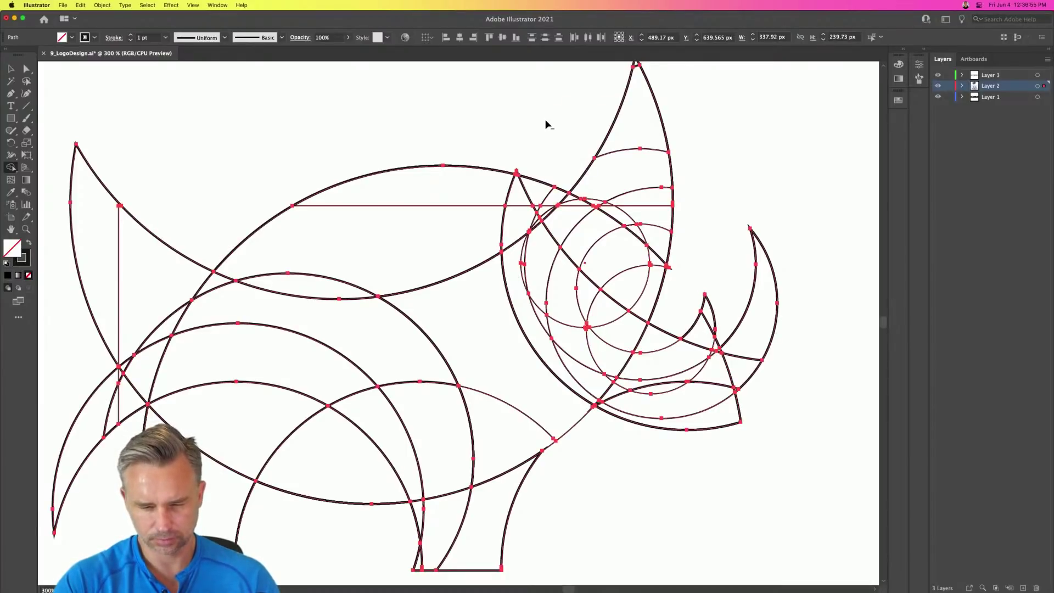
pyautogui.moveTo(546, 187); pyautogui.dragTo(545, 211)
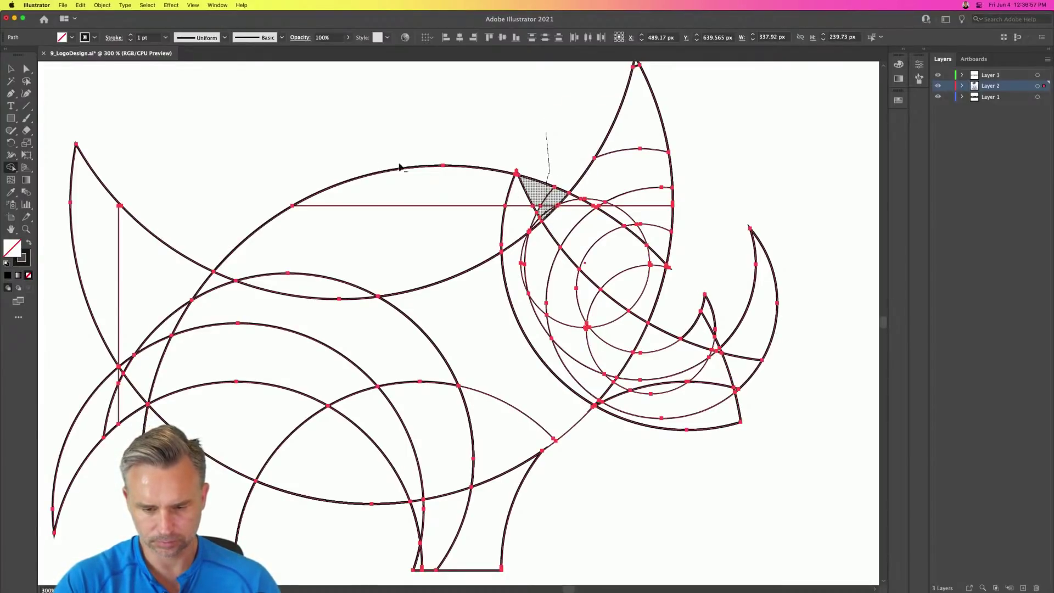
pyautogui.moveTo(457, 179); pyautogui.dragTo(456, 178)
pyautogui.moveTo(343, 148); pyautogui.dragTo(398, 259)
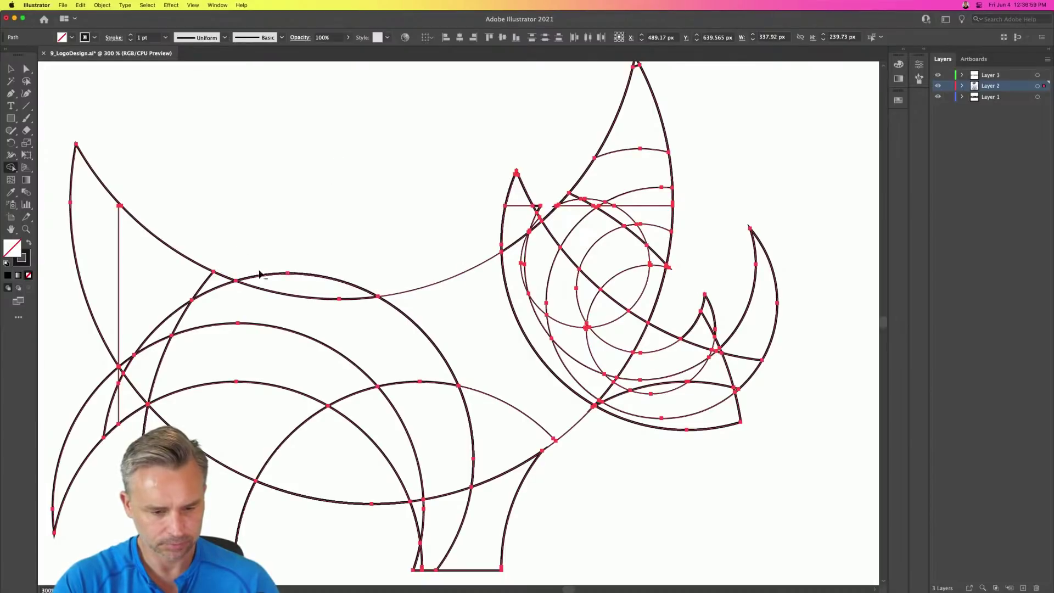
pyautogui.keyDown('alt'); pyautogui.click(296, 283); pyautogui.keyUp('alt')
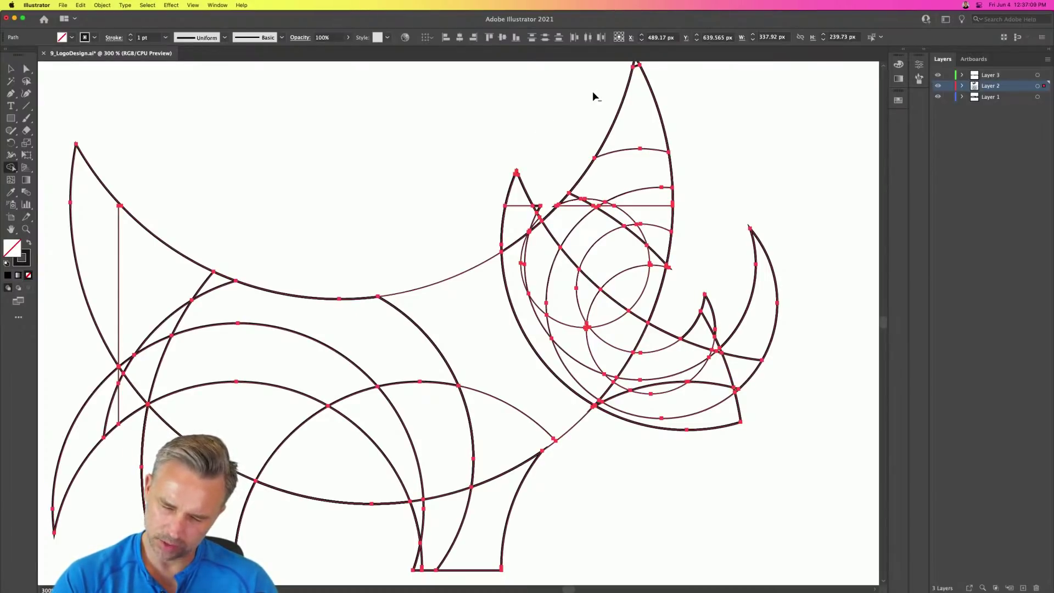
# Step: Erase the large crescent and leftover pieces behind the rump, and merge the back regions above the rear leg into one shape
pyautogui.scroll(4, 592, 91)
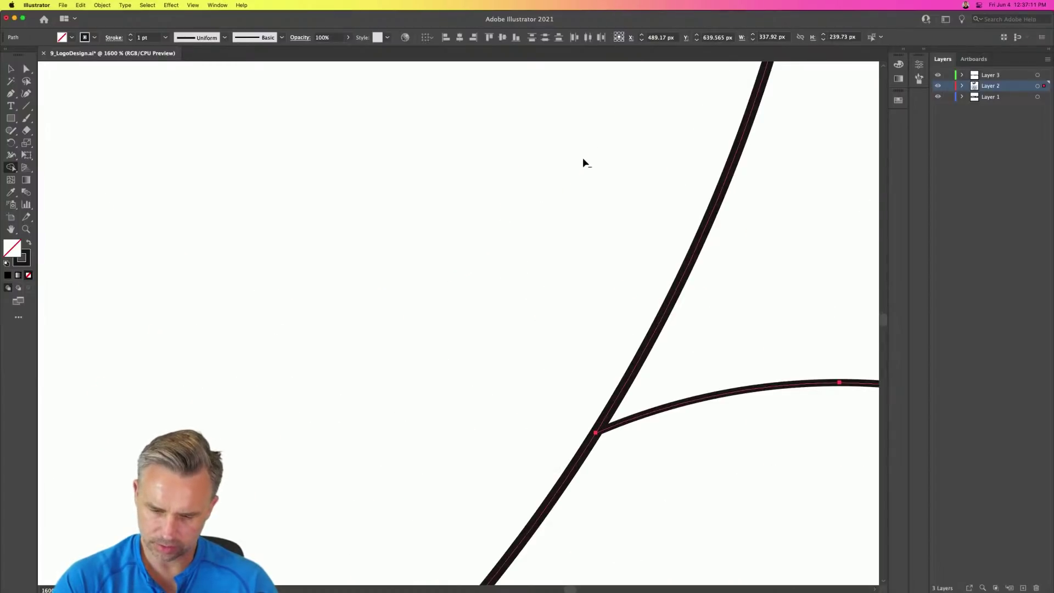
pyautogui.scroll(-4, 583, 160)
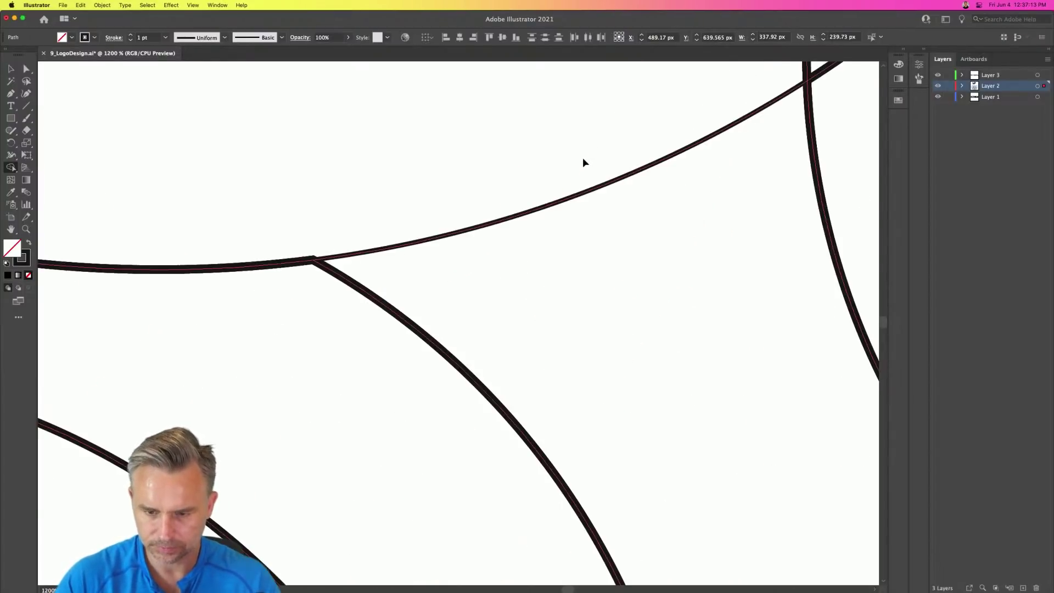
pyautogui.press('super+minus')
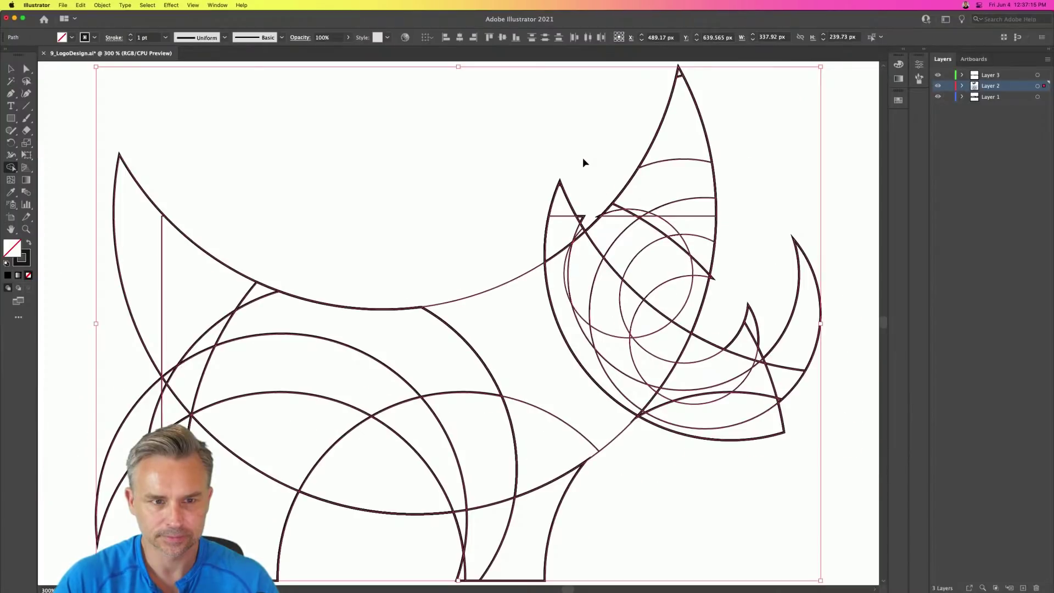
pyautogui.press('super+a')
pyautogui.scroll(-3, 422, 206)
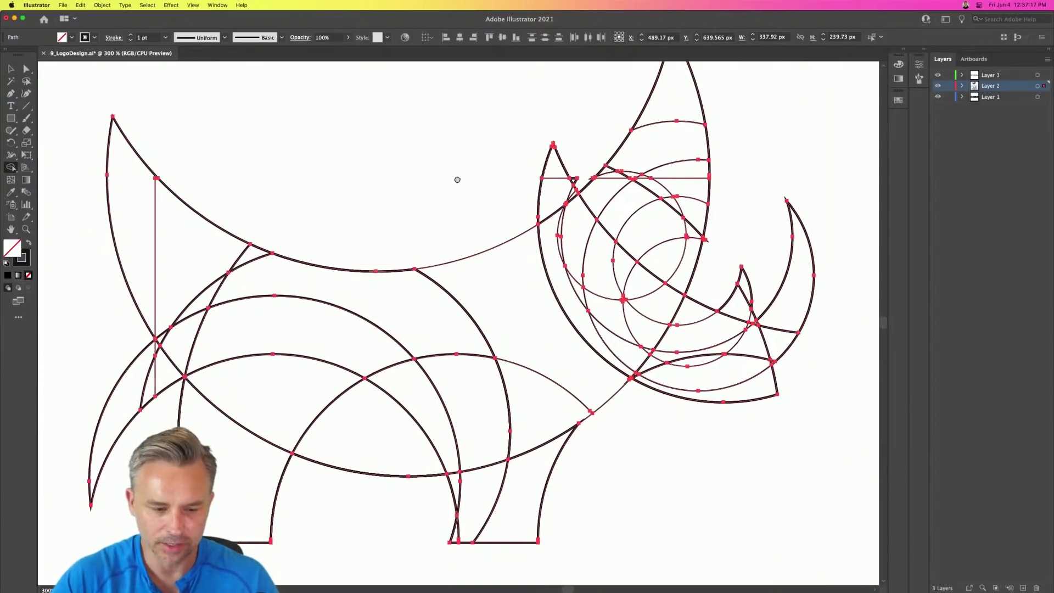
pyautogui.hscroll(-2, 447, 176)
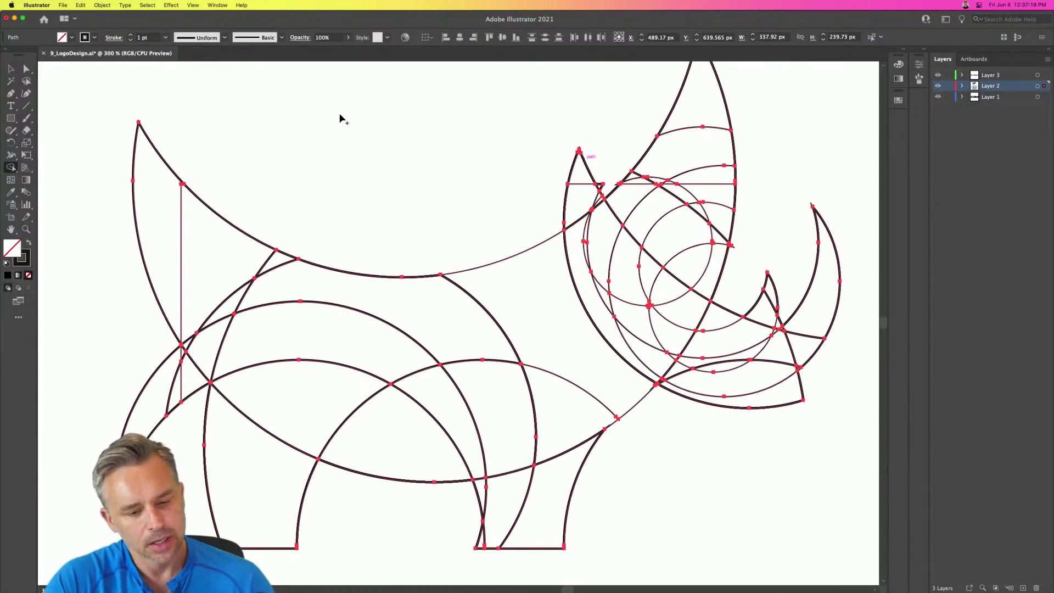
pyautogui.moveTo(116, 181); pyautogui.dragTo(272, 183)
pyautogui.moveTo(184, 317); pyautogui.dragTo(168, 388)
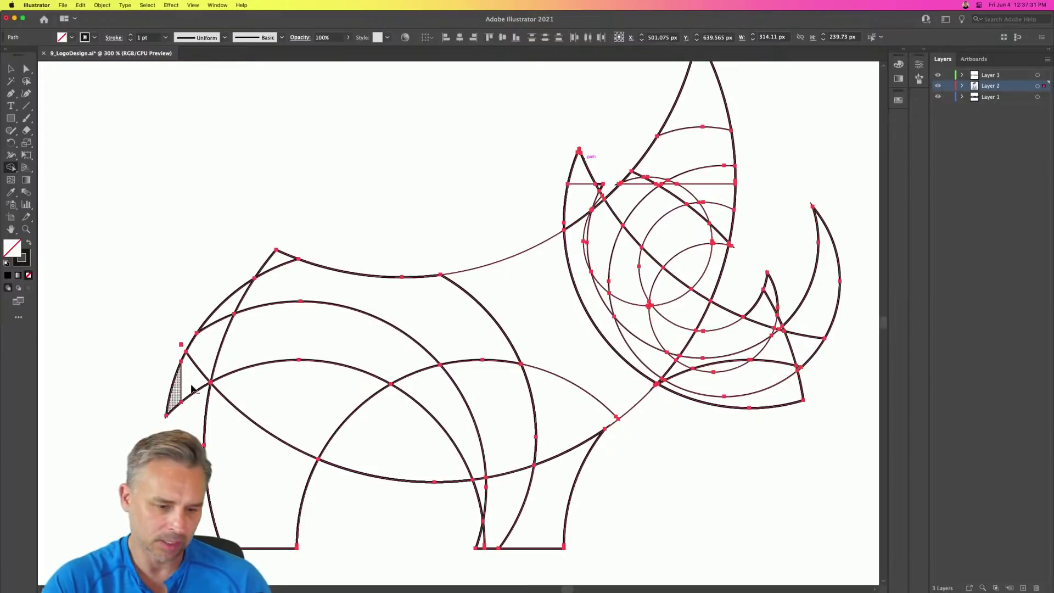
pyautogui.moveTo(209, 339); pyautogui.dragTo(159, 414)
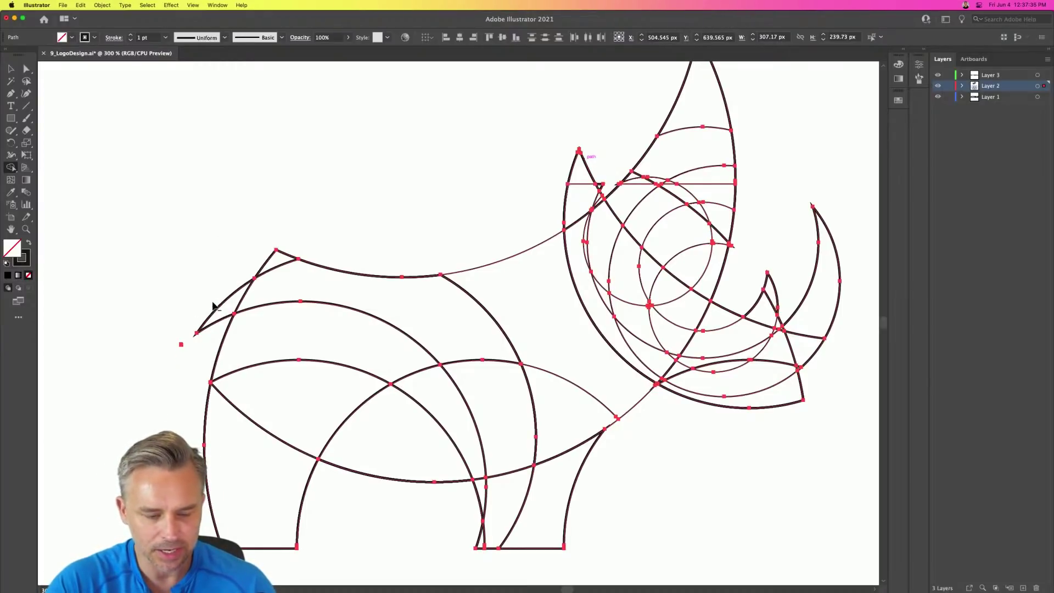
pyautogui.moveTo(226, 306)
pyautogui.mouseDown()
pyautogui.moveTo(277, 290)
pyautogui.moveTo(282, 268)
pyautogui.mouseUp()
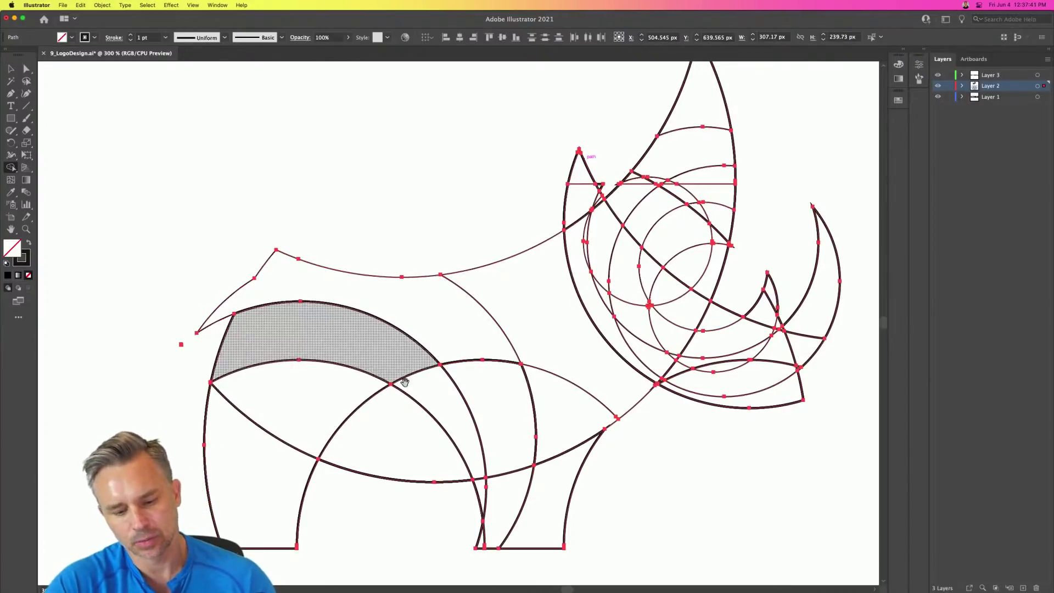
# Step: Erase the tall pointed region above the head with its leftover tip, and the spike at the back of the head
pyautogui.hscroll(6, 268, 384)
pyautogui.scroll(3, 269, 412)
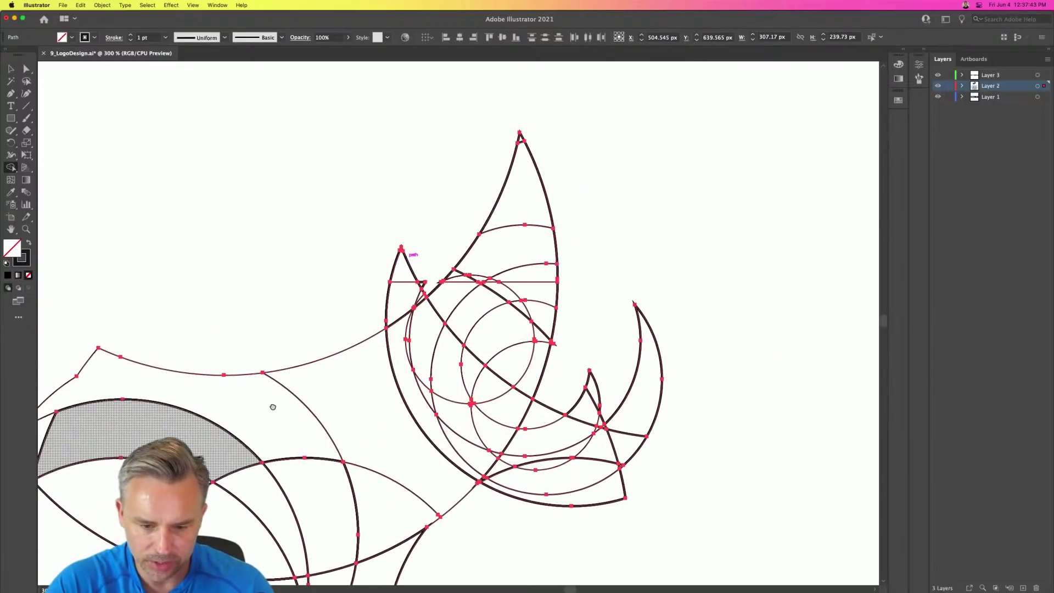
pyautogui.scroll(-1, 274, 401)
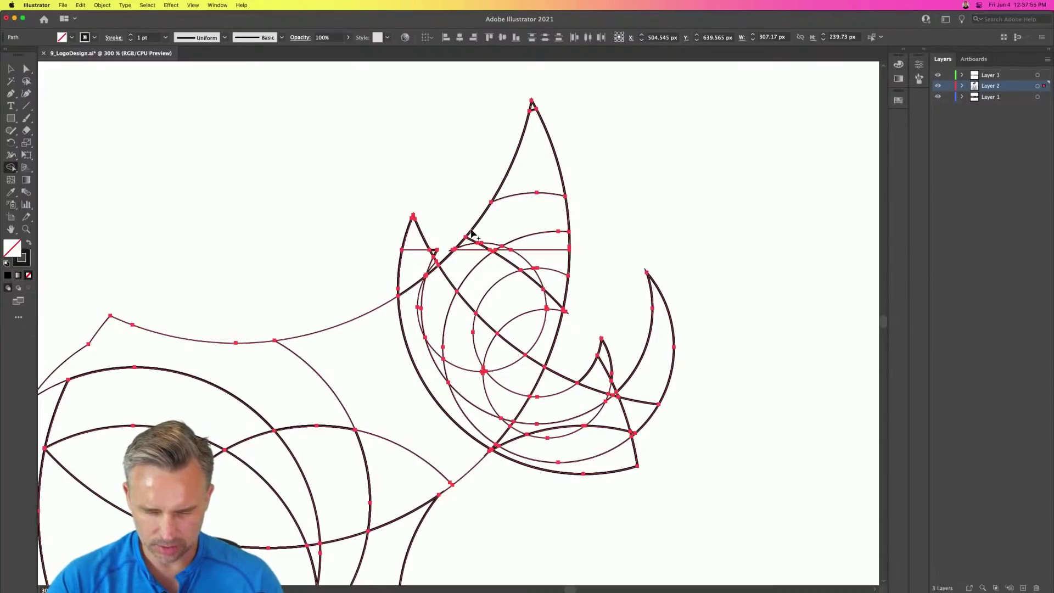
pyautogui.moveTo(477, 137)
pyautogui.mouseDown()
pyautogui.moveTo(509, 163)
pyautogui.moveTo(539, 226)
pyautogui.moveTo(520, 239)
pyautogui.moveTo(462, 237)
pyautogui.moveTo(495, 246)
pyautogui.moveTo(488, 280)
pyautogui.moveTo(534, 336)
pyautogui.moveTo(555, 342)
pyautogui.moveTo(541, 237)
pyautogui.moveTo(538, 297)
pyautogui.moveTo(501, 292)
pyautogui.mouseUp()
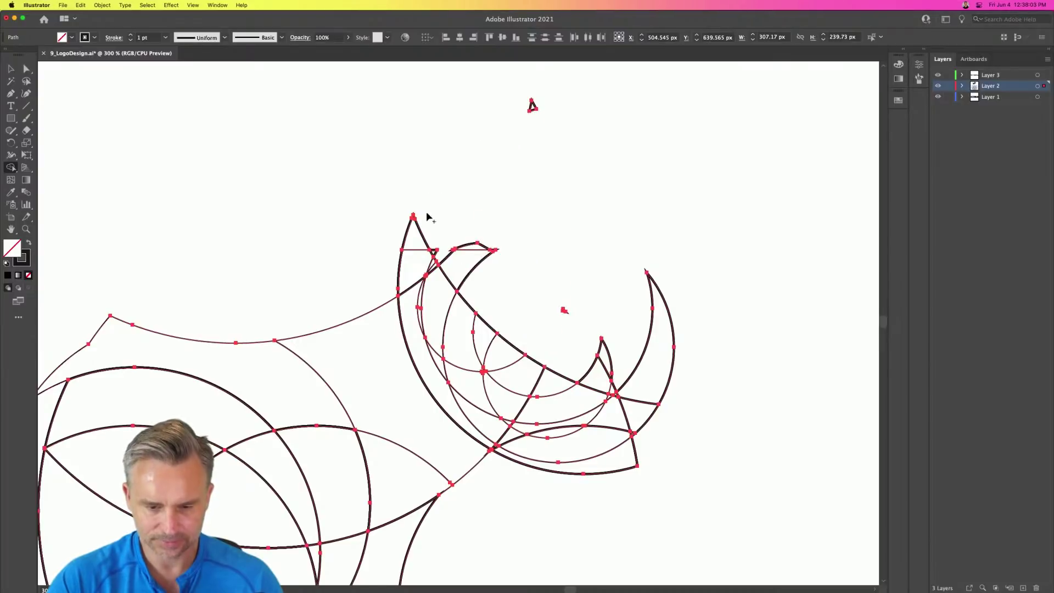
pyautogui.moveTo(449, 247); pyautogui.dragTo(503, 242)
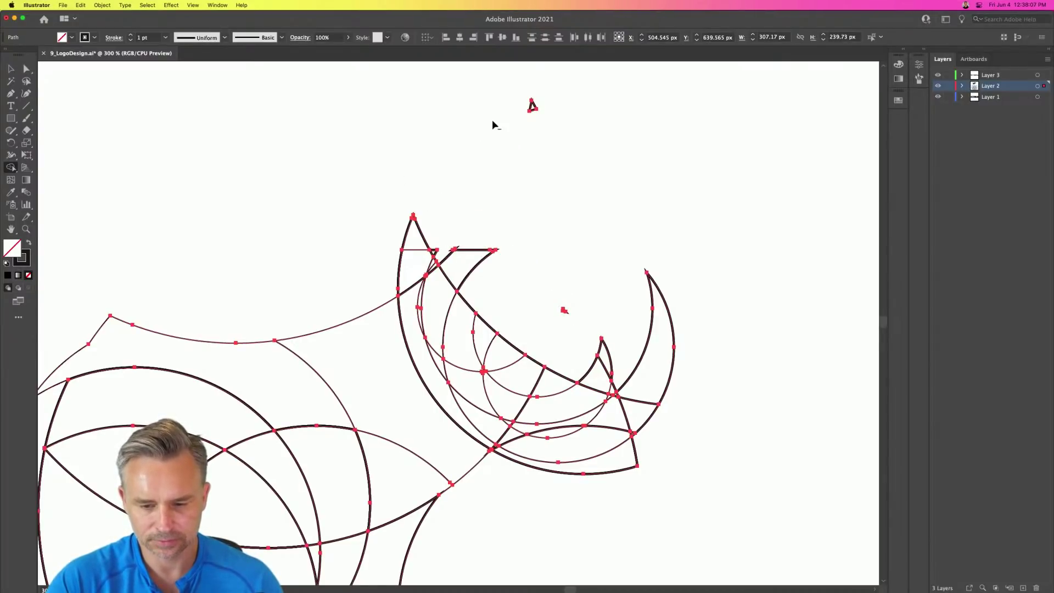
pyautogui.keyDown('alt'); pyautogui.click(533, 107); pyautogui.keyUp('alt')
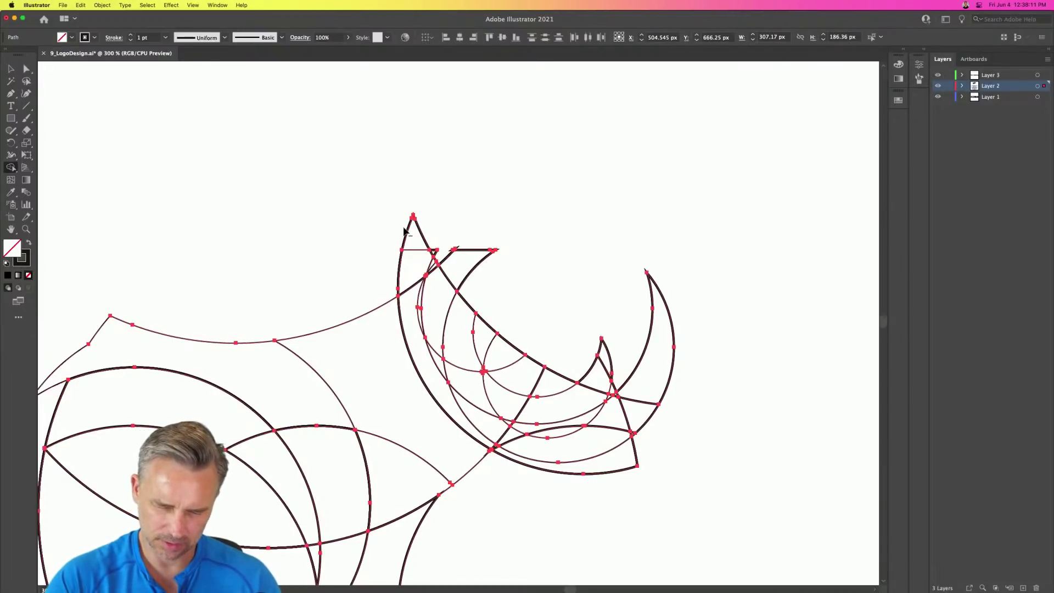
pyautogui.moveTo(405, 199)
pyautogui.mouseDown()
pyautogui.moveTo(401, 257)
pyautogui.moveTo(386, 275)
pyautogui.moveTo(448, 256)
pyautogui.mouseUp()
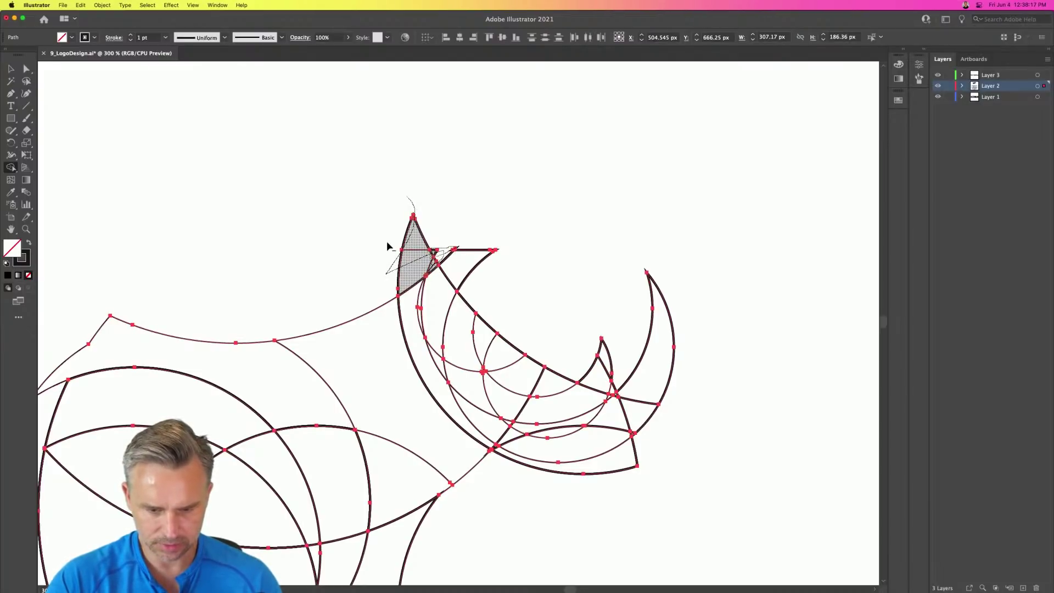
pyautogui.moveTo(387, 244); pyautogui.dragTo(405, 206)
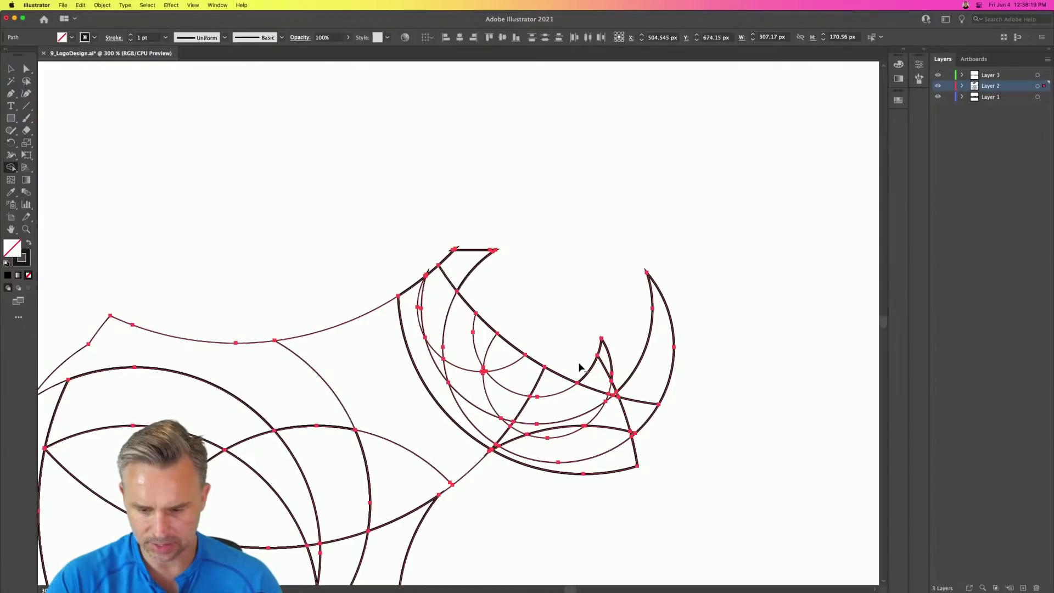
# Step: Erase the small spike above the snout and merge the front crescent regions into a single horn shape
pyautogui.scroll(-3, 587, 213)
pyautogui.hscroll(-2, 587, 213)
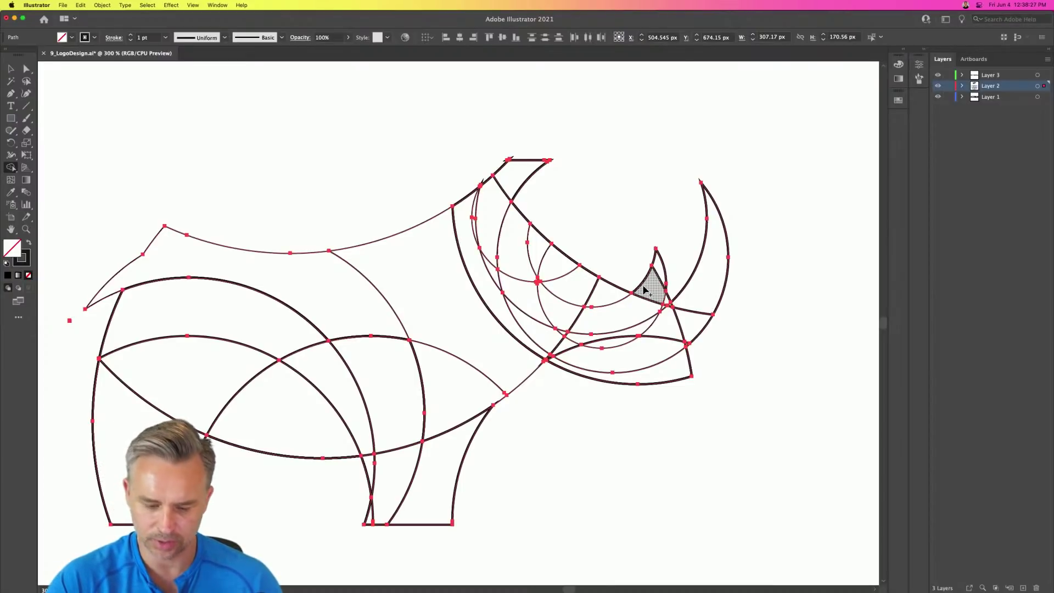
pyautogui.moveTo(690, 250)
pyautogui.mouseDown()
pyautogui.moveTo(712, 330)
pyautogui.moveTo(689, 321)
pyautogui.moveTo(714, 336)
pyautogui.mouseUp()
pyautogui.press('super+z')
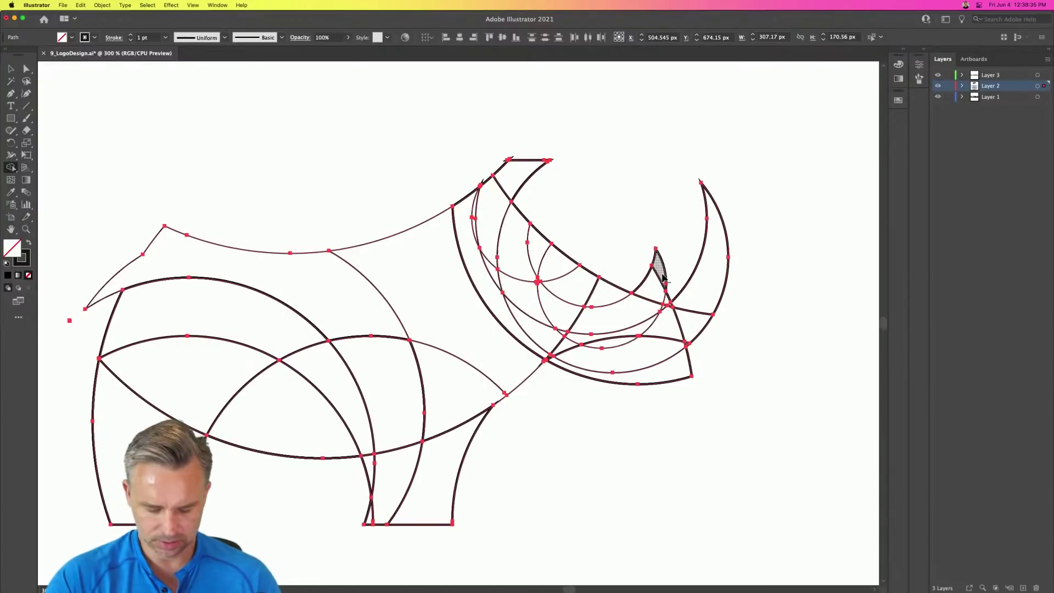
pyautogui.moveTo(629, 272)
pyautogui.mouseDown()
pyautogui.moveTo(654, 290)
pyautogui.moveTo(666, 282)
pyautogui.moveTo(667, 304)
pyautogui.moveTo(693, 305)
pyautogui.moveTo(670, 334)
pyautogui.moveTo(626, 324)
pyautogui.mouseUp()
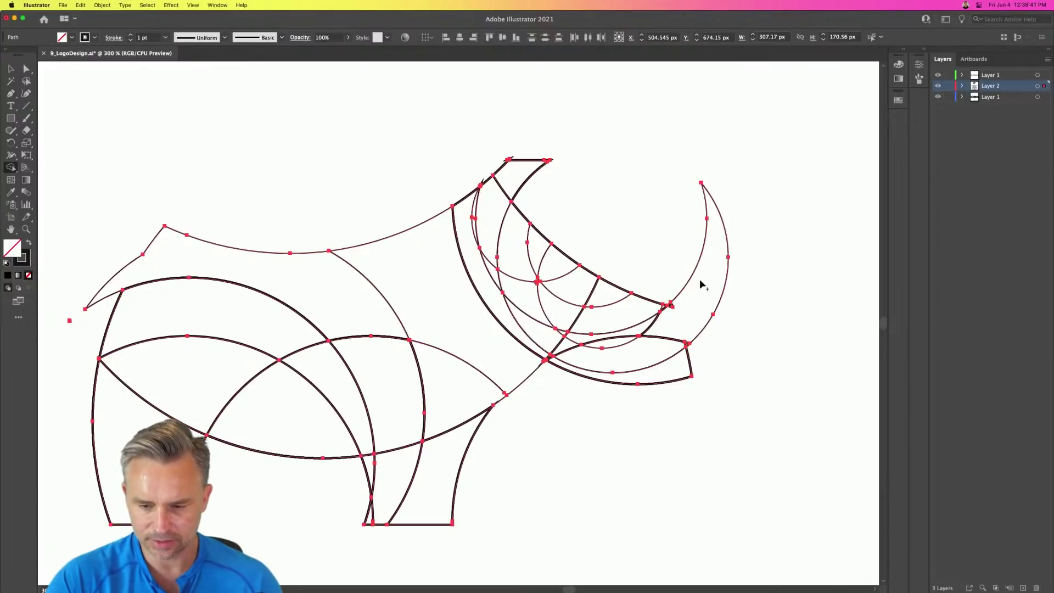
# Step: Merge the lower jaw regions into one shape, and combine the cheek and face regions into the head shape
pyautogui.moveTo(669, 372); pyautogui.dragTo(605, 346)
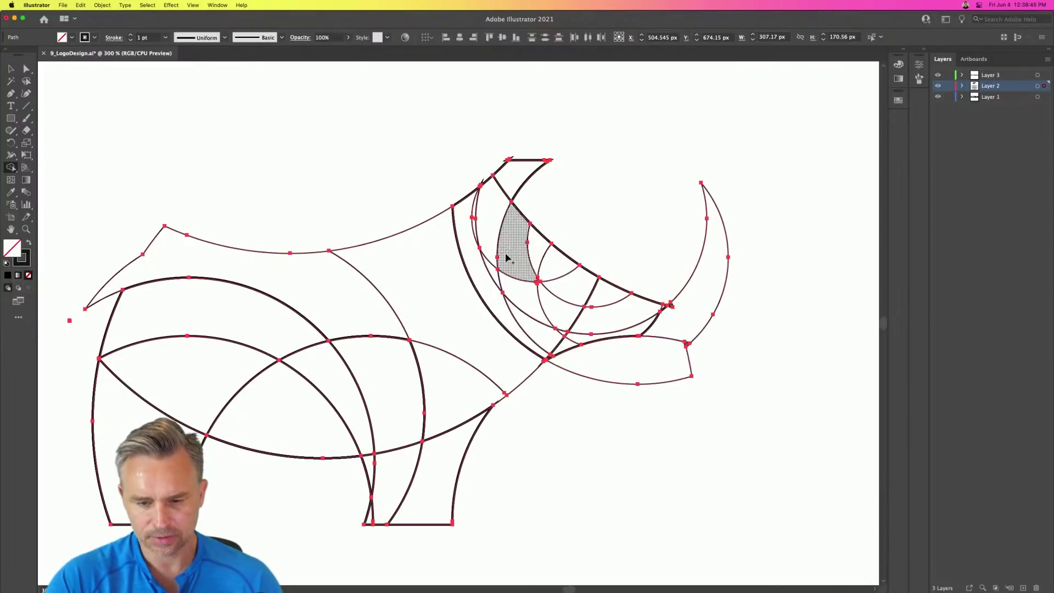
pyautogui.moveTo(484, 232)
pyautogui.mouseDown()
pyautogui.moveTo(484, 285)
pyautogui.moveTo(522, 308)
pyautogui.moveTo(512, 241)
pyautogui.moveTo(462, 206)
pyautogui.moveTo(475, 184)
pyautogui.mouseUp()
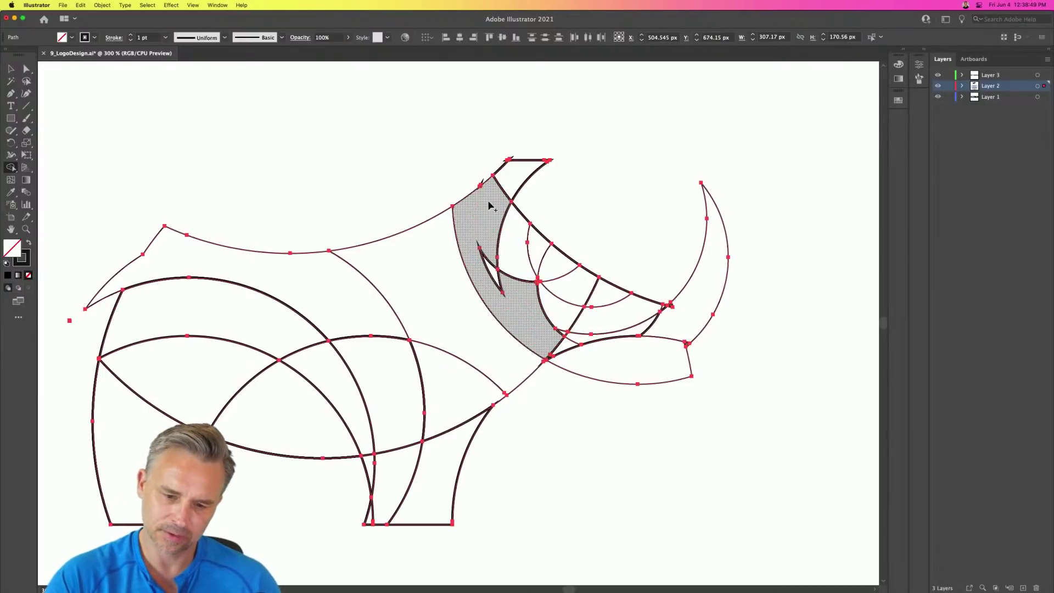
pyautogui.moveTo(545, 271)
pyautogui.mouseDown()
pyautogui.moveTo(555, 323)
pyautogui.moveTo(541, 322)
pyautogui.mouseUp()
pyautogui.moveTo(576, 265)
pyautogui.mouseDown()
pyautogui.moveTo(550, 287)
pyautogui.moveTo(631, 329)
pyautogui.moveTo(556, 348)
pyautogui.moveTo(549, 339)
pyautogui.moveTo(589, 333)
pyautogui.moveTo(544, 332)
pyautogui.mouseUp()
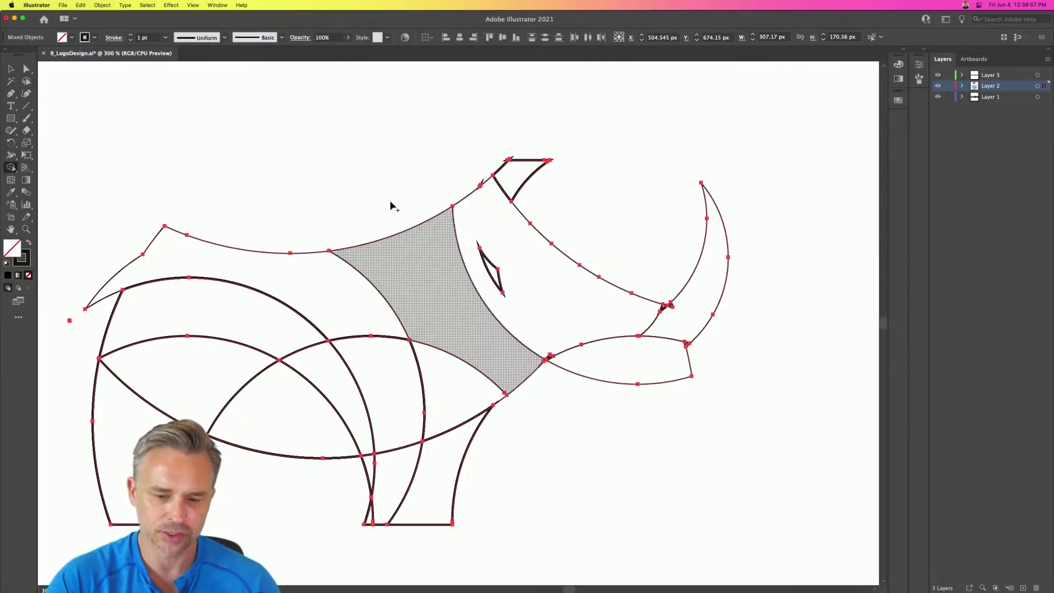
# Step: Remove the leftover eye-shaped sliver inside the rhino's head with the Shape Builder, and deselect the artwork
pyautogui.click(486, 274)
pyautogui.press('v')
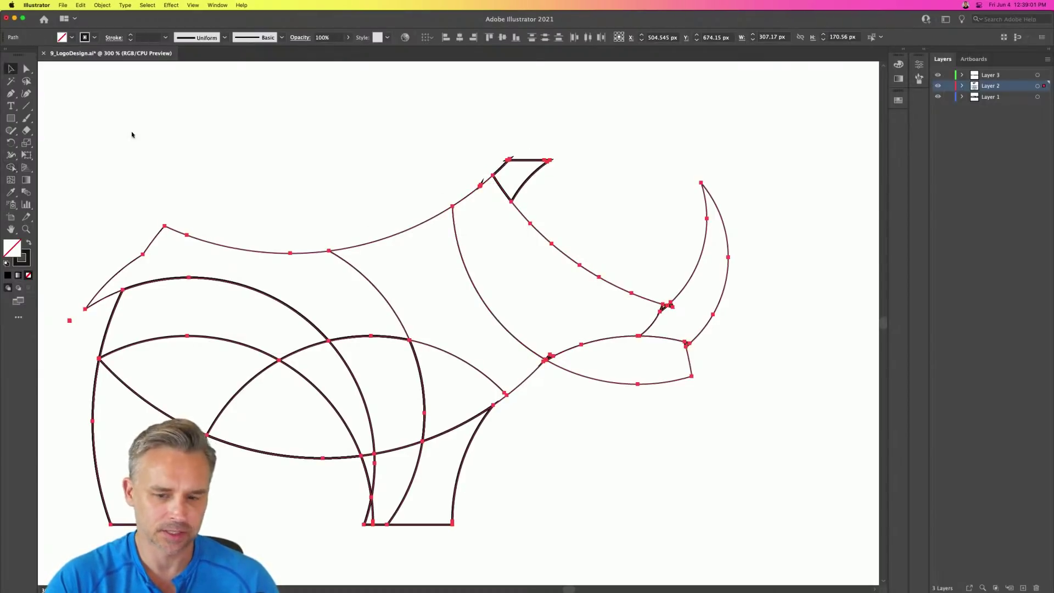
pyautogui.click(289, 99)
pyautogui.moveTo(352, 136); pyautogui.dragTo(360, 137)
pyautogui.hscroll(-5, 360, 136)
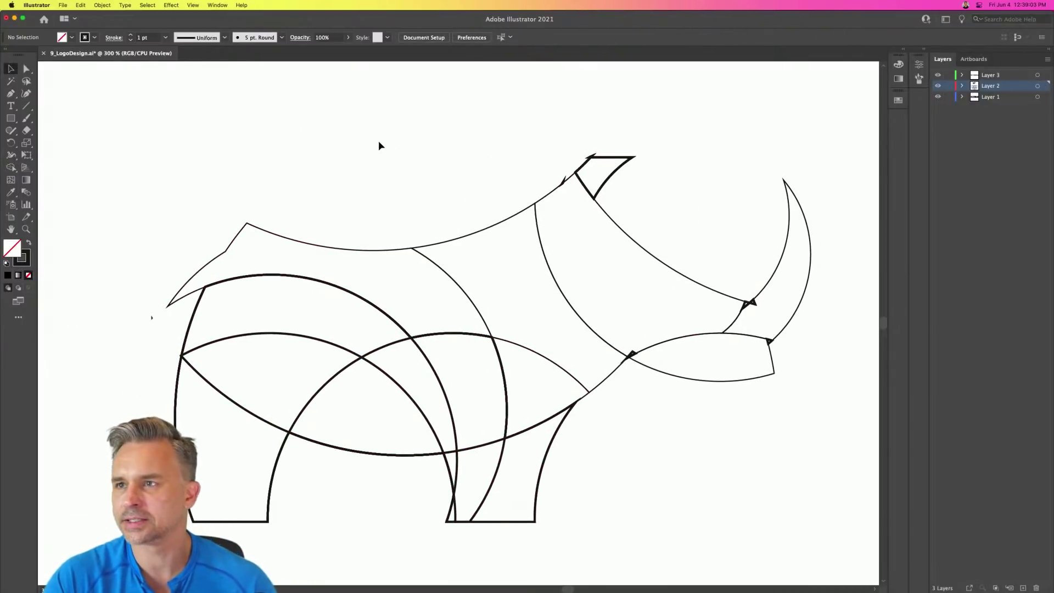
pyautogui.scroll(-1, 360, 193)
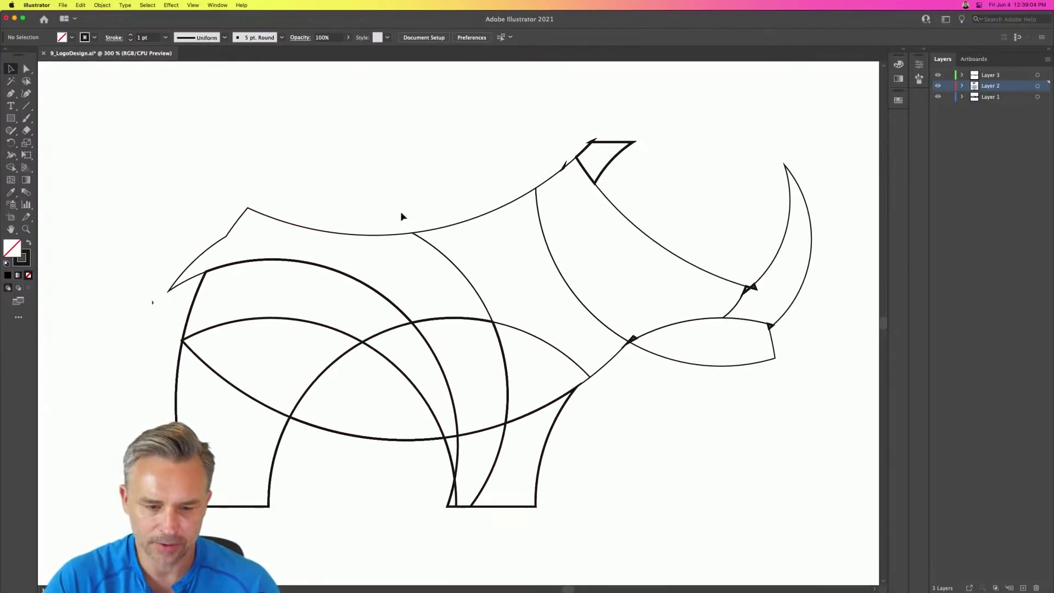
# Step: Select all the rhino's shapes and set their stroke weight uniformly to 1 pt
pyautogui.click(468, 220)
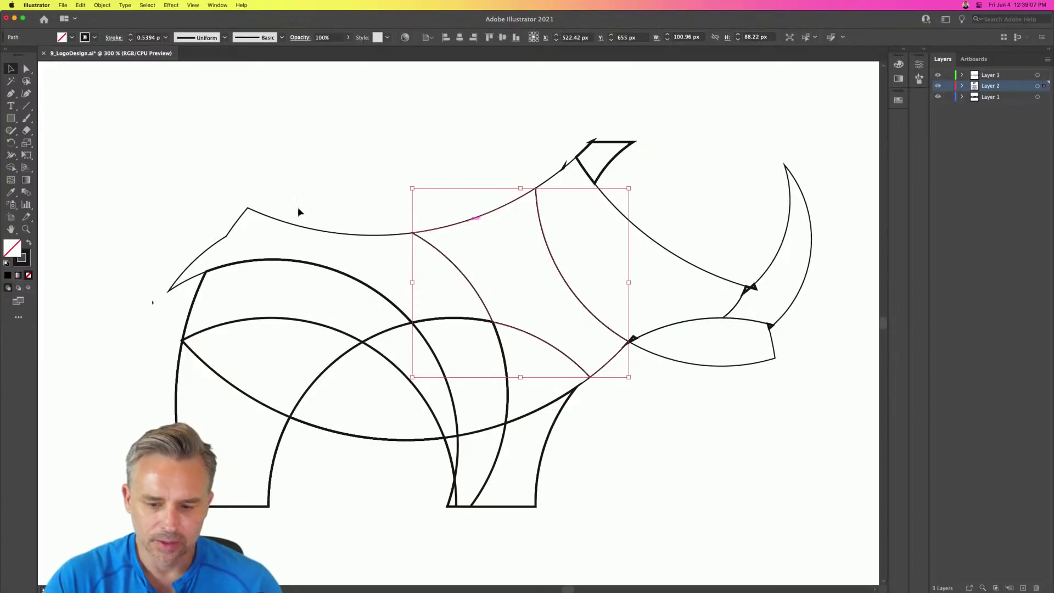
pyautogui.moveTo(132, 136); pyautogui.dragTo(866, 515)
pyautogui.click(30, 253)
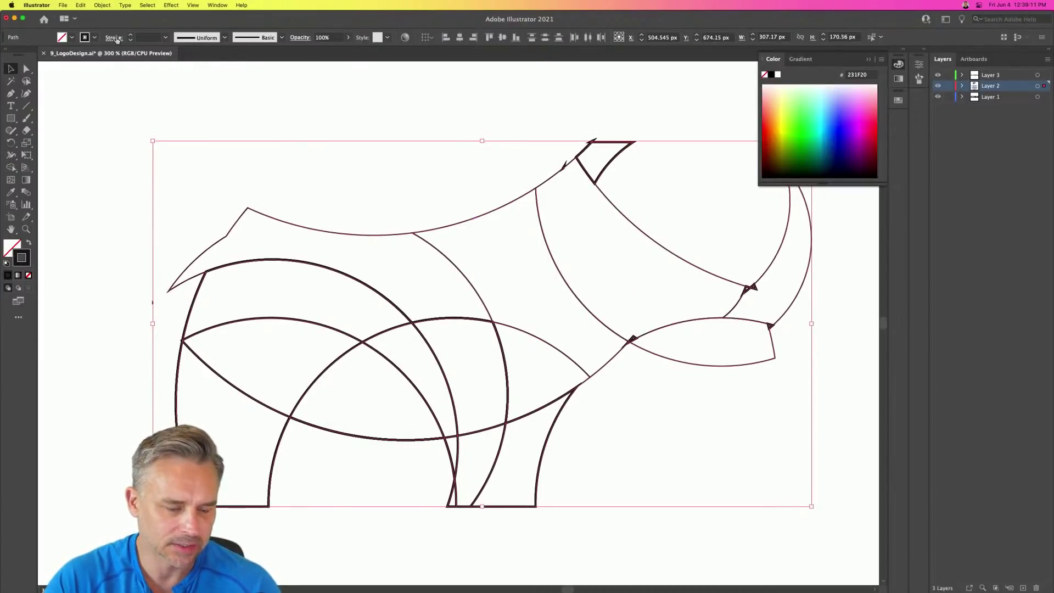
pyautogui.click(165, 37)
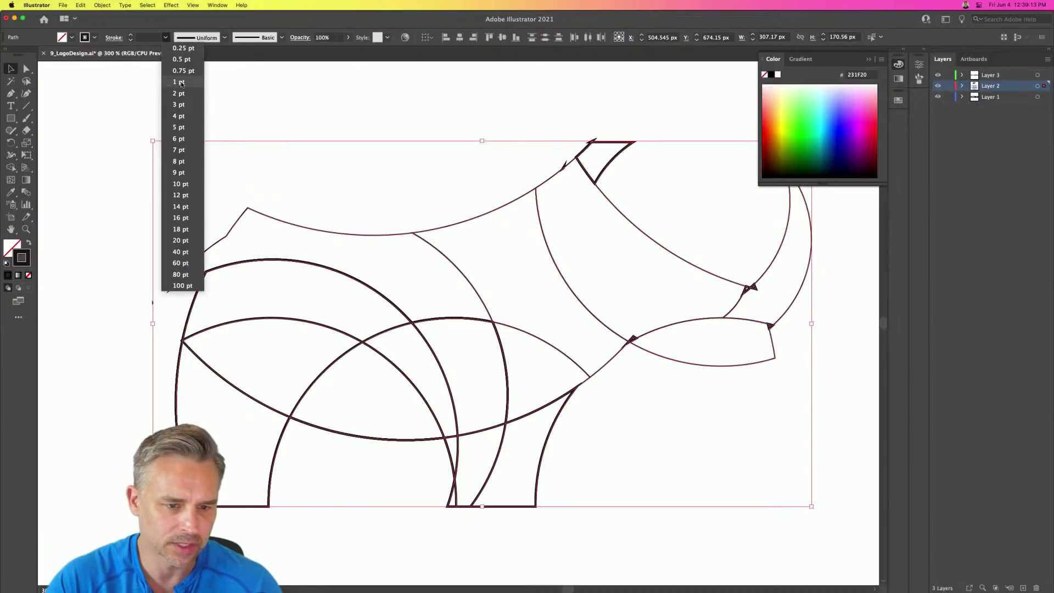
pyautogui.click(183, 83)
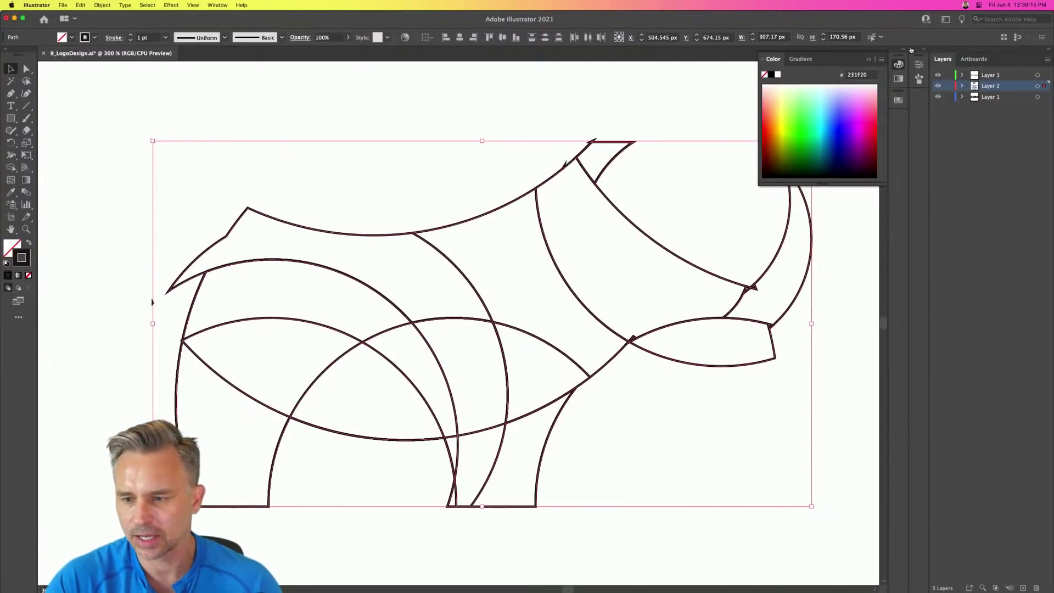
pyautogui.click(867, 60)
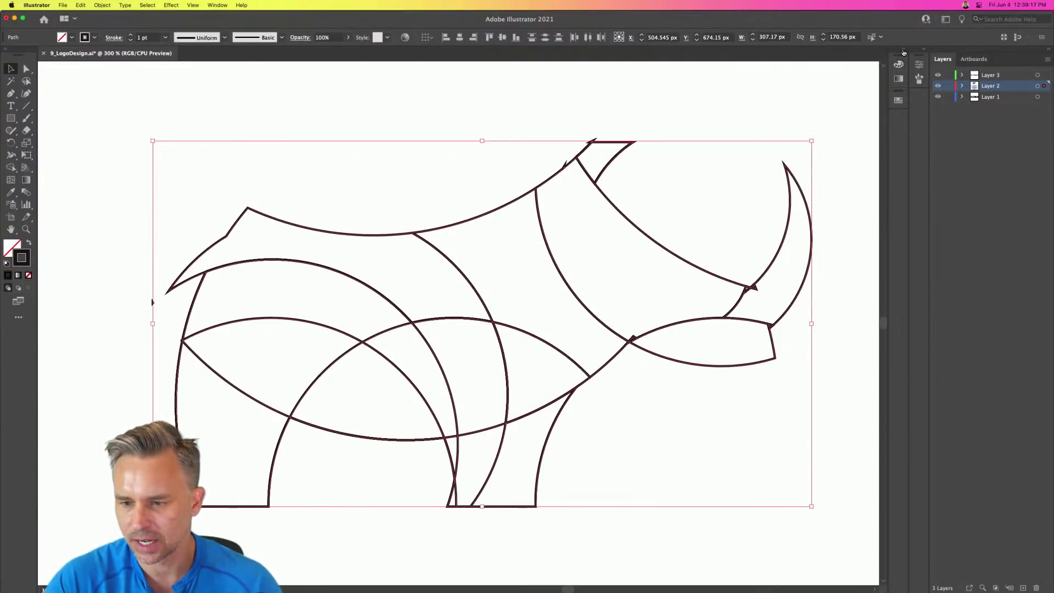
# Step: Give the strokes of all the rhino's shapes round caps and round corner joins
pyautogui.click(904, 51)
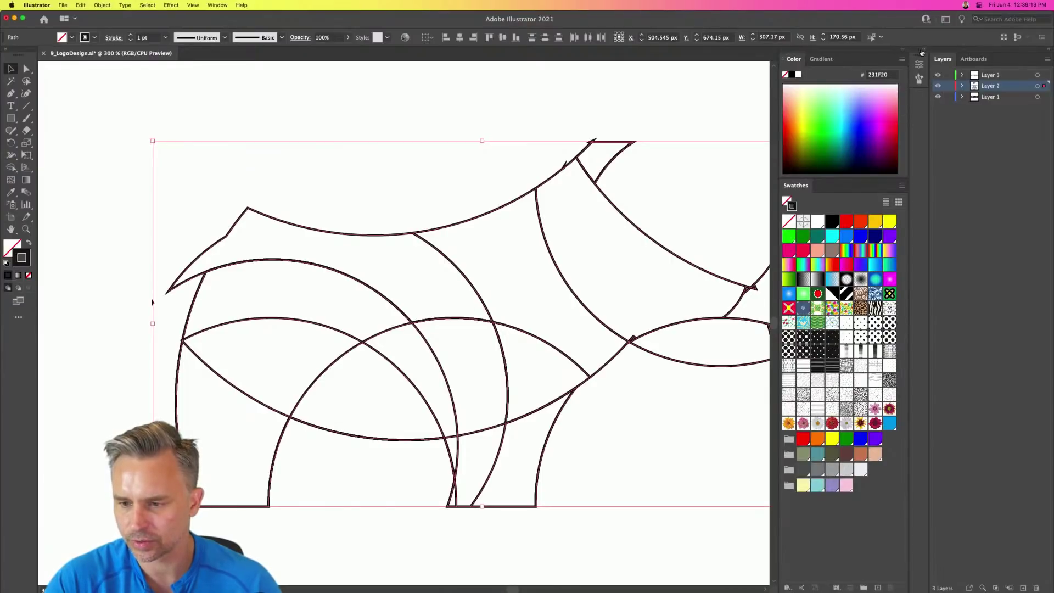
pyautogui.click(923, 50)
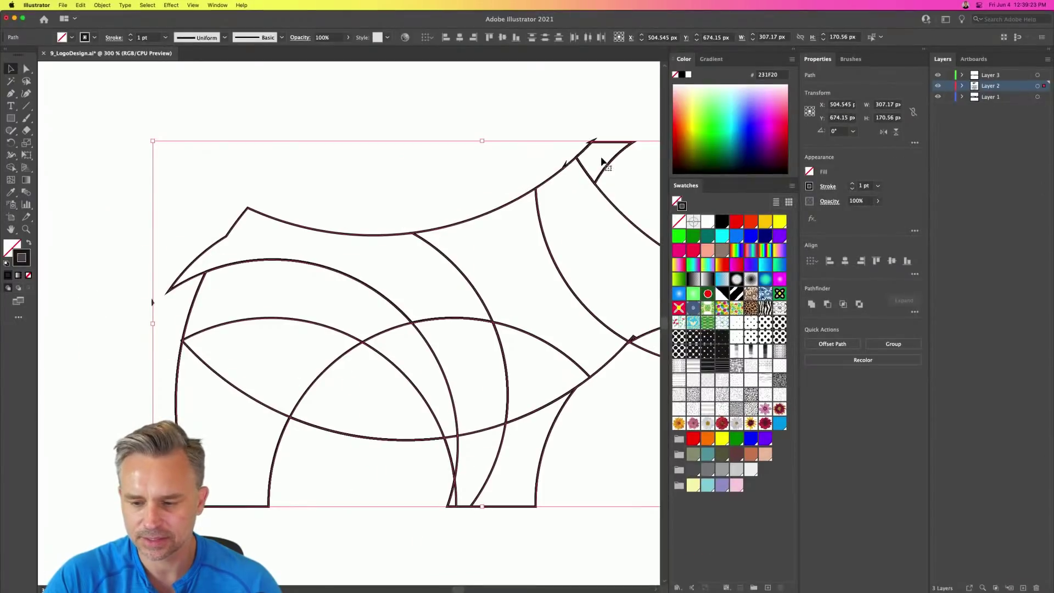
pyautogui.click(793, 51)
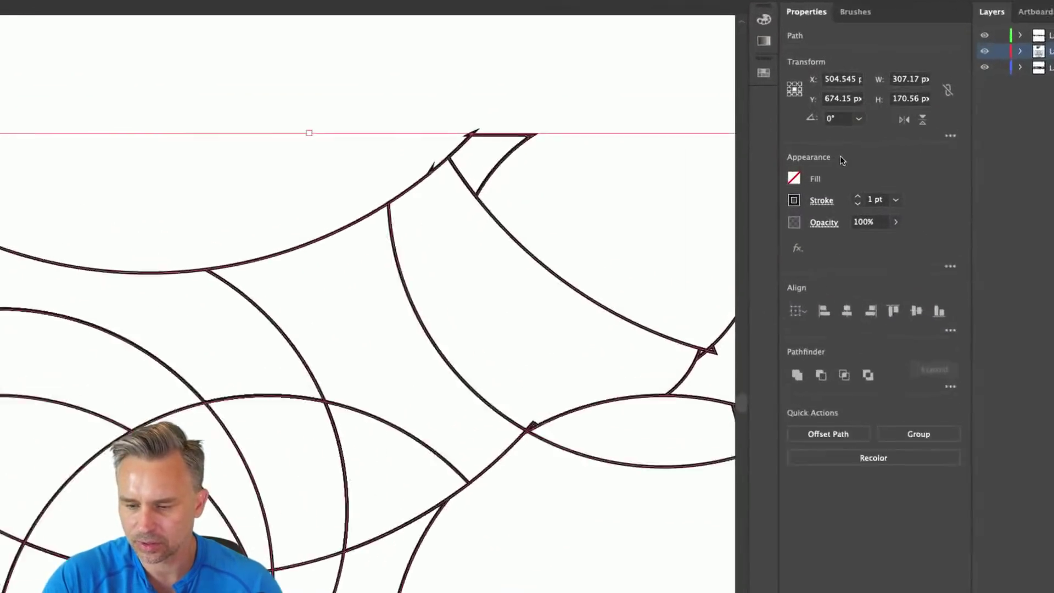
pyautogui.click(817, 213)
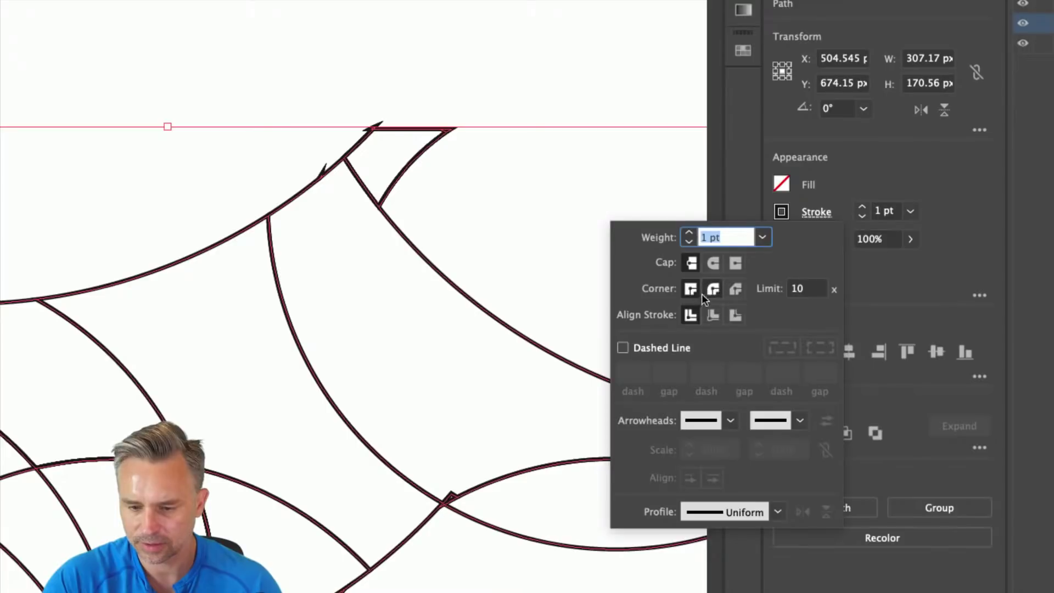
pyautogui.click(715, 263)
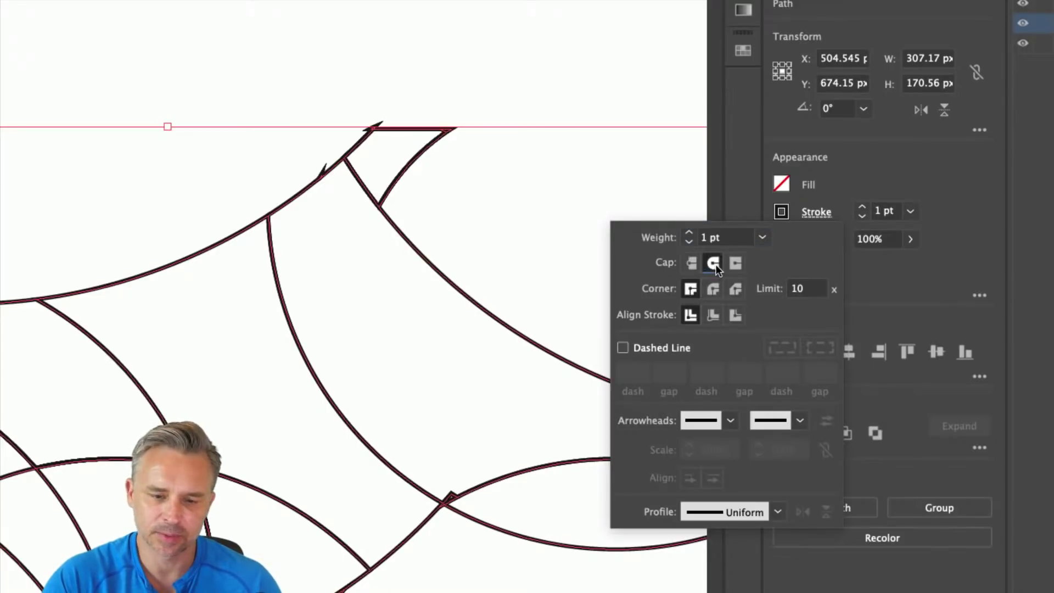
pyautogui.click(712, 290)
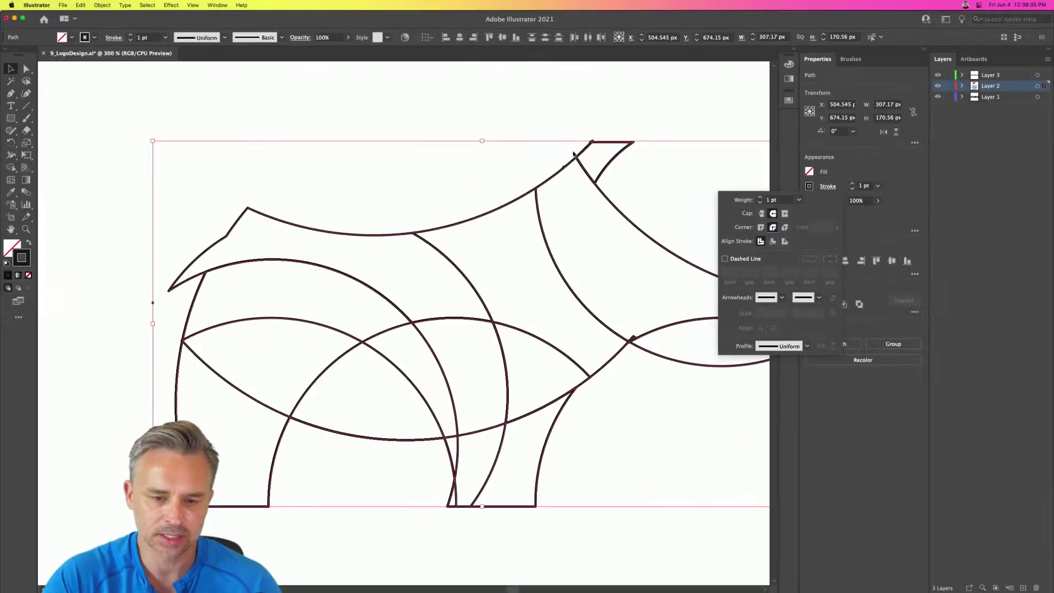
pyautogui.press('Escape')
# Step: Merge the tiny leftover pieces at the jaw joint and the horn's base into the adjoining shapes, and deselect the artwork
pyautogui.press('a')
pyautogui.moveTo(643, 113); pyautogui.dragTo(491, 115)
pyautogui.hotkey('shift', 'm')
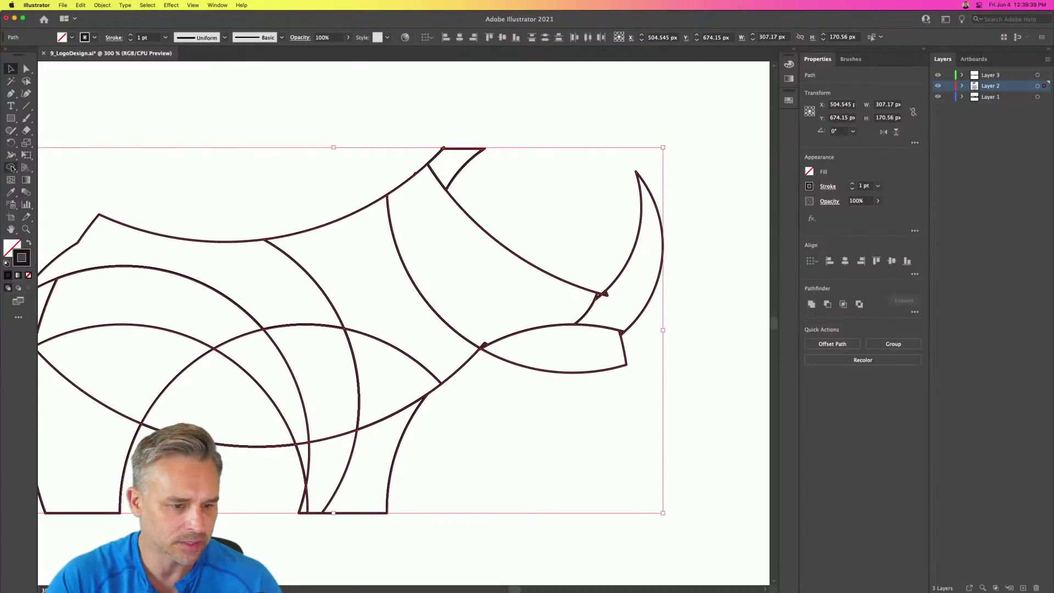
pyautogui.moveTo(468, 318); pyautogui.dragTo(486, 347)
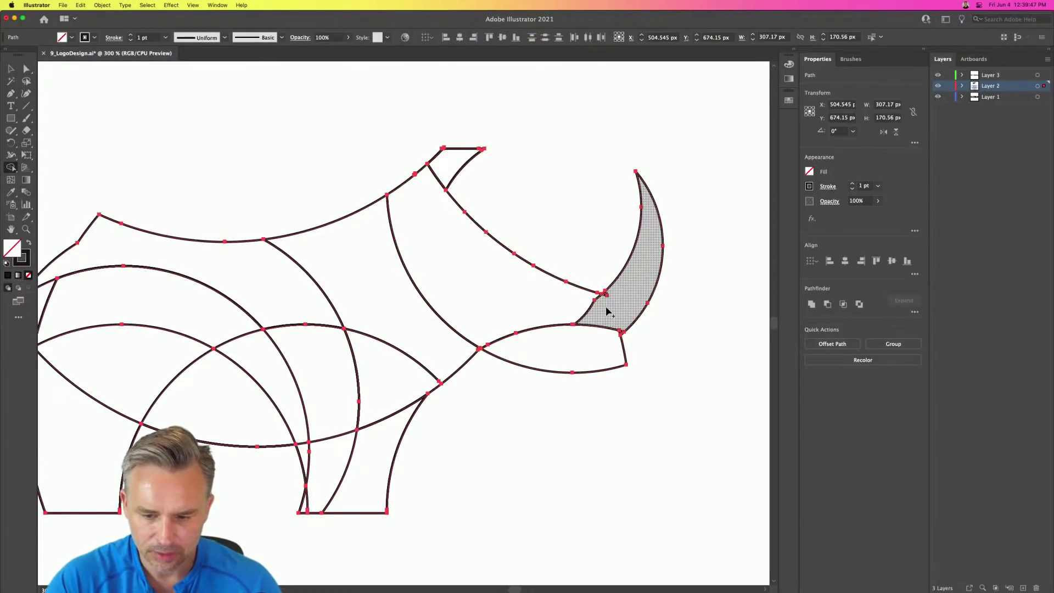
pyautogui.moveTo(207, 272); pyautogui.dragTo(353, 255)
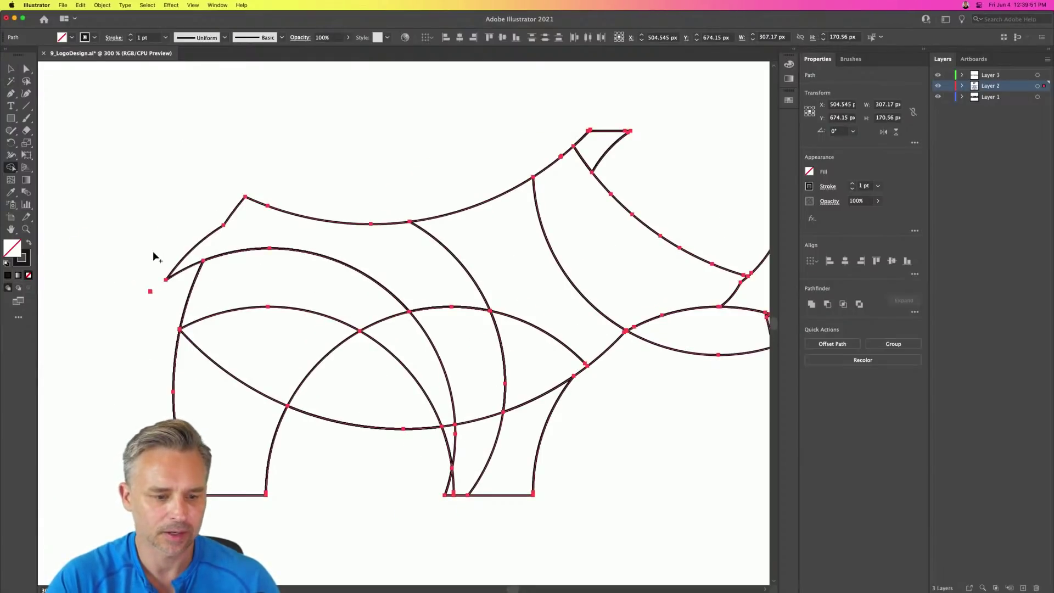
pyautogui.click(10, 70)
pyautogui.click(97, 159)
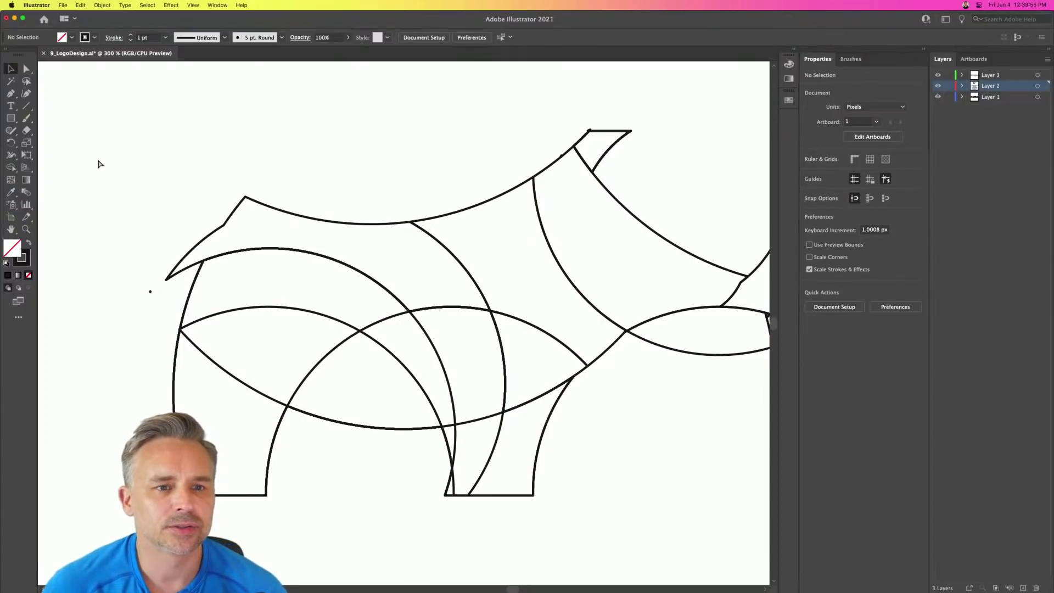
# Step: Select and delete the stray speck behind the rhino's tail
pyautogui.press('super+minus')
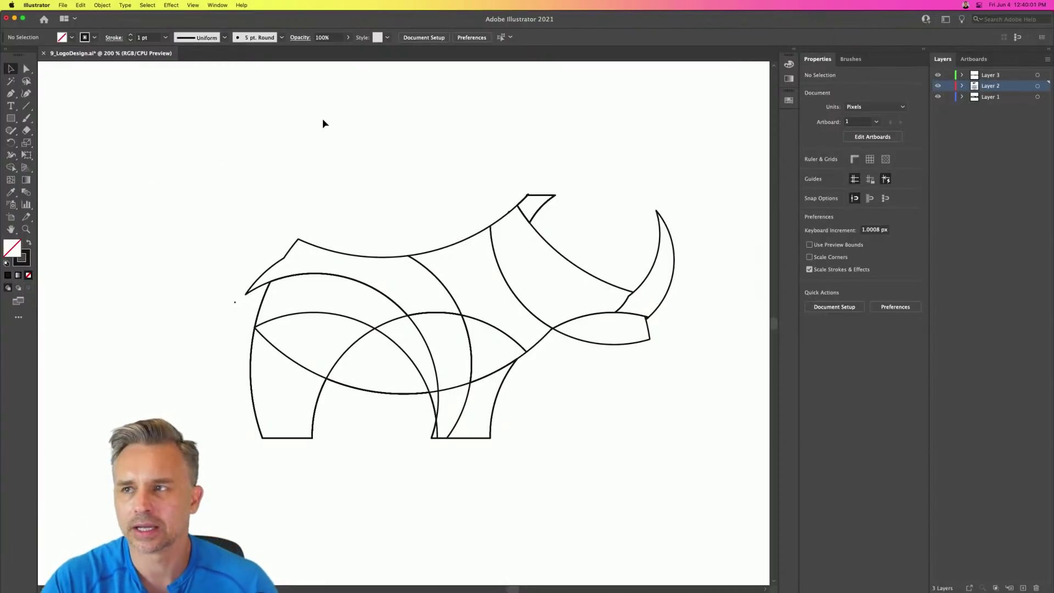
pyautogui.moveTo(187, 186); pyautogui.dragTo(733, 434)
pyautogui.click(208, 291)
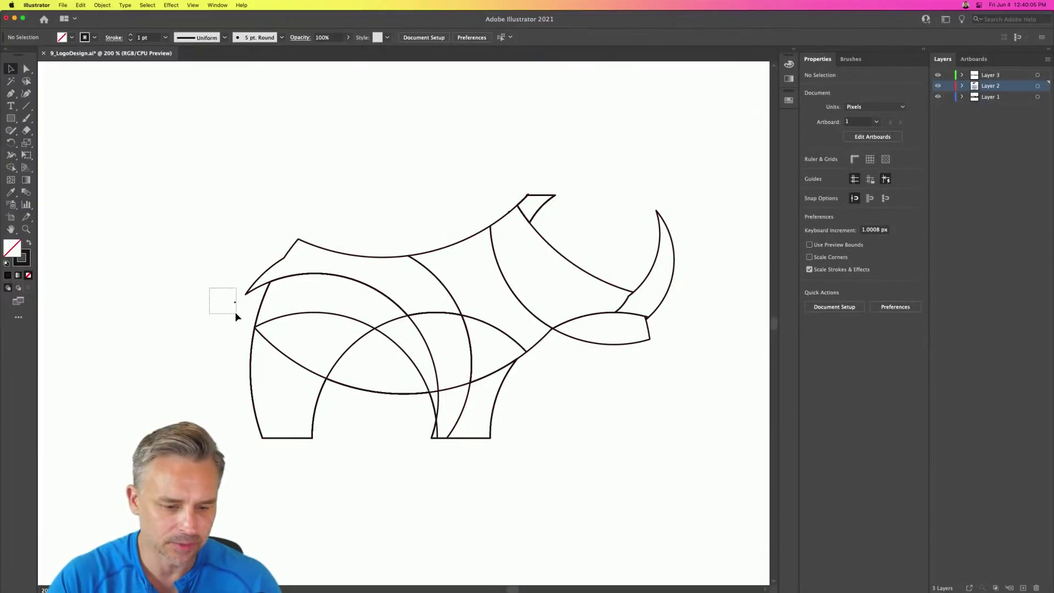
pyautogui.moveTo(237, 314); pyautogui.dragTo(232, 314)
pyautogui.press('Delete')
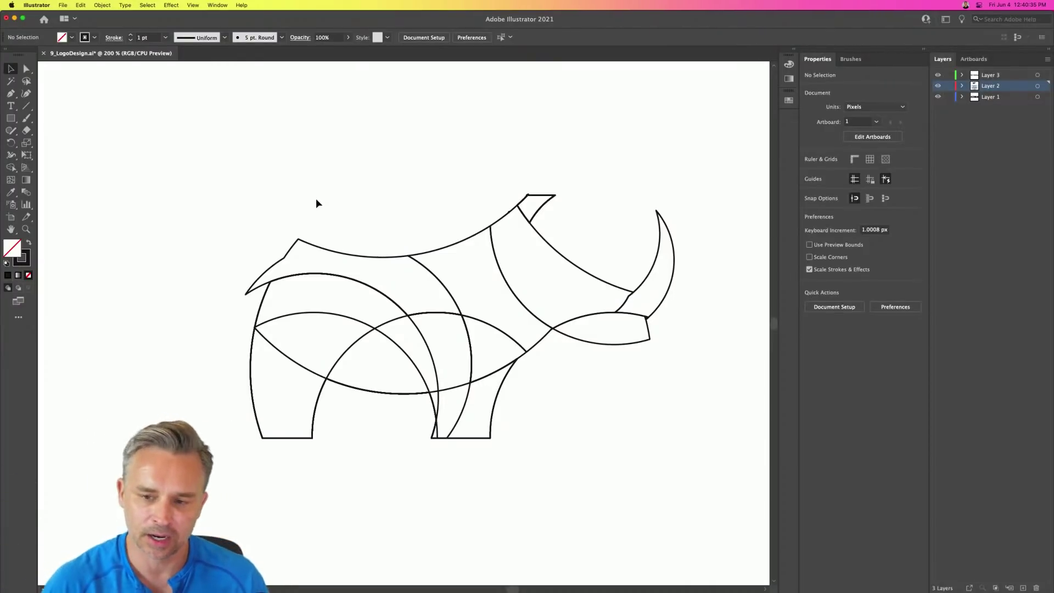
pyautogui.press('super+equal')
pyautogui.moveTo(451, 142); pyautogui.dragTo(381, 152)
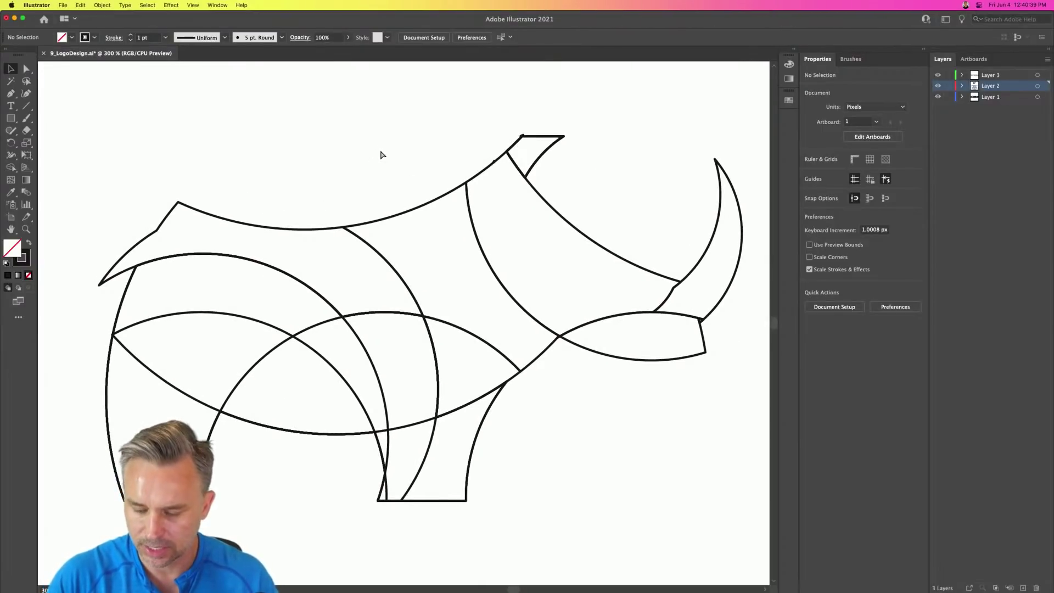
pyautogui.press('super+minus')
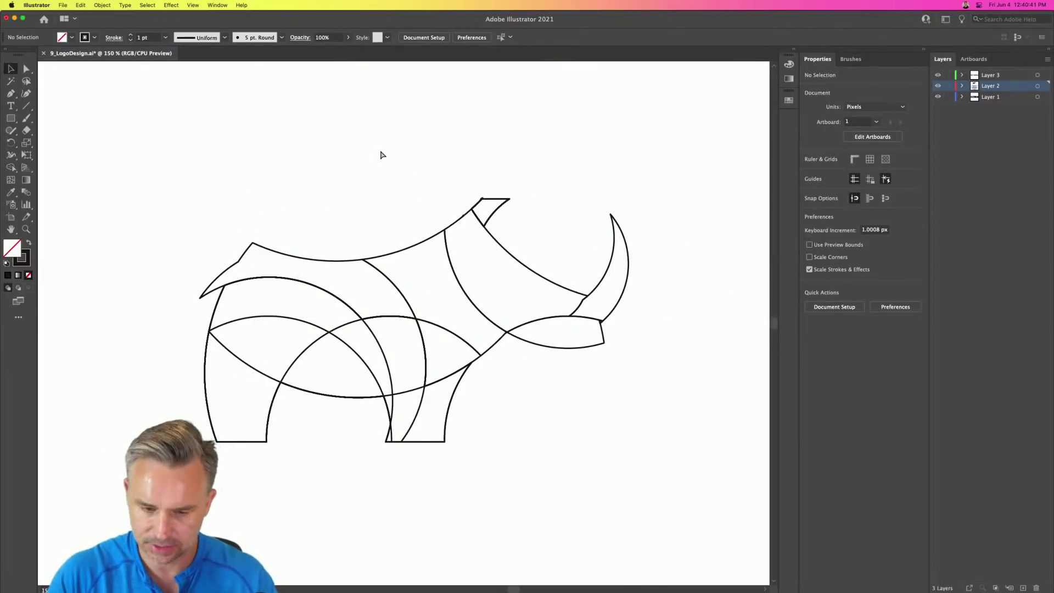
pyautogui.press('super+minus')
pyautogui.moveTo(316, 159); pyautogui.dragTo(341, 158)
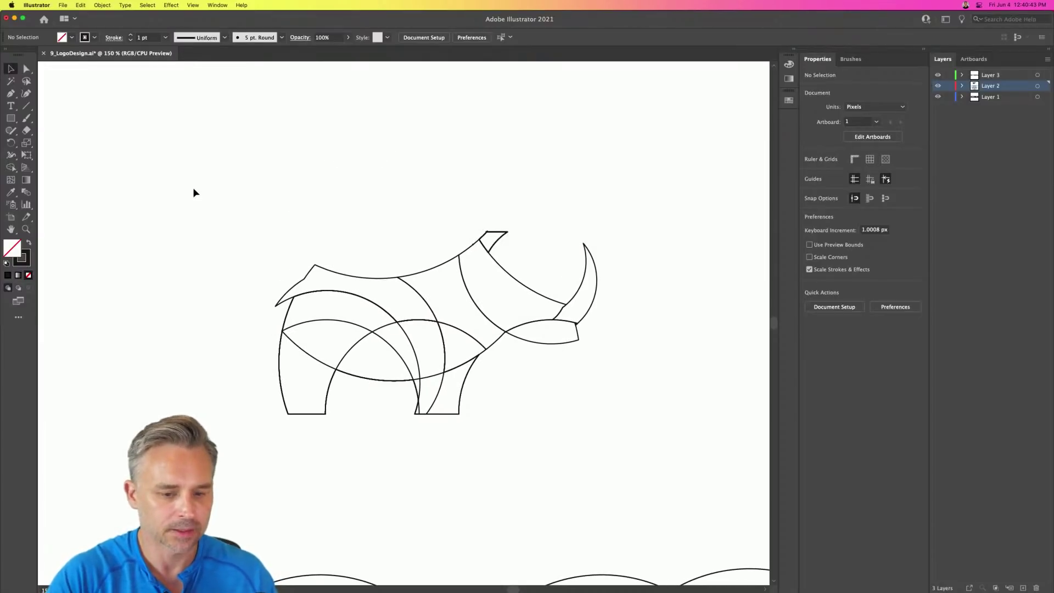
pyautogui.press('super+minus')
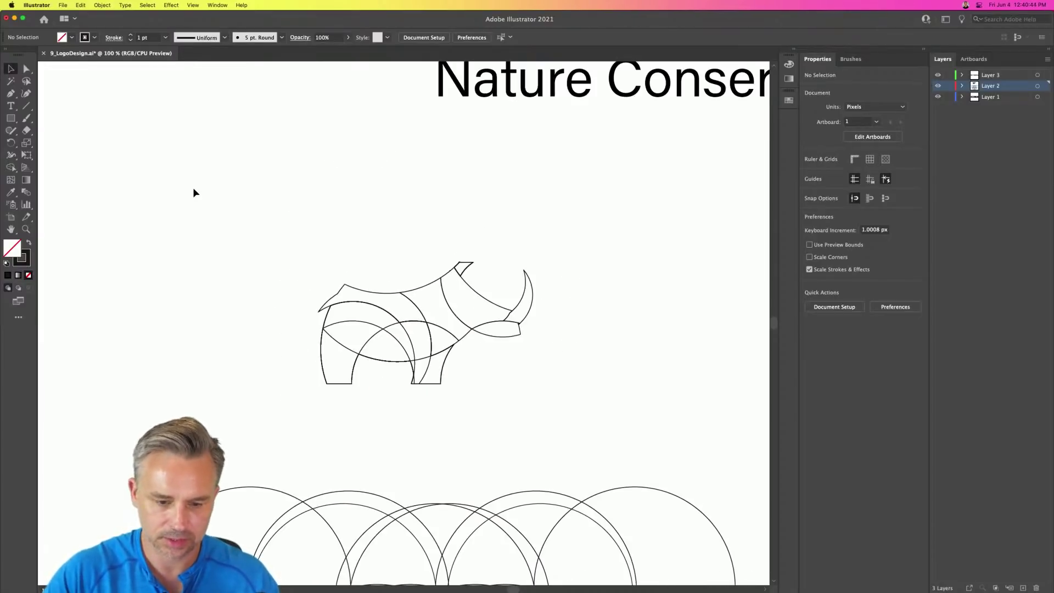
# Step: Draw a circle about 312 px wide, cut it to its upper half with the pie handles, and place it beside the rhino
pyautogui.click(10, 118)
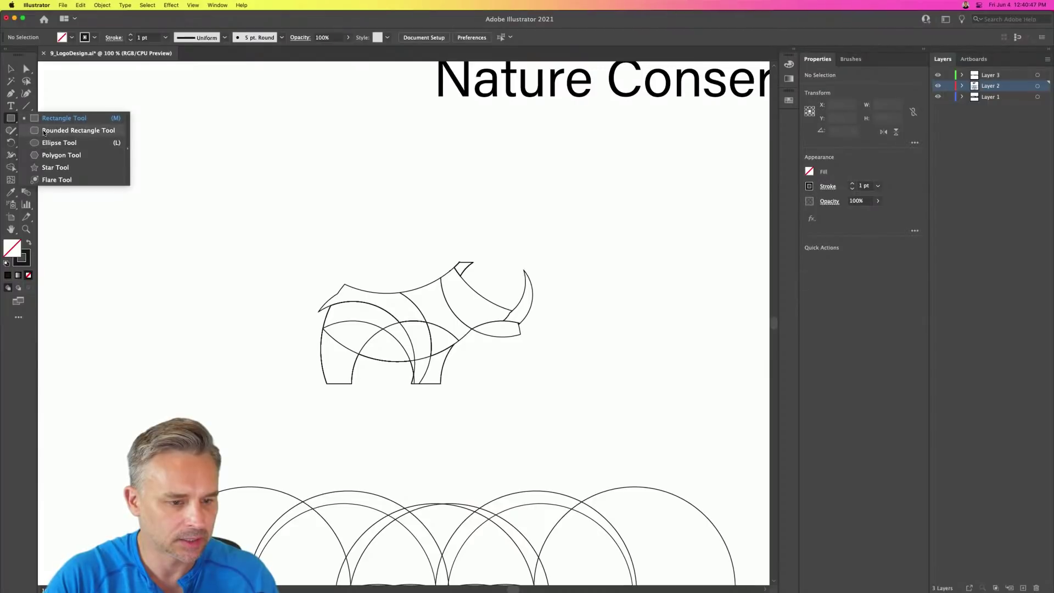
pyautogui.click(47, 142)
pyautogui.moveTo(144, 156); pyautogui.dragTo(367, 379)
pyautogui.moveTo(380, 268); pyautogui.dragTo(136, 272)
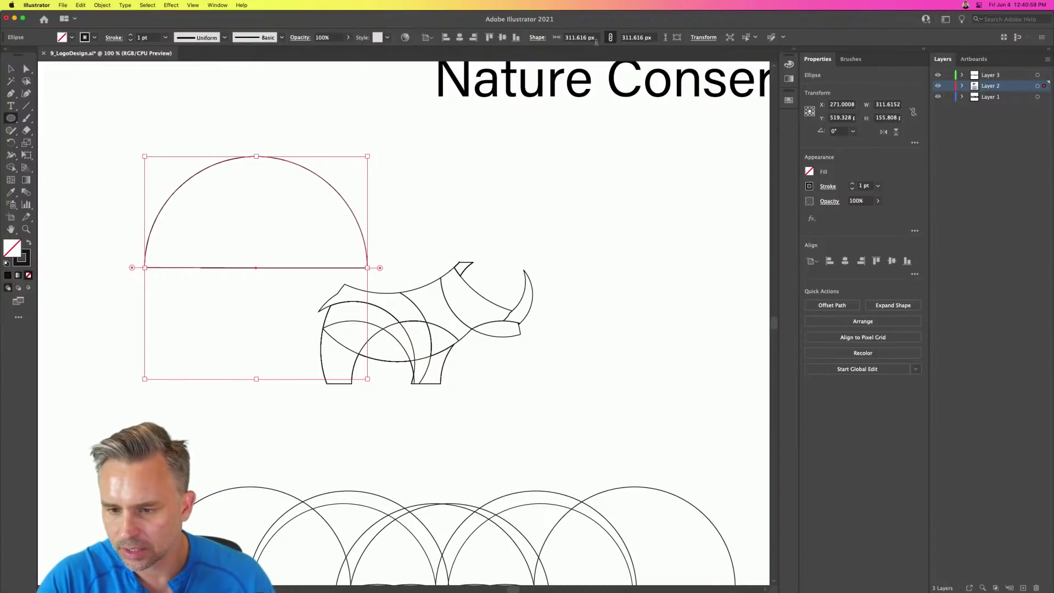
pyautogui.moveTo(131, 268); pyautogui.dragTo(130, 270)
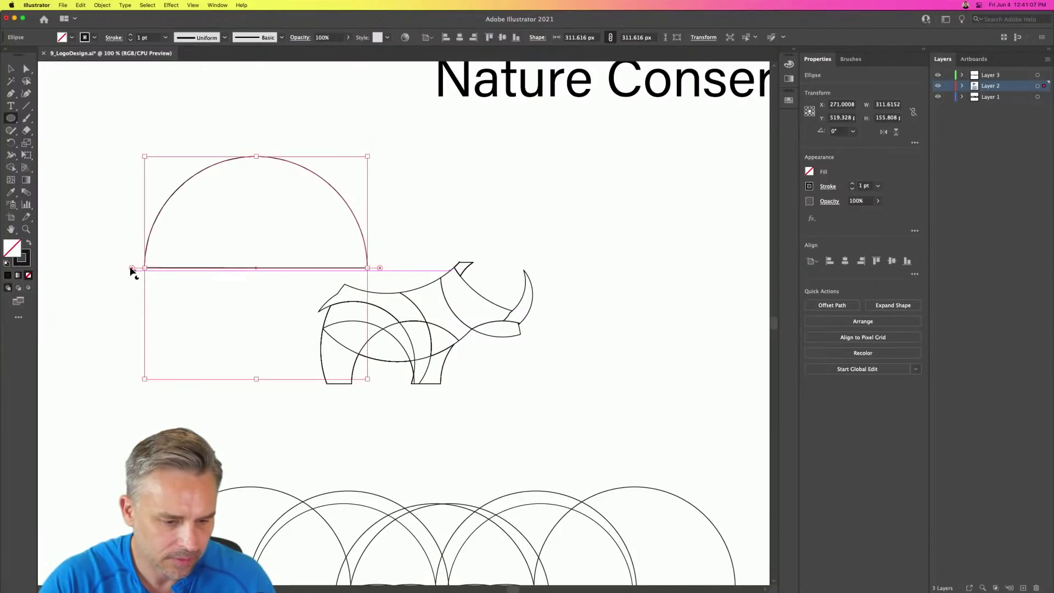
pyautogui.click(13, 70)
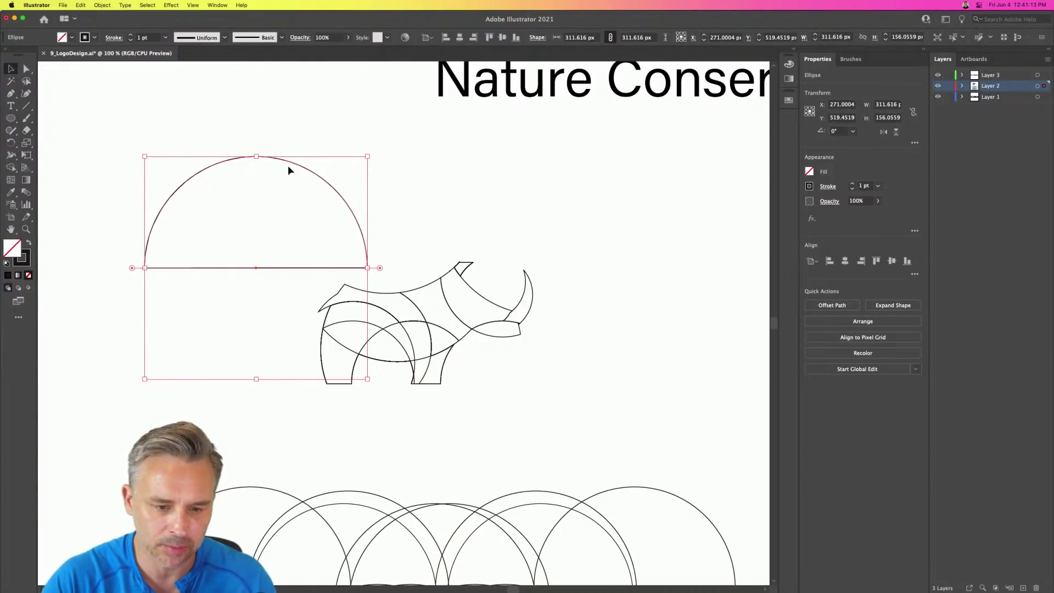
pyautogui.moveTo(289, 166); pyautogui.dragTo(184, 153)
# Step: Select all the rhino's shapes and swap fill and stroke, giving them a solid black fill and no stroke
pyautogui.moveTo(606, 213); pyautogui.dragTo(308, 401)
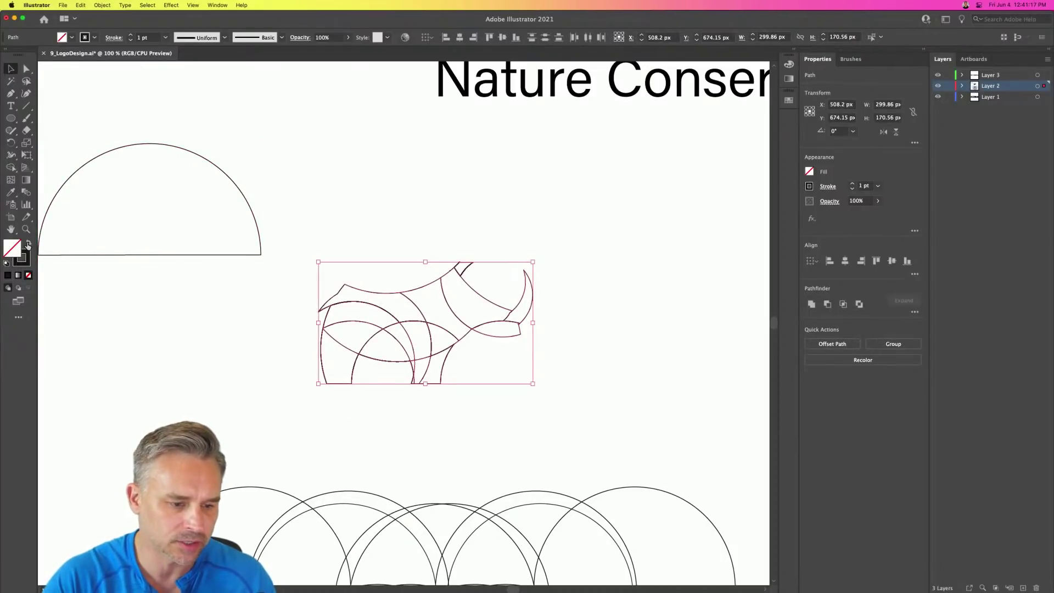
pyautogui.click(28, 244)
pyautogui.click(28, 245)
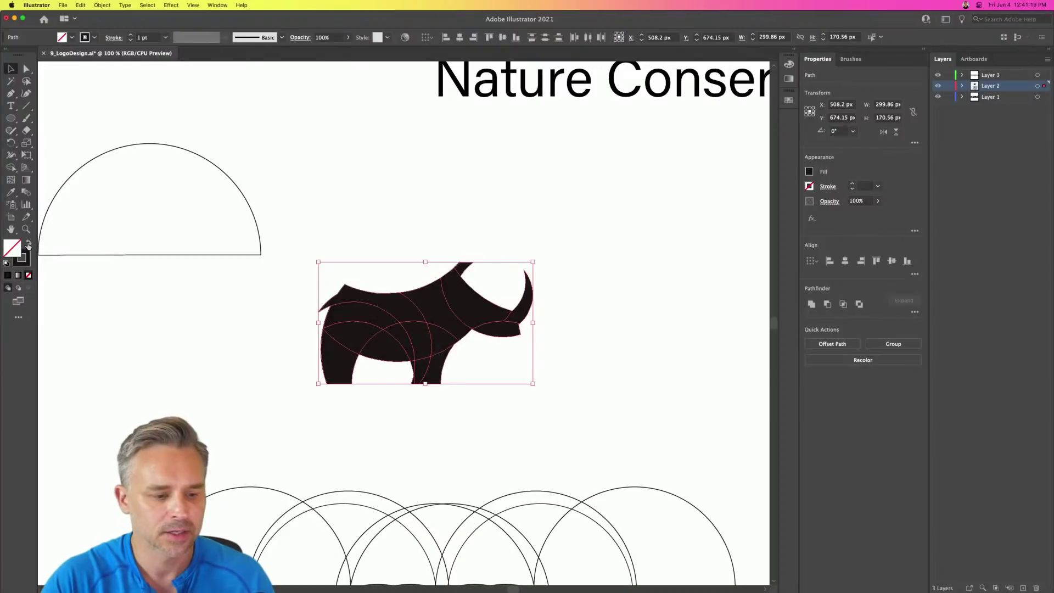
pyautogui.click(28, 245)
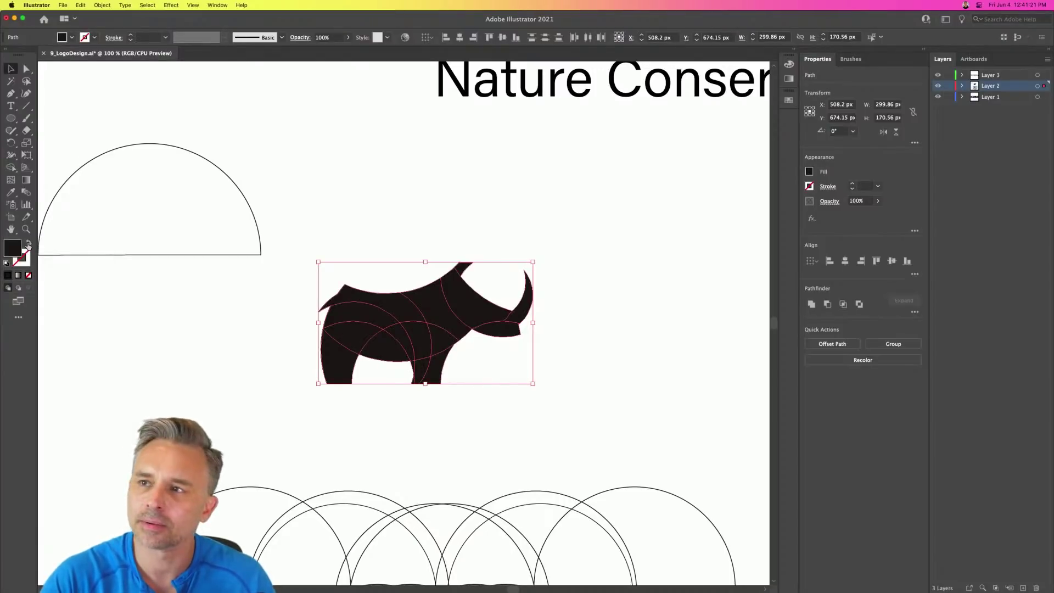
# Step: Delete the half circle and draw a full circle about 435 px in diameter around the rhino
pyautogui.click(131, 148)
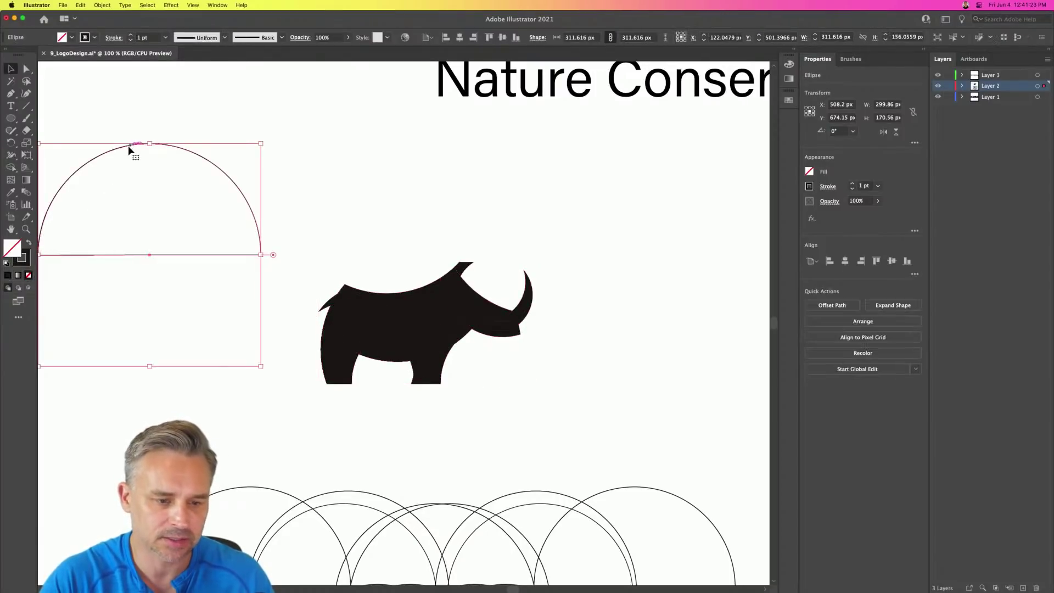
pyautogui.moveTo(120, 149); pyautogui.dragTo(569, 407)
pyautogui.press('Delete')
pyautogui.click(11, 118)
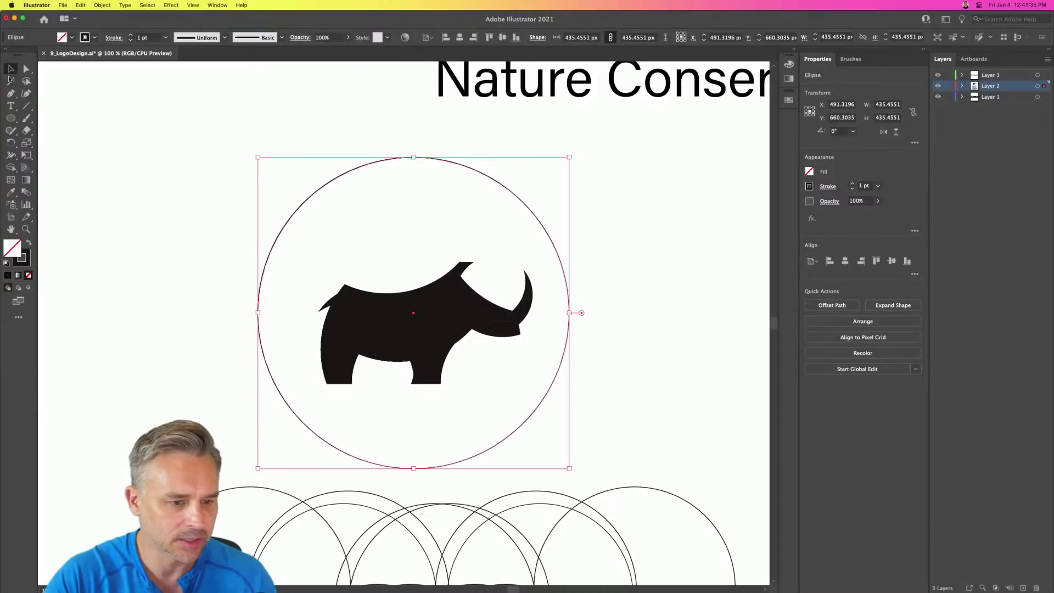
# Step: Draw a rectangle about 497 by 138 px across the circle's lower part and nudge it down until its upper edge meets the rhino's feet
pyautogui.moveTo(11, 118); pyautogui.dragTo(32, 120)
pyautogui.moveTo(220, 379); pyautogui.dragTo(576, 477)
pyautogui.click(11, 67)
pyautogui.press('Down')
pyautogui.press('Down')
pyautogui.press('Down')
pyautogui.press('Down')
pyautogui.press('Down')
pyautogui.press('Down')
pyautogui.press('Down')
pyautogui.press('Down')
pyautogui.press('Down')
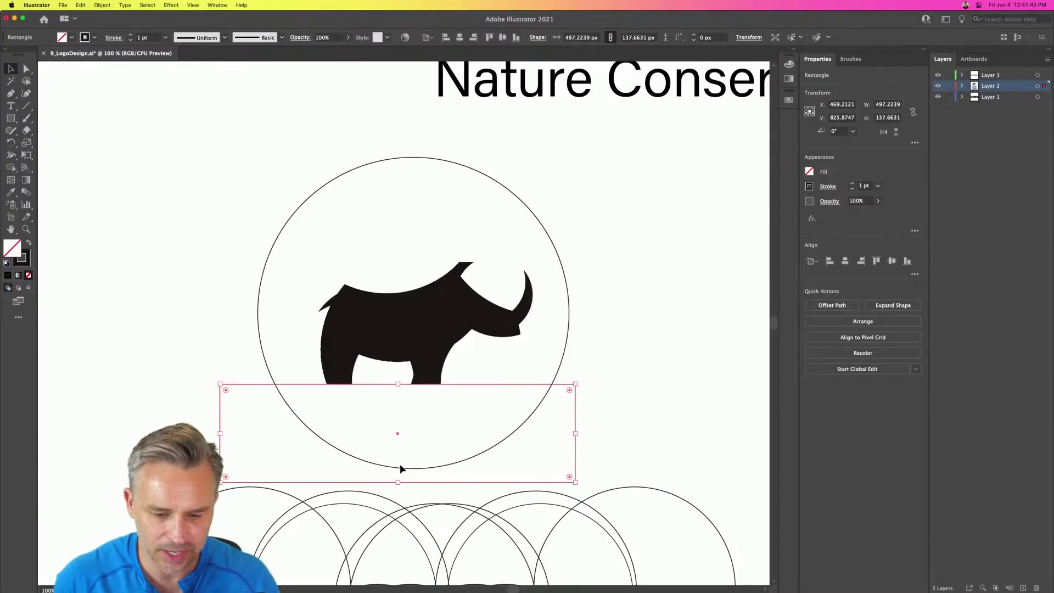
# Step: Extend the rectangle upward to about 332 px tall, covering the circle above the rhino's feet, and give it a yellow fill with no stroke
pyautogui.press('Up')
pyautogui.press('Up')
pyautogui.moveTo(398, 484); pyautogui.dragTo(434, 146)
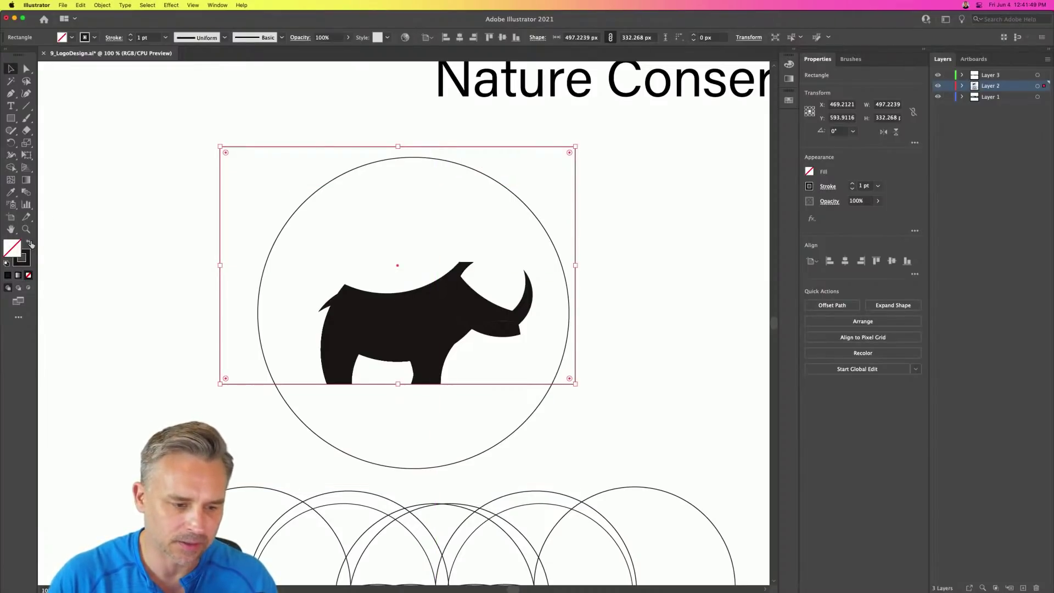
pyautogui.click(29, 243)
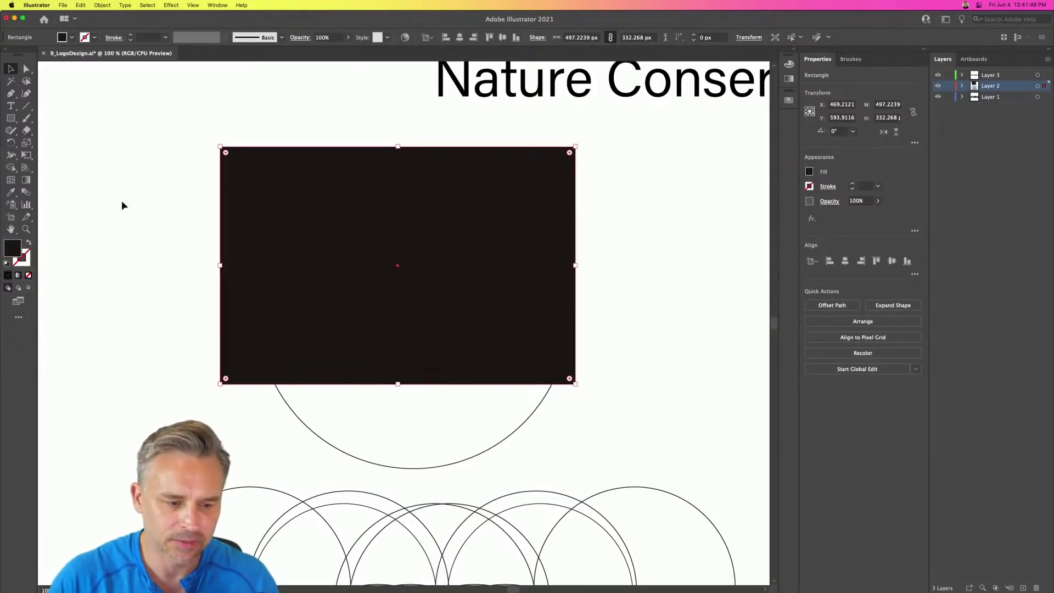
pyautogui.click(809, 172)
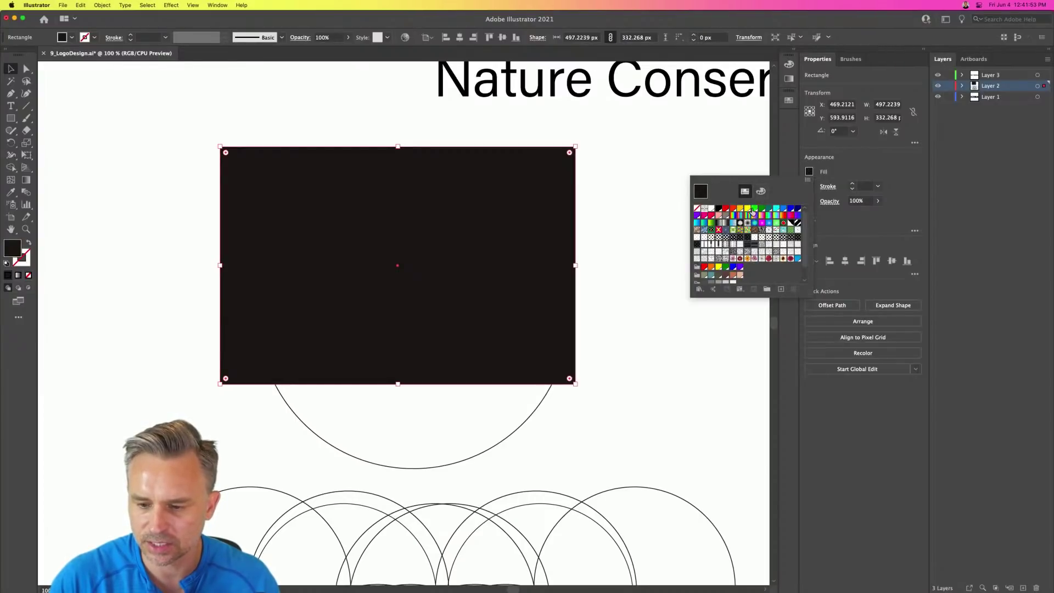
pyautogui.click(748, 209)
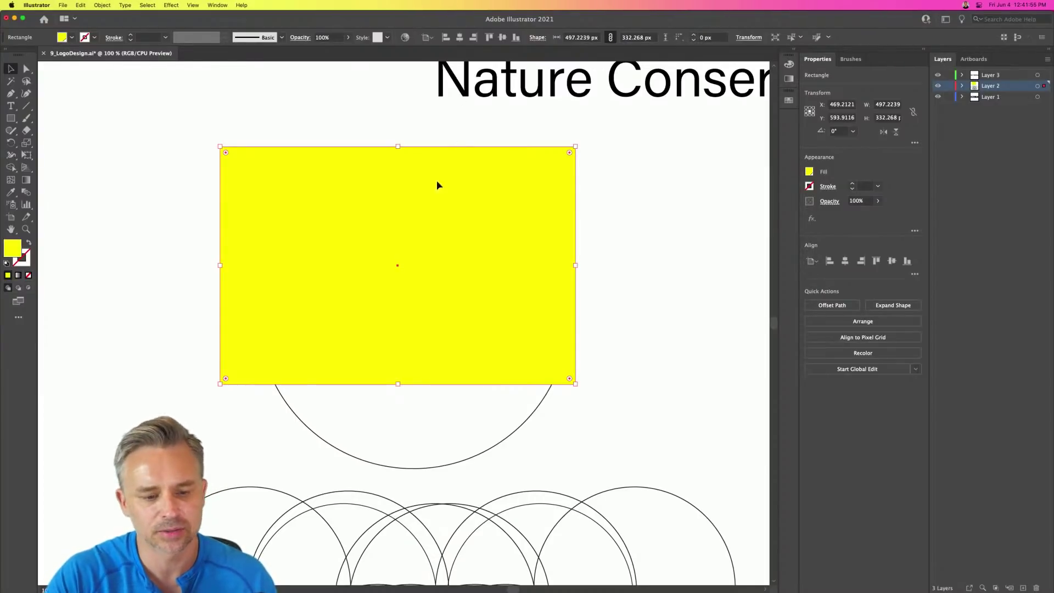
# Step: Move the yellow rectangle aside and give the circle an orange-yellow fill with no stroke
pyautogui.moveTo(497, 196); pyautogui.dragTo(342, 195)
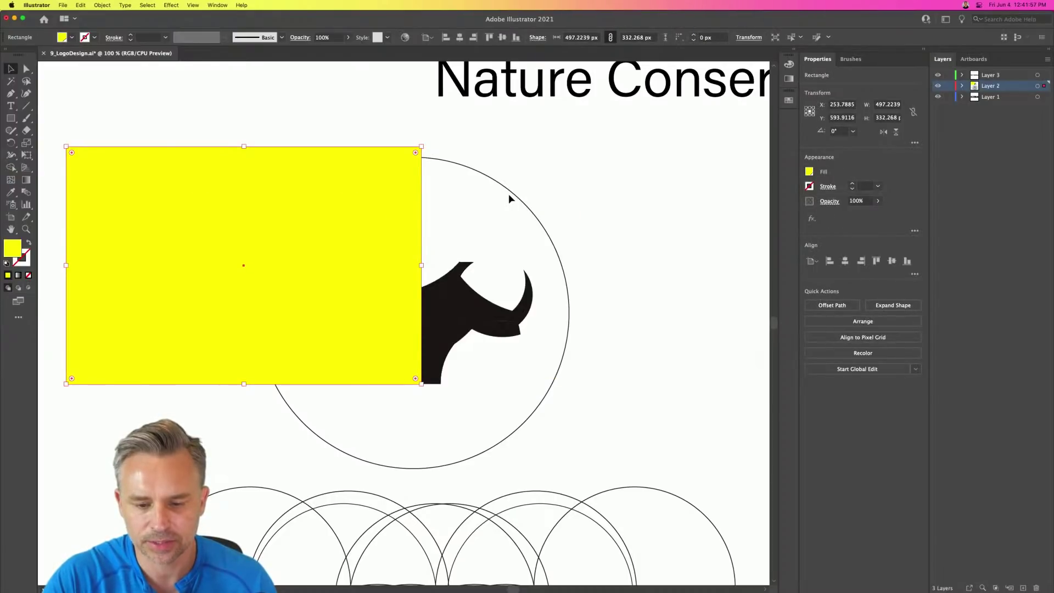
pyautogui.click(513, 193)
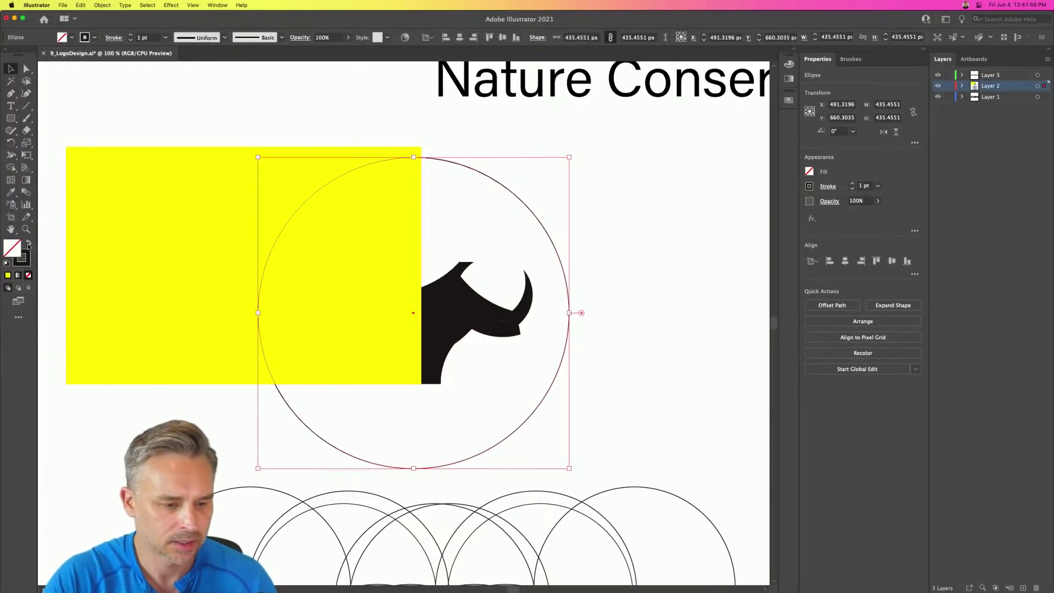
pyautogui.click(809, 172)
pyautogui.click(740, 209)
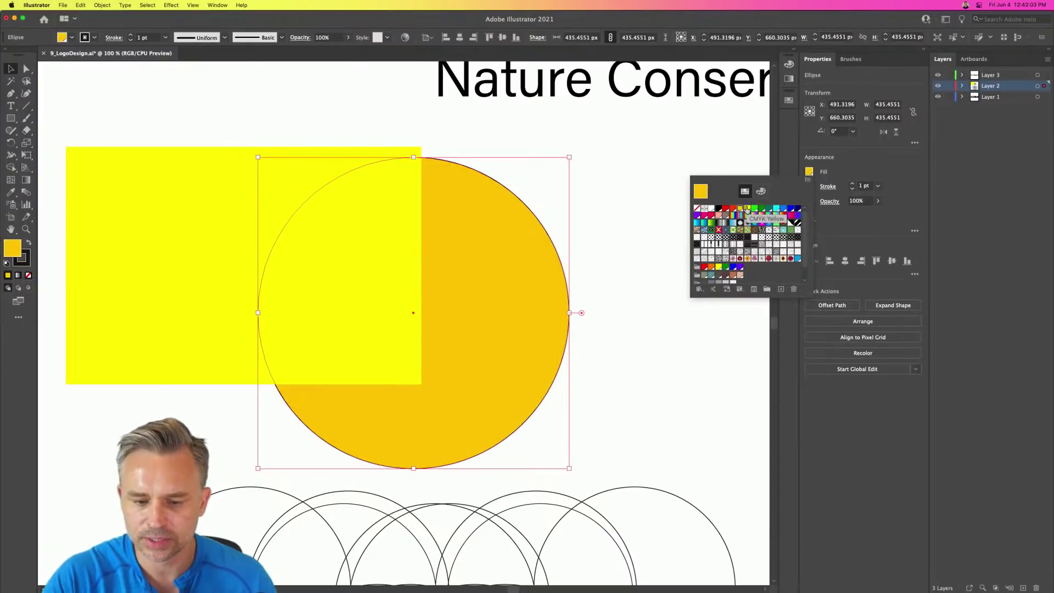
pyautogui.click(25, 265)
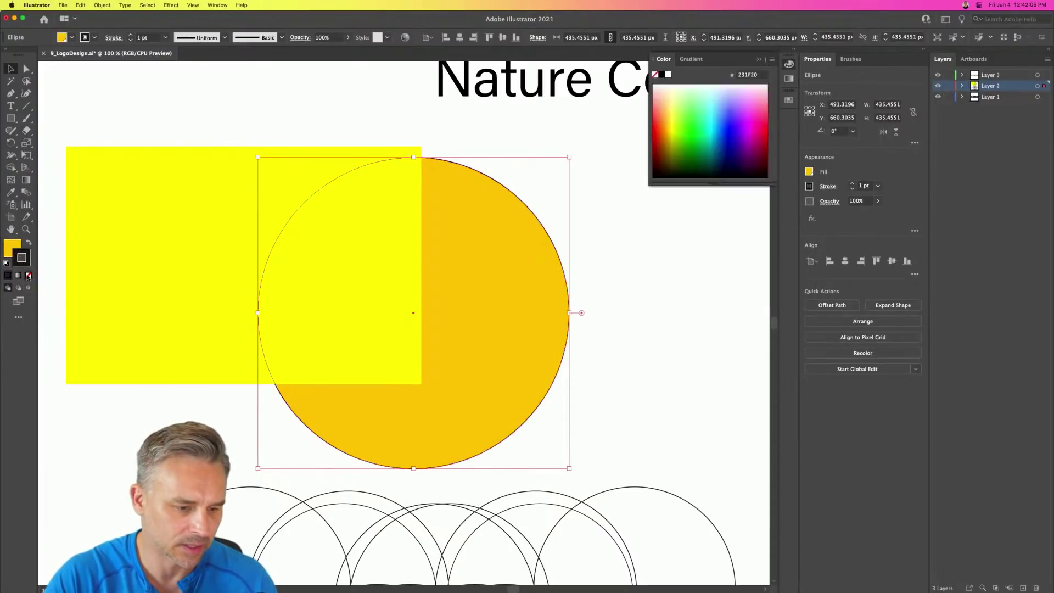
pyautogui.click(28, 276)
pyautogui.click(168, 139)
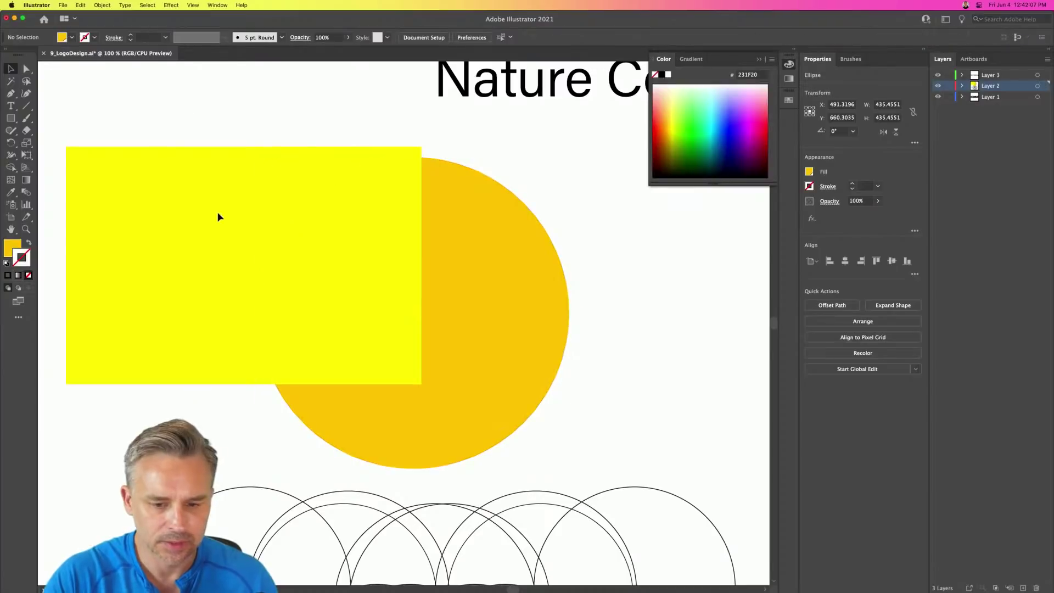
# Step: Move the rectangle back over the circle, keeping its lower edge level with the rhino's feet, and select both shapes
pyautogui.moveTo(370, 220); pyautogui.dragTo(414, 407)
pyautogui.keyDown('shift'); pyautogui.click(413, 407); pyautogui.keyUp('shift')
pyautogui.rightClick(415, 407)
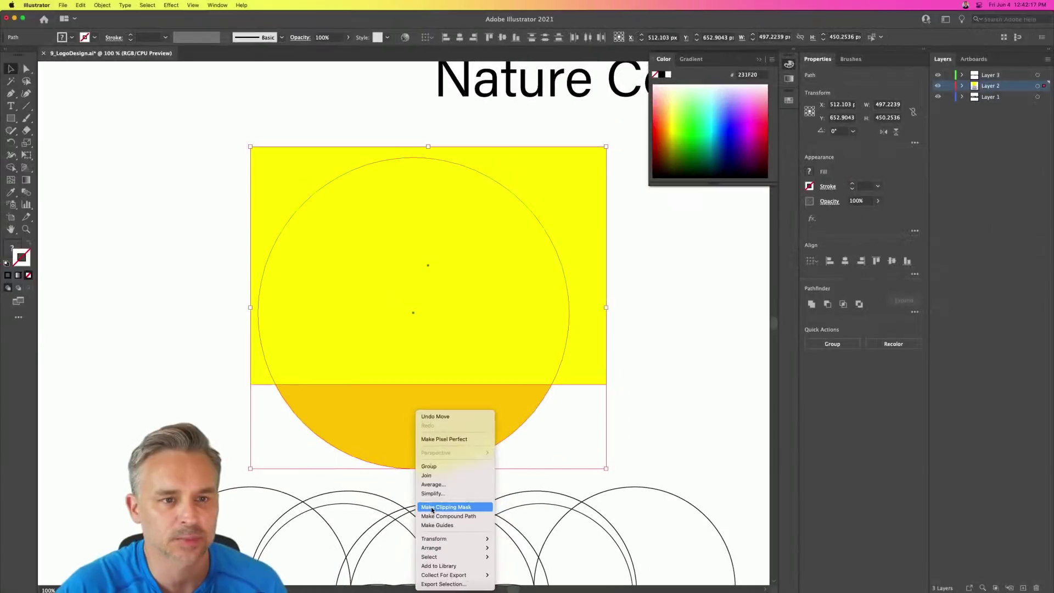
pyautogui.click(422, 291)
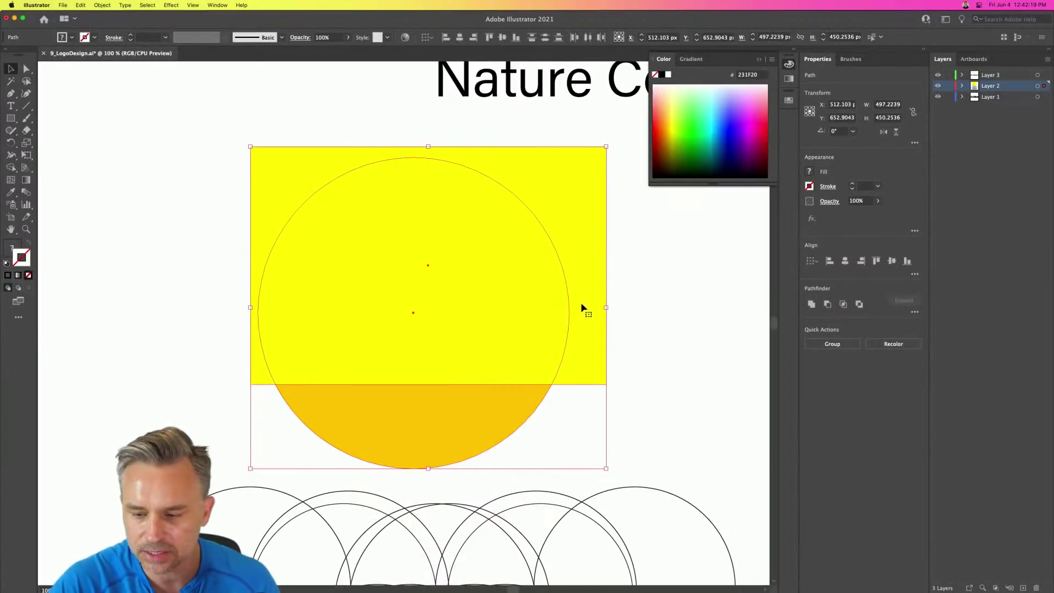
# Step: Try the Minus Front and Intersect operations on the overlapping rectangle and circle, undoing each one
pyautogui.click(829, 305)
pyautogui.press('super+z')
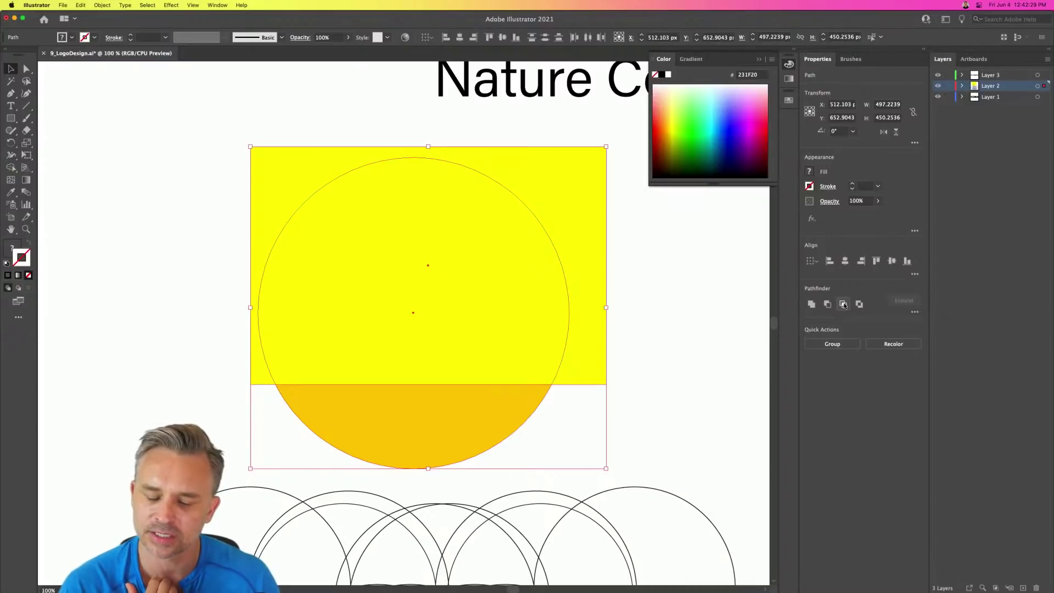
pyautogui.click(844, 304)
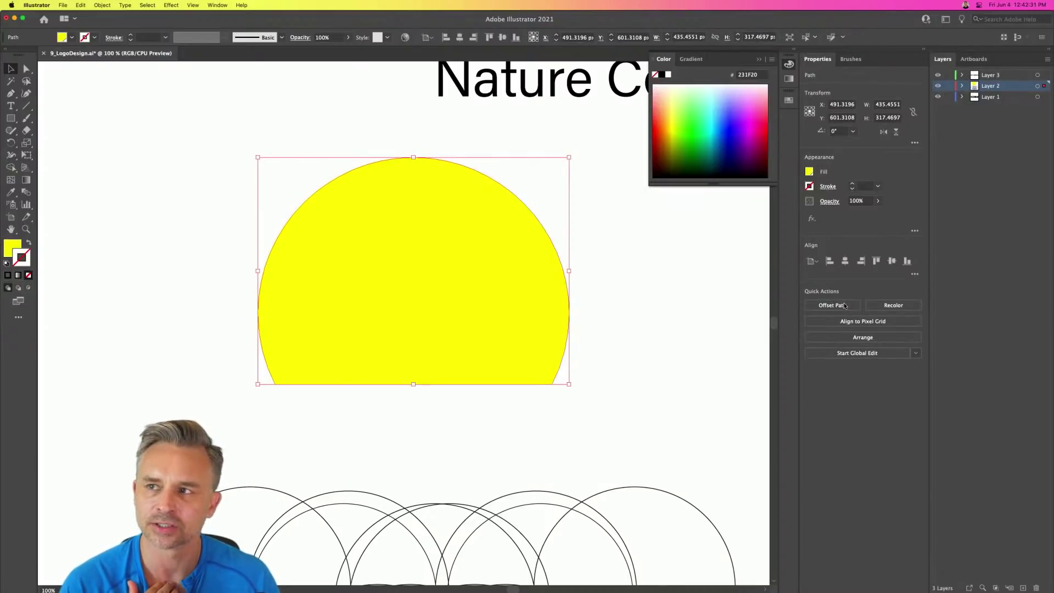
pyautogui.press('super+z')
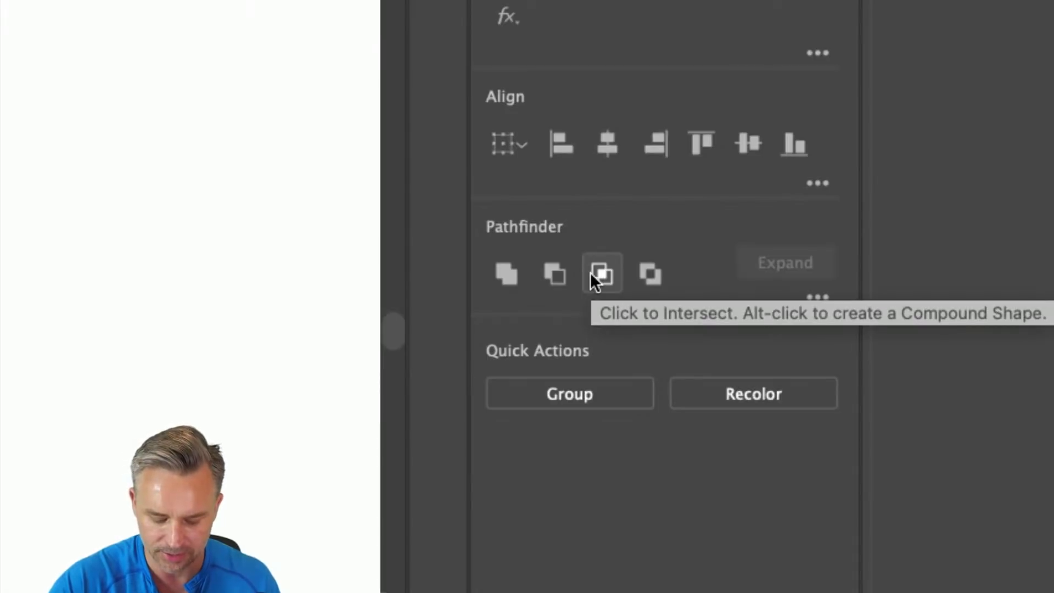
# Step: Intersect the rectangle and circle as an editable compound shape, and shift the rectangle inside it about 10 px left
pyautogui.click(601, 273)
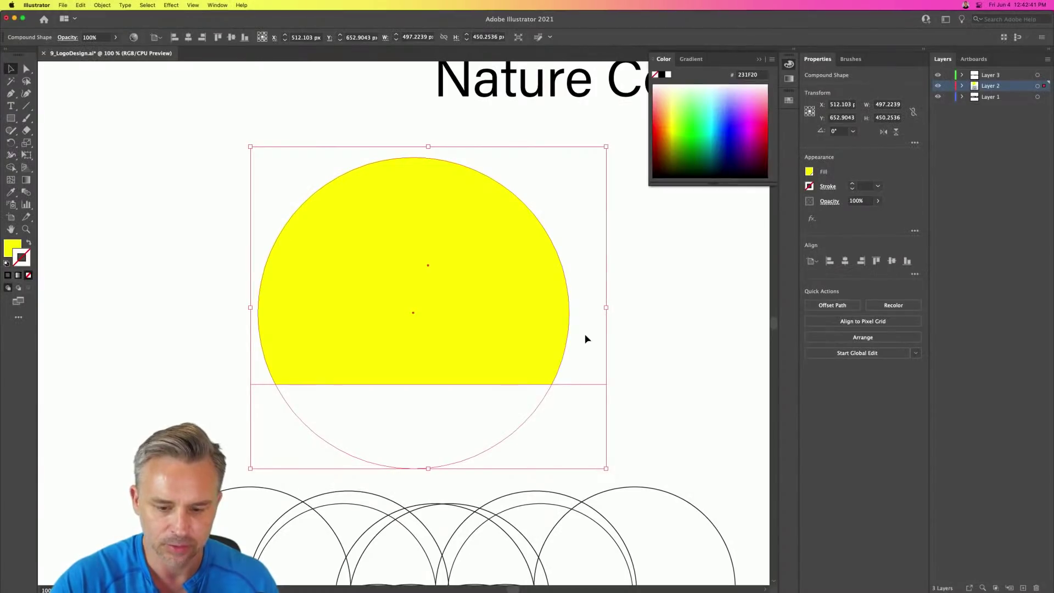
pyautogui.doubleClick(549, 391)
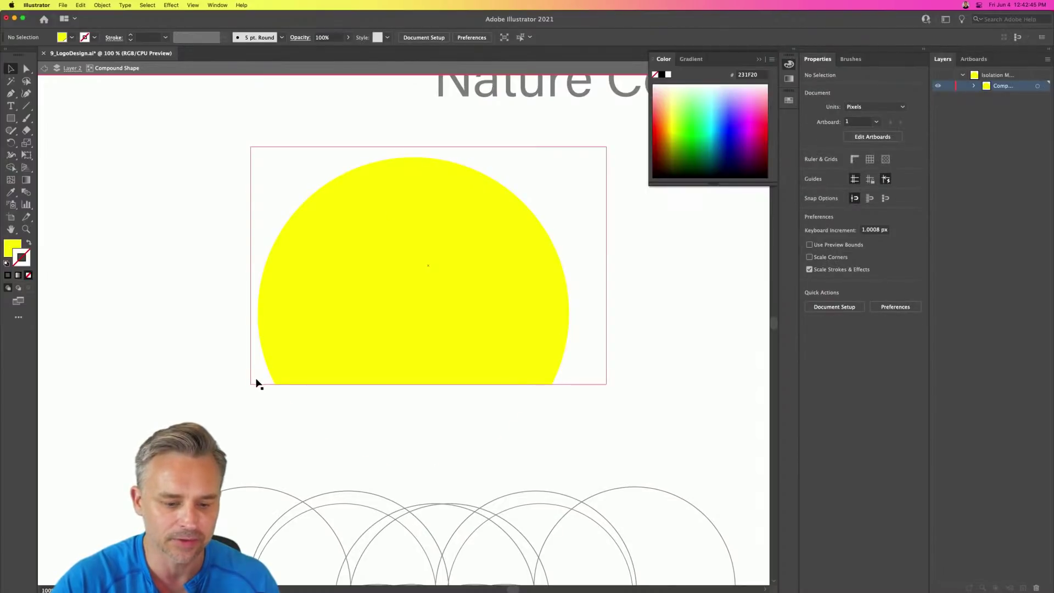
pyautogui.click(257, 383)
pyautogui.hotkey('shift', 'Left')
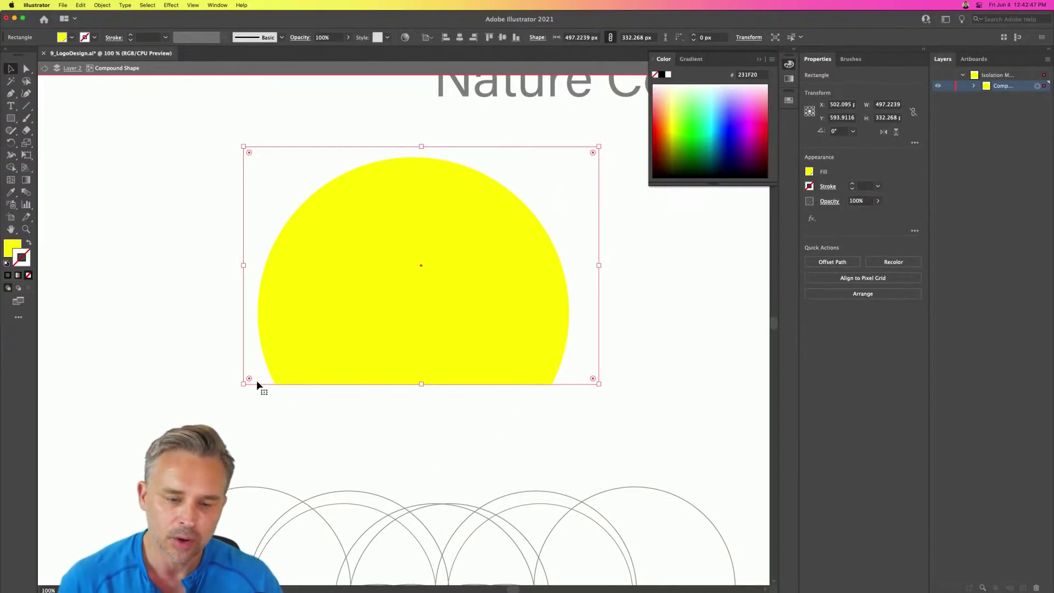
pyautogui.doubleClick(158, 276)
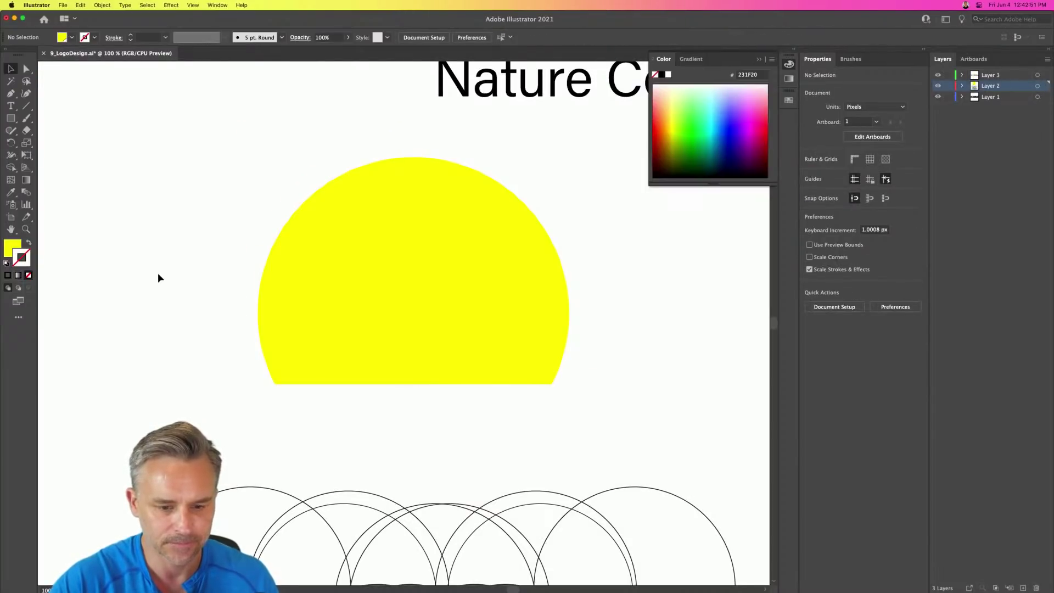
# Step: Send the yellow compound shape to the back, behind the rhino
pyautogui.click(456, 268)
pyautogui.press('super+shift+bracketleft')
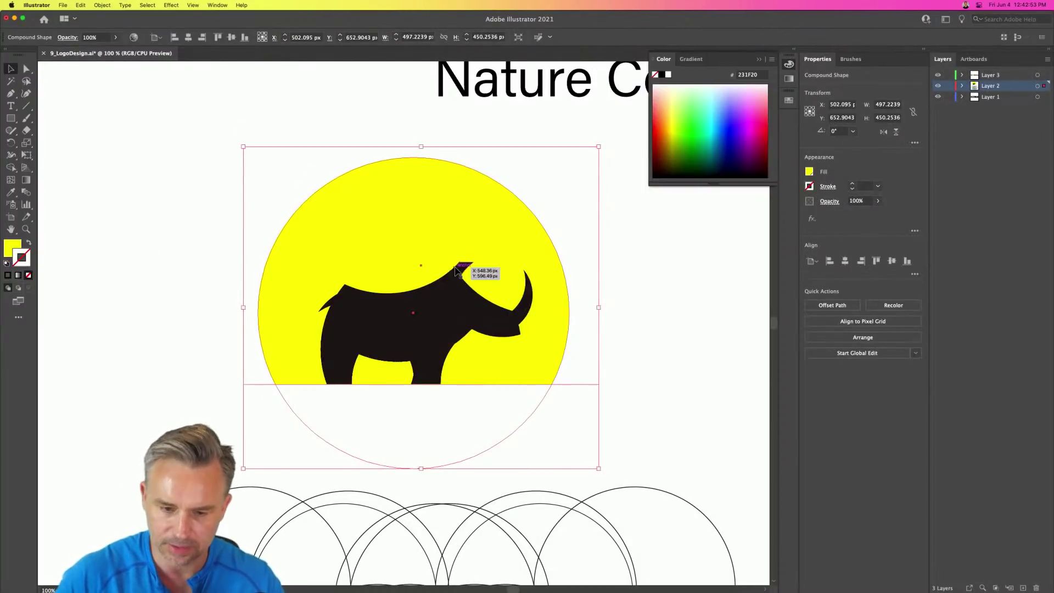
pyautogui.hscroll(-3, 390, 245)
pyautogui.rightClick(422, 206)
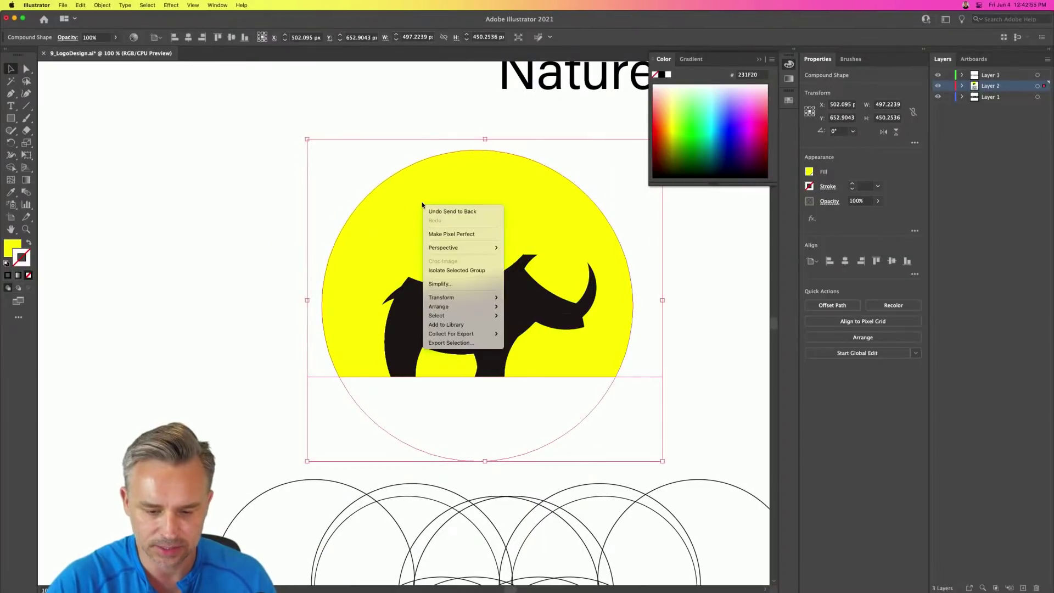
pyautogui.click(286, 189)
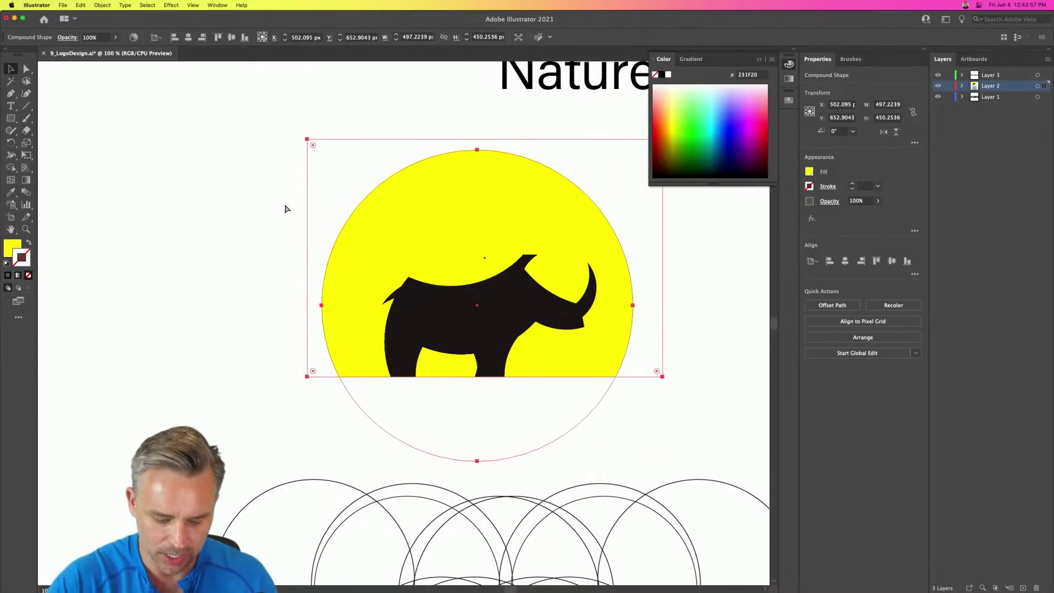
# Step: Undo the send to back, the rectangle shift and the compound intersection, restoring the separate rectangle and circle
pyautogui.press('super+z')
pyautogui.press('super+z')
pyautogui.press('super+z')
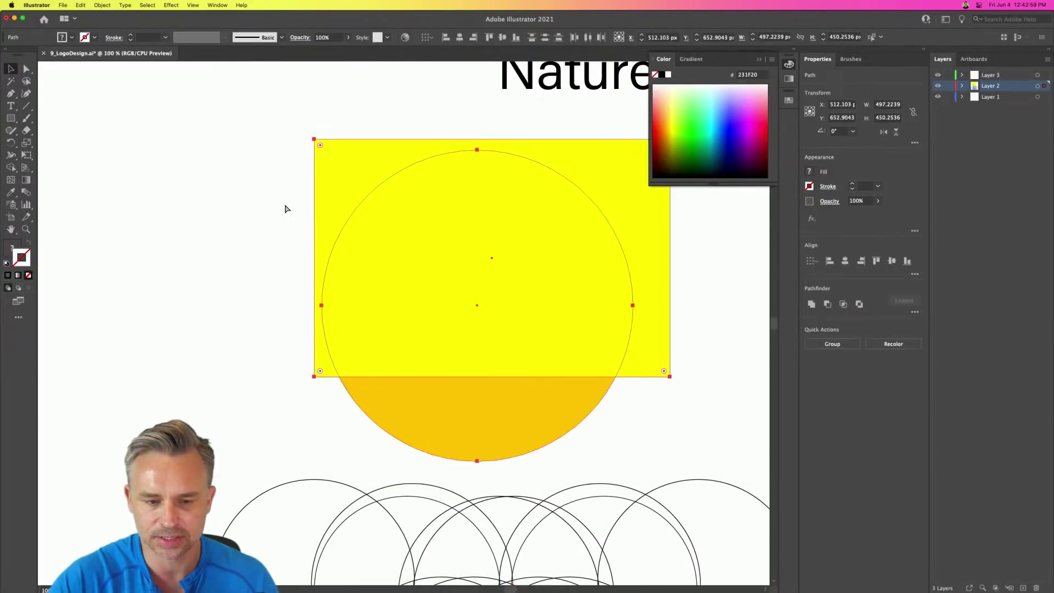
# Step: Make a clipping mask from the rectangle and the orange-yellow circle, and enter and leave the clip group's isolation mode
pyautogui.rightClick(450, 296)
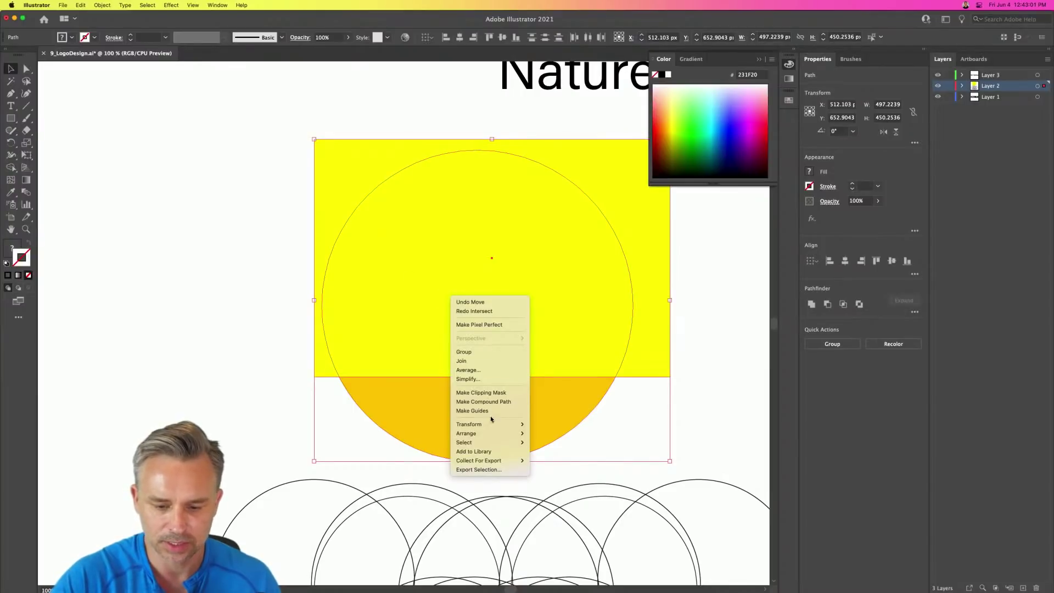
pyautogui.click(492, 393)
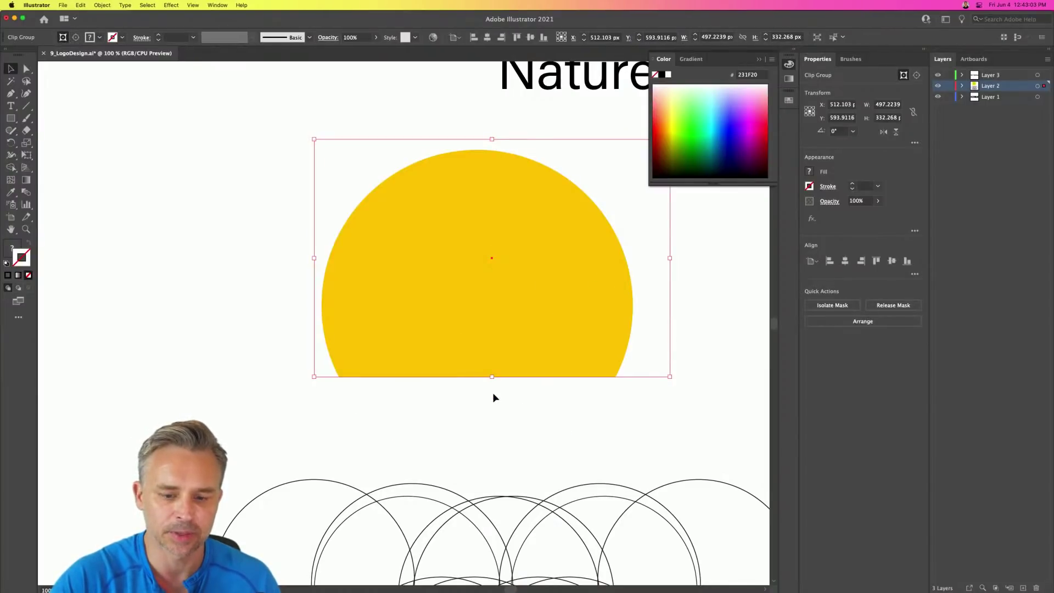
pyautogui.doubleClick(377, 217)
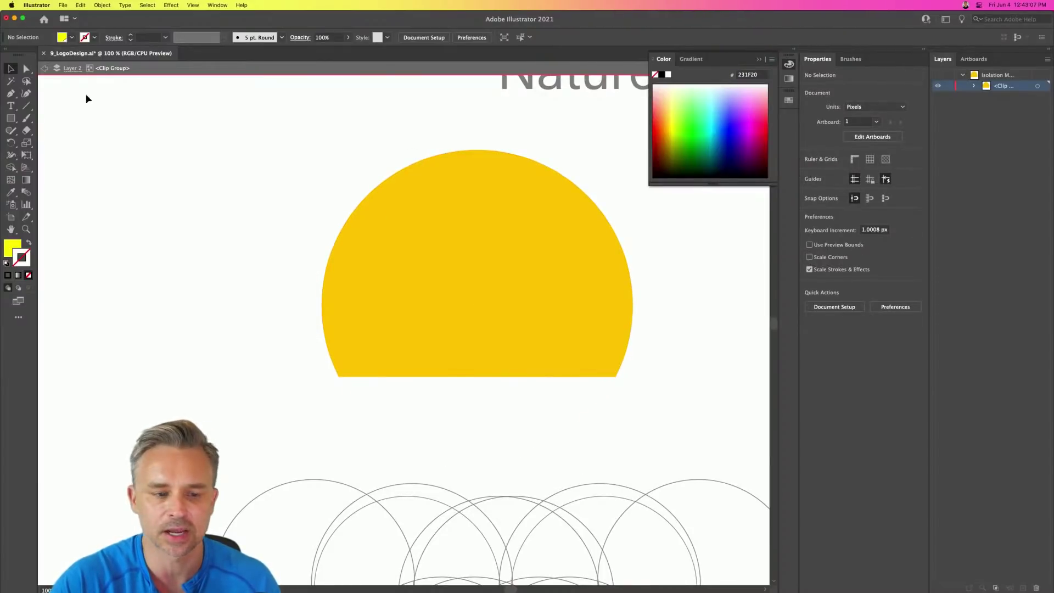
pyautogui.click(44, 69)
pyautogui.click(45, 68)
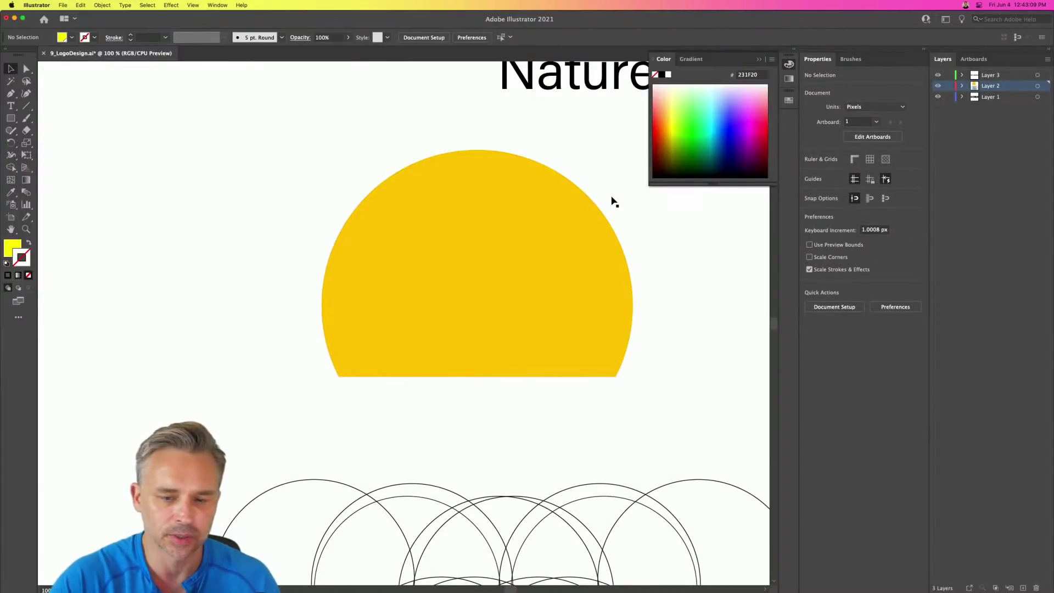
# Step: Send the clipped orange-yellow circle to the back, behind the black rhino
pyautogui.click(534, 203)
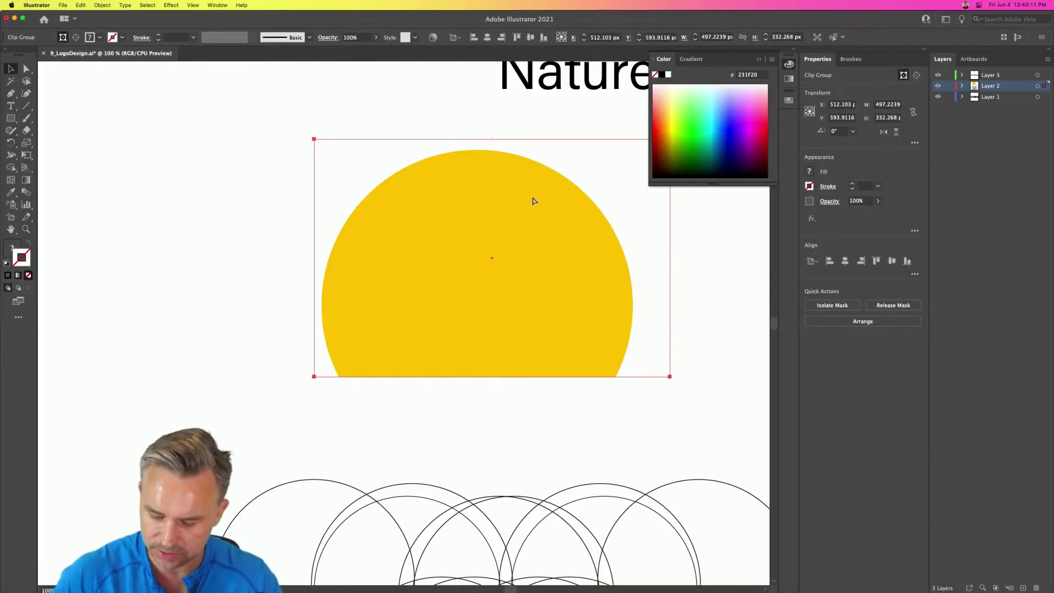
pyautogui.press('shift+super+bracketleft')
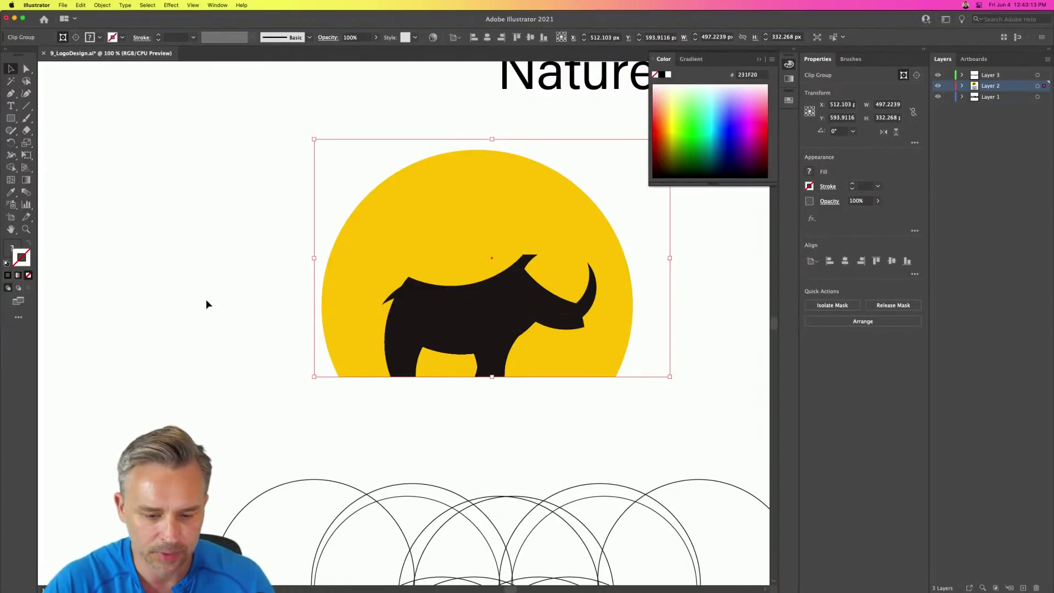
pyautogui.click(208, 305)
# Step: Nudge the clipped circle about 10 px left behind the rhino and deselect it
pyautogui.click(505, 221)
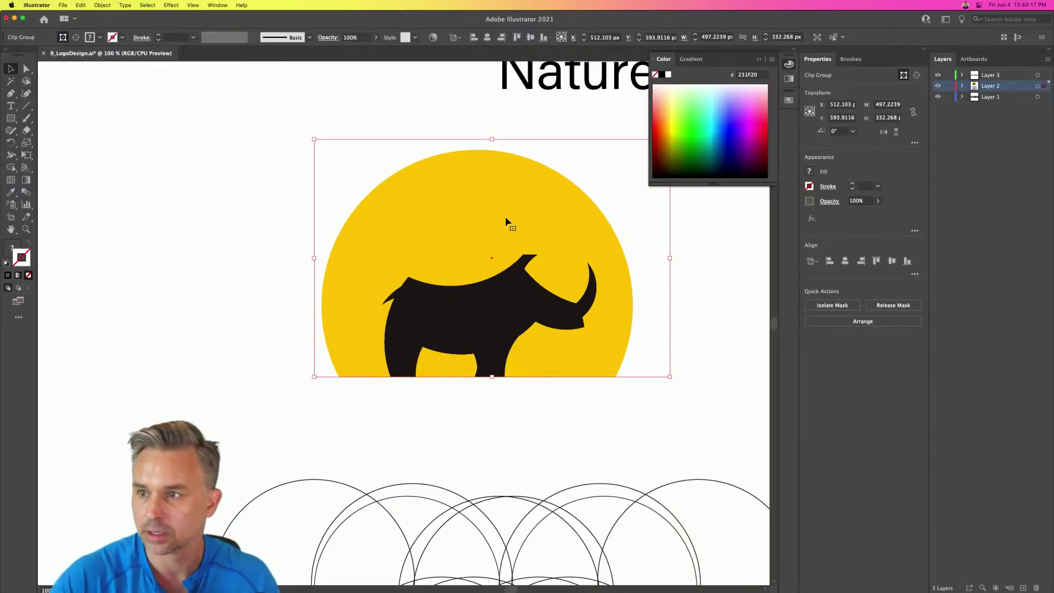
pyautogui.hotkey('shift', 'Left')
pyautogui.hotkey('shift', 'Left')
pyautogui.hotkey('shift', 'Right')
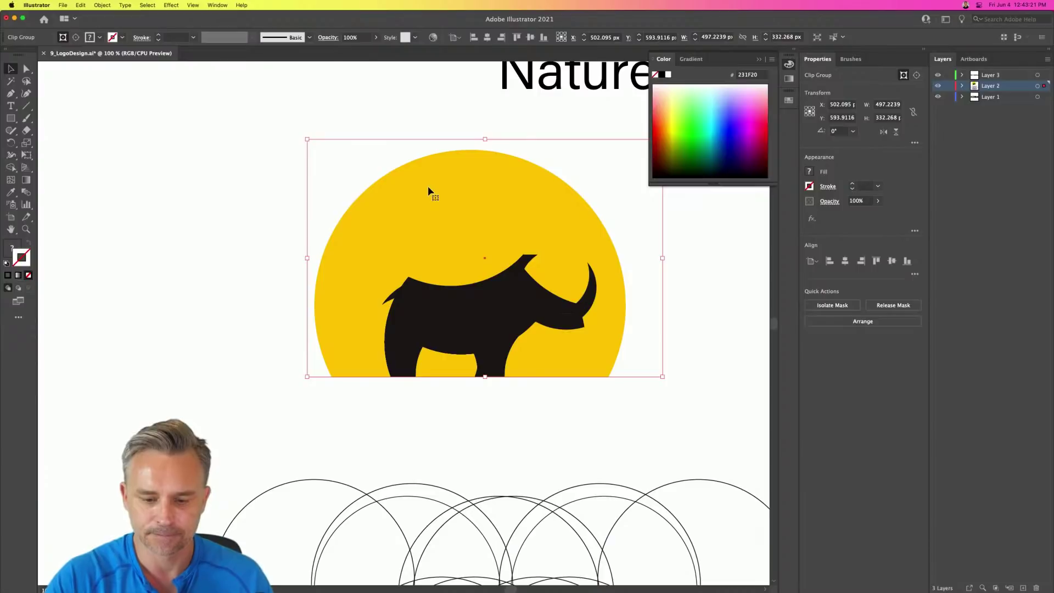
pyautogui.click(252, 198)
# Step: Move the rhino and its clipped sun circle up and to the left, clear of the Nature Conservancy text
pyautogui.moveTo(281, 177); pyautogui.dragTo(205, 185)
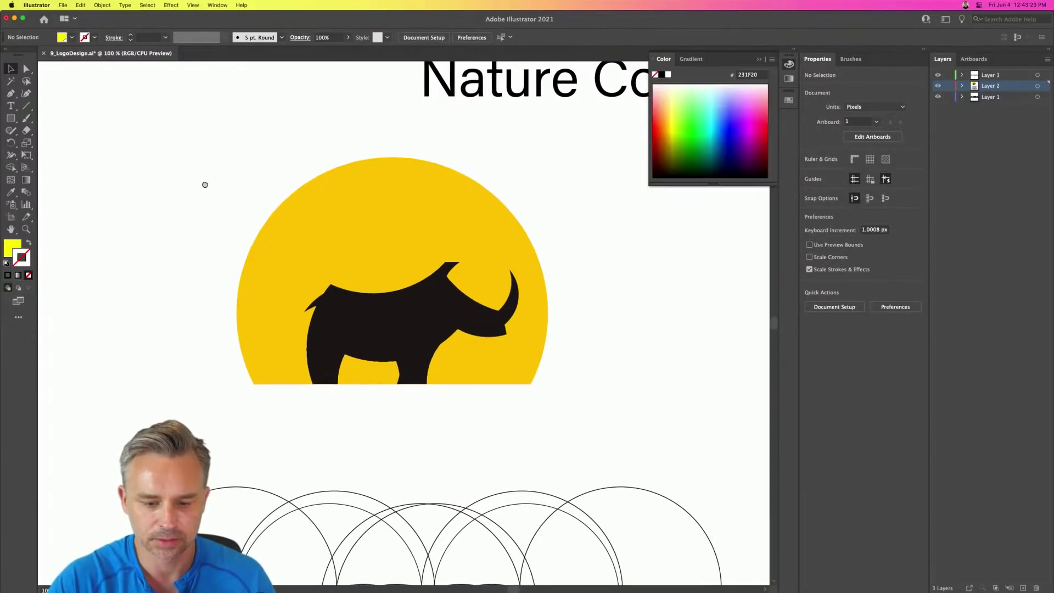
pyautogui.scroll(-1, 205, 184)
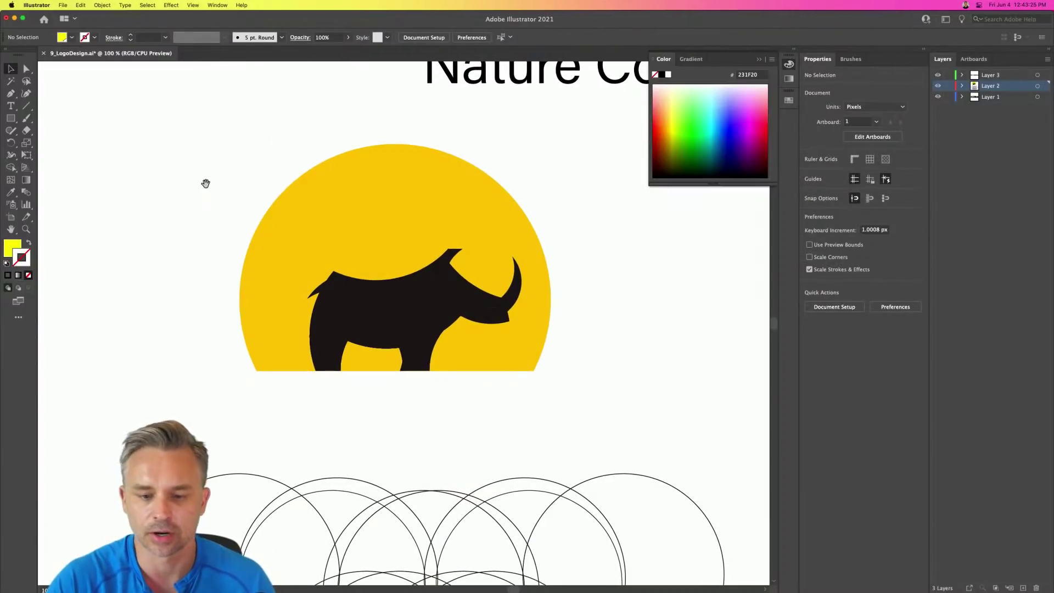
pyautogui.scroll(10, 225, 324)
pyautogui.scroll(-8, 280, 209)
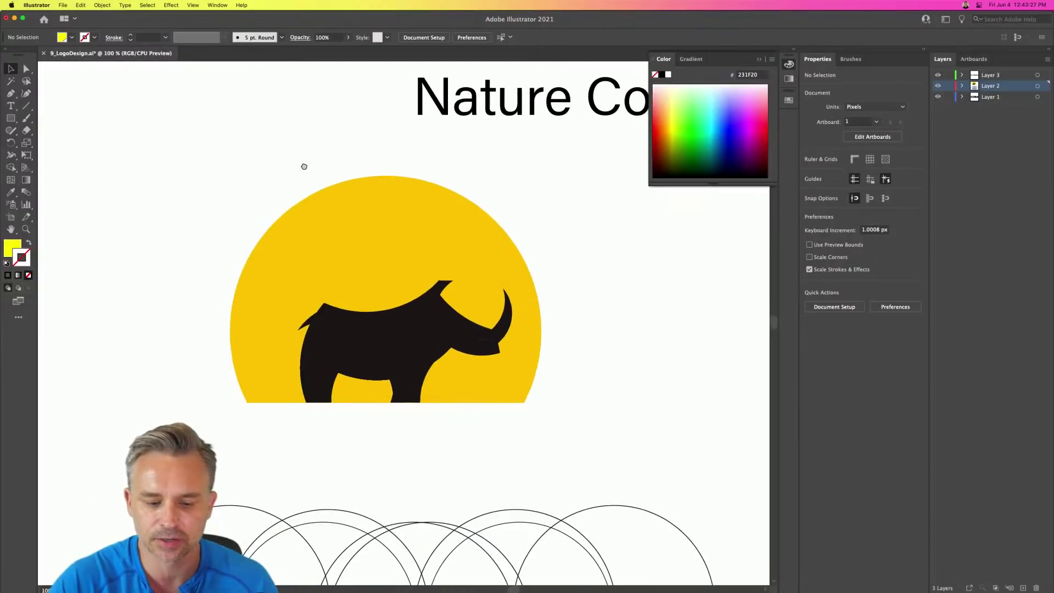
pyautogui.moveTo(304, 167); pyautogui.dragTo(322, 183)
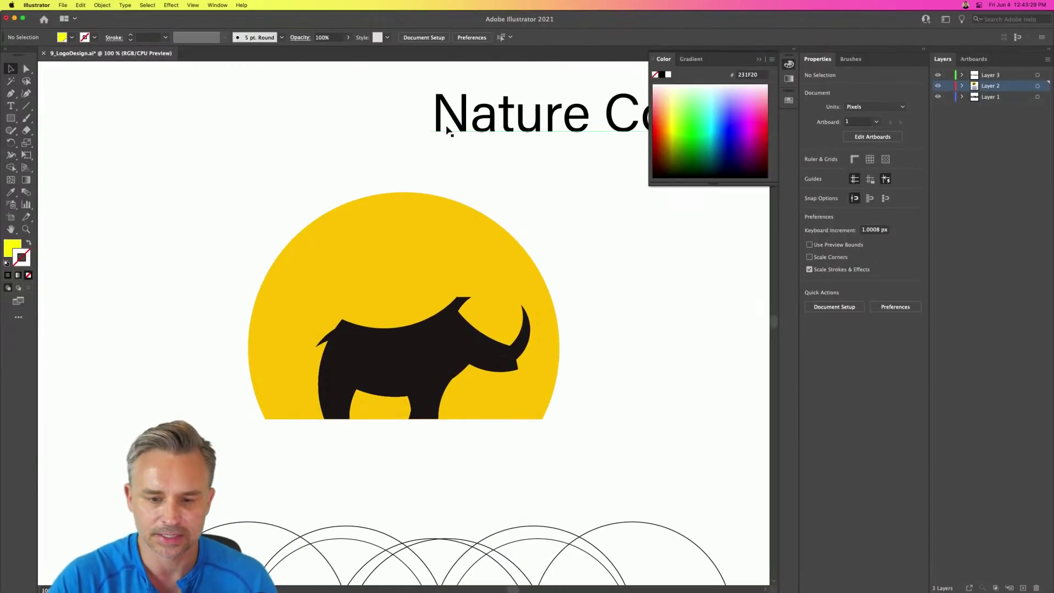
pyautogui.moveTo(184, 208); pyautogui.dragTo(558, 447)
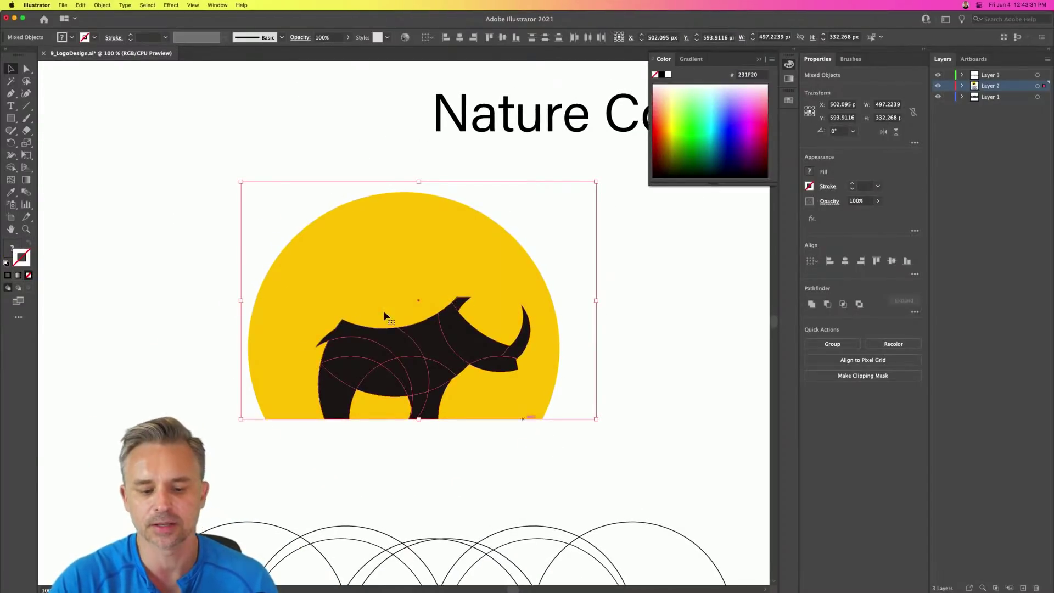
pyautogui.moveTo(335, 263); pyautogui.dragTo(216, 200)
# Step: Duplicate the clipped orange-yellow circle and place the copy to the right of the rhino logo
pyautogui.scroll(5, 395, 256)
pyautogui.hscroll(-8, 395, 256)
pyautogui.hscroll(-4, 395, 255)
pyautogui.scroll(-1, 395, 255)
pyautogui.moveTo(394, 256); pyautogui.dragTo(551, 254)
pyautogui.click(193, 134)
pyautogui.click(195, 233)
pyautogui.hscroll(6, 551, 254)
pyautogui.scroll(-1, 551, 255)
pyautogui.moveTo(389, 240); pyautogui.dragTo(373, 233)
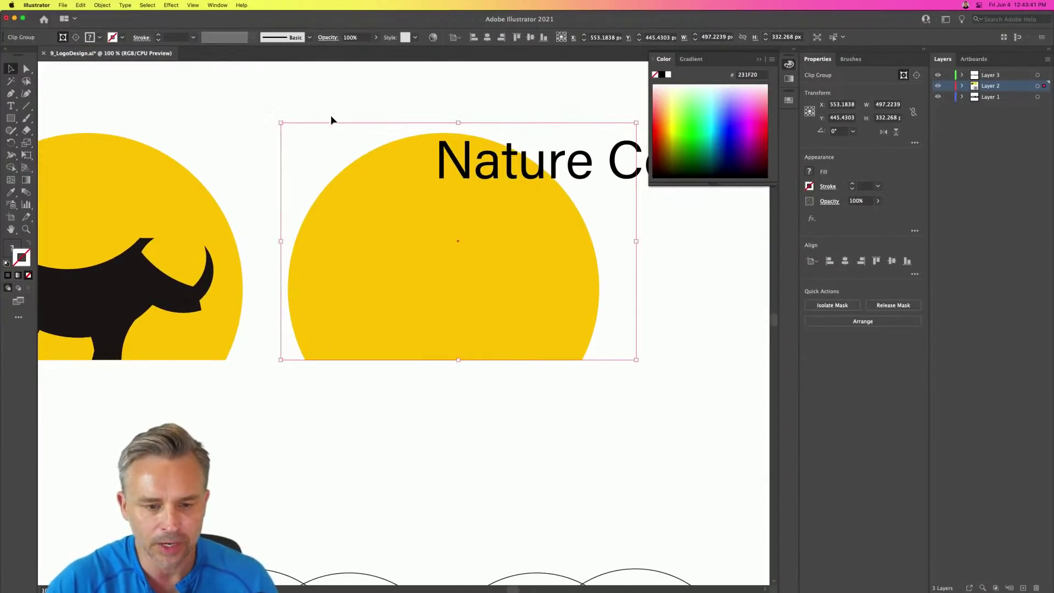
# Step: Isolate the copied clip group and flip its mask rectangle downward so it reveals only the circle's bottom segment
pyautogui.doubleClick(335, 125)
pyautogui.click(458, 124)
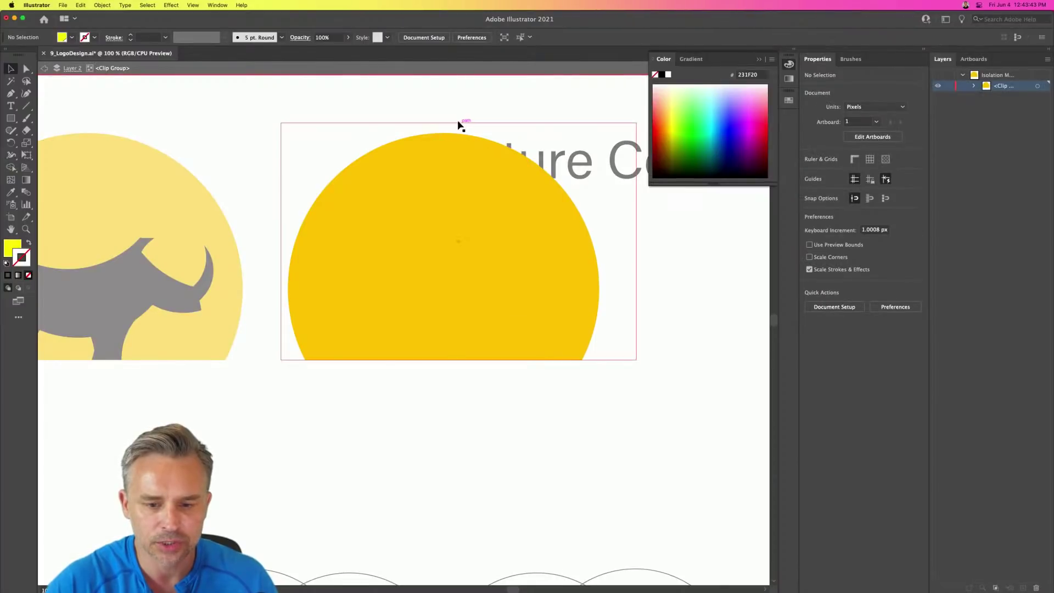
pyautogui.moveTo(458, 122); pyautogui.dragTo(454, 483)
# Step: Fill the copied circle with black and no stroke, and leave the clip group's isolation mode
pyautogui.click(393, 410)
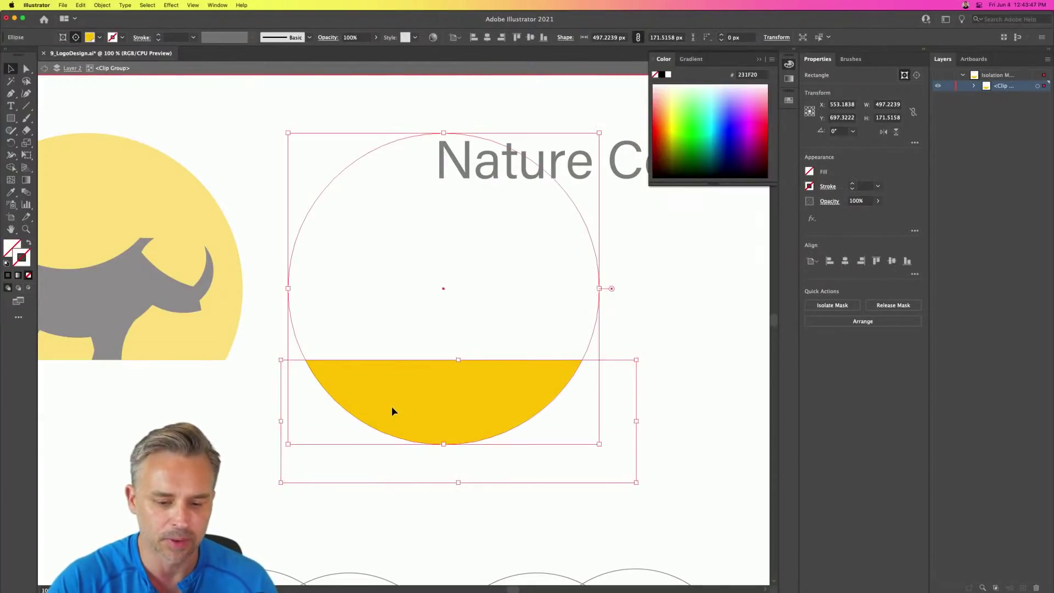
pyautogui.click(661, 75)
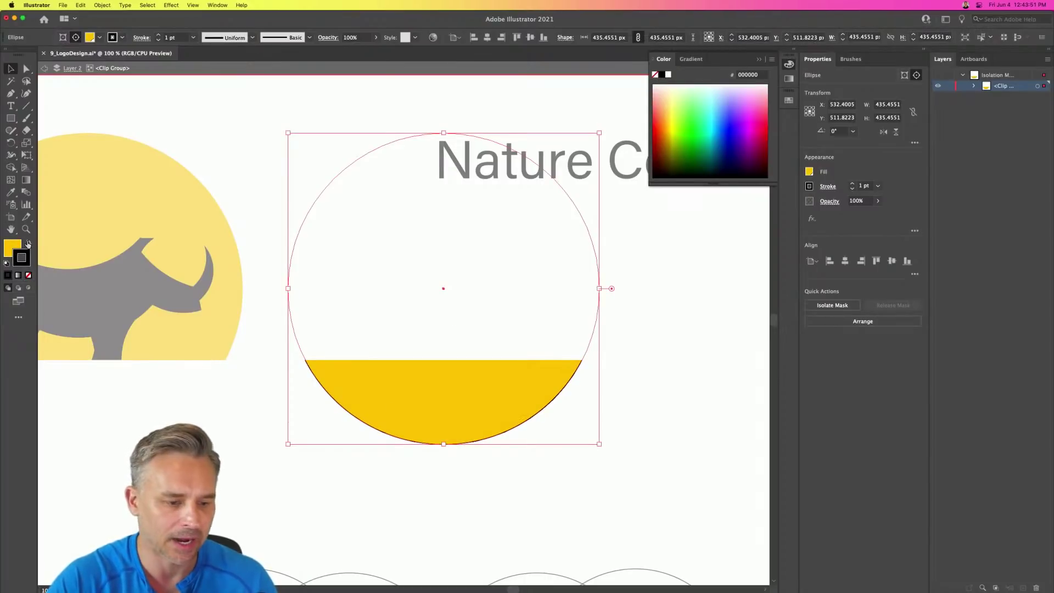
pyautogui.click(28, 243)
pyautogui.click(30, 276)
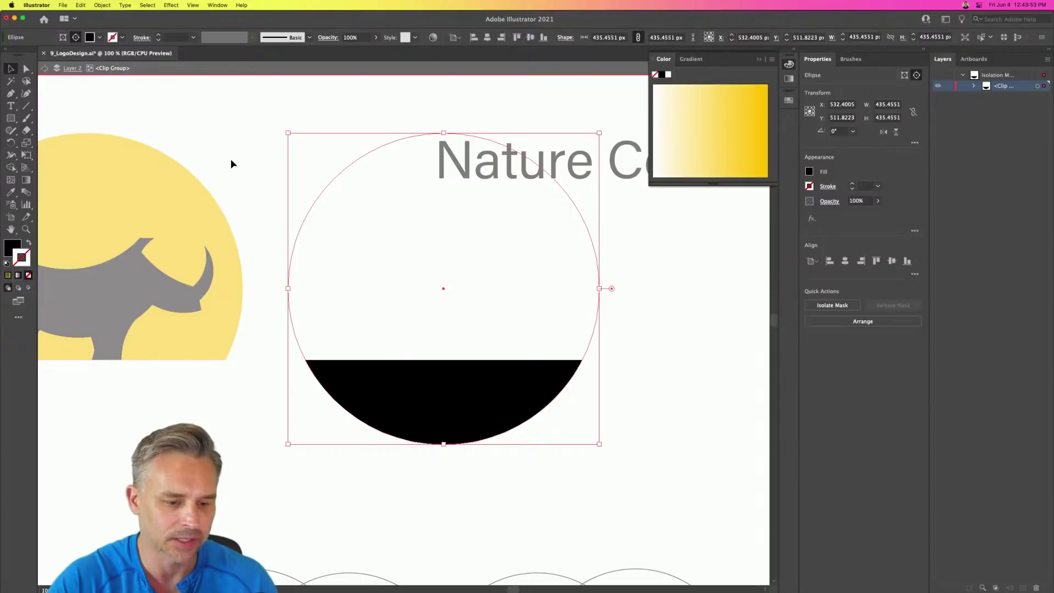
pyautogui.doubleClick(229, 155)
# Step: Move the black segment under the rhino's feet and nudge it horizontally to complete the sun circle, then deselect it
pyautogui.moveTo(271, 129); pyautogui.dragTo(477, 138)
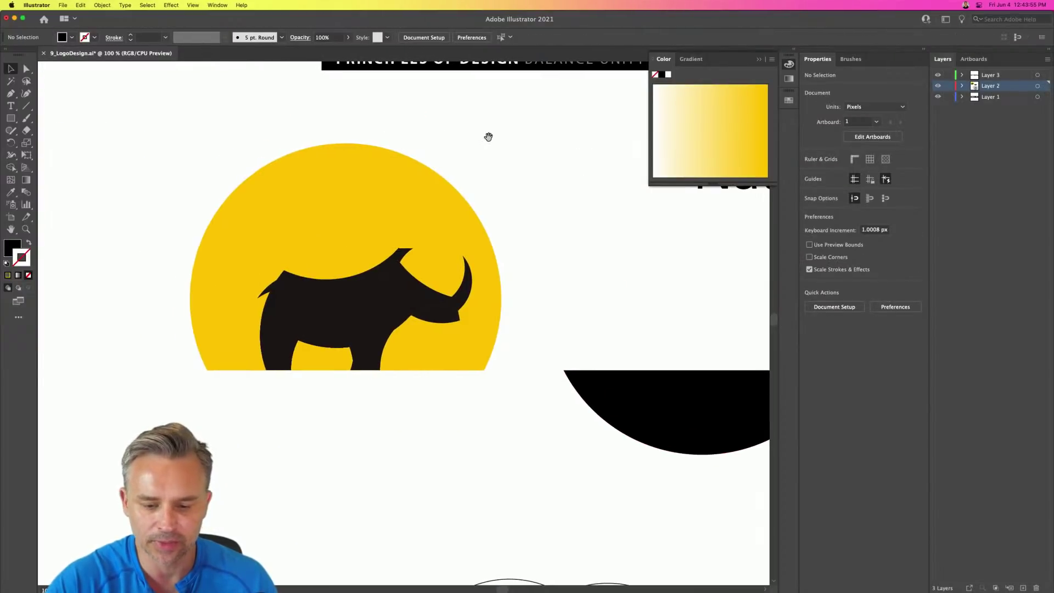
pyautogui.moveTo(643, 401); pyautogui.dragTo(279, 393)
pyautogui.press('Right')
pyautogui.press('Right')
pyautogui.press('Right')
pyautogui.press('Right')
pyautogui.press('Right')
pyautogui.press('Right')
pyautogui.press('Right')
pyautogui.press('Right')
pyautogui.press('Right')
pyautogui.press('Right')
pyautogui.press('Right')
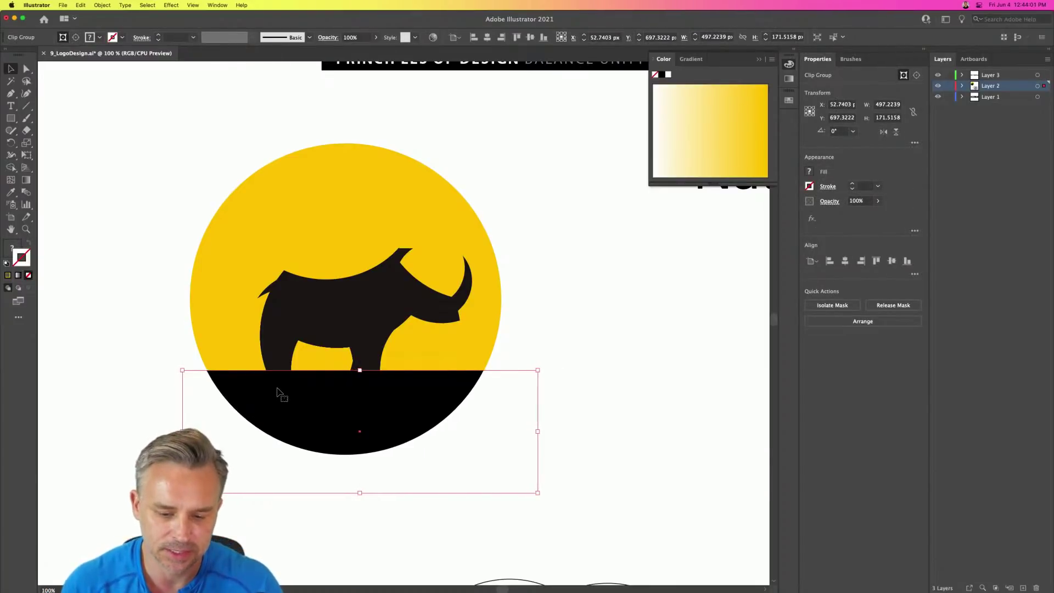
pyautogui.press('Left')
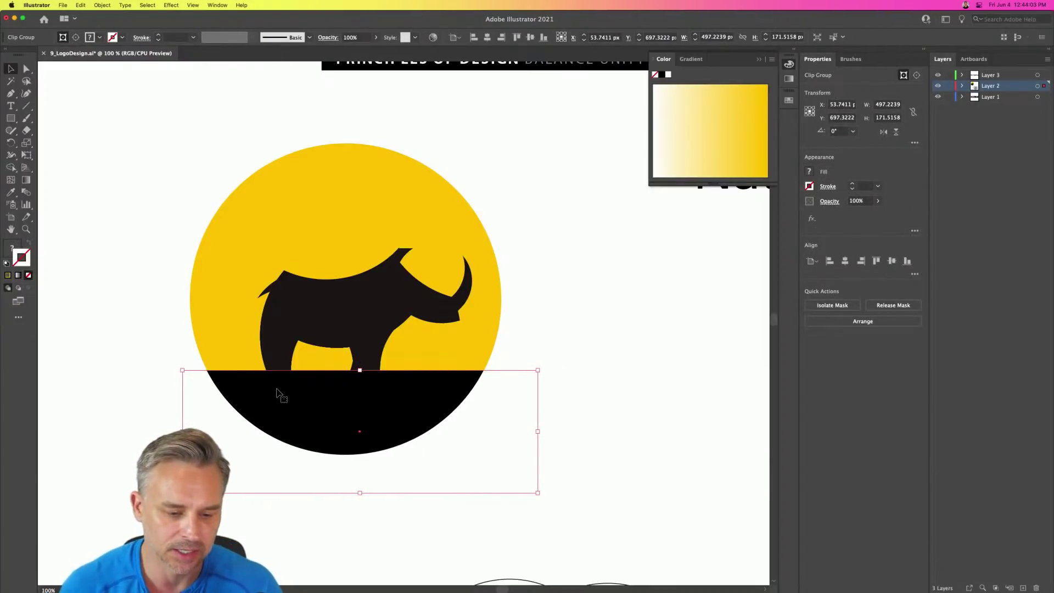
pyautogui.click(133, 300)
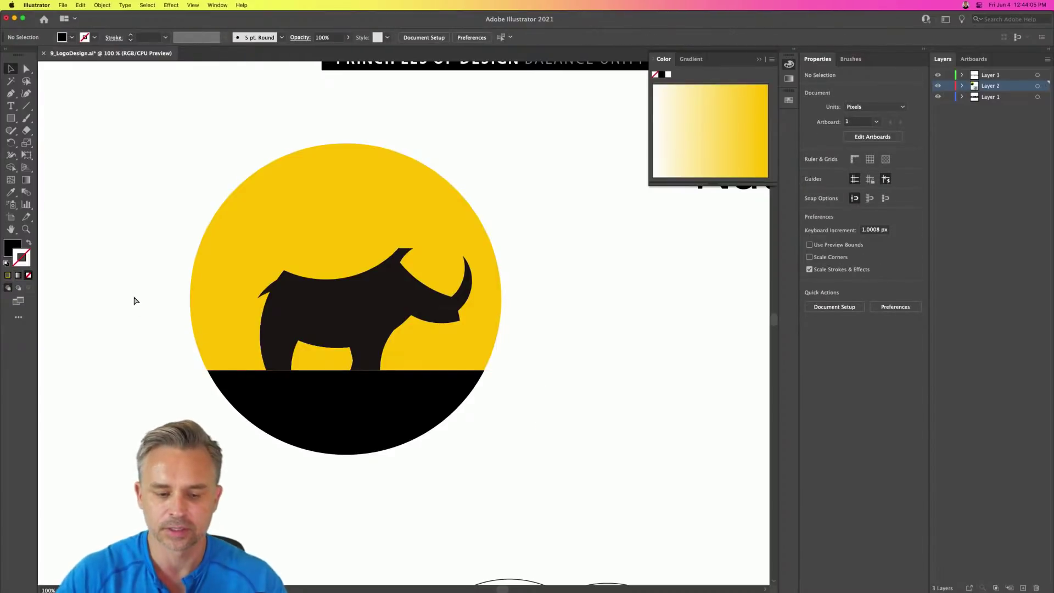
# Step: Move the complete rhino circle logo to the left of the Logo Design banner and duplicate it directly below
pyautogui.press('super+minus')
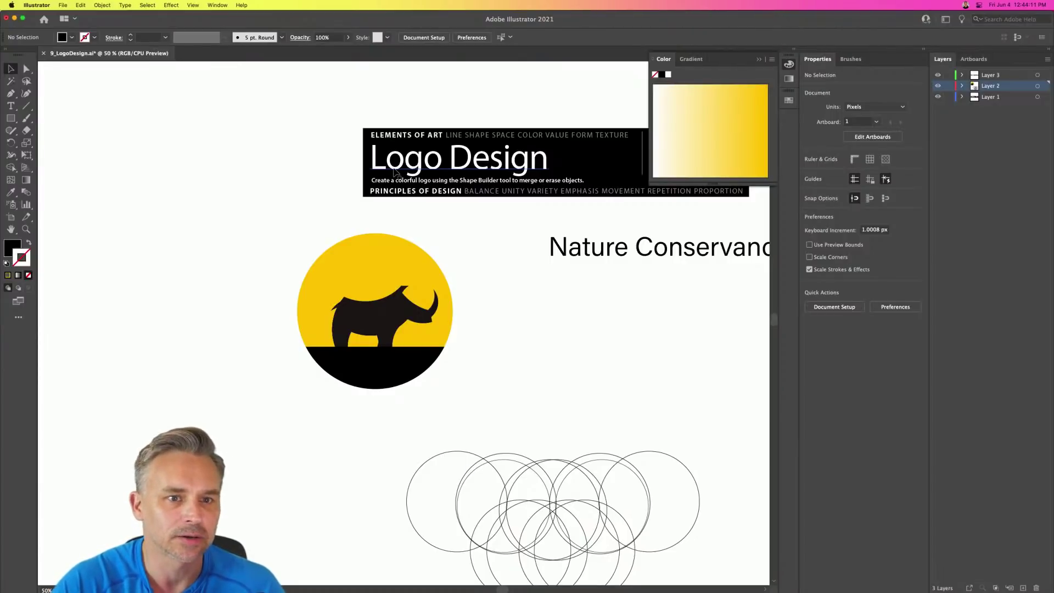
pyautogui.click(352, 262)
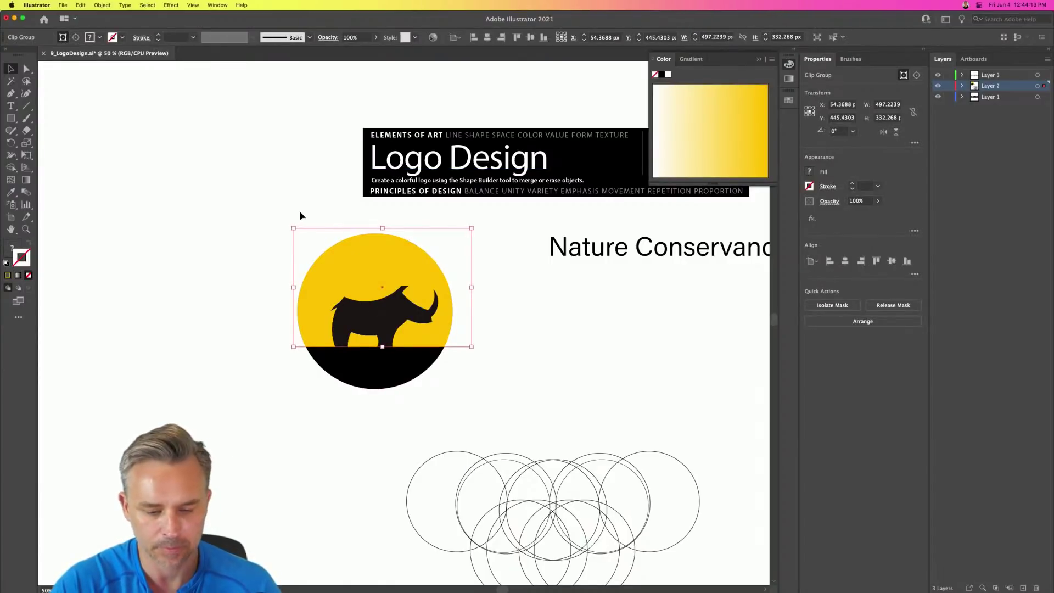
pyautogui.click(258, 208)
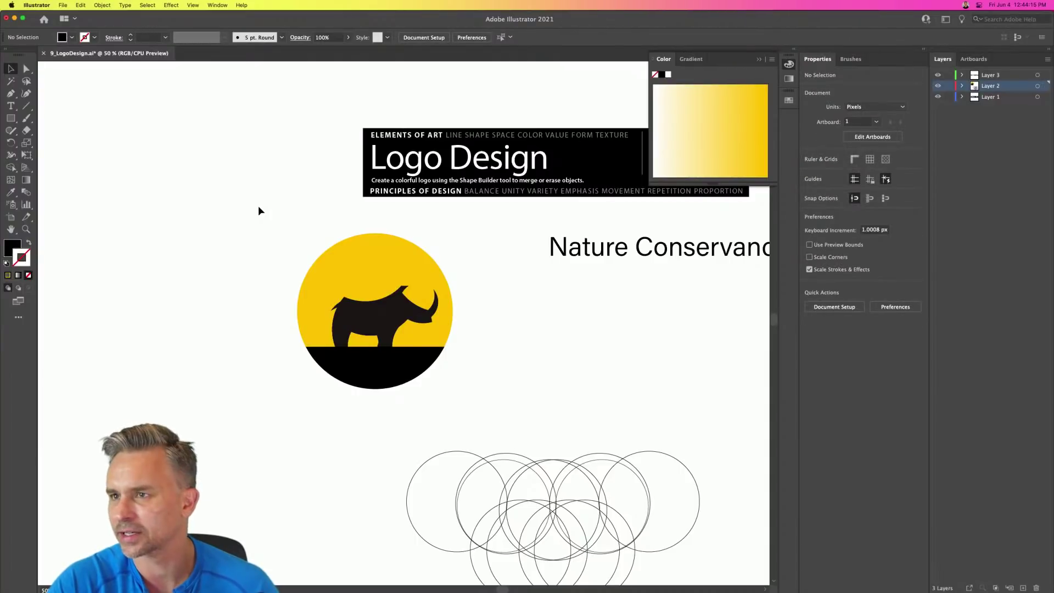
pyautogui.moveTo(257, 236); pyautogui.dragTo(465, 387)
pyautogui.moveTo(384, 309); pyautogui.dragTo(316, 382)
pyautogui.click(316, 383)
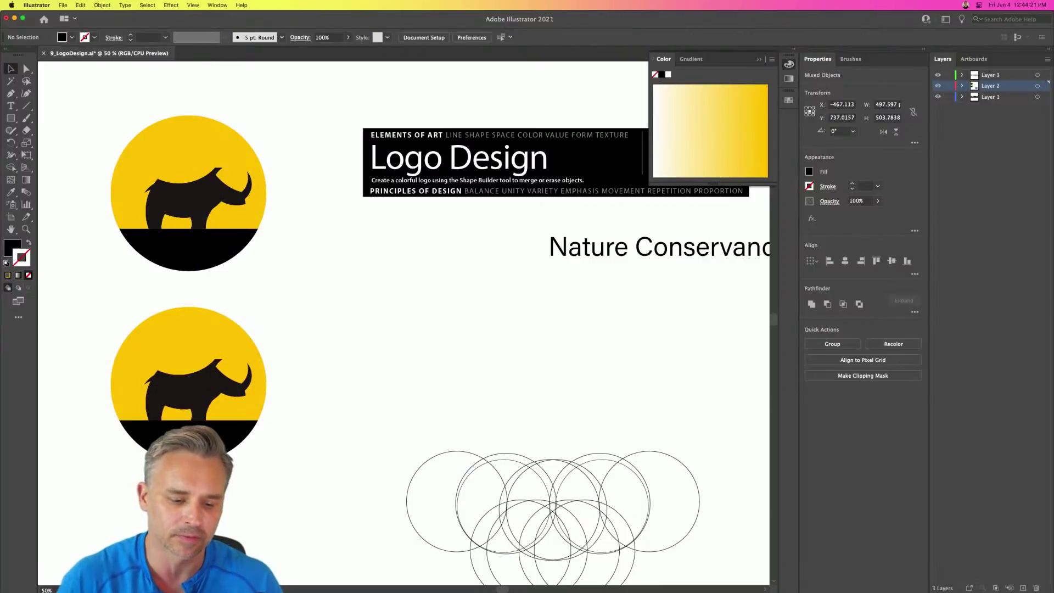
# Step: Delete the black base from the lower logo copy and scale its clipped sun down to about 412 × 275 px
pyautogui.click(241, 439)
pyautogui.press('Delete')
pyautogui.moveTo(107, 324); pyautogui.dragTo(272, 447)
pyautogui.press('super+z')
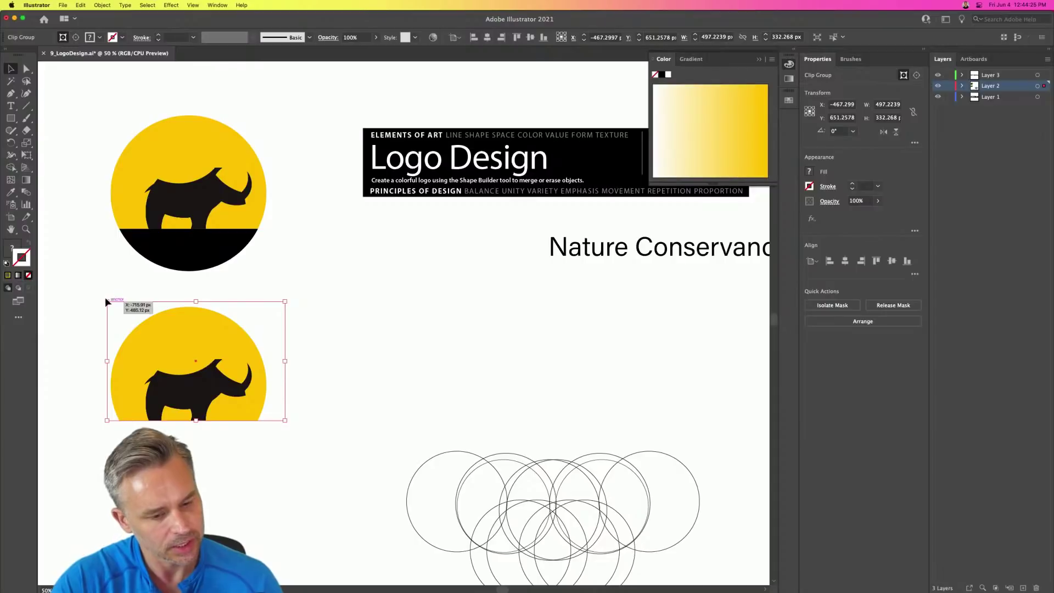
pyautogui.moveTo(108, 301); pyautogui.dragTo(121, 322)
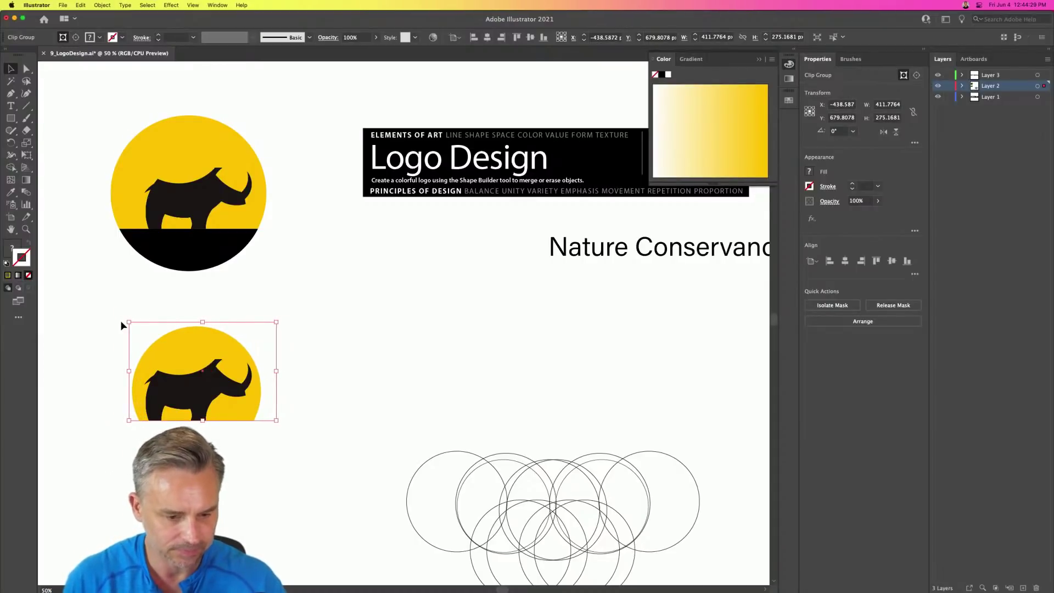
# Step: Move the lower rhino and its smaller sun to the space beneath the Logo Design banner and deselect them
pyautogui.moveTo(101, 340); pyautogui.dragTo(272, 453)
pyautogui.moveTo(203, 405); pyautogui.dragTo(440, 317)
pyautogui.click(522, 286)
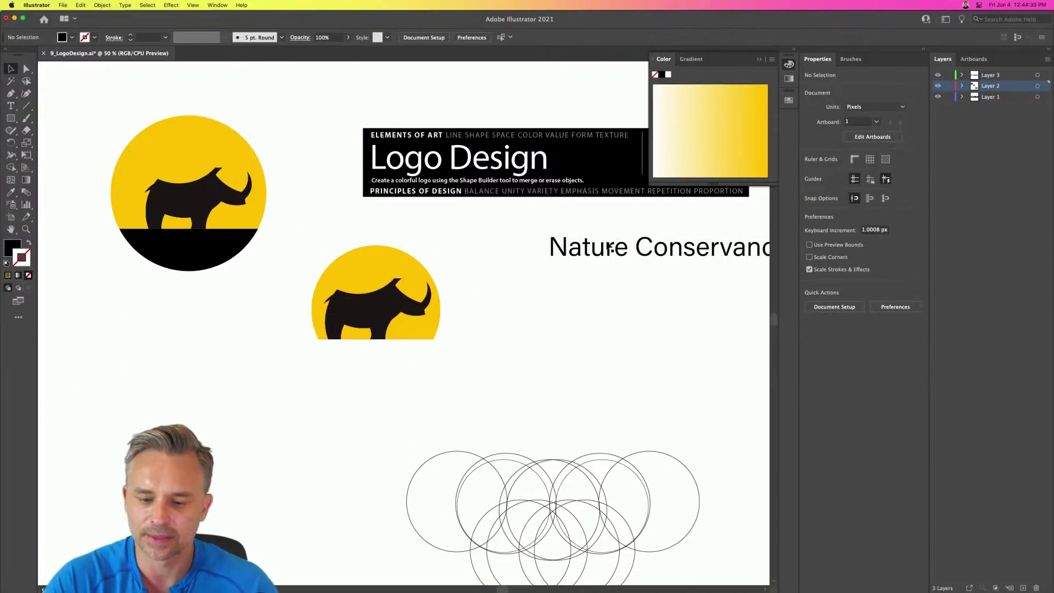
# Step: Place the Nature Conservancy text beneath the smaller rhino logo, roughly centred under the sun
pyautogui.moveTo(604, 248); pyautogui.dragTo(368, 364)
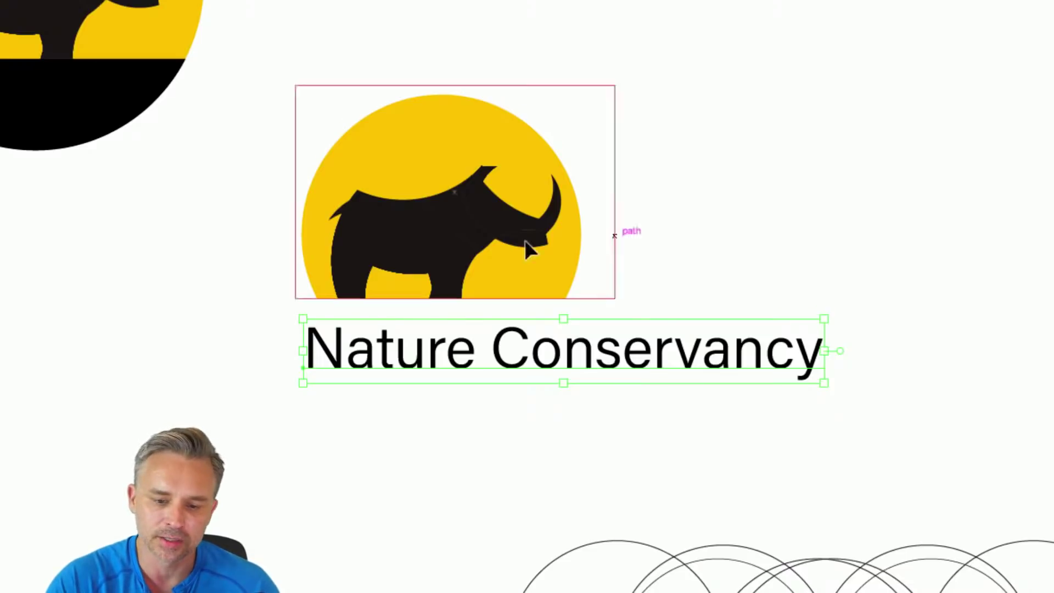
pyautogui.click(459, 223)
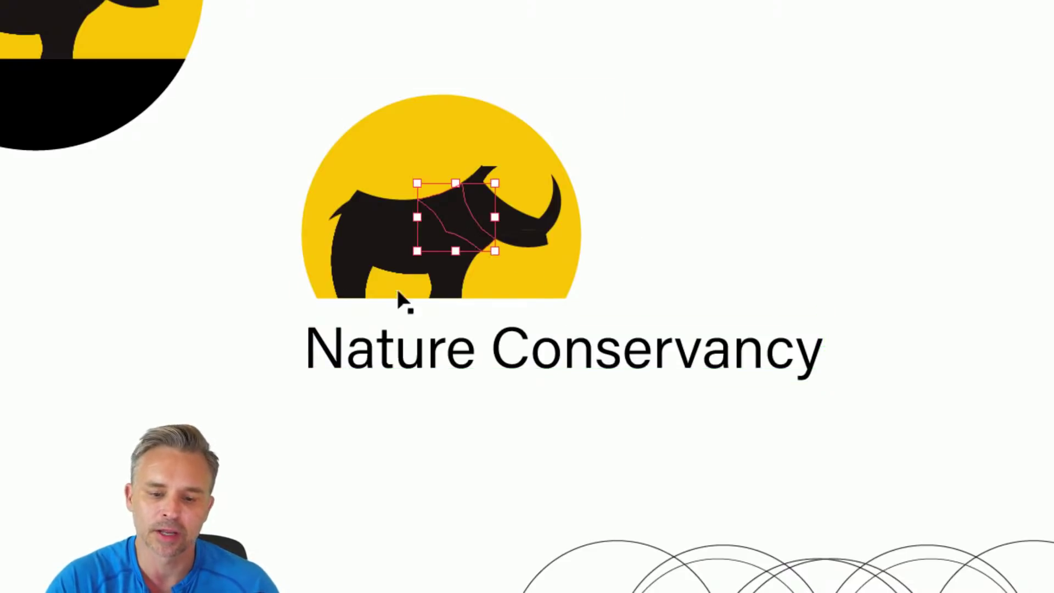
pyautogui.click(598, 142)
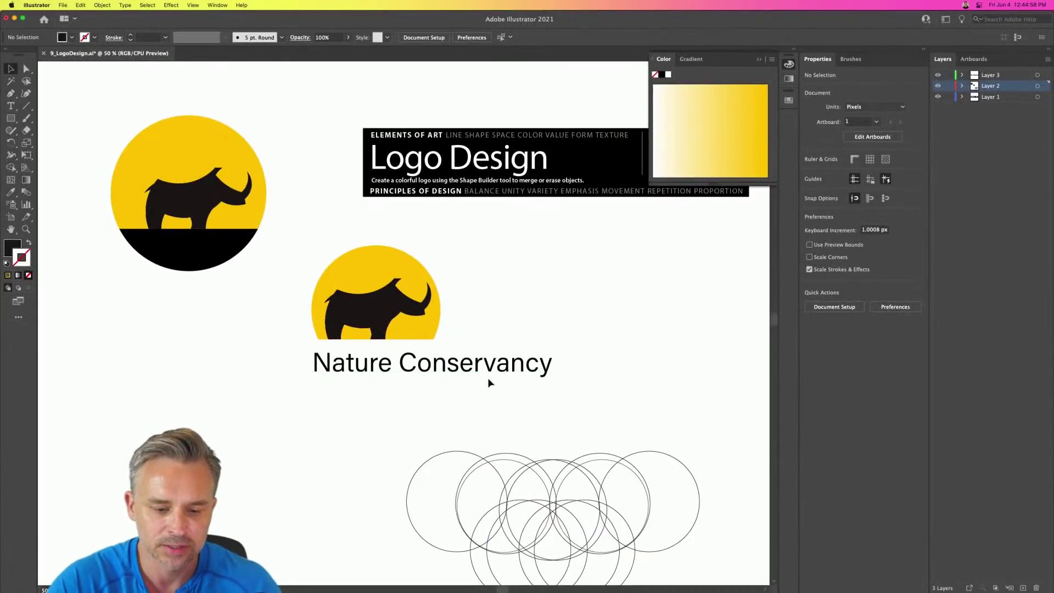
pyautogui.moveTo(425, 370); pyautogui.dragTo(366, 371)
pyautogui.click(379, 367)
# Step: Draw a black rectangle about 614 × 91 px directly below the rhino's feet, over the Nature Conservancy text
pyautogui.press('m')
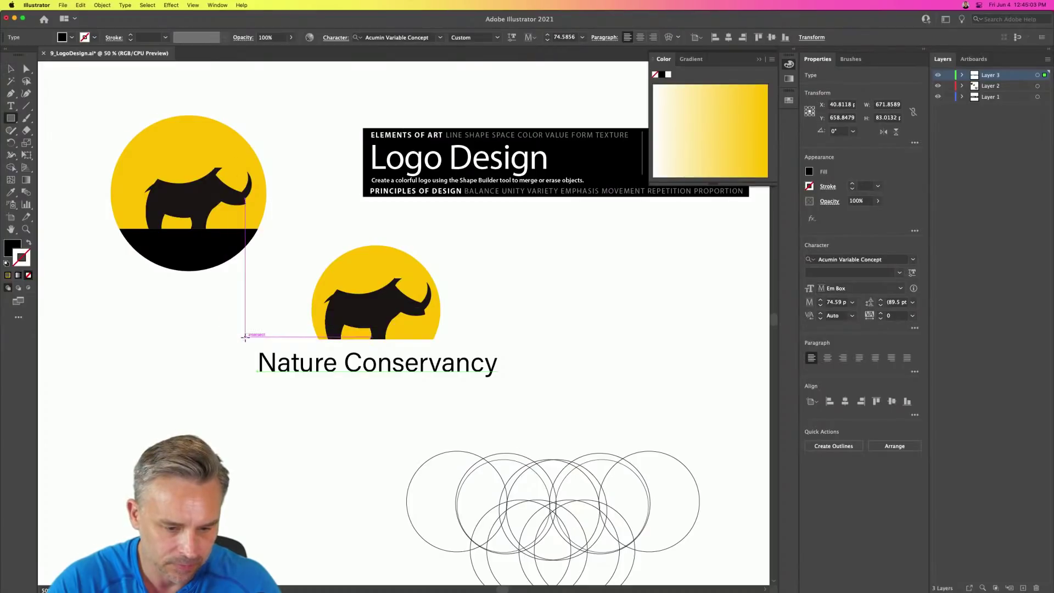
pyautogui.moveTo(250, 340); pyautogui.dragTo(459, 375)
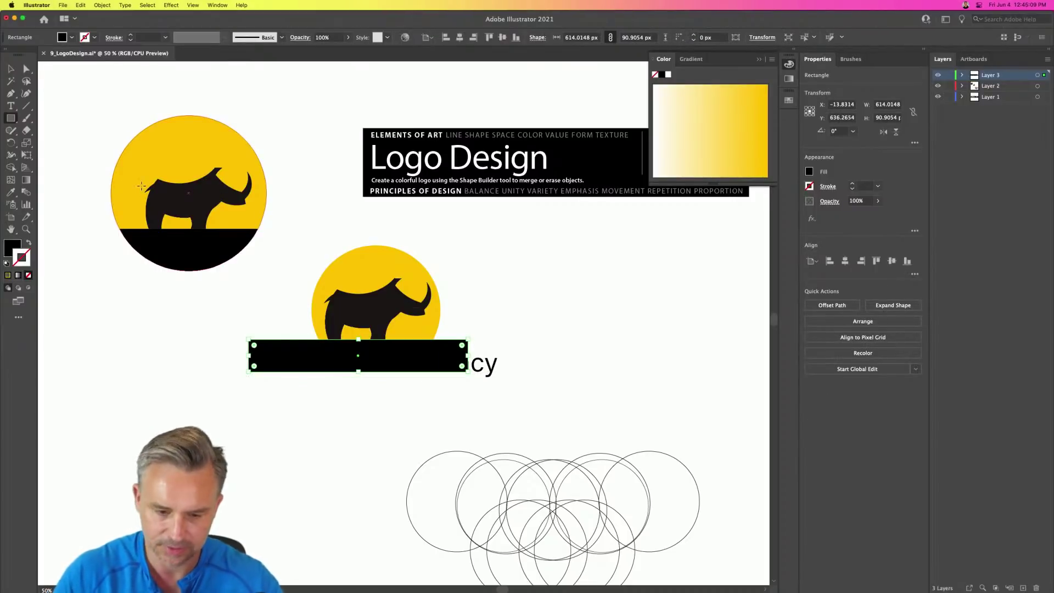
pyautogui.click(10, 67)
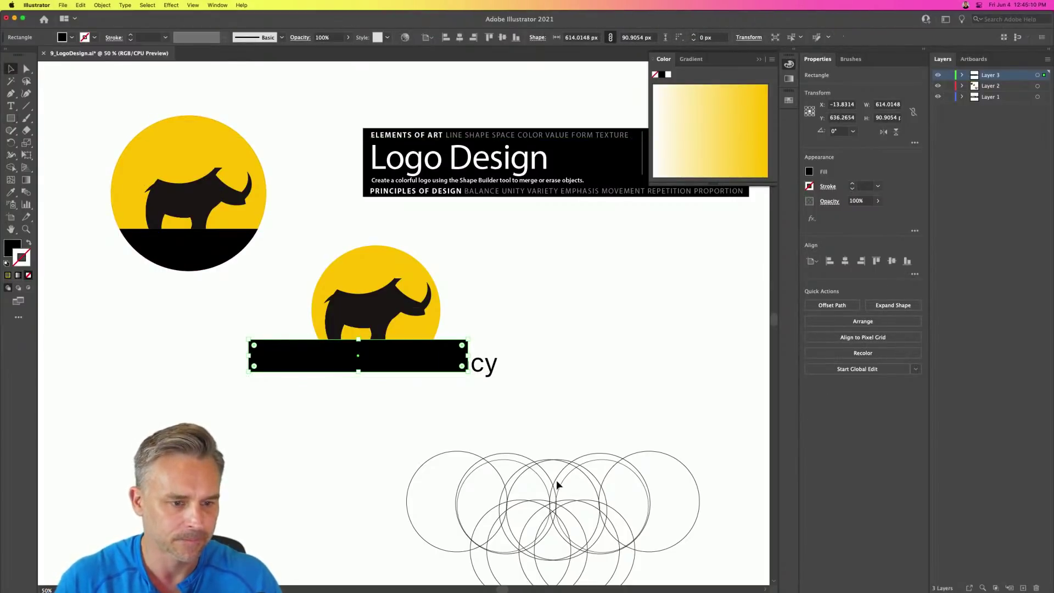
# Step: Bring the Nature Conservancy text in front of the black rectangle and fill it with white
pyautogui.click(488, 378)
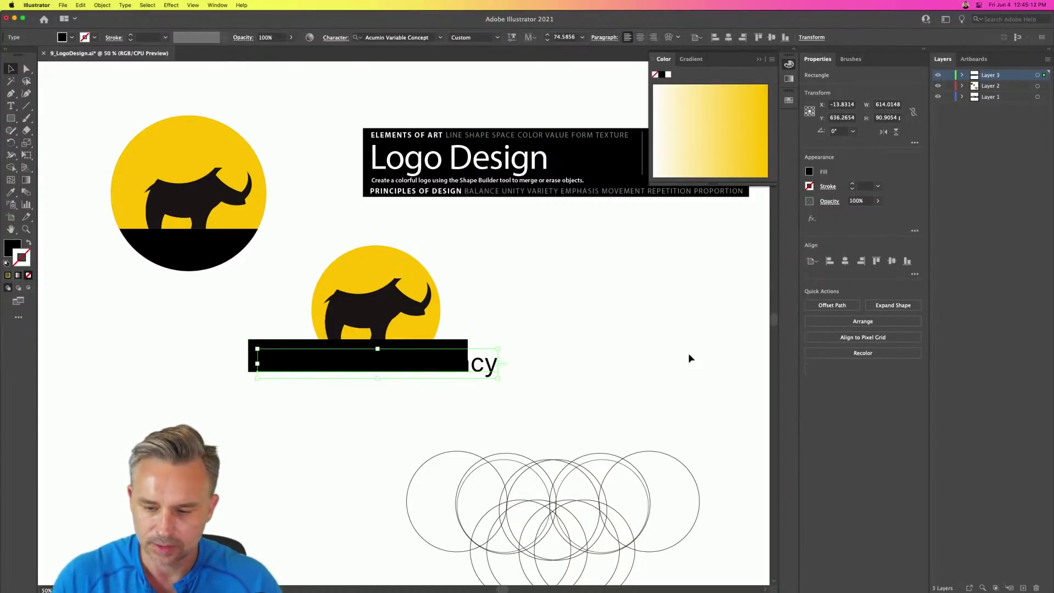
pyautogui.click(810, 172)
pyautogui.click(711, 209)
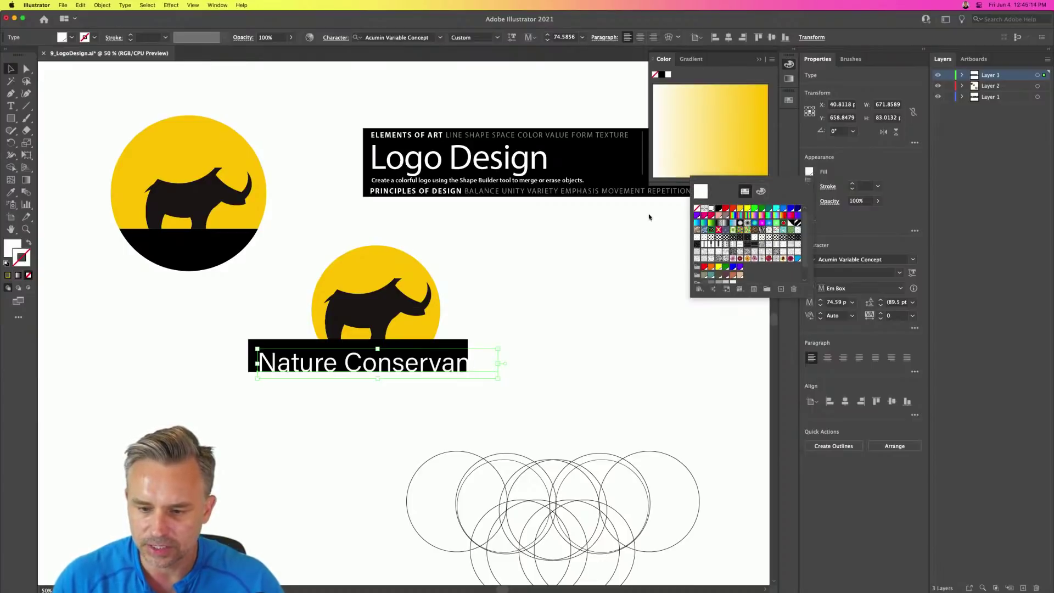
pyautogui.click(485, 26)
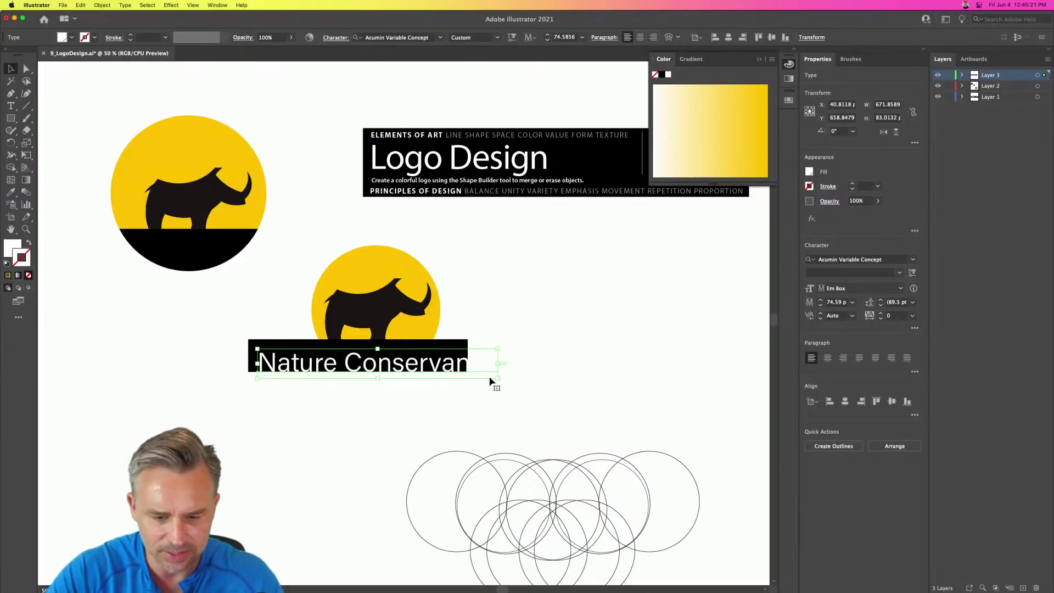
# Step: Scale the white text to about 44 pt and fit the black rectangle around it at about 422 × 74 px, centred under the sun
pyautogui.moveTo(497, 379); pyautogui.dragTo(443, 373)
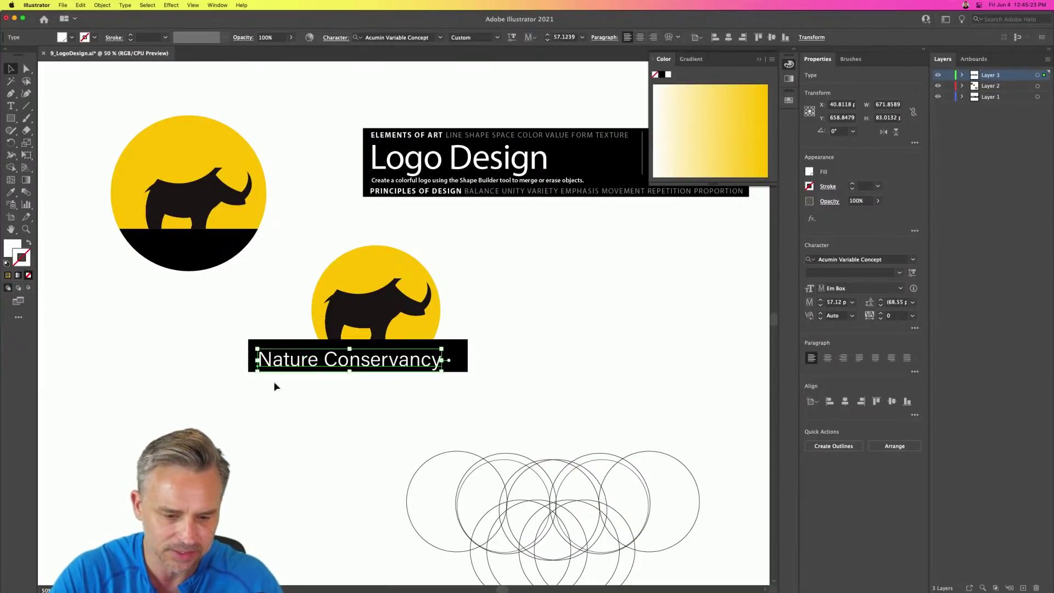
pyautogui.moveTo(285, 362); pyautogui.dragTo(303, 365)
pyautogui.click(248, 371)
pyautogui.moveTo(469, 352); pyautogui.dragTo(452, 353)
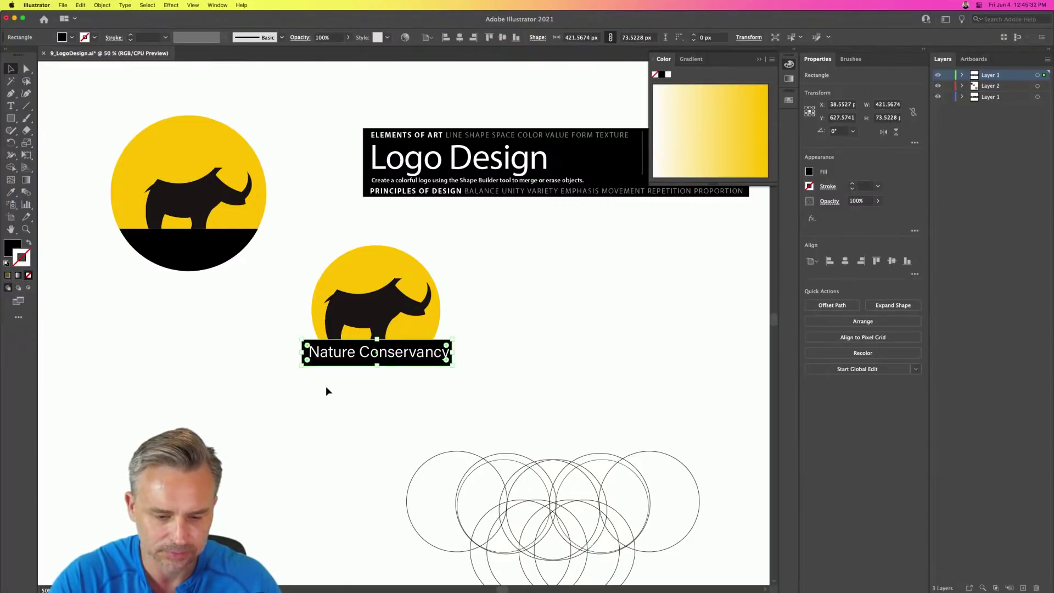
pyautogui.click(286, 314)
# Step: Set the white Nature Conservancy text in all caps, keeping the Acumin Variable Concept font
pyautogui.click(346, 361)
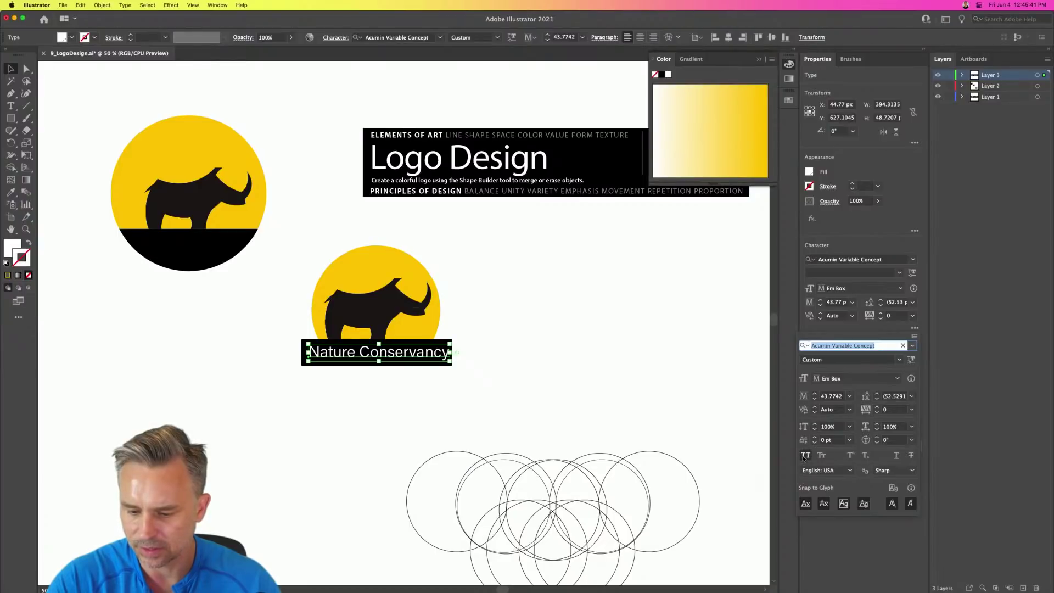
pyautogui.click(805, 456)
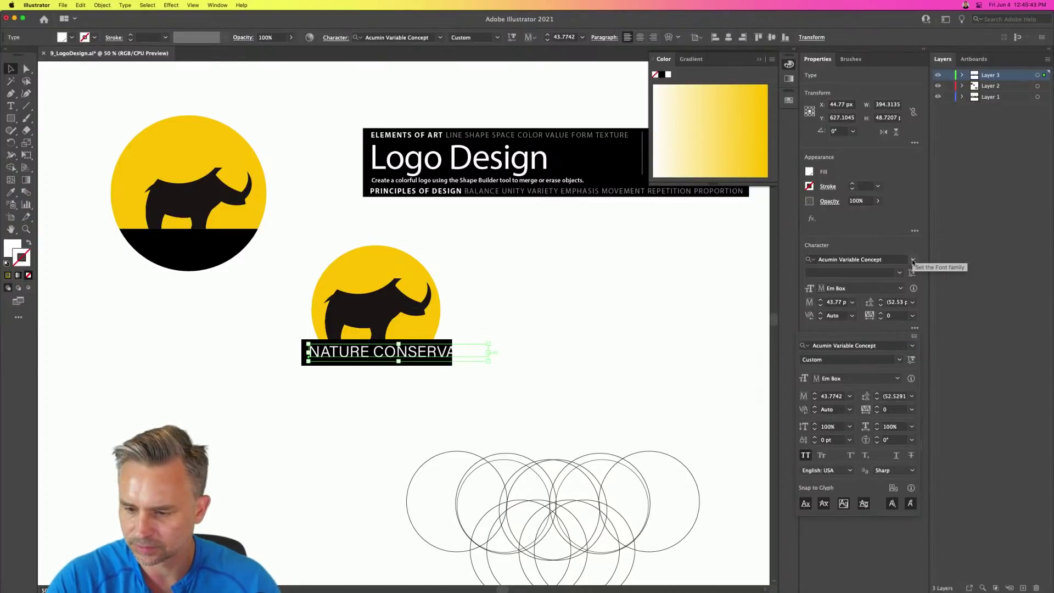
pyautogui.click(913, 261)
pyautogui.click(914, 261)
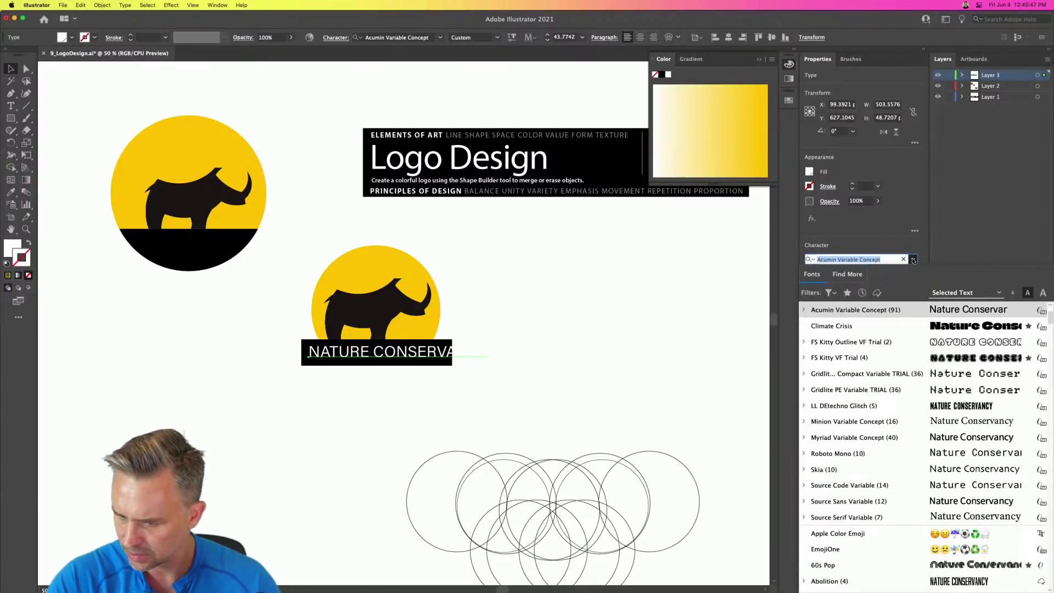
pyautogui.click(887, 309)
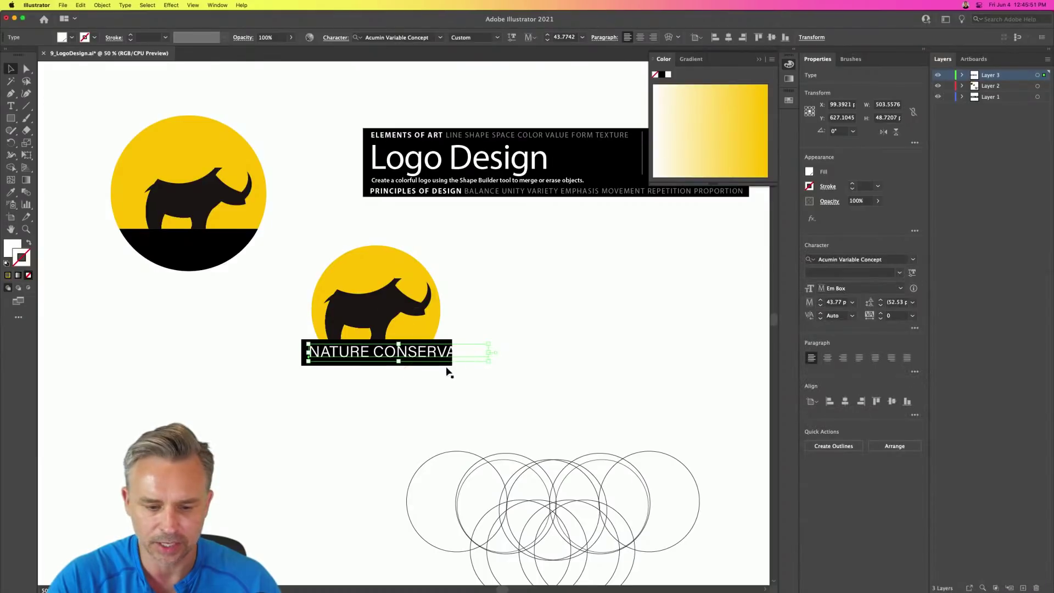
# Step: Scale the capitalised text to about 33 pt so it fits centred in the black bar, and shift text and bar slightly left
pyautogui.moveTo(487, 362); pyautogui.dragTo(443, 370)
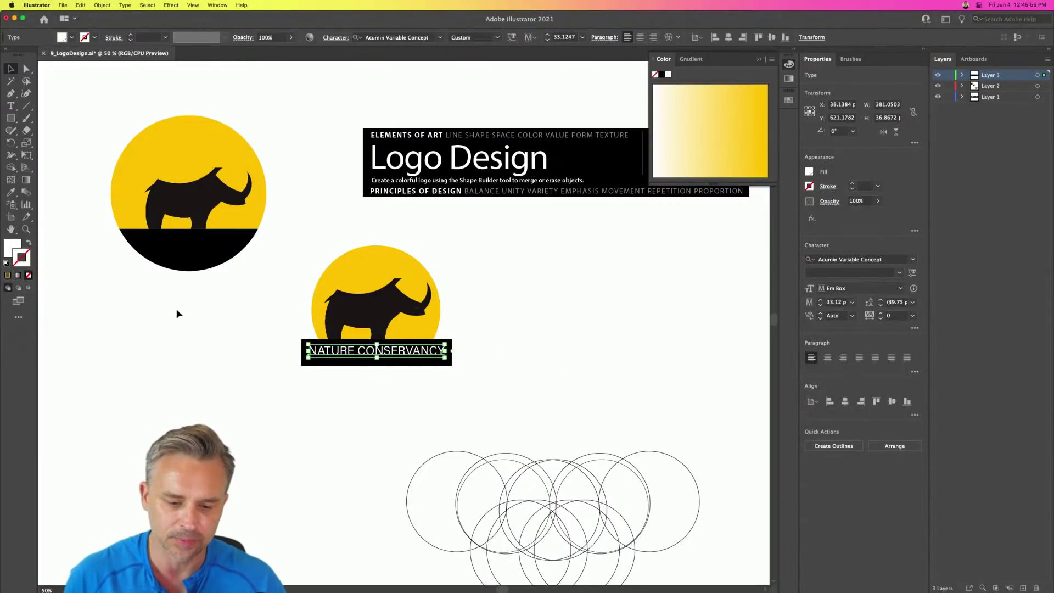
pyautogui.press('Down')
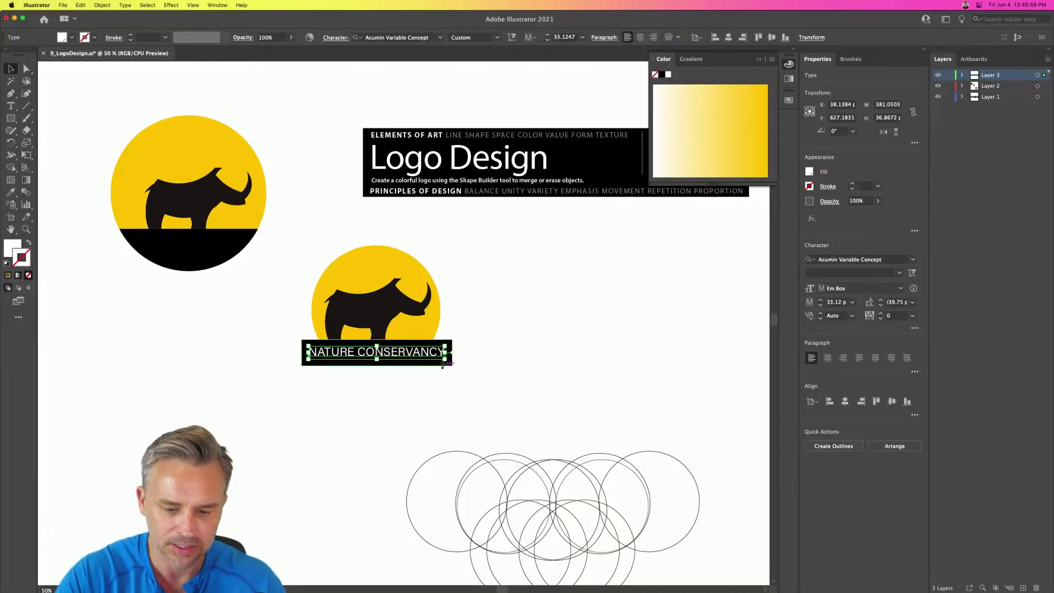
pyautogui.keyDown('shift'); pyautogui.click(452, 367); pyautogui.keyUp('shift')
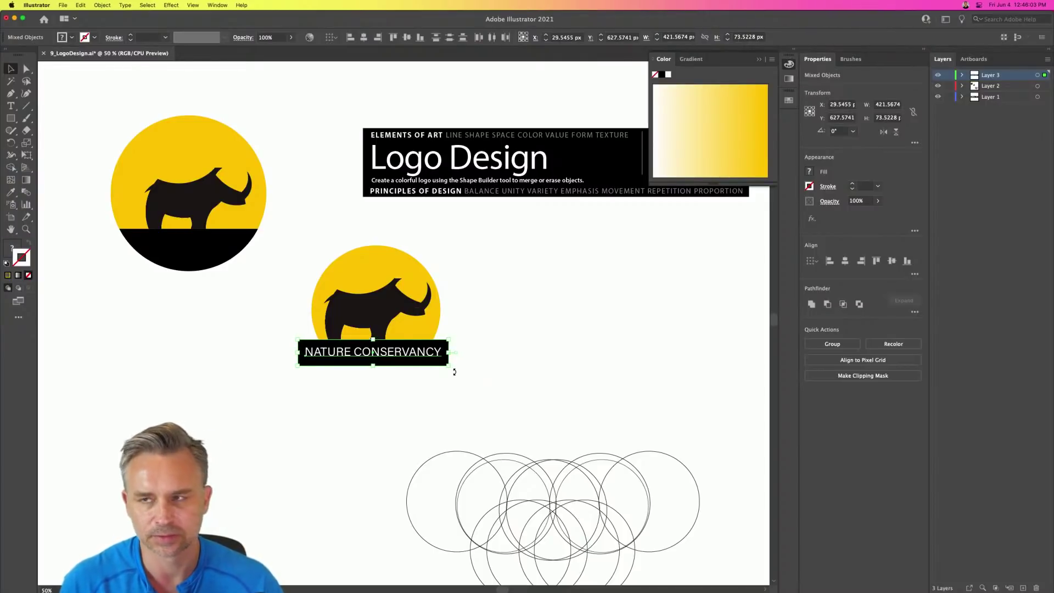
pyautogui.click(483, 373)
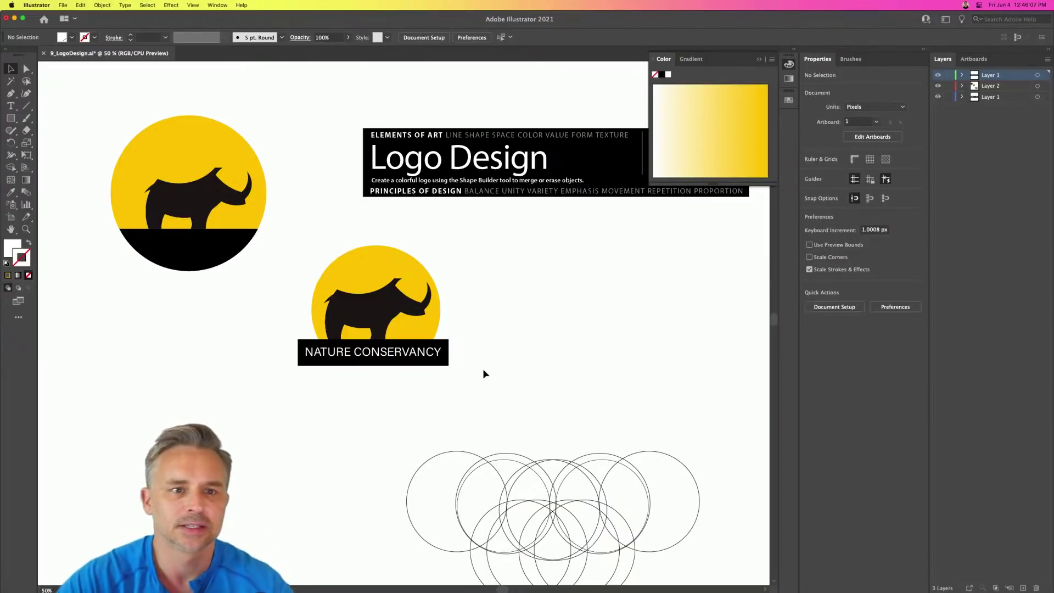
# Step: Check the smaller rhino logo at 100% and nudge the NATURE CONSERVANCY text slightly down within its black bar
pyautogui.scroll(-1, 484, 374)
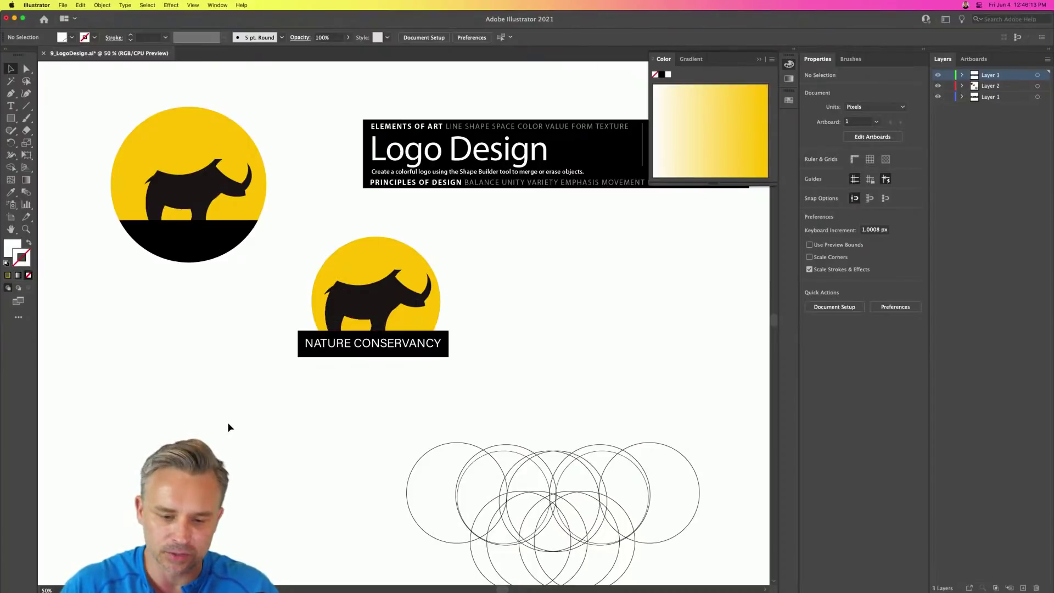
pyautogui.press('super+1')
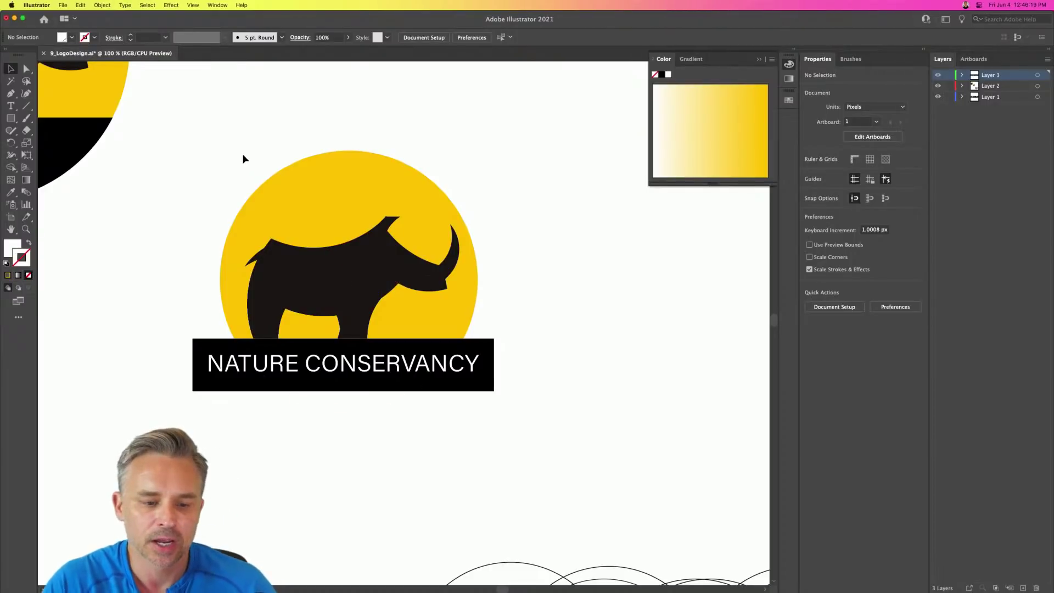
pyautogui.click(274, 184)
pyautogui.click(274, 184)
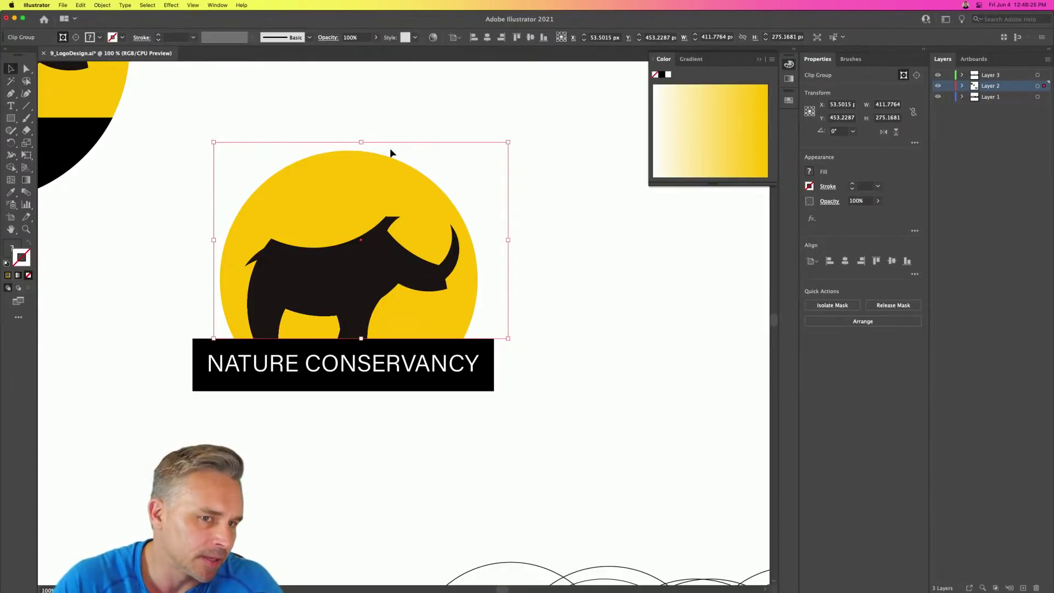
pyautogui.click(449, 427)
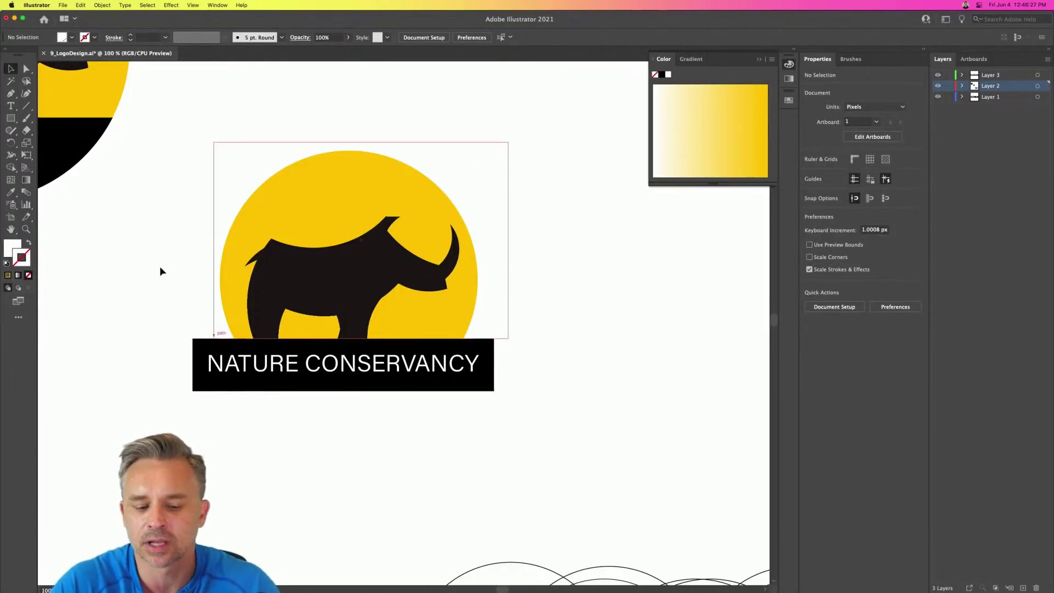
pyautogui.click(333, 377)
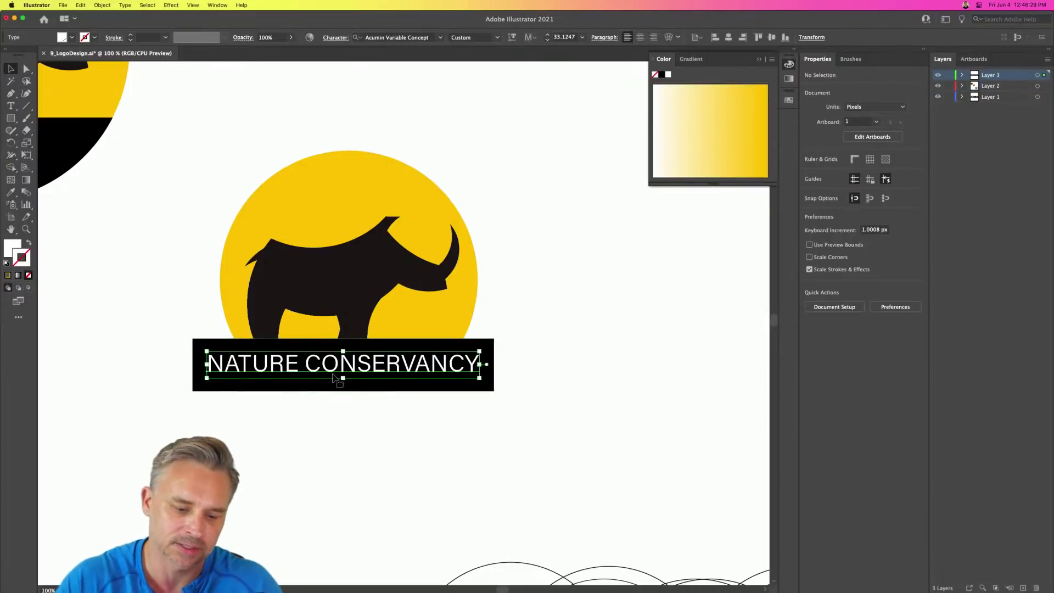
pyautogui.click(422, 462)
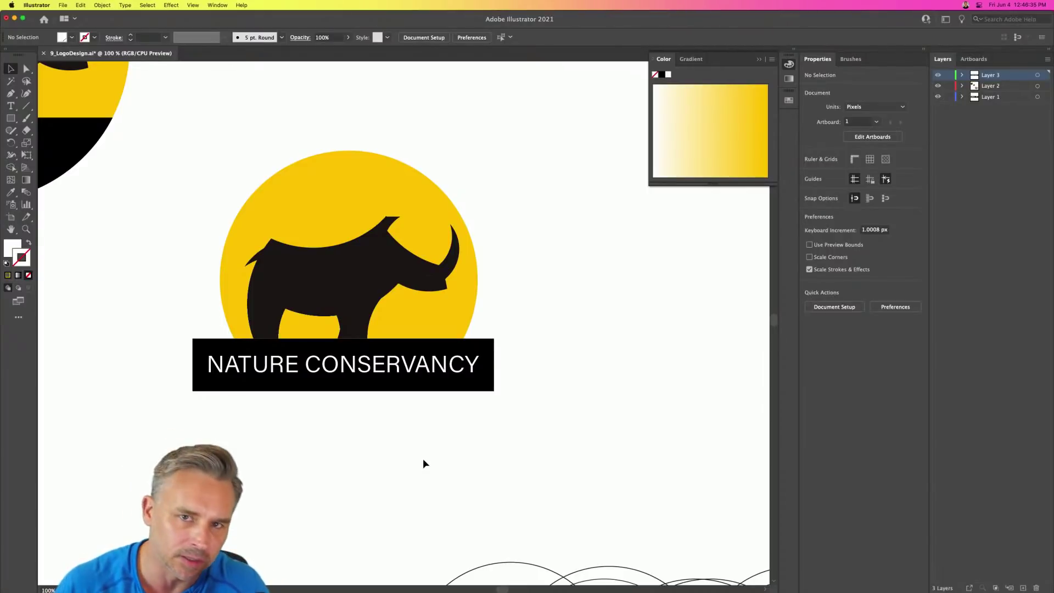
# Step: Add a black letter N in the empty space right of the smaller rhino logo and scale it to about 252 pt
pyautogui.press('super+minus')
pyautogui.press('super+minus')
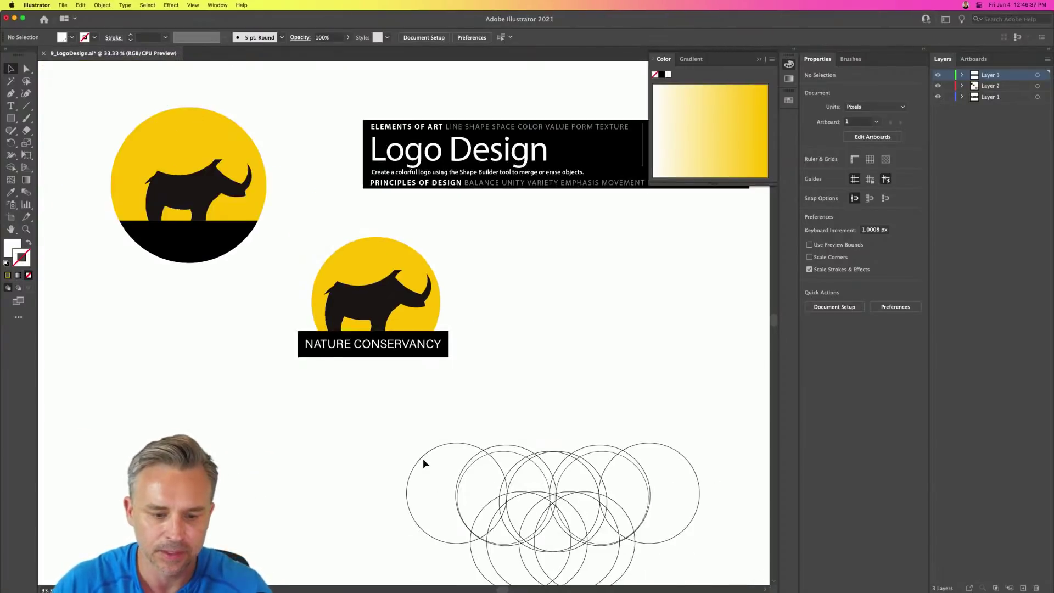
pyautogui.moveTo(520, 325); pyautogui.dragTo(496, 351)
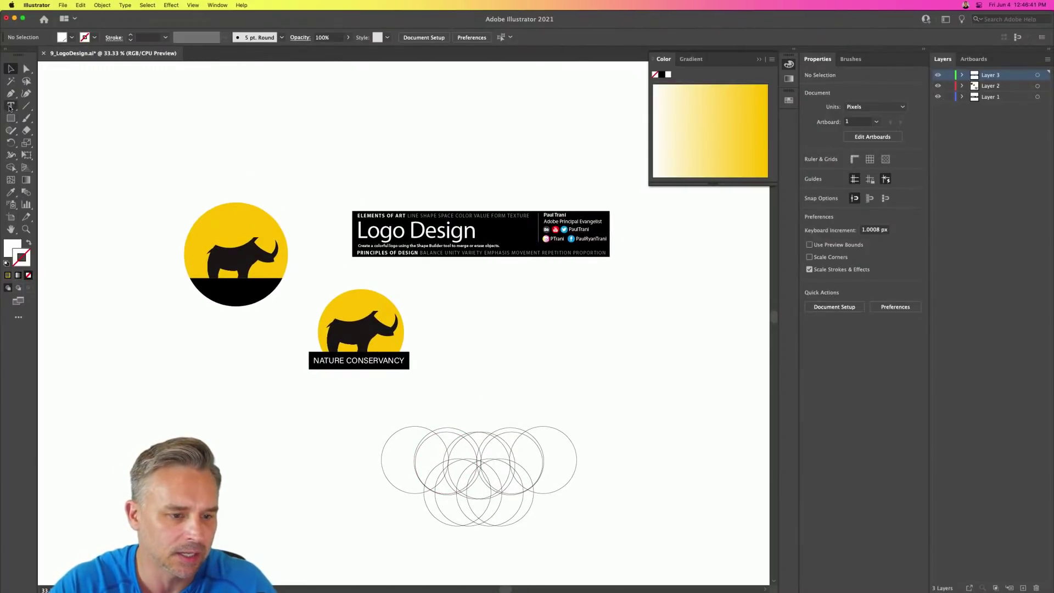
pyautogui.click(11, 106)
pyautogui.click(493, 325)
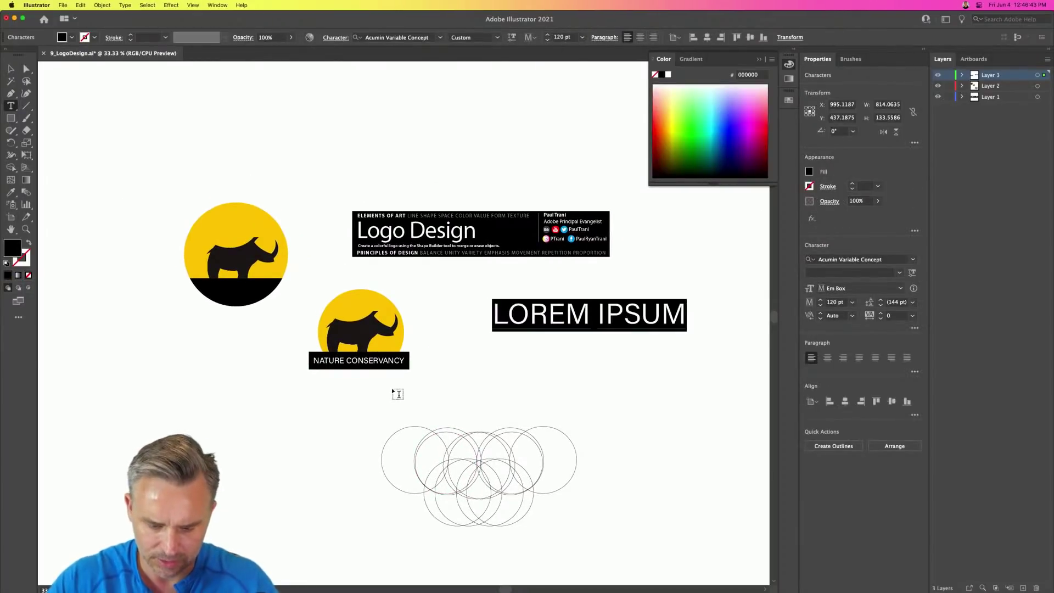
pyautogui.press('super+equal')
pyautogui.press('super+equal')
pyautogui.press('super+equal')
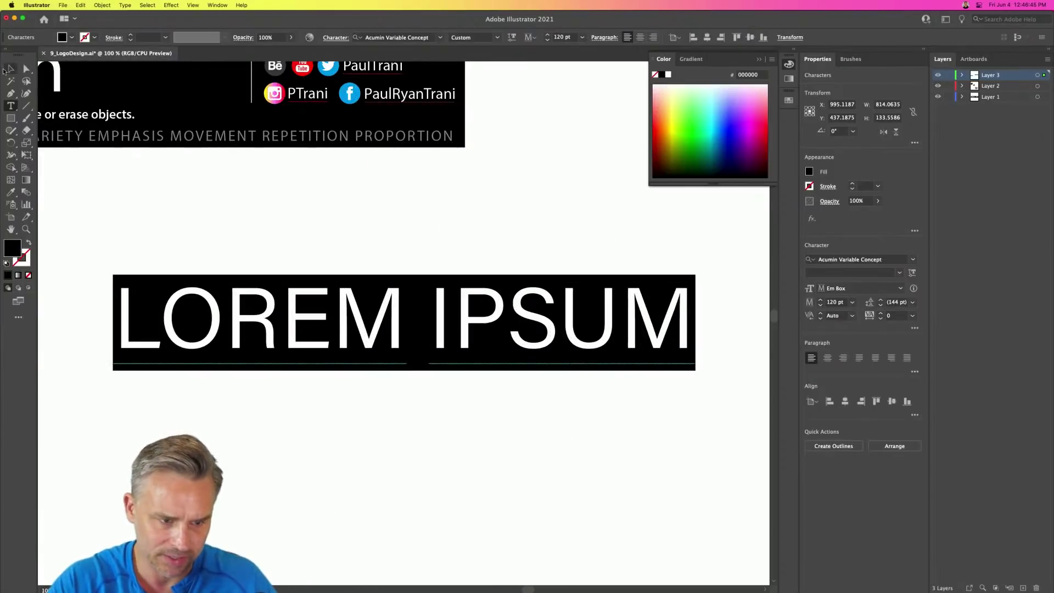
pyautogui.click(9, 69)
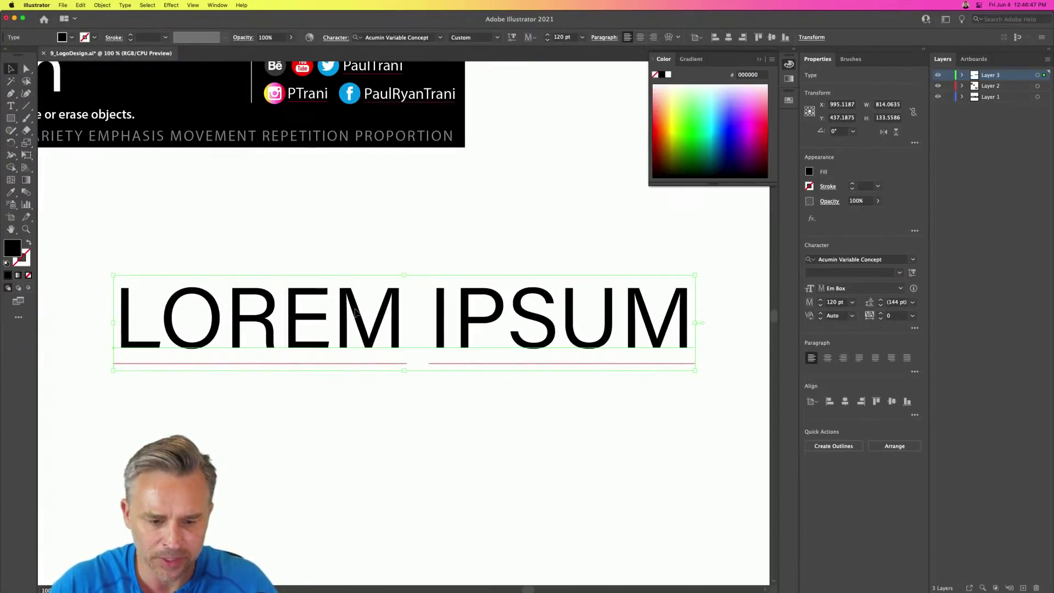
pyautogui.doubleClick(356, 314)
pyautogui.press('super+a')
pyautogui.write('N')
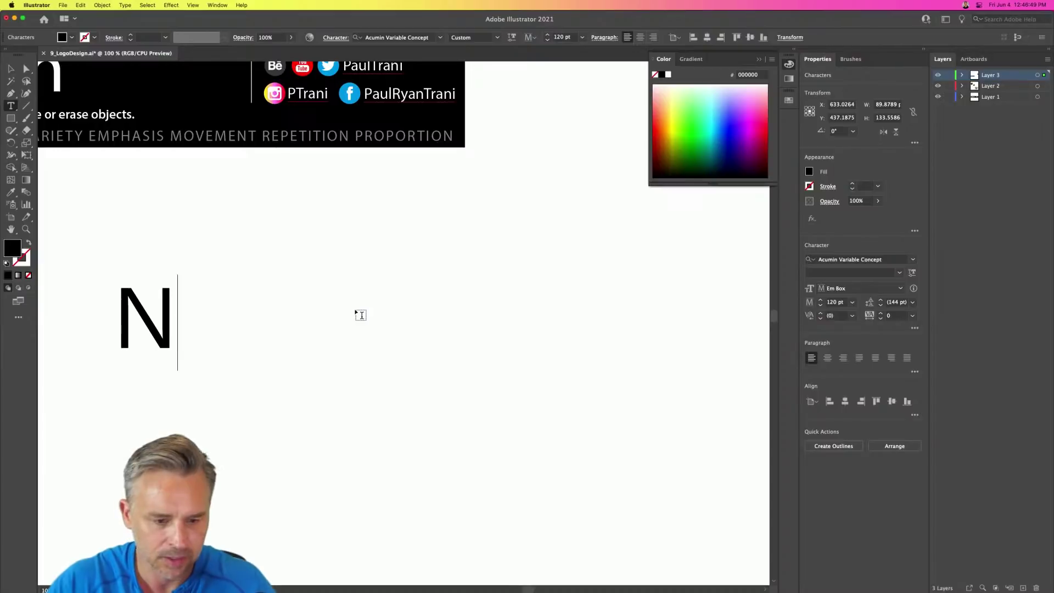
pyautogui.click(10, 67)
pyautogui.moveTo(163, 343); pyautogui.dragTo(470, 477)
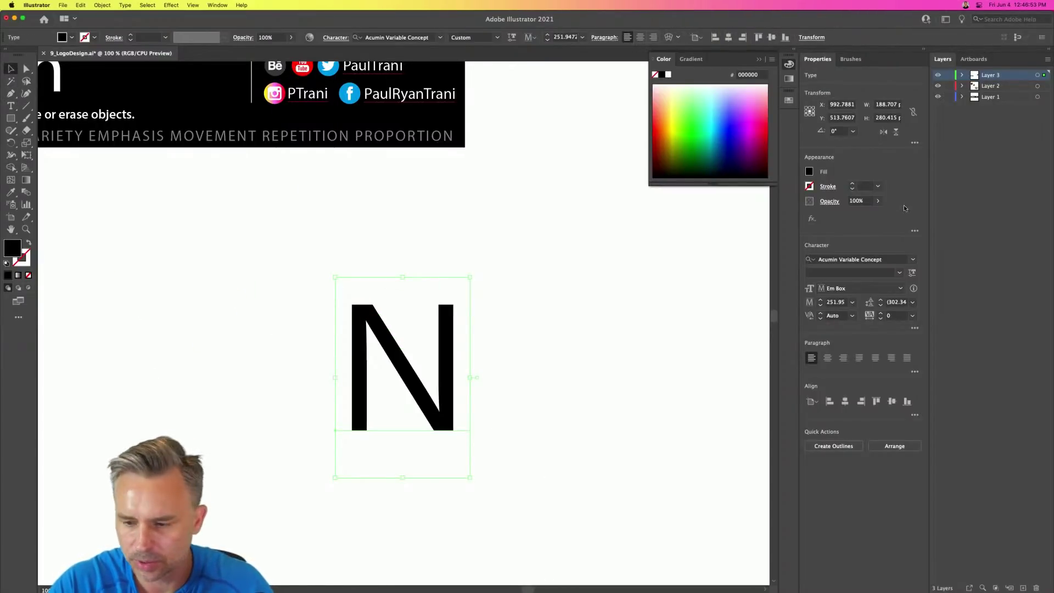
# Step: Filter the fonts for the letter N to the Slab Serif classification and preview several of them
pyautogui.click(913, 260)
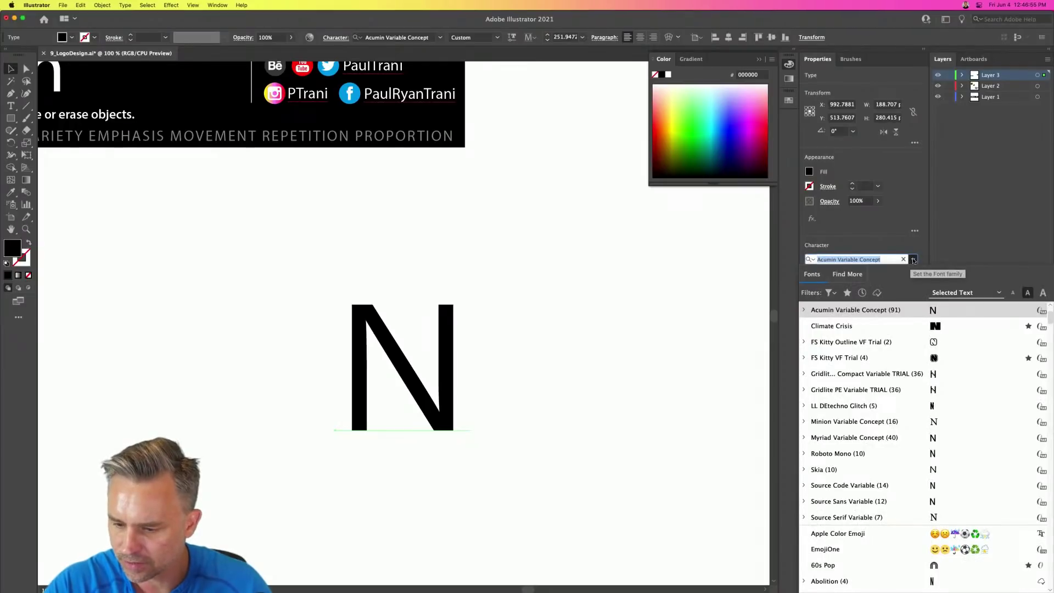
pyautogui.click(825, 292)
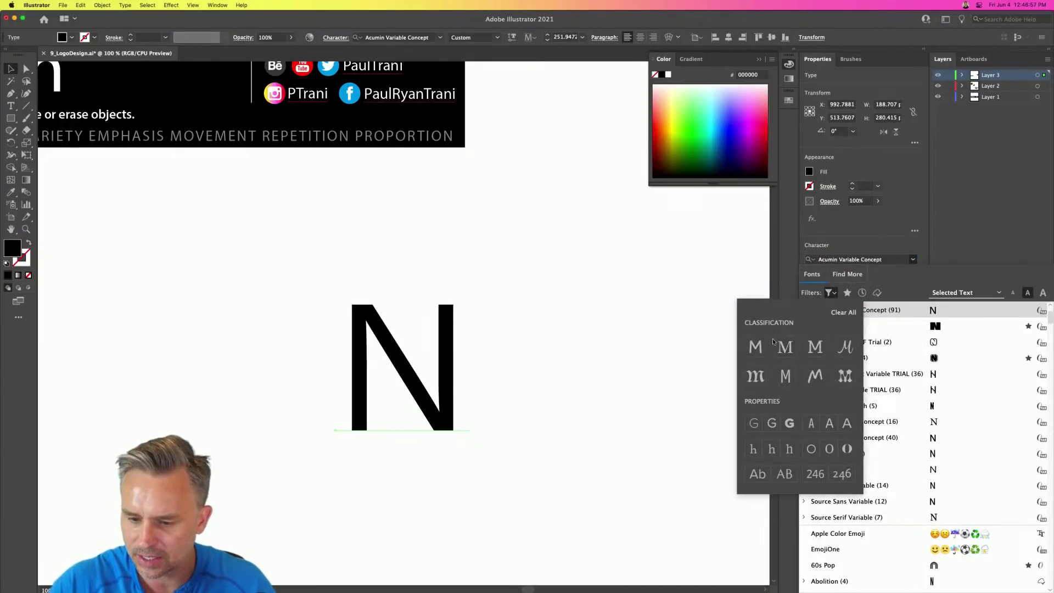
pyautogui.click(814, 347)
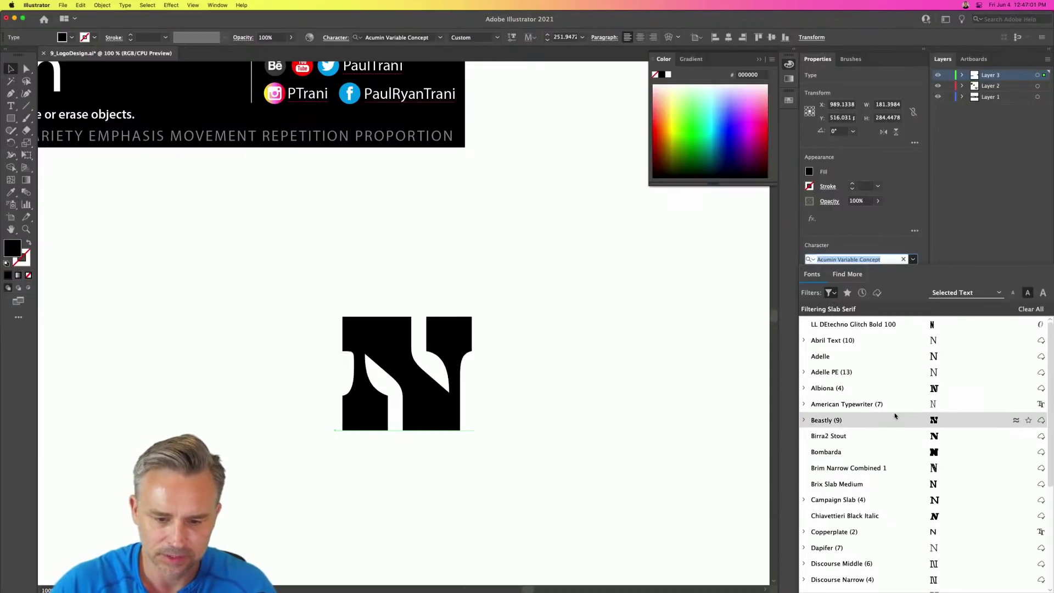
pyautogui.scroll(-6, 885, 466)
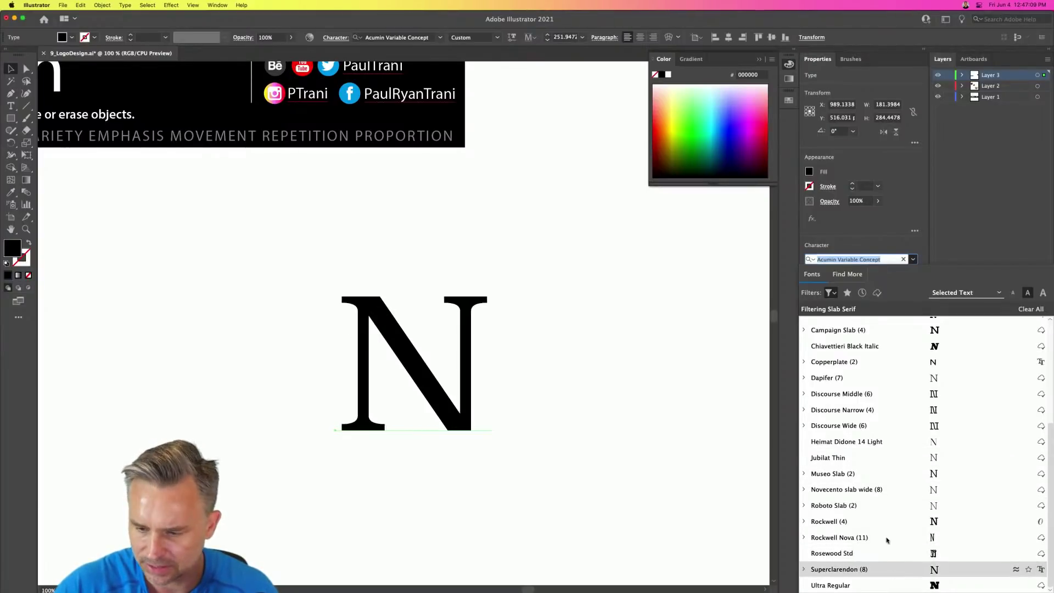
pyautogui.click(918, 167)
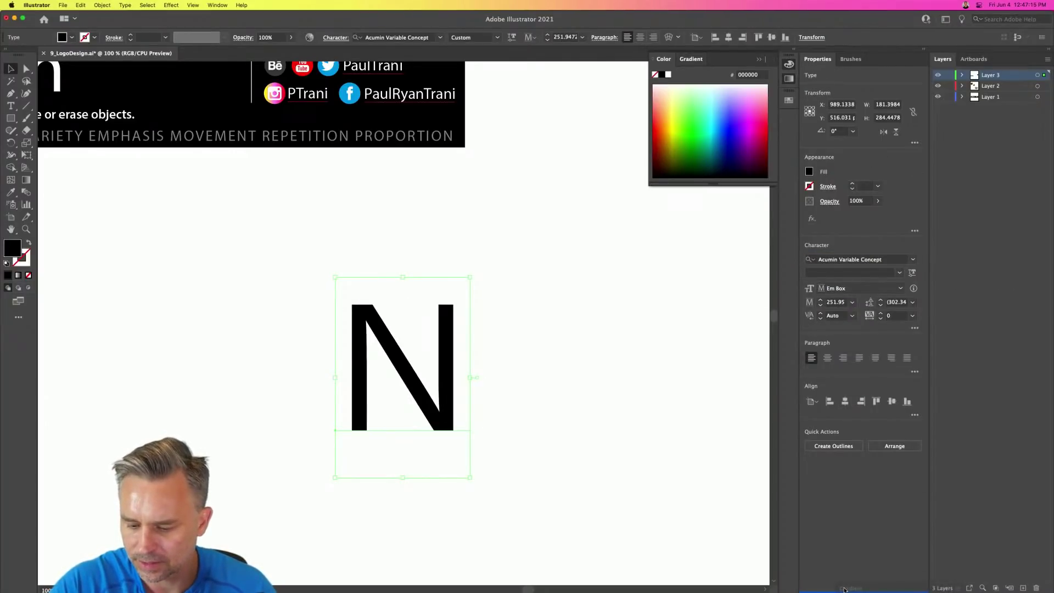
# Step: Dock the Gradient panel beneath the Properties panel
pyautogui.moveTo(844, 590); pyautogui.dragTo(849, 586)
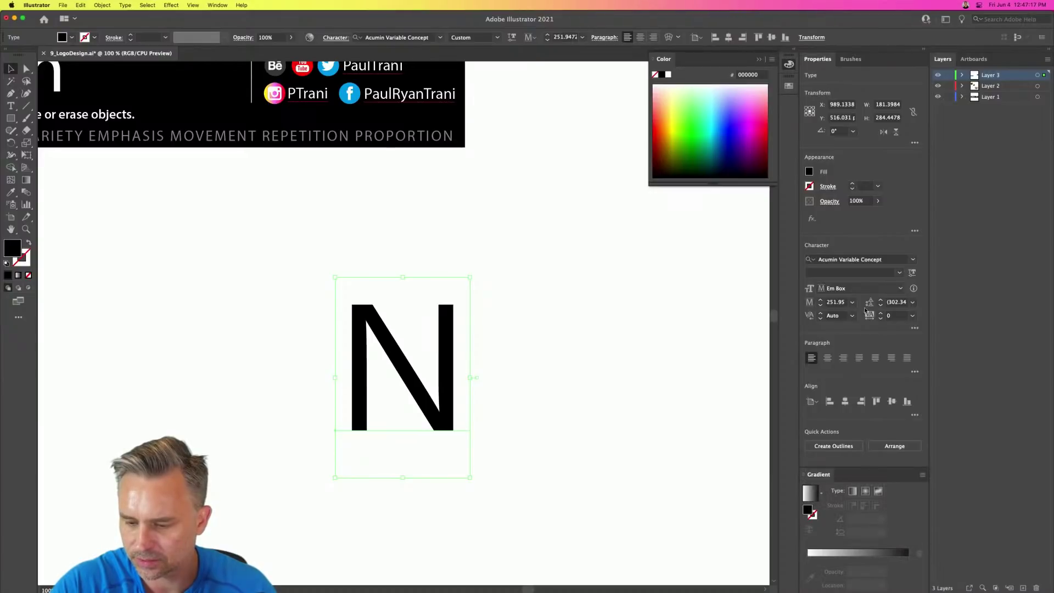
pyautogui.scroll(-4, 858, 238)
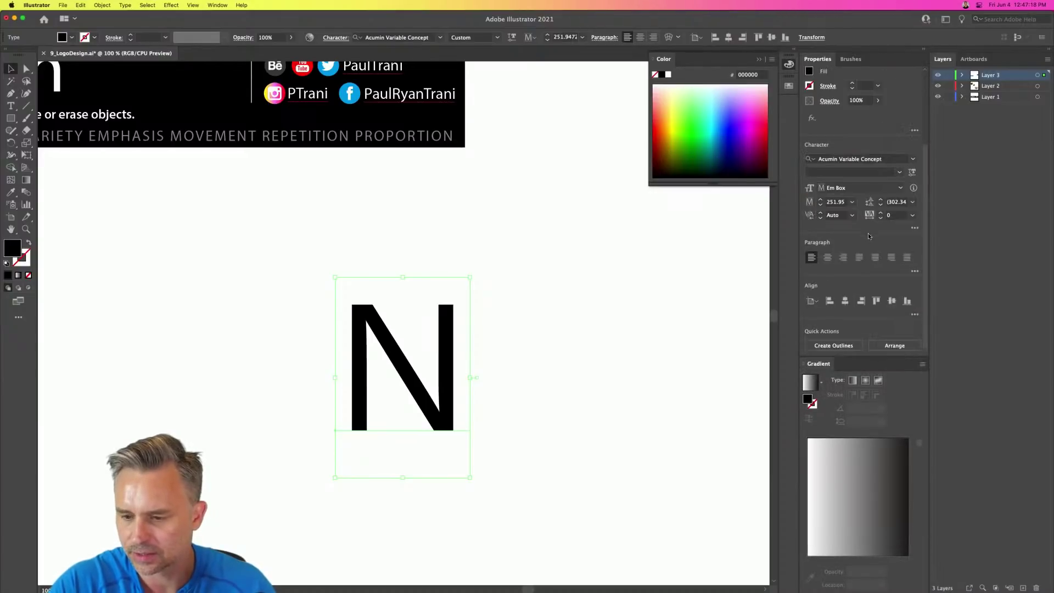
# Step: Compare the slab serif fonts on the letter N and apply Superclarendon Light
pyautogui.click(906, 155)
pyautogui.scroll(-5, 875, 477)
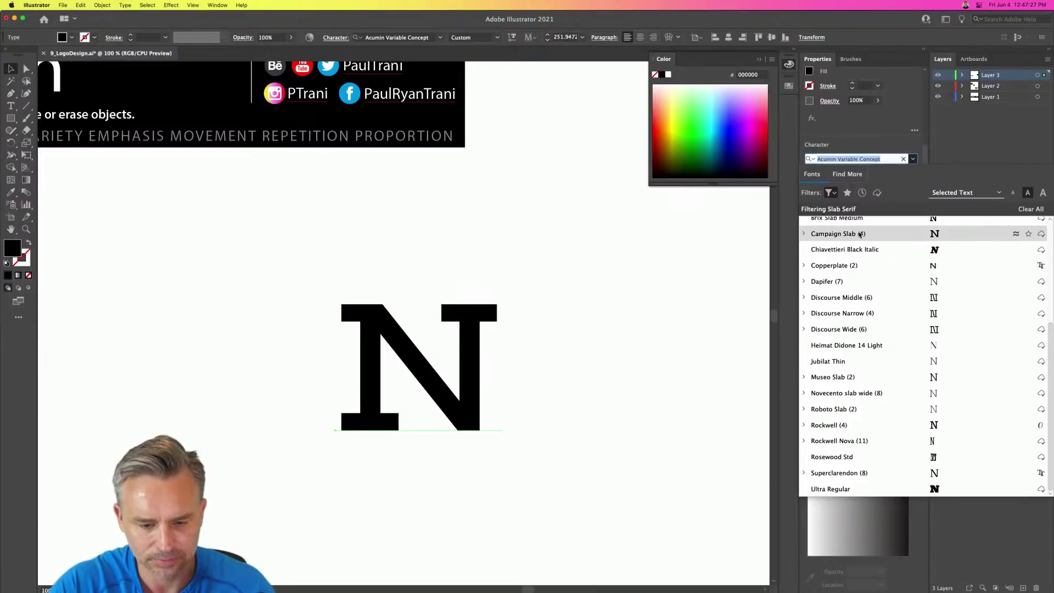
pyautogui.scroll(5, 859, 222)
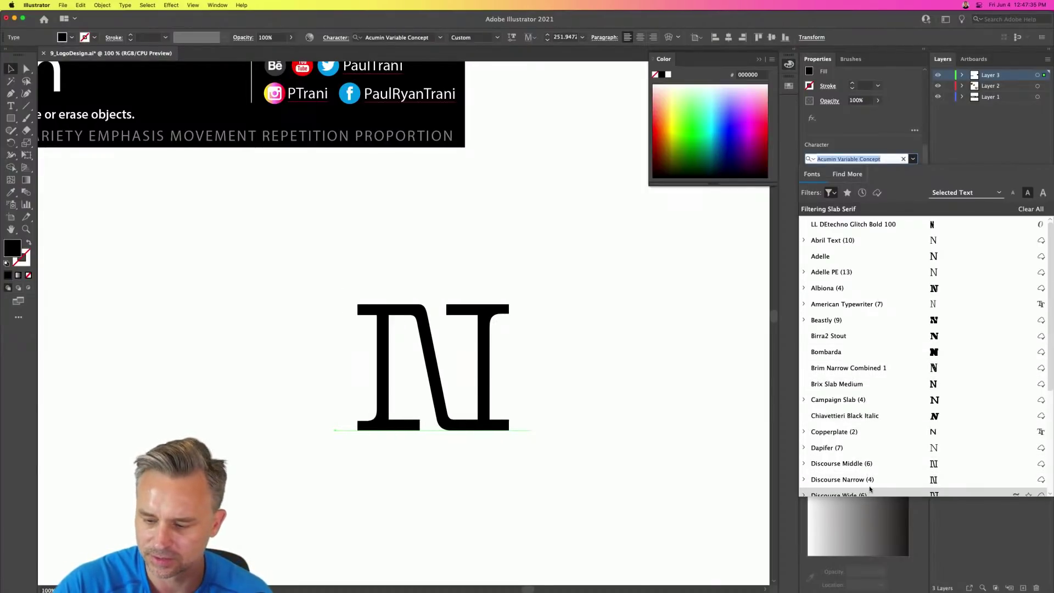
pyautogui.scroll(-5, 870, 486)
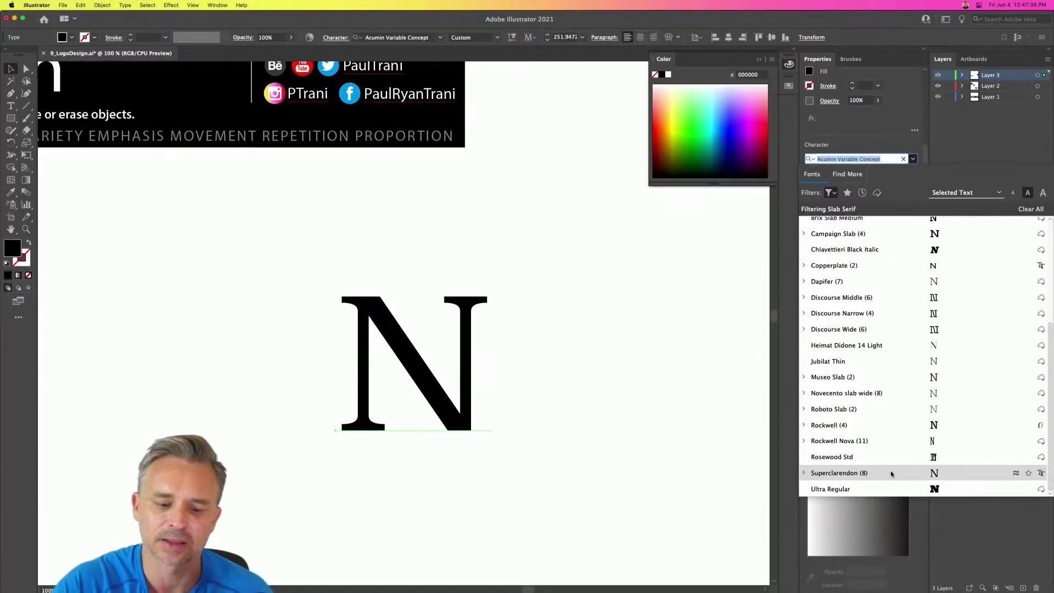
pyautogui.scroll(1, 891, 473)
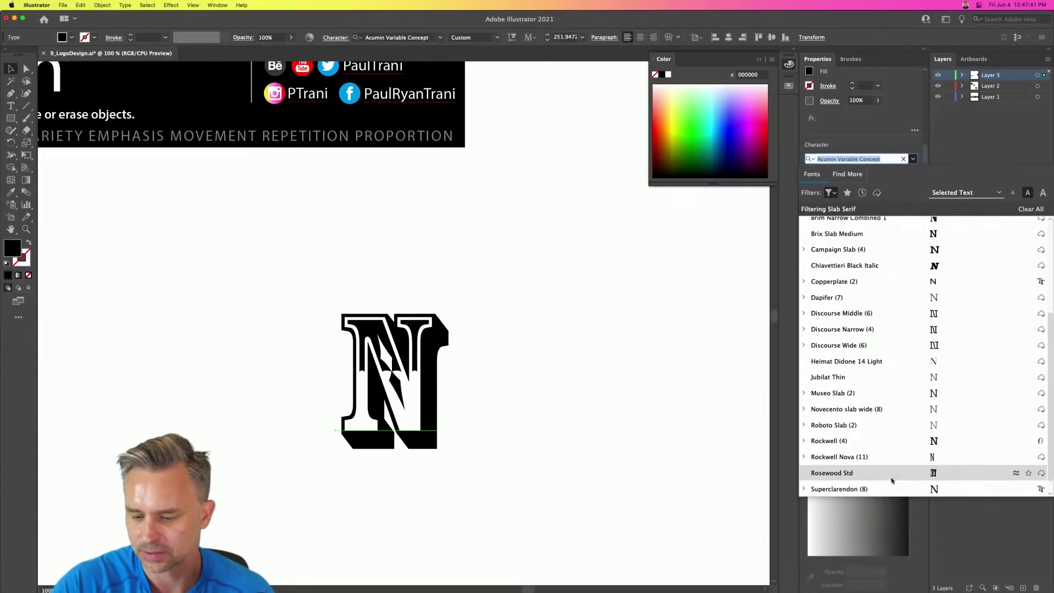
pyautogui.click(895, 486)
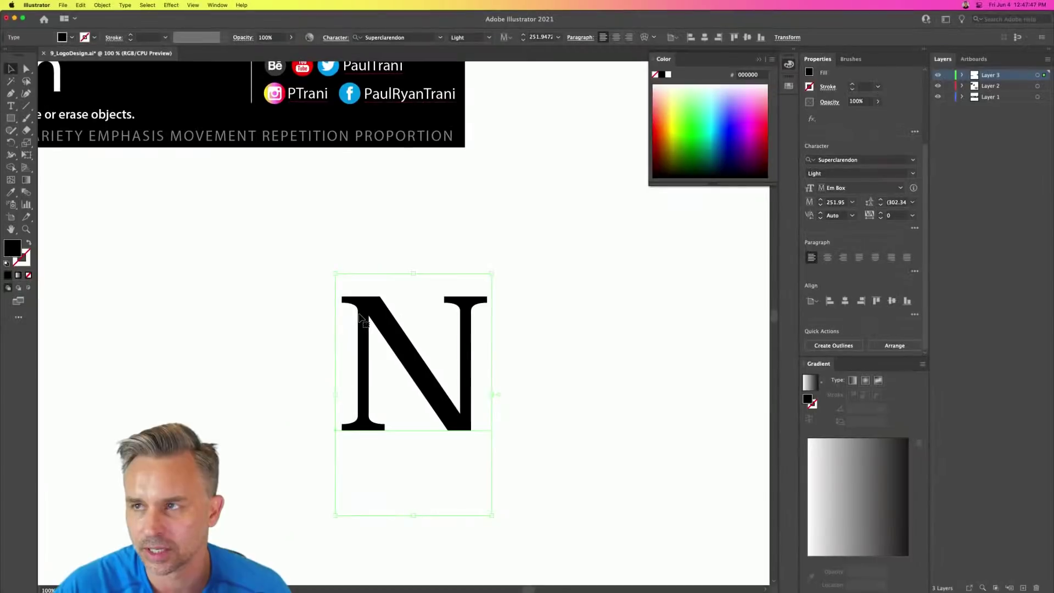
# Step: Draw a black square about 98 × 98 px just above and to the right of the letter N
pyautogui.click(282, 219)
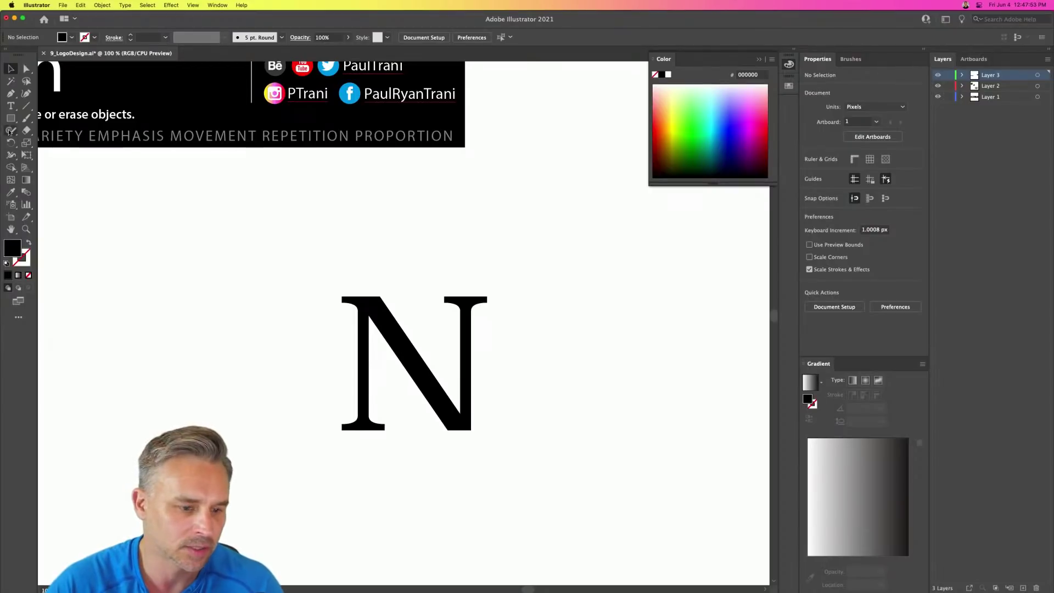
pyautogui.press('m')
pyautogui.moveTo(517, 240); pyautogui.dragTo(586, 307)
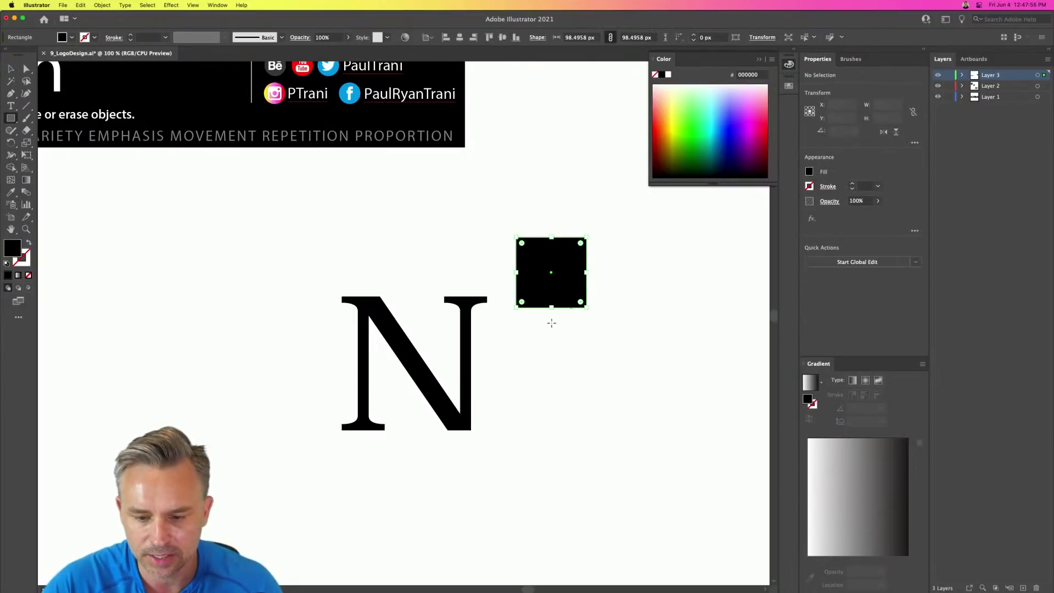
# Step: Round two opposite corners of the black square fully into a leaf shape and scale it to about 82 × 82 px
pyautogui.click(25, 68)
pyautogui.moveTo(497, 221); pyautogui.dragTo(543, 255)
pyautogui.moveTo(594, 333); pyautogui.dragTo(580, 297)
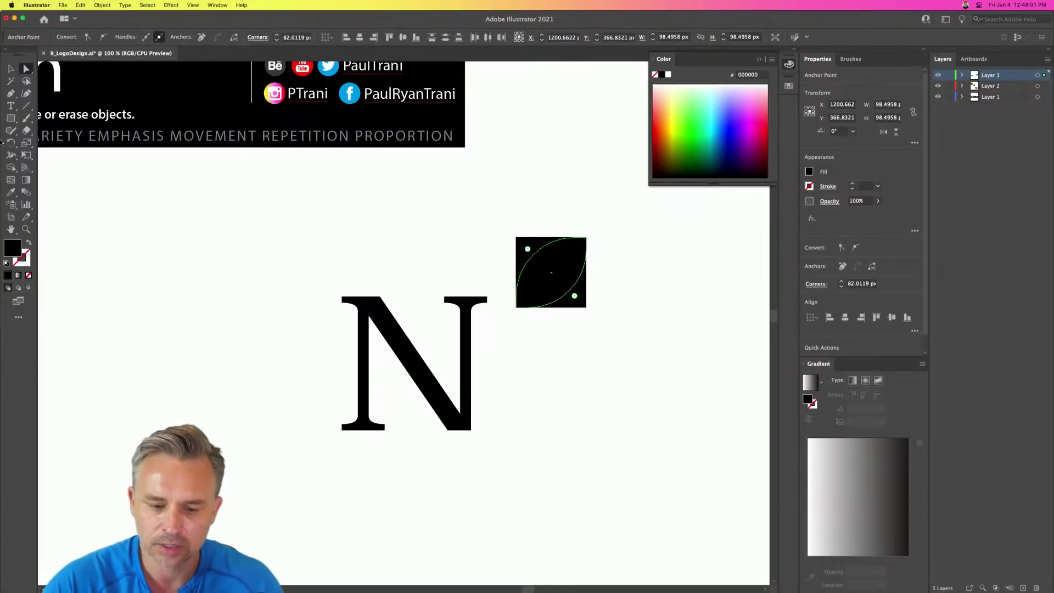
pyautogui.click(10, 69)
pyautogui.moveTo(588, 236)
pyautogui.mouseDown()
pyautogui.moveTo(571, 269)
pyautogui.moveTo(576, 249)
pyautogui.mouseUp()
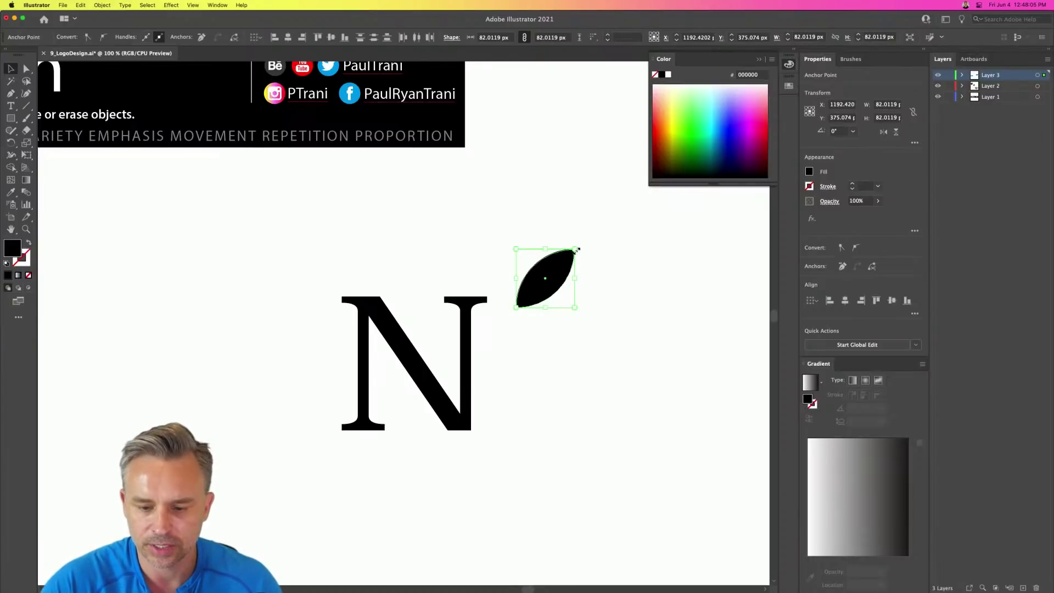
# Step: Place the leaf against the right side of the letter N and fill it with green 009861
pyautogui.moveTo(516, 312); pyautogui.dragTo(494, 343)
pyautogui.moveTo(695, 137)
pyautogui.mouseDown()
pyautogui.moveTo(700, 114)
pyautogui.moveTo(684, 113)
pyautogui.moveTo(686, 144)
pyautogui.moveTo(699, 145)
pyautogui.mouseUp()
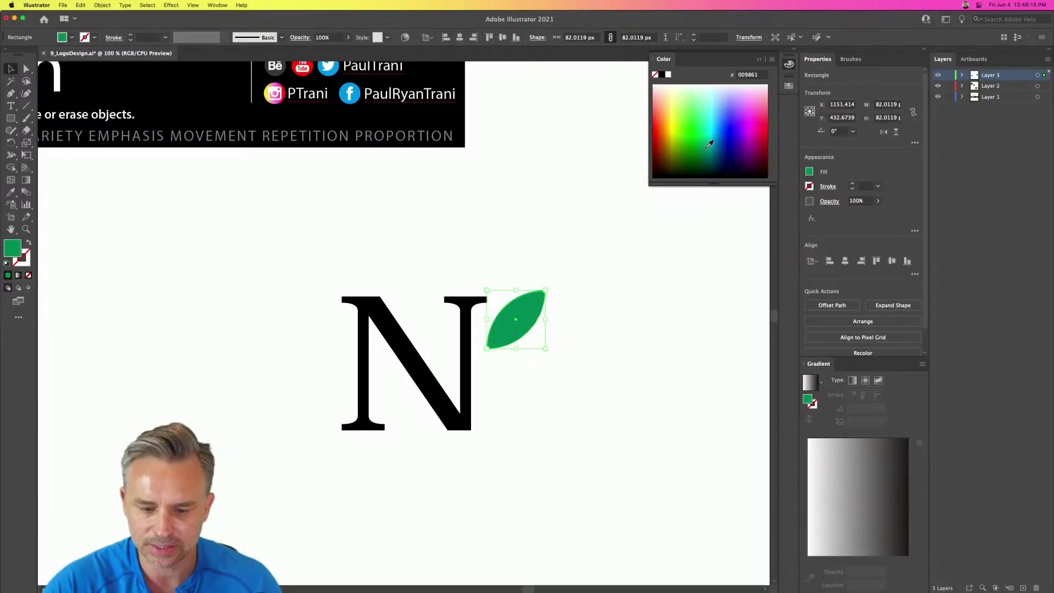
pyautogui.click(171, 235)
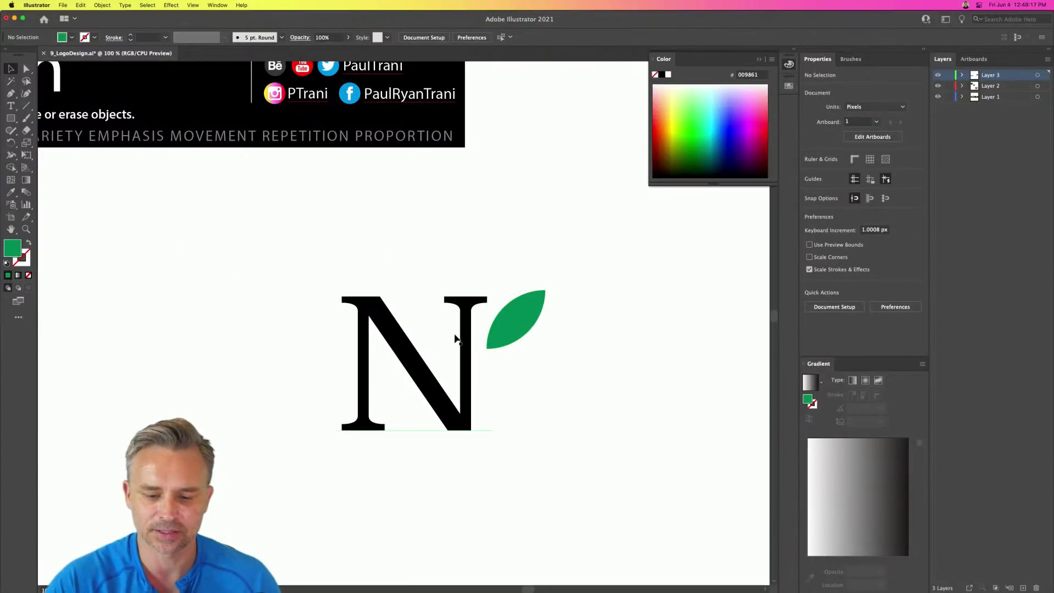
pyautogui.click(510, 314)
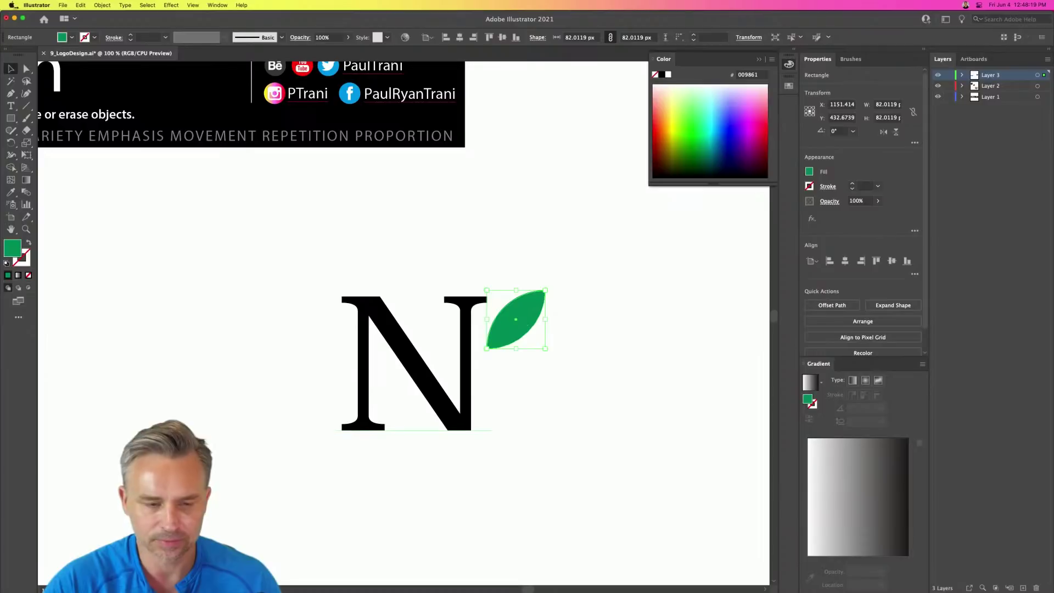
pyautogui.click(103, 5)
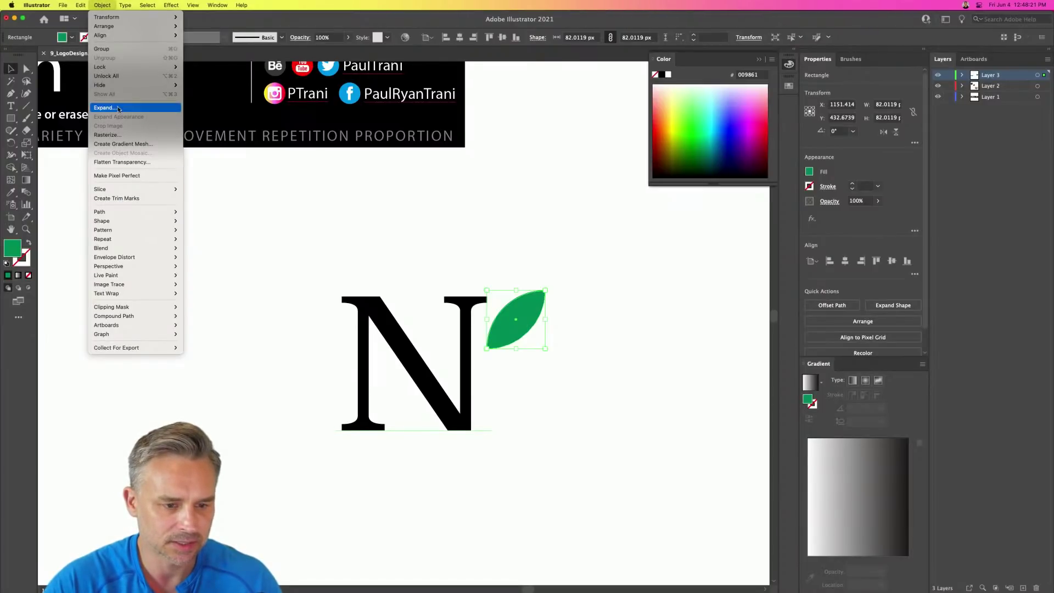
pyautogui.click(519, 285)
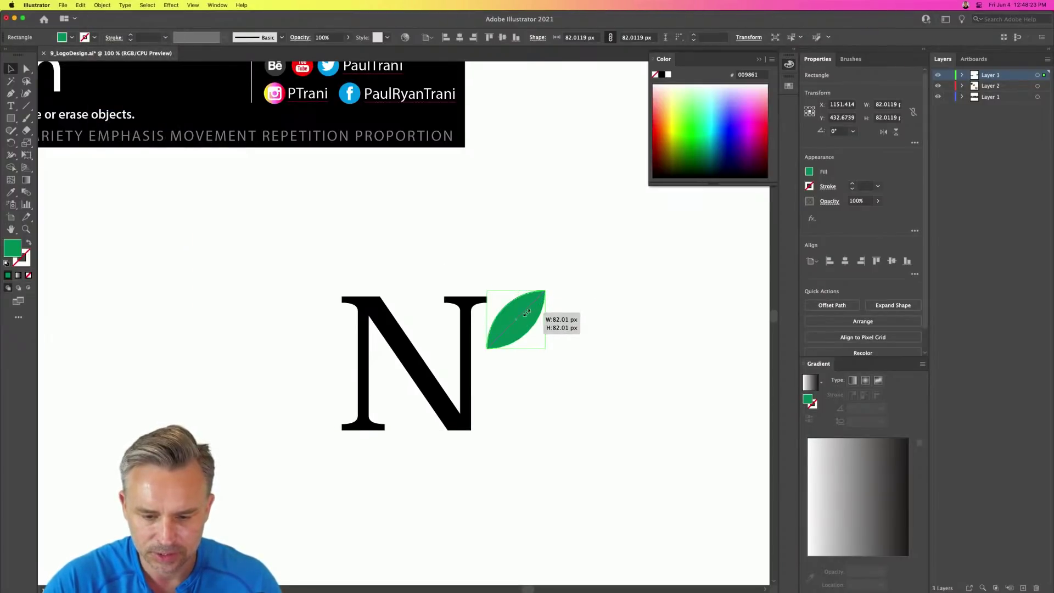
pyautogui.click(102, 5)
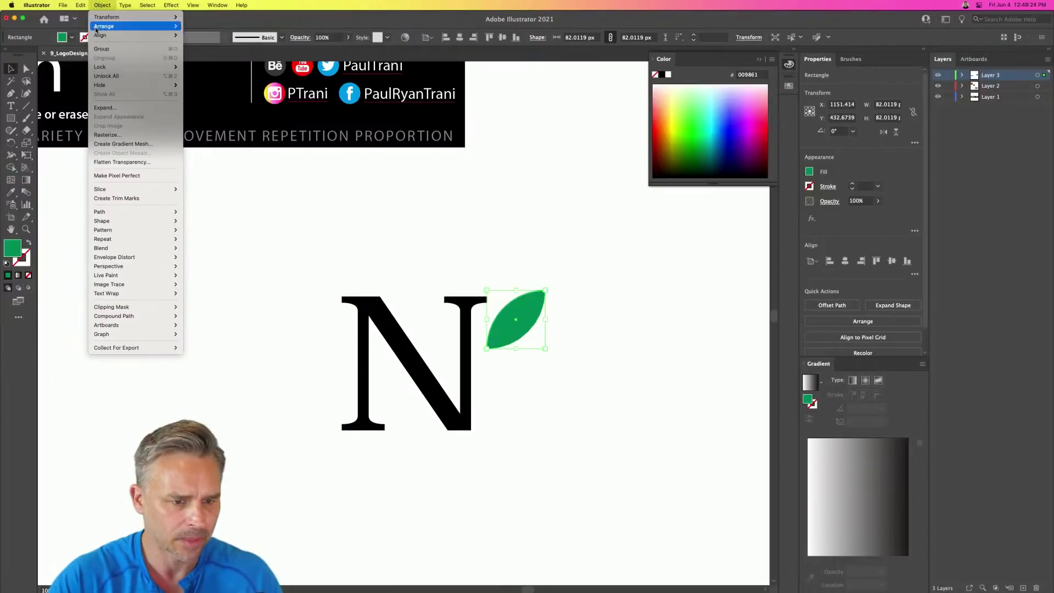
pyautogui.click(97, 109)
pyautogui.moveTo(546, 291); pyautogui.dragTo(584, 275)
pyautogui.press('super+z')
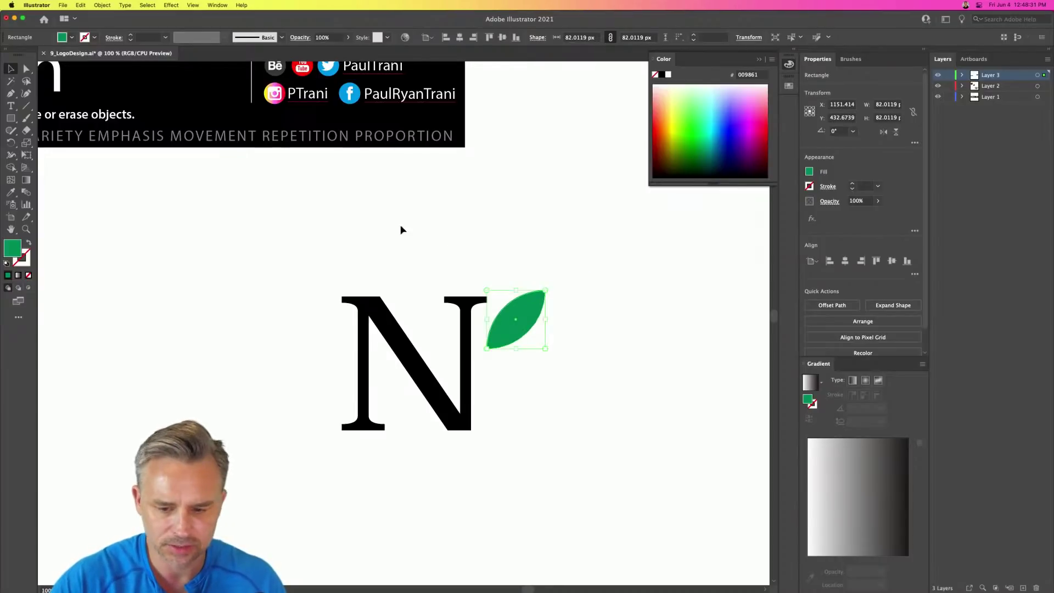
pyautogui.click(80, 4)
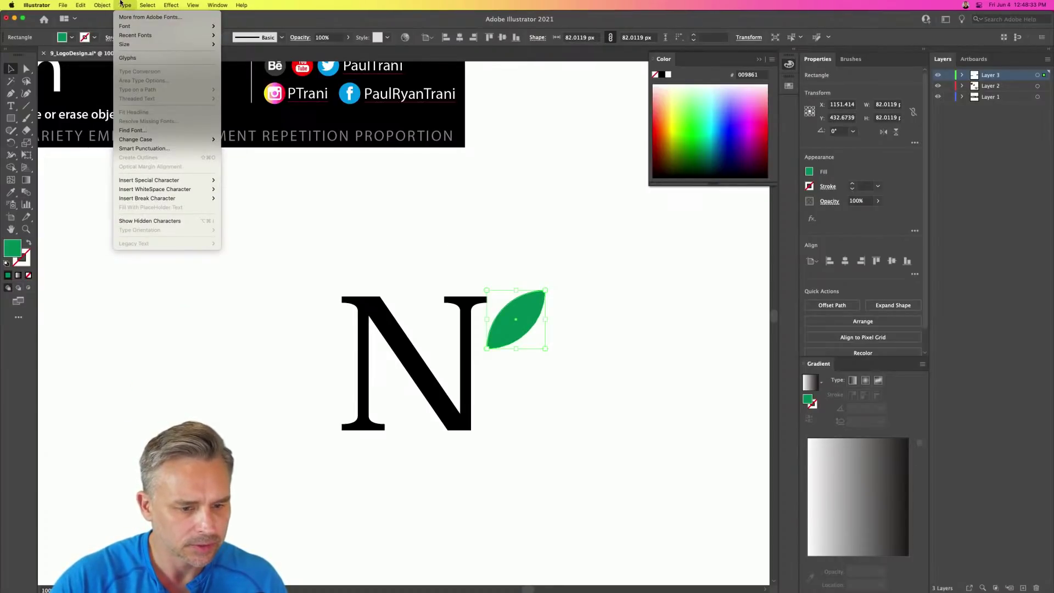
pyautogui.moveTo(102, 5)
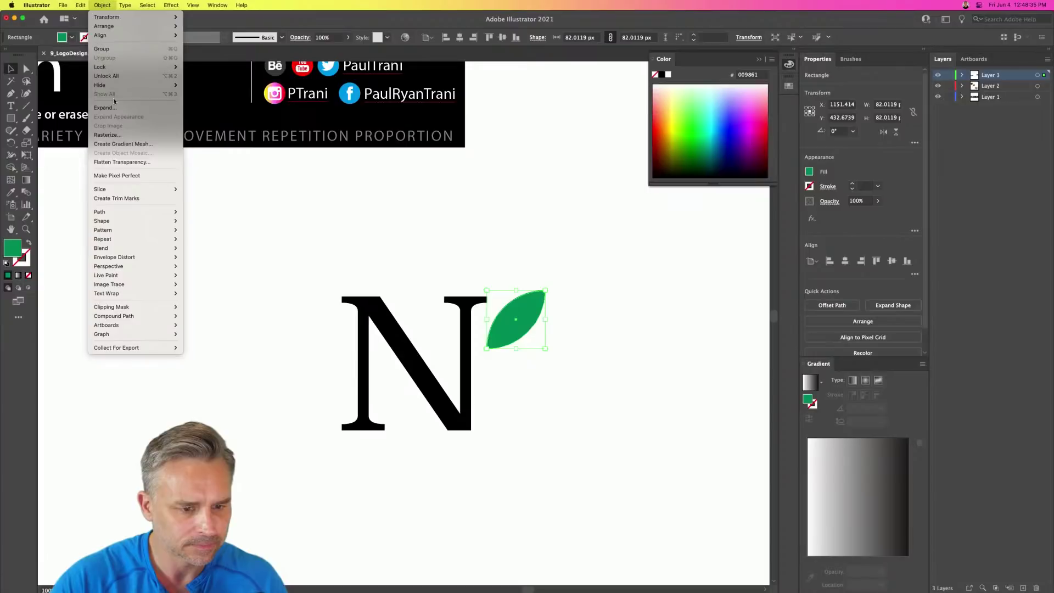
pyautogui.press('Escape')
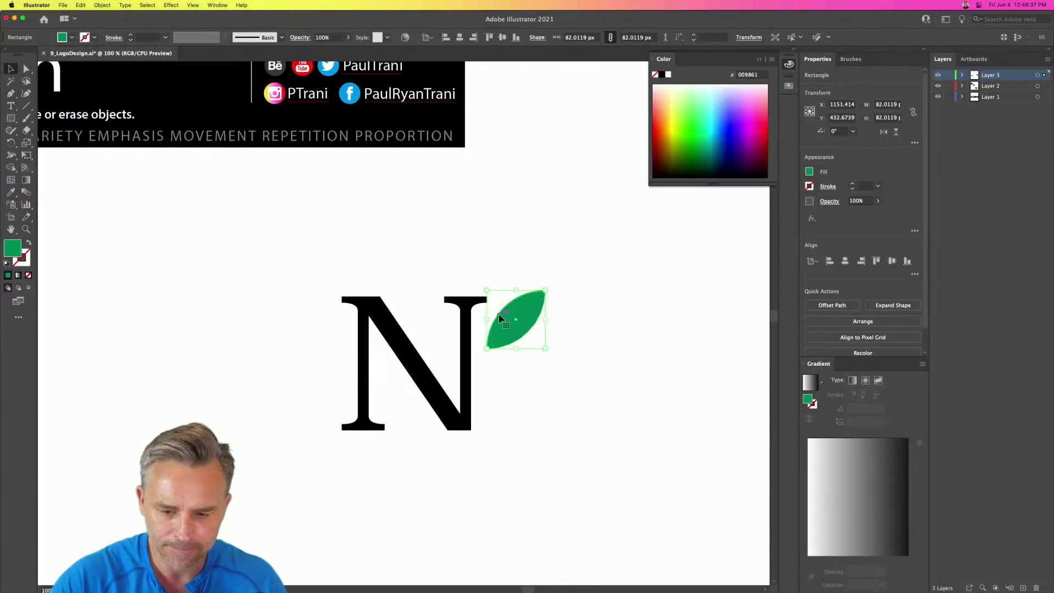
# Step: Scale the letter N up proportionally, extending it down and to the left away from the leaf
pyautogui.click(367, 329)
pyautogui.moveTo(333, 514); pyautogui.dragTo(295, 578)
pyautogui.click(252, 320)
# Step: Reposition the leaf against the N's right stem and add a copy left of the stem, rotated about 87°
pyautogui.moveTo(519, 324); pyautogui.dragTo(514, 314)
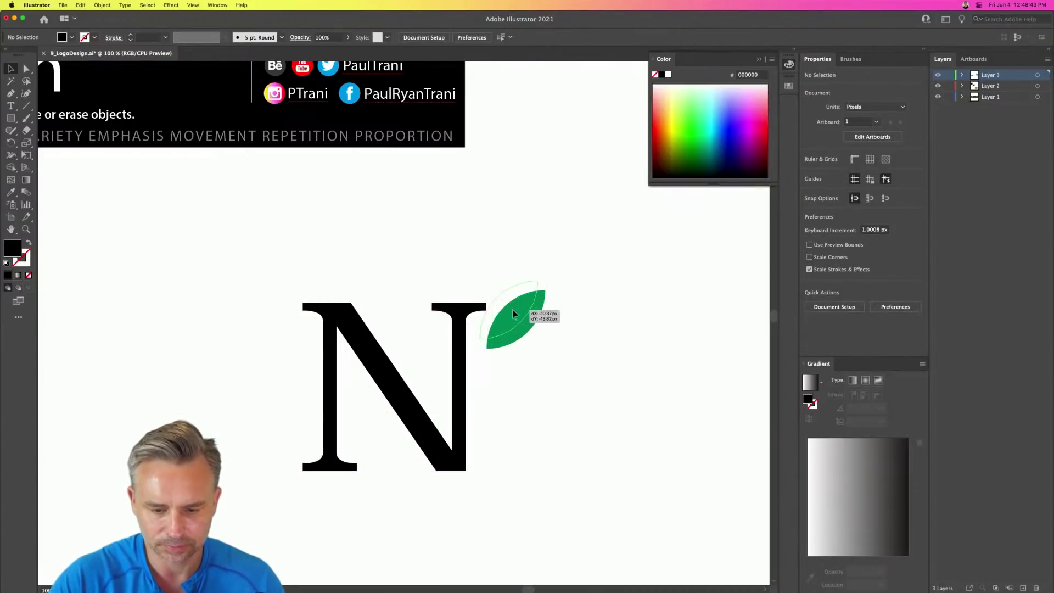
pyautogui.moveTo(522, 272); pyautogui.dragTo(331, 366)
pyautogui.moveTo(388, 325); pyautogui.dragTo(412, 341)
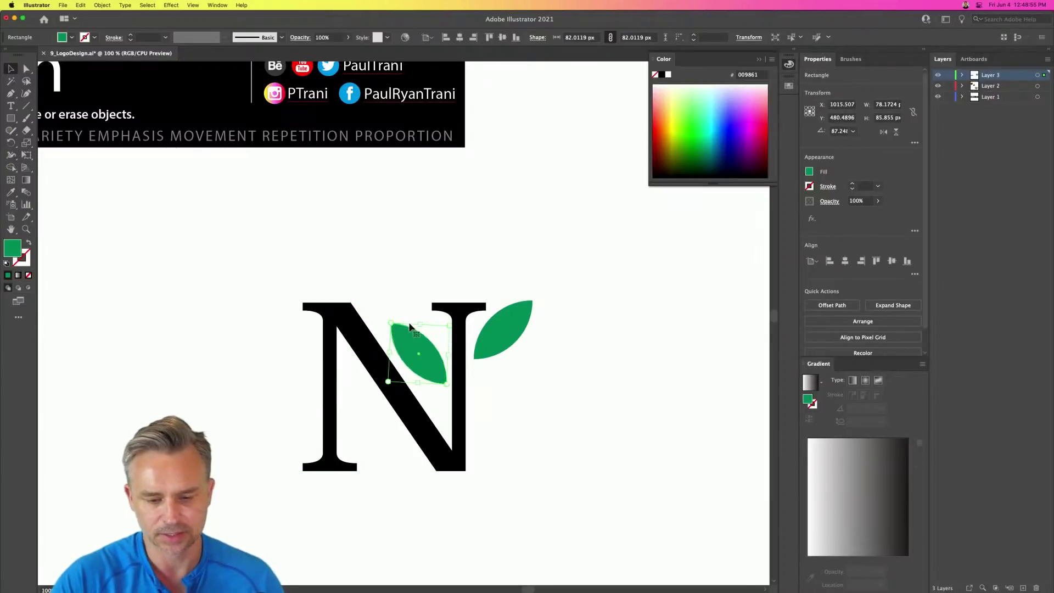
pyautogui.click(411, 248)
# Step: Draw a green circle about 41 × 41 px just above the left end of the N's upper-right serif
pyautogui.click(12, 119)
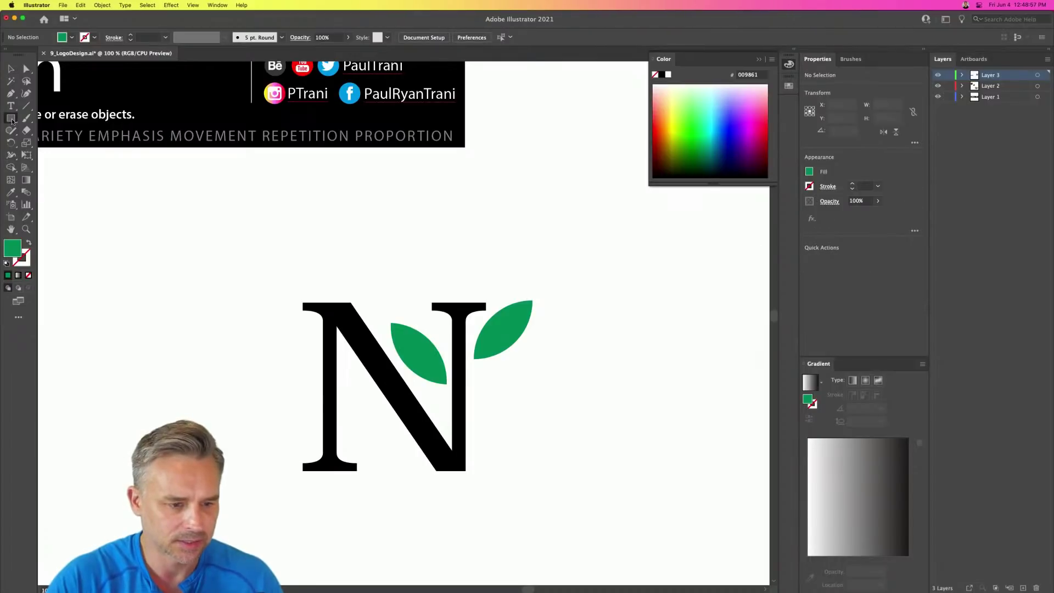
pyautogui.click(61, 143)
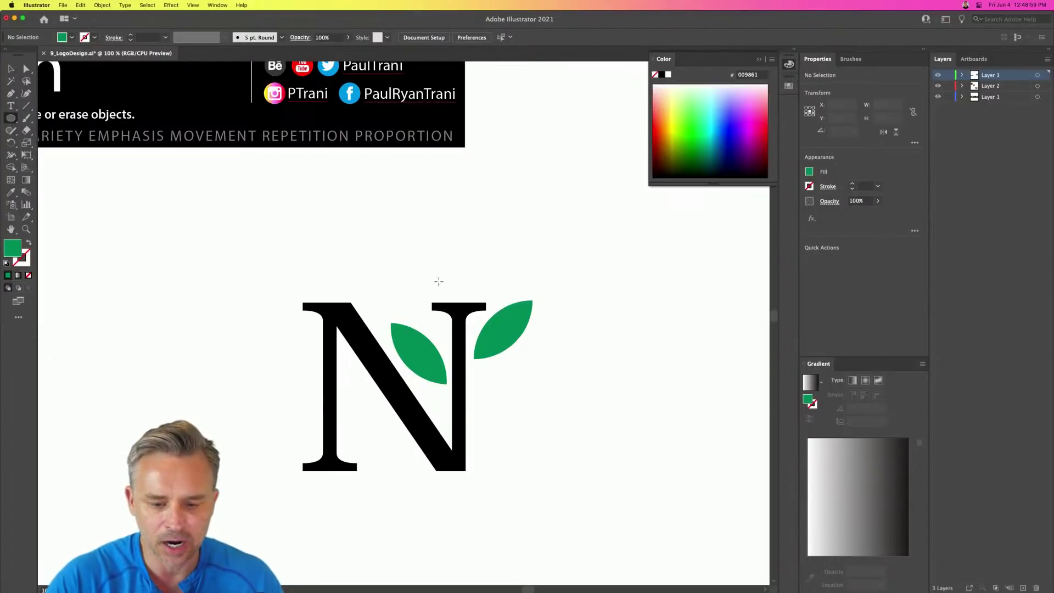
pyautogui.moveTo(452, 268); pyautogui.dragTo(436, 293)
pyautogui.click(11, 69)
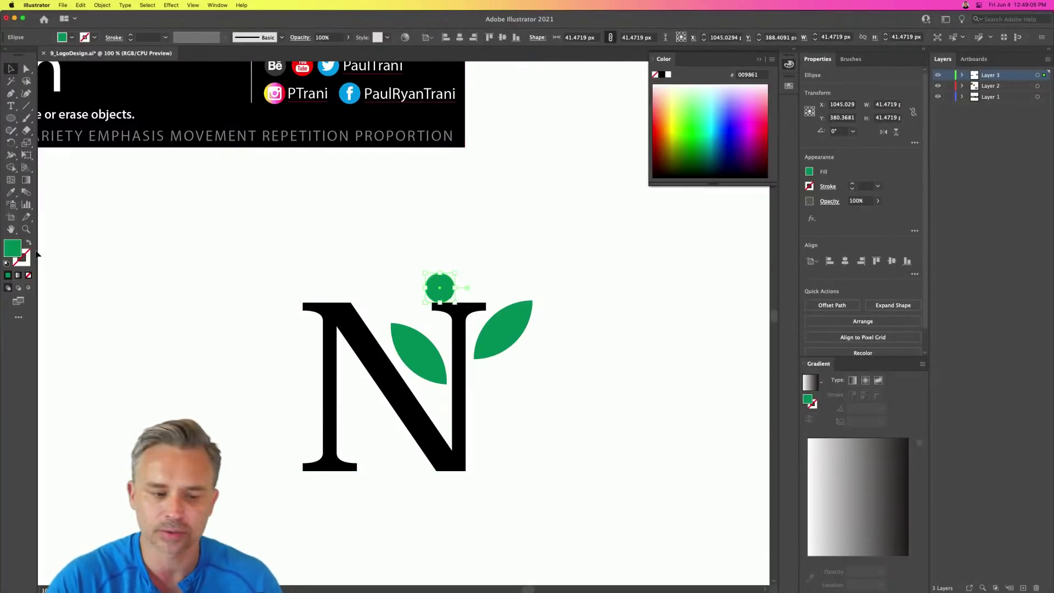
# Step: Recolour the circle above the N golden yellow EABD00 and scale it down slightly
pyautogui.doubleClick(16, 249)
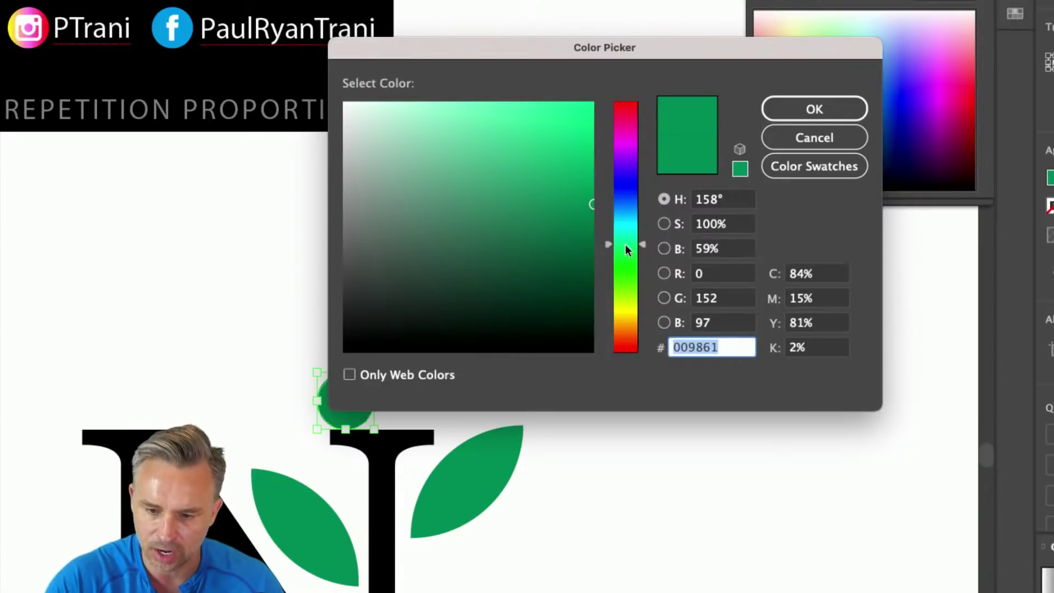
pyautogui.moveTo(644, 243); pyautogui.dragTo(652, 104)
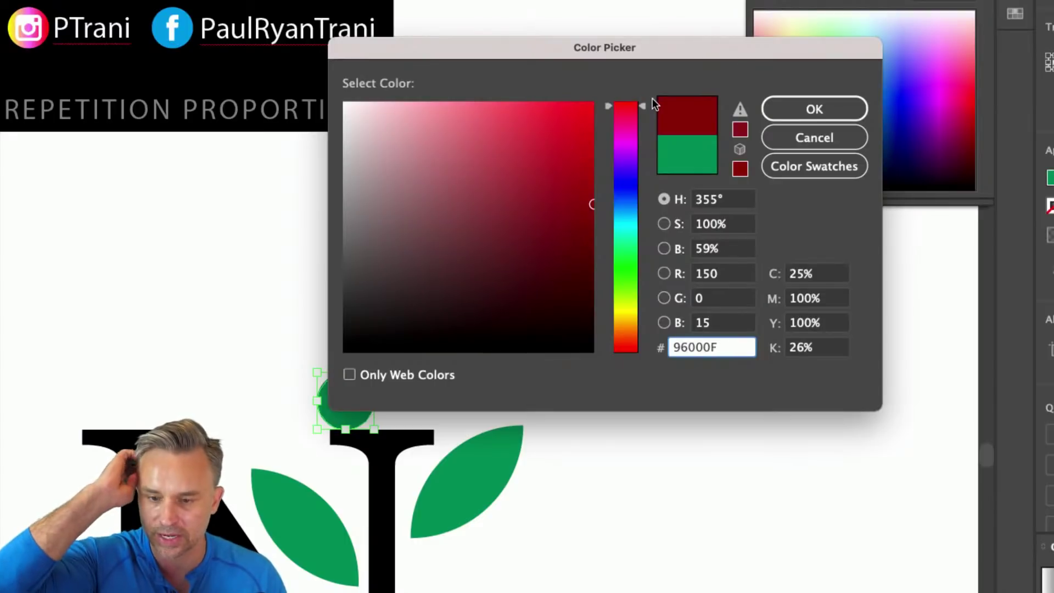
pyautogui.moveTo(635, 309)
pyautogui.mouseDown()
pyautogui.moveTo(637, 334)
pyautogui.moveTo(632, 312)
pyautogui.mouseUp()
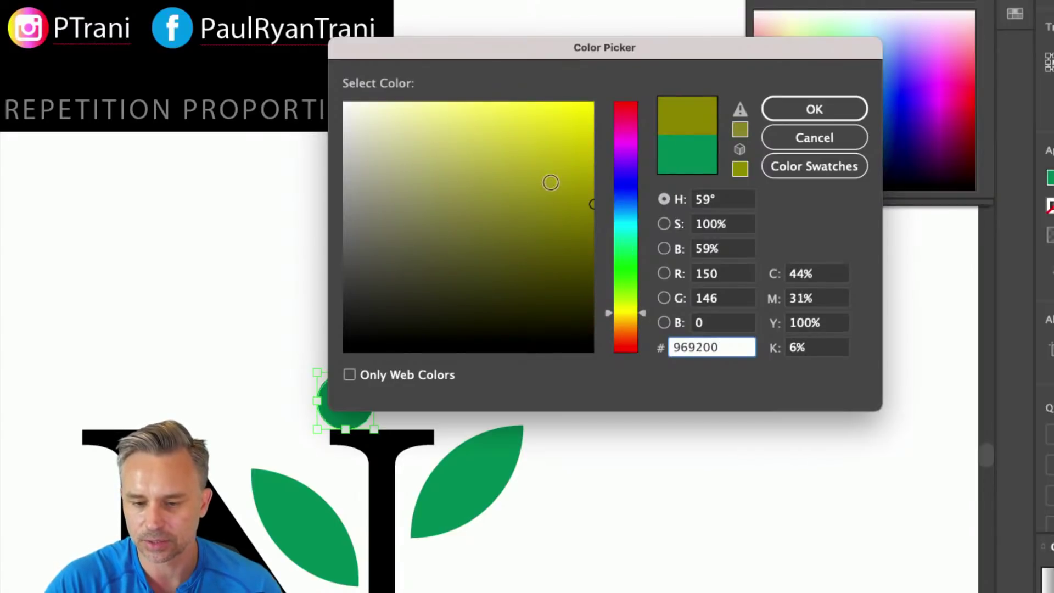
pyautogui.click(597, 167)
pyautogui.moveTo(597, 168); pyautogui.dragTo(593, 163)
pyautogui.moveTo(625, 343); pyautogui.dragTo(632, 323)
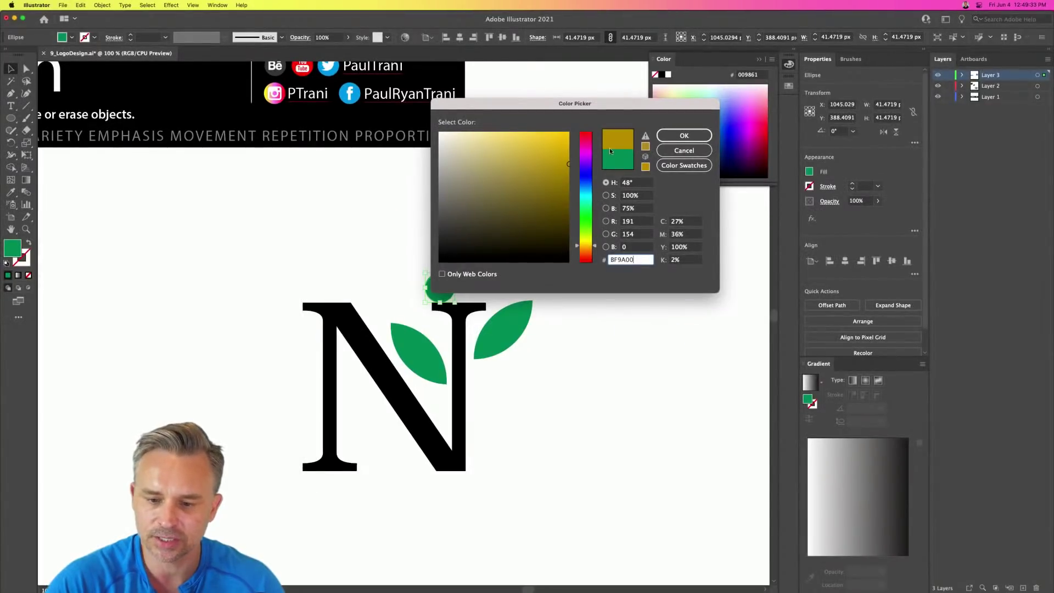
pyautogui.click(685, 135)
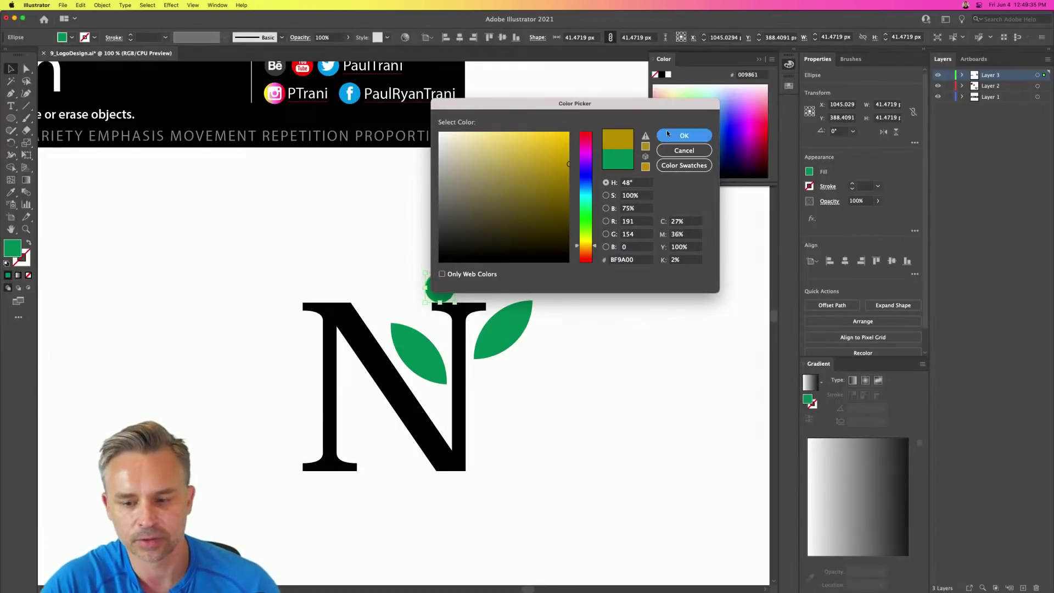
pyautogui.doubleClick(11, 249)
pyautogui.moveTo(567, 156); pyautogui.dragTo(572, 144)
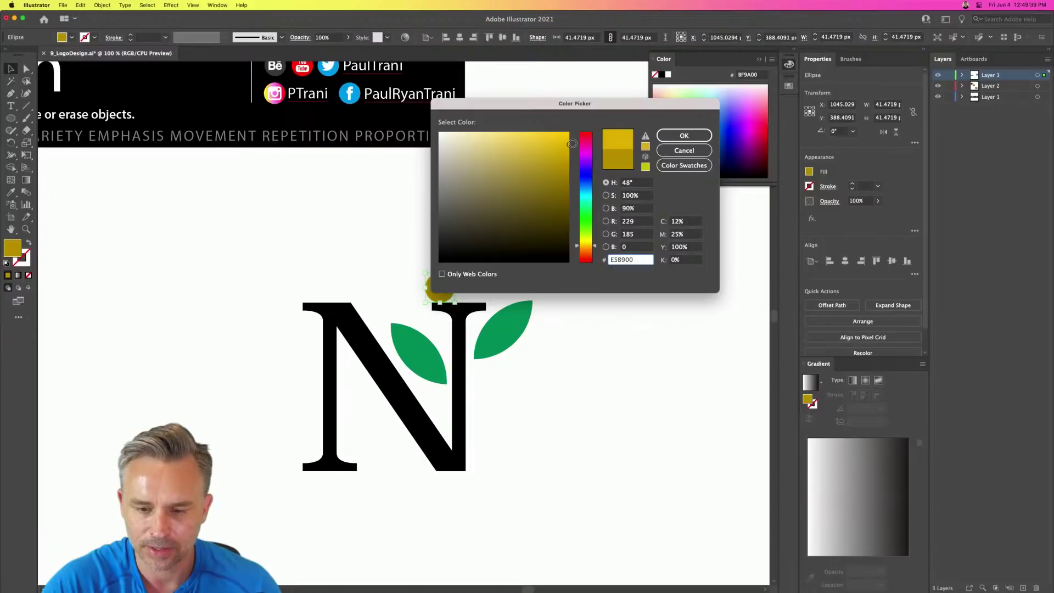
pyautogui.click(669, 137)
pyautogui.moveTo(457, 271); pyautogui.dragTo(453, 277)
pyautogui.click(400, 251)
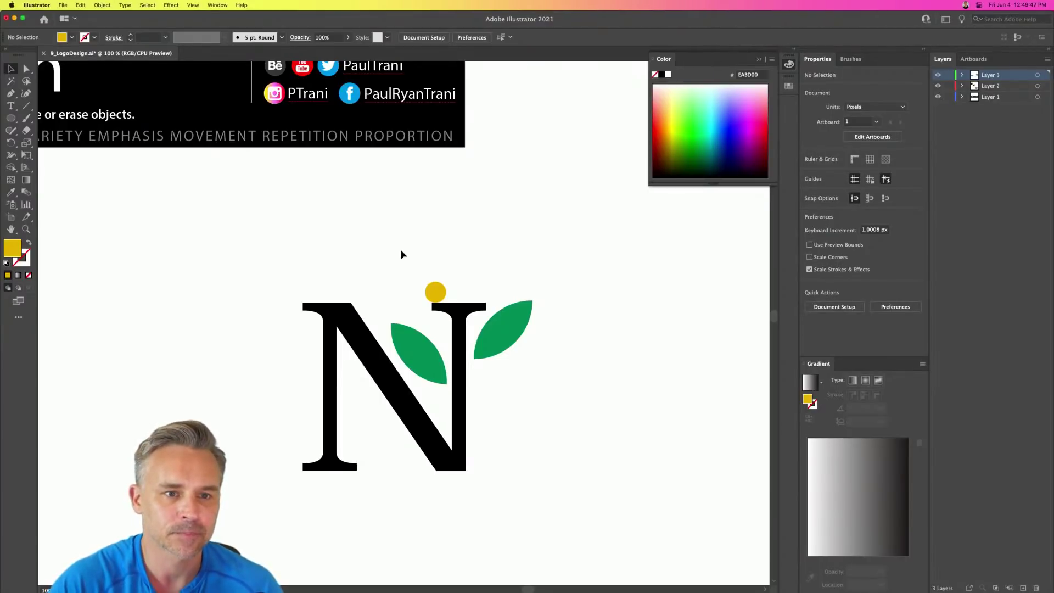
# Step: Select all the overlapping outline circles and remove their outer left, right and upper regions with the Shape Builder tool
pyautogui.press('super+0')
pyautogui.click(26, 229)
pyautogui.moveTo(246, 412); pyautogui.dragTo(561, 575)
pyautogui.click(10, 69)
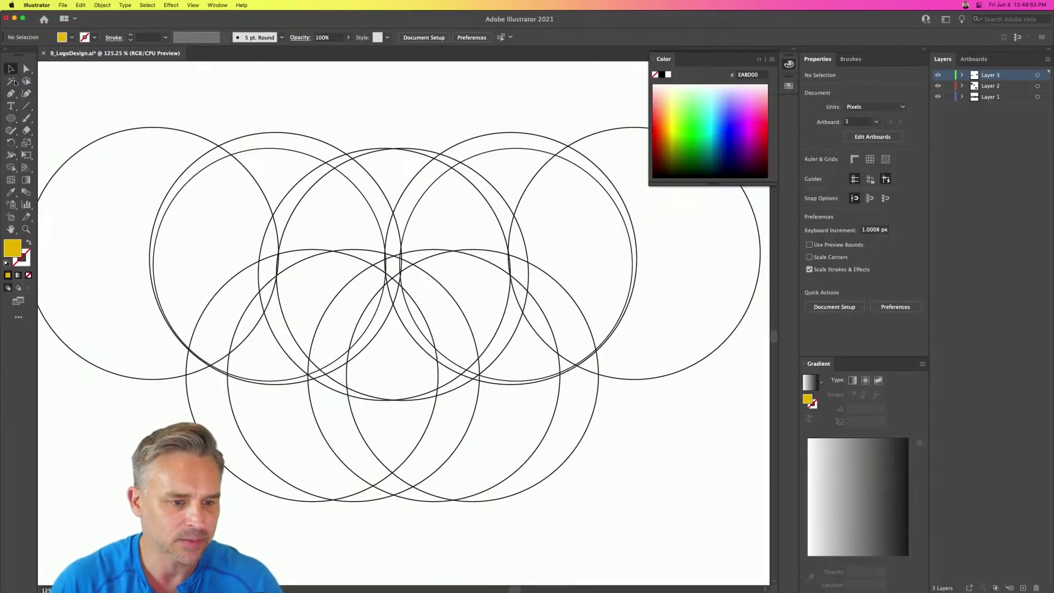
pyautogui.moveTo(123, 96); pyautogui.dragTo(645, 519)
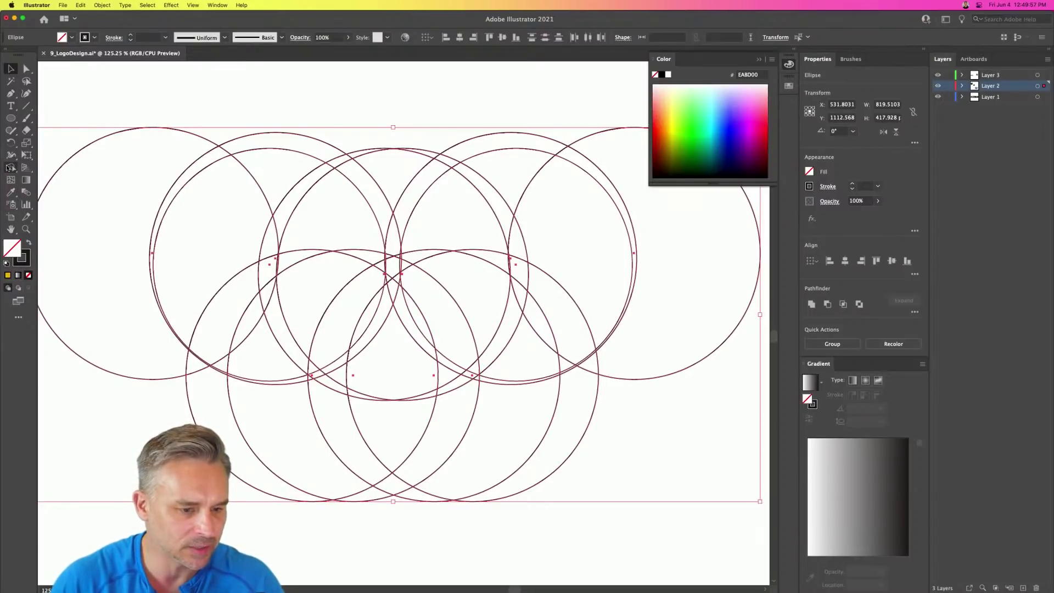
pyautogui.click(11, 167)
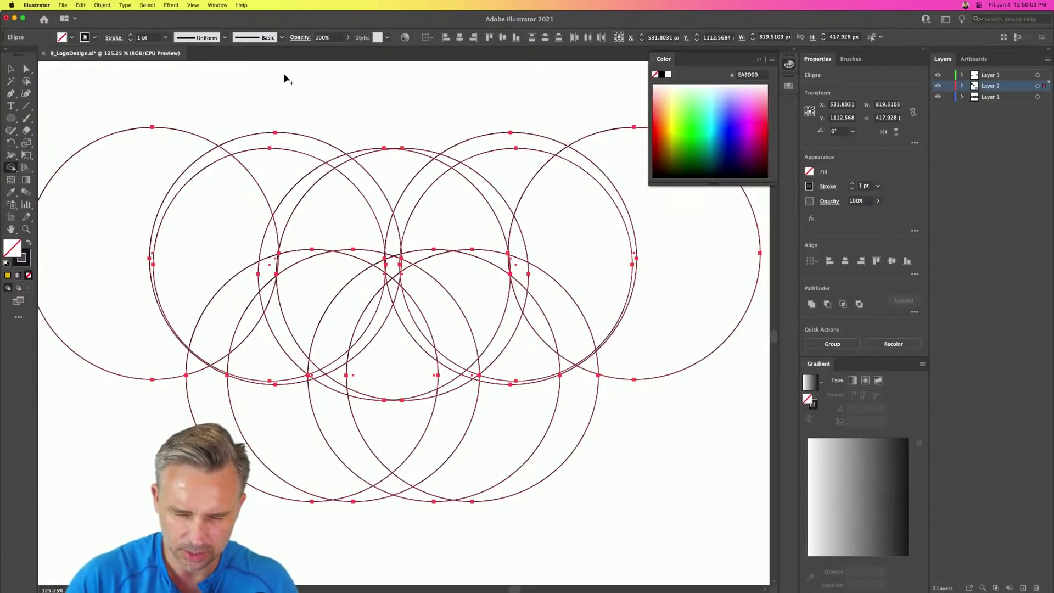
pyautogui.hscroll(-1, 258, 86)
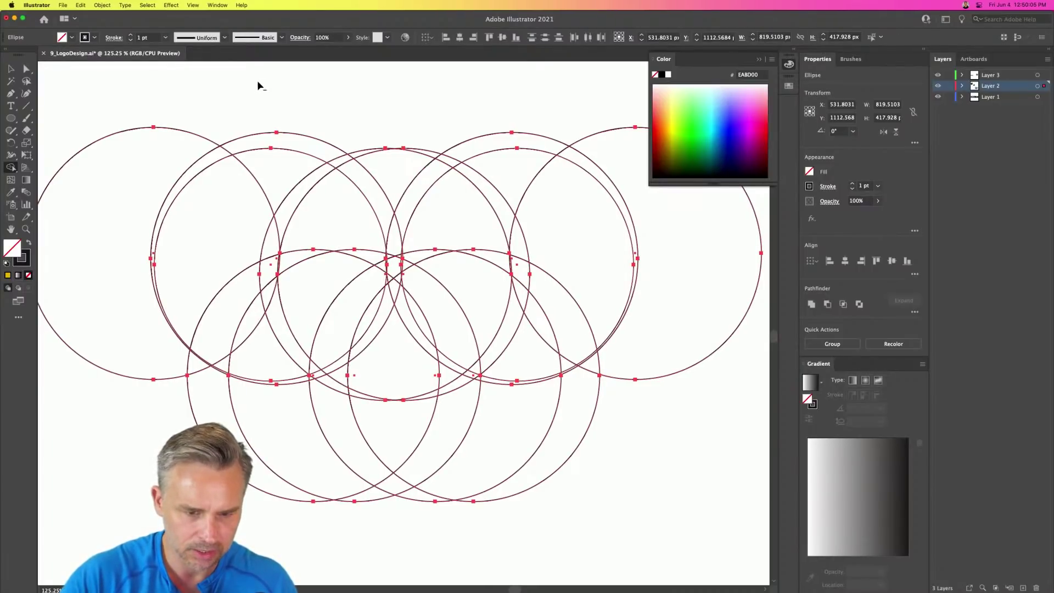
pyautogui.moveTo(192, 87)
pyautogui.mouseDown()
pyautogui.moveTo(163, 157)
pyautogui.moveTo(182, 232)
pyautogui.moveTo(172, 332)
pyautogui.moveTo(131, 438)
pyautogui.mouseUp()
pyautogui.moveTo(561, 86)
pyautogui.mouseDown()
pyautogui.moveTo(585, 293)
pyautogui.moveTo(641, 324)
pyautogui.moveTo(661, 399)
pyautogui.moveTo(645, 448)
pyautogui.mouseUp()
pyautogui.moveTo(563, 226); pyautogui.dragTo(520, 247)
pyautogui.moveTo(220, 120)
pyautogui.mouseDown()
pyautogui.moveTo(314, 142)
pyautogui.moveTo(394, 205)
pyautogui.moveTo(414, 197)
pyautogui.moveTo(436, 157)
pyautogui.moveTo(449, 157)
pyautogui.moveTo(377, 159)
pyautogui.mouseUp()
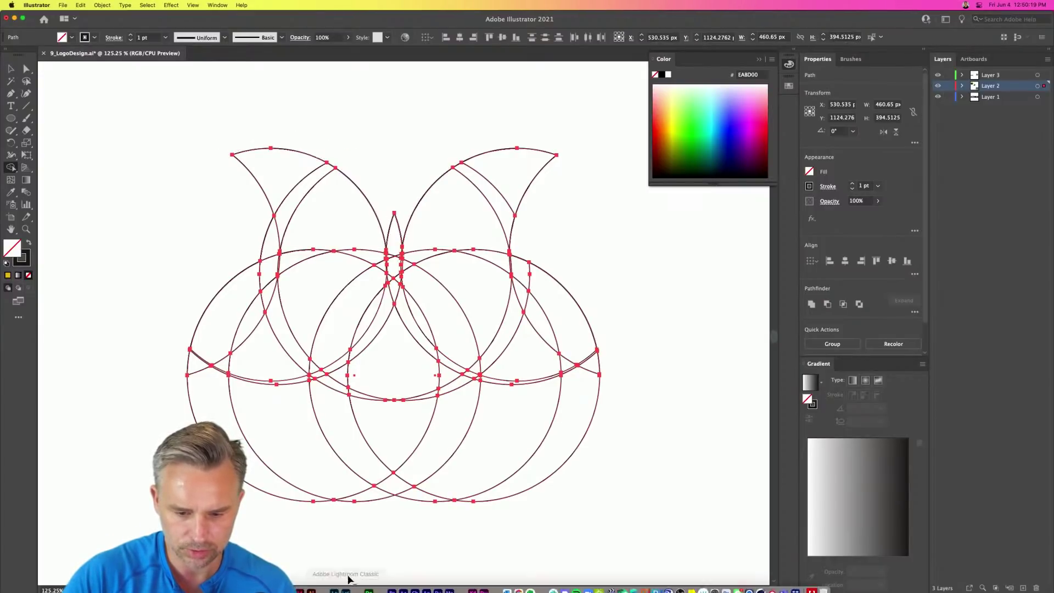
# Step: Trim the lower circle regions and the outer side slivers with Shape Builder to form a symmetrical butterfly outline
pyautogui.moveTo(247, 472)
pyautogui.mouseDown()
pyautogui.moveTo(460, 449)
pyautogui.moveTo(577, 497)
pyautogui.moveTo(457, 503)
pyautogui.mouseUp()
pyautogui.moveTo(313, 497); pyautogui.dragTo(320, 495)
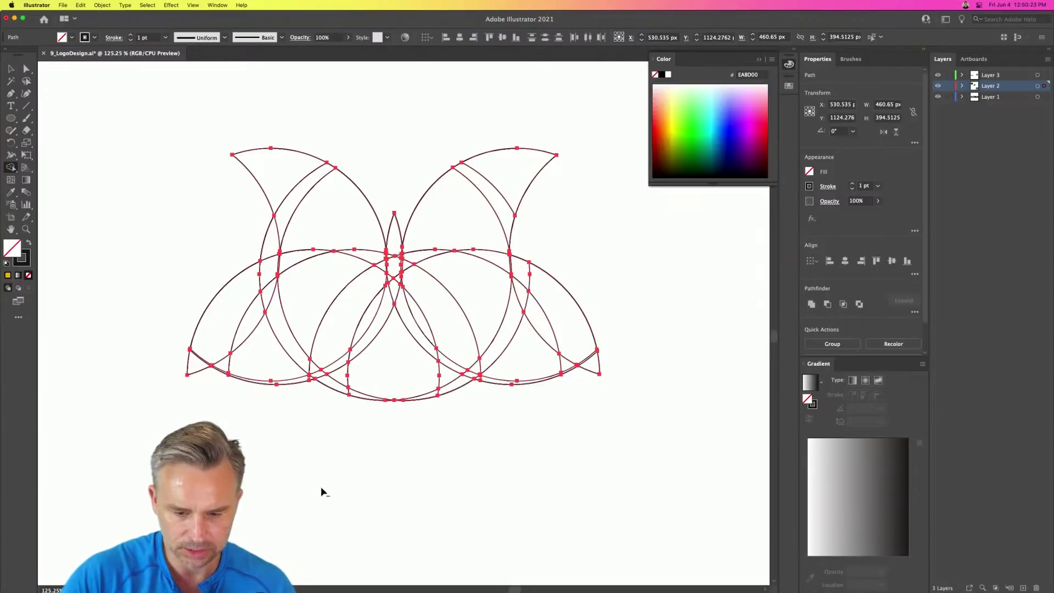
pyautogui.moveTo(329, 403)
pyautogui.mouseDown()
pyautogui.moveTo(411, 380)
pyautogui.moveTo(449, 392)
pyautogui.moveTo(437, 421)
pyautogui.moveTo(345, 403)
pyautogui.moveTo(444, 392)
pyautogui.moveTo(396, 419)
pyautogui.mouseUp()
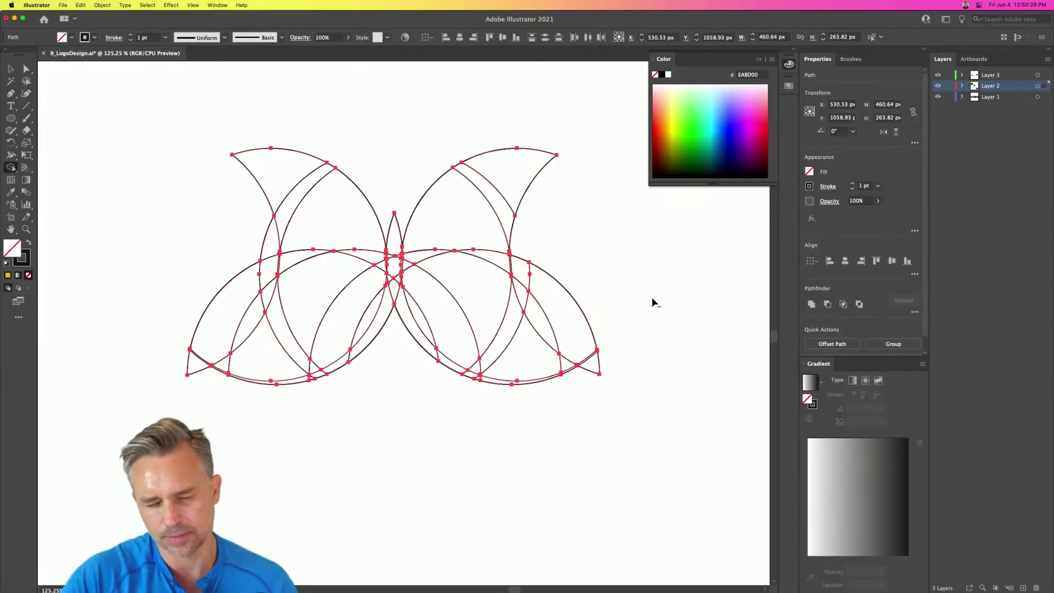
pyautogui.moveTo(521, 268)
pyautogui.mouseDown()
pyautogui.moveTo(581, 337)
pyautogui.moveTo(596, 388)
pyautogui.moveTo(584, 396)
pyautogui.mouseUp()
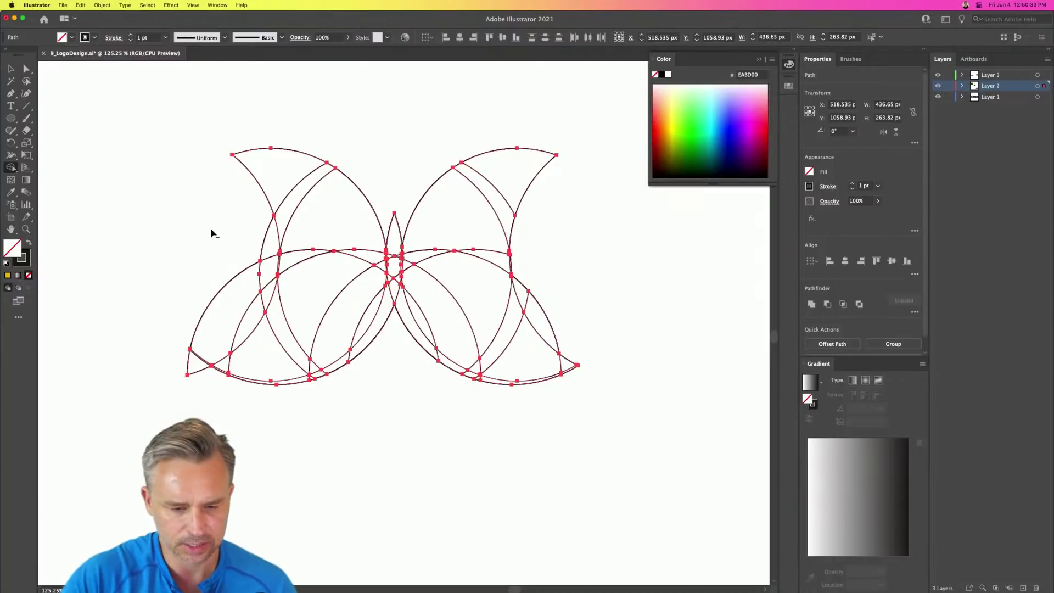
pyautogui.moveTo(267, 250)
pyautogui.mouseDown()
pyautogui.moveTo(270, 265)
pyautogui.moveTo(196, 321)
pyautogui.mouseUp()
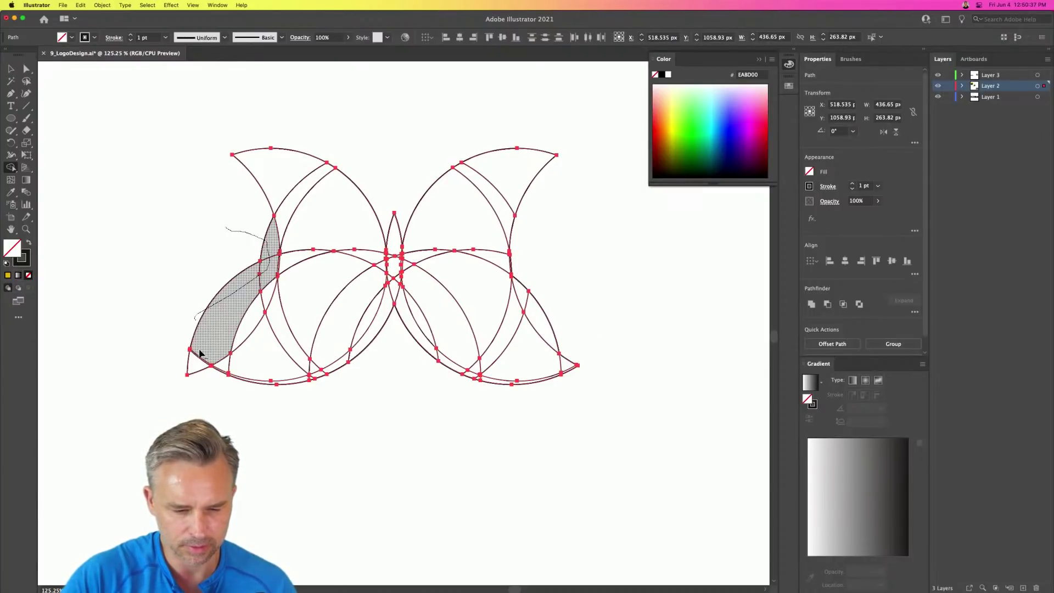
pyautogui.moveTo(182, 385); pyautogui.dragTo(173, 384)
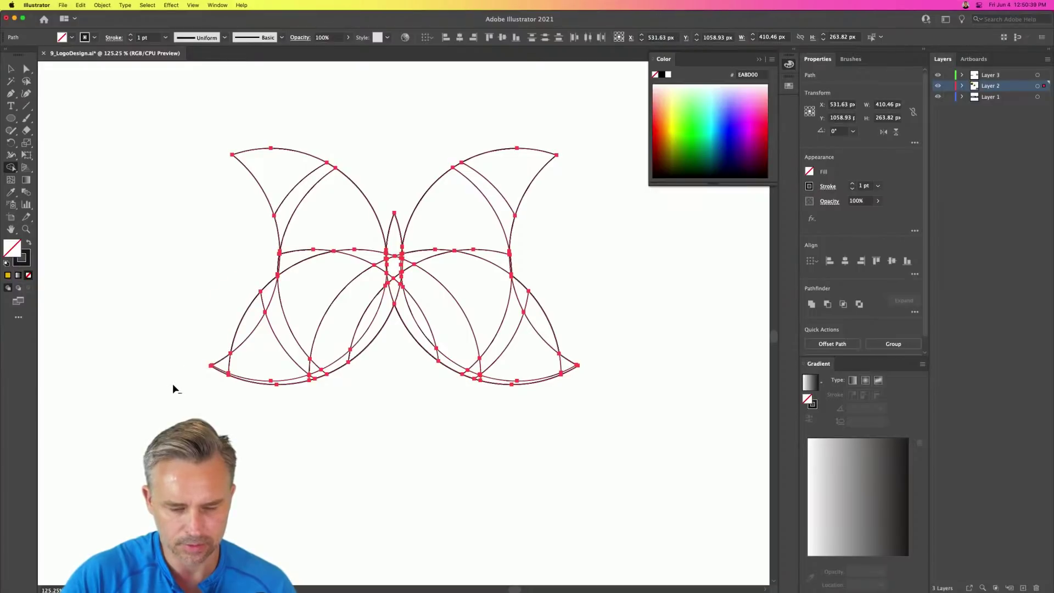
pyautogui.moveTo(322, 216)
pyautogui.mouseDown()
pyautogui.moveTo(307, 269)
pyautogui.moveTo(377, 207)
pyautogui.mouseUp()
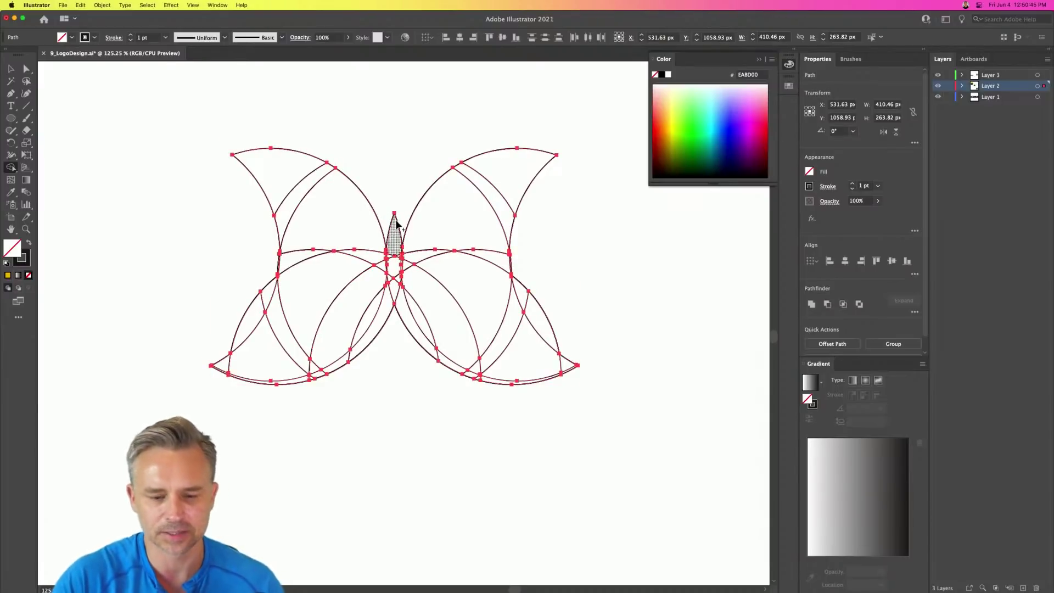
# Step: Merge the narrow regions between the two wings into a pointed body with the Shape Builder tool, and deselect the artwork
pyautogui.moveTo(393, 229)
pyautogui.mouseDown()
pyautogui.moveTo(393, 288)
pyautogui.moveTo(393, 242)
pyautogui.mouseUp()
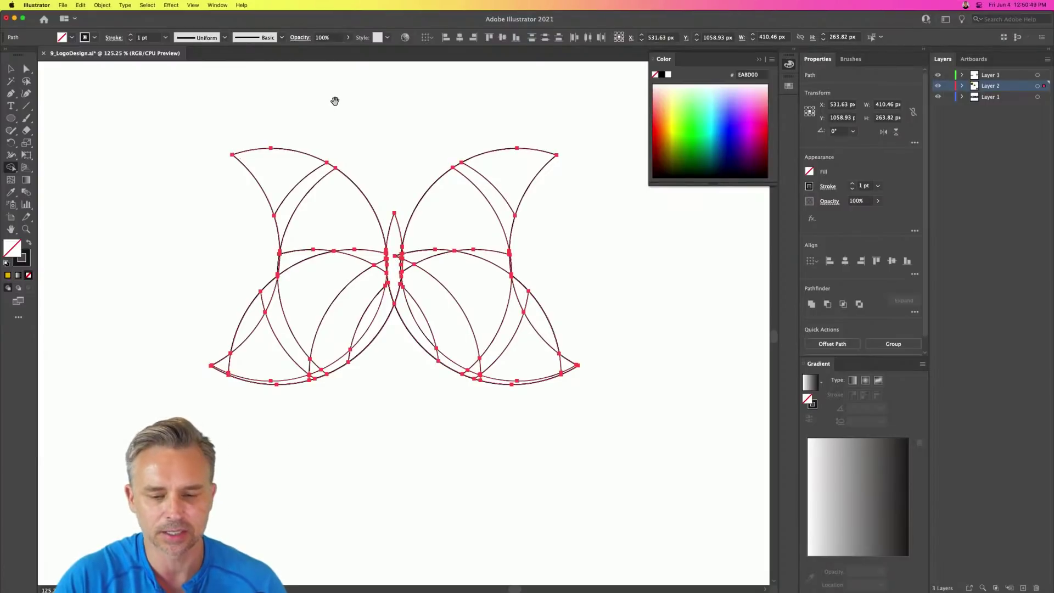
pyautogui.moveTo(331, 103); pyautogui.dragTo(374, 156)
pyautogui.press('v')
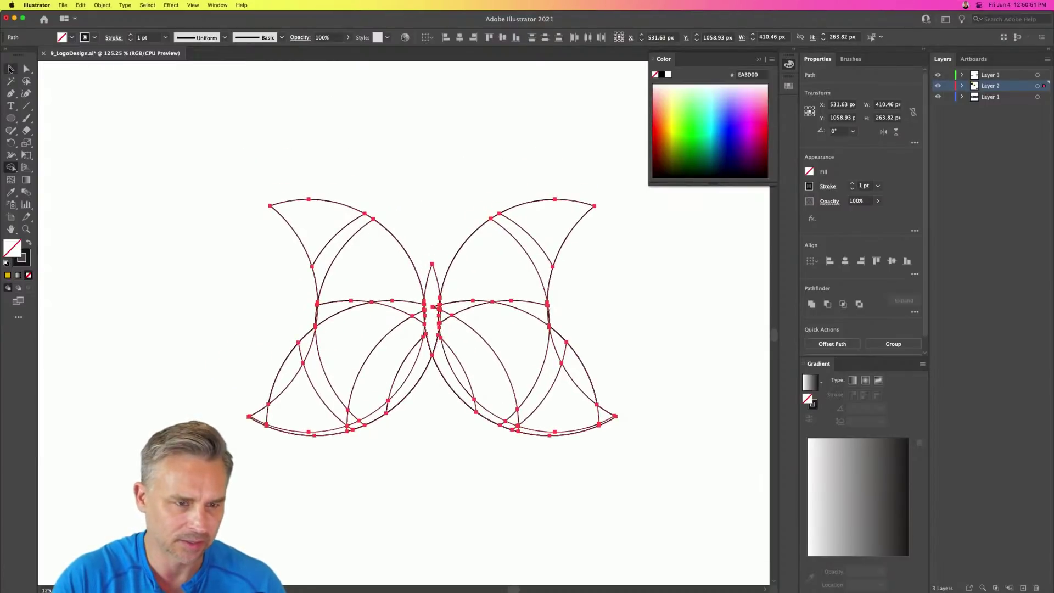
pyautogui.click(177, 238)
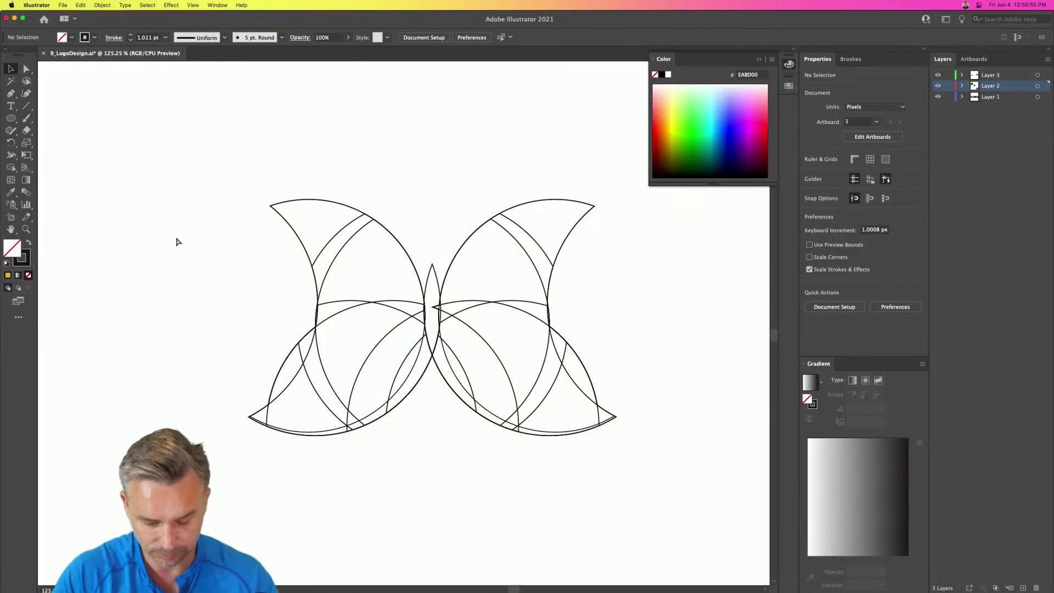
# Step: Select the whole butterfly outline and clear the leftover sliver inside the pointed oval body with Shape Builder
pyautogui.press('super+equal')
pyautogui.moveTo(347, 331); pyautogui.dragTo(637, 466)
pyautogui.click(11, 167)
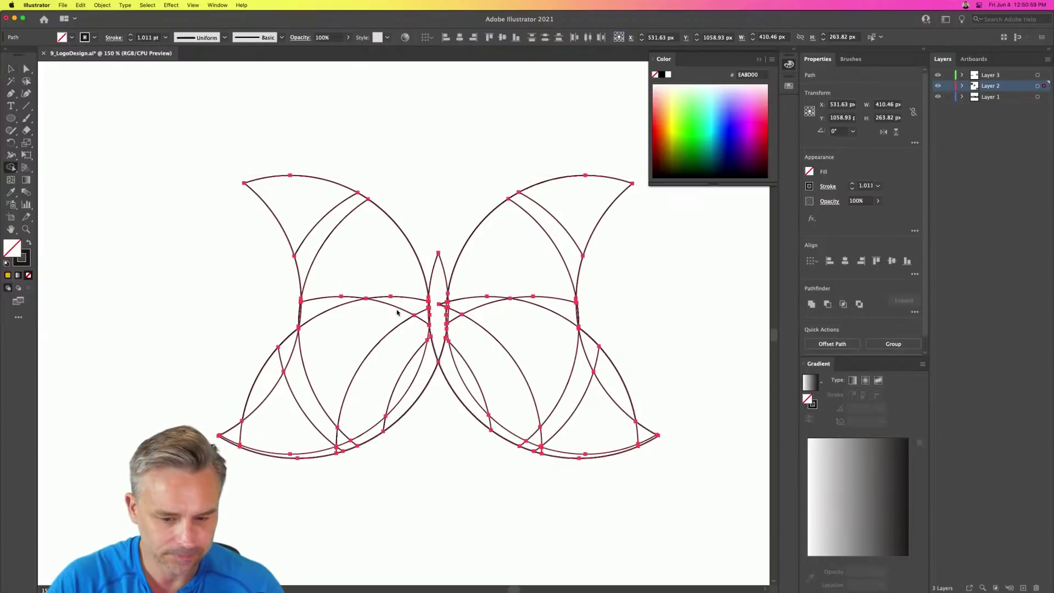
pyautogui.click(444, 309)
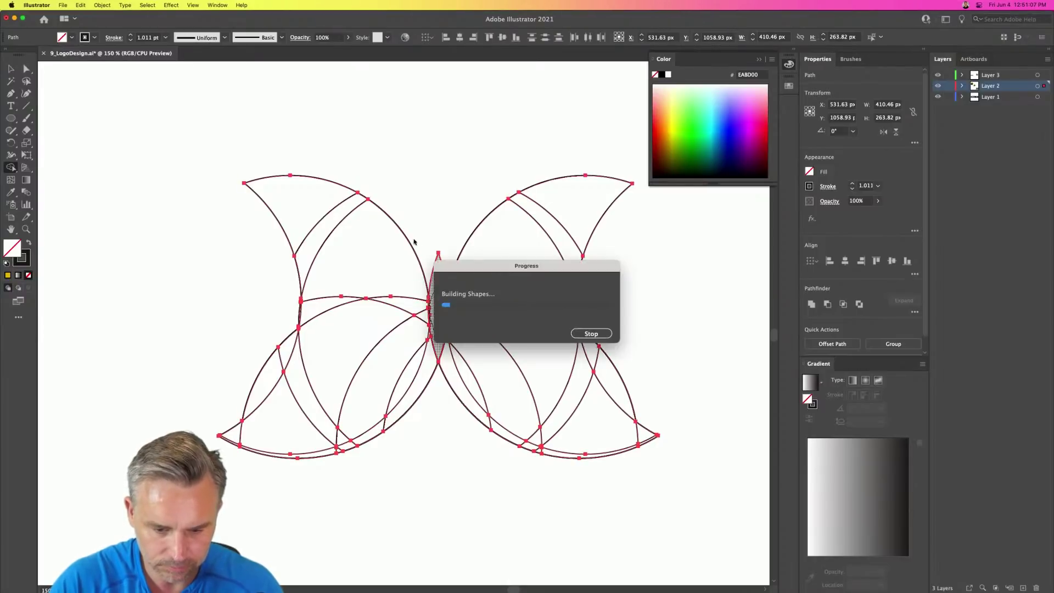
pyautogui.click(11, 70)
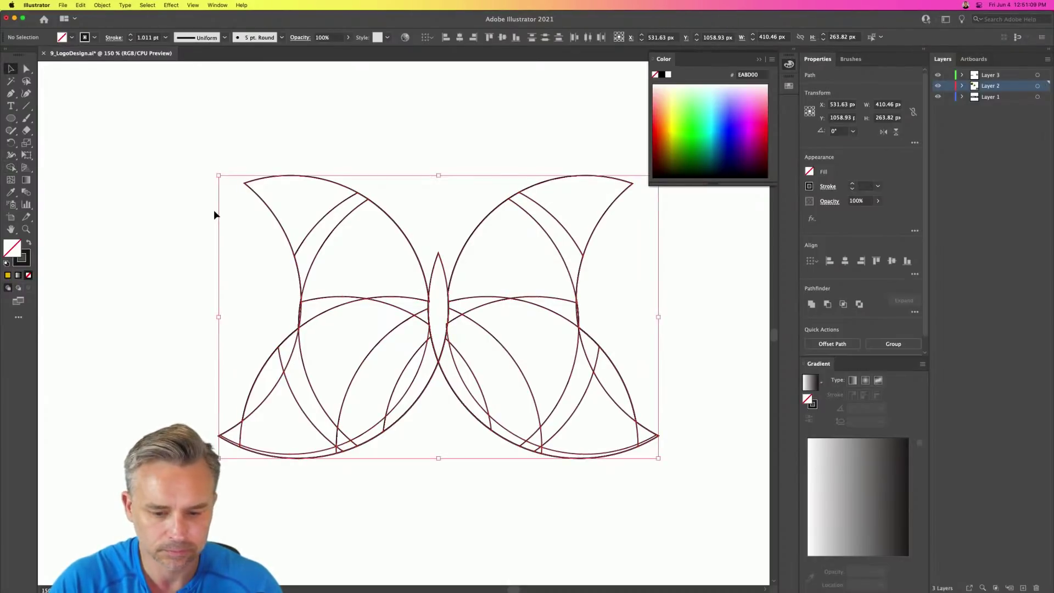
pyautogui.click(152, 155)
pyautogui.press('super+1')
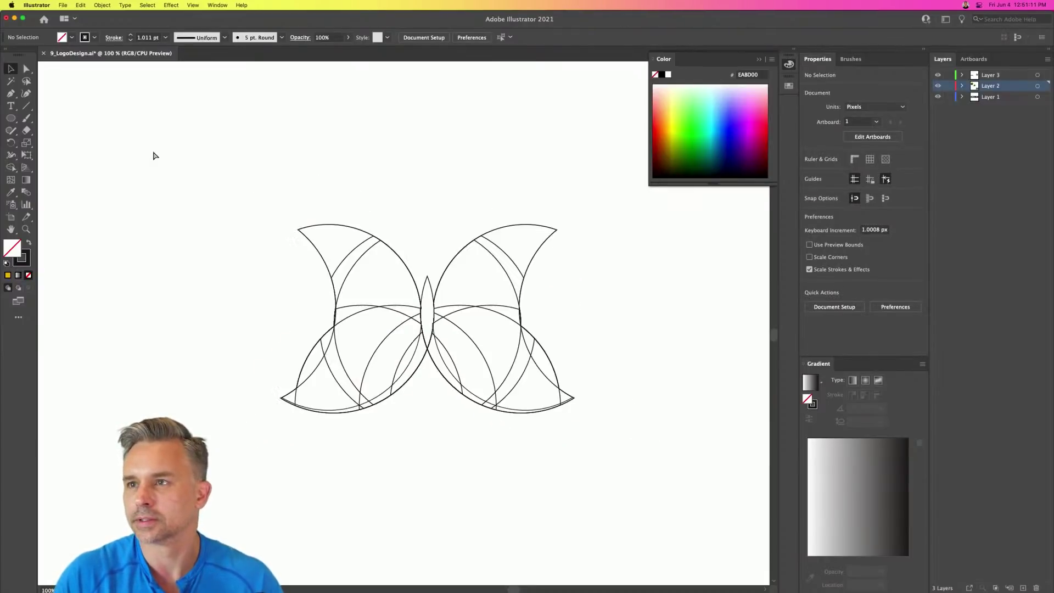
pyautogui.press('super+equal')
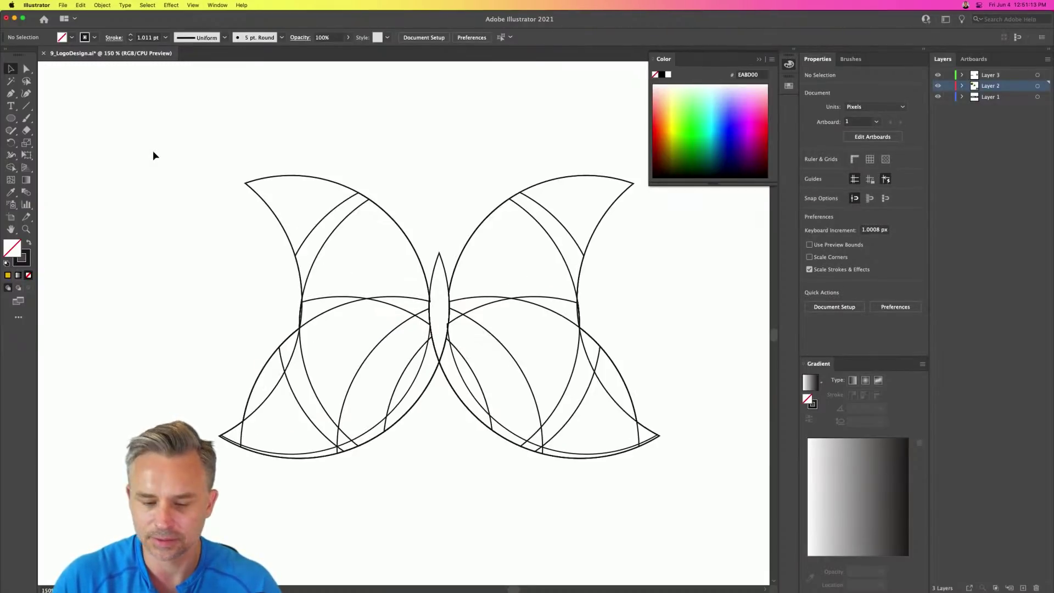
# Step: Select the whole butterfly and trim off the outer tips of both lower wings with Shape Builder
pyautogui.moveTo(709, 499); pyautogui.dragTo(140, 154)
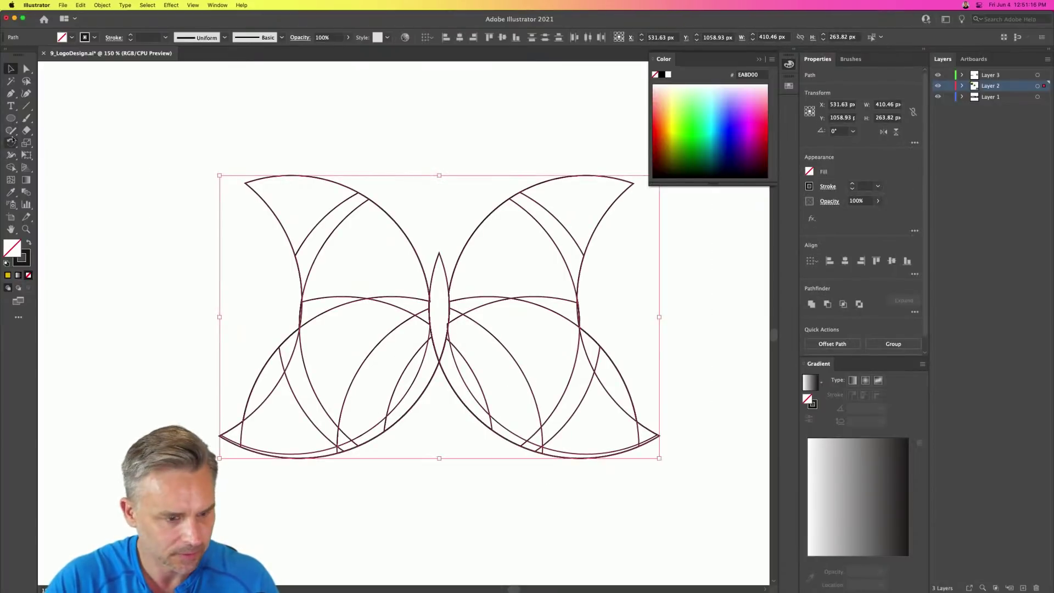
pyautogui.click(10, 167)
pyautogui.moveTo(649, 434); pyautogui.dragTo(657, 498)
pyautogui.moveTo(220, 409); pyautogui.dragTo(223, 506)
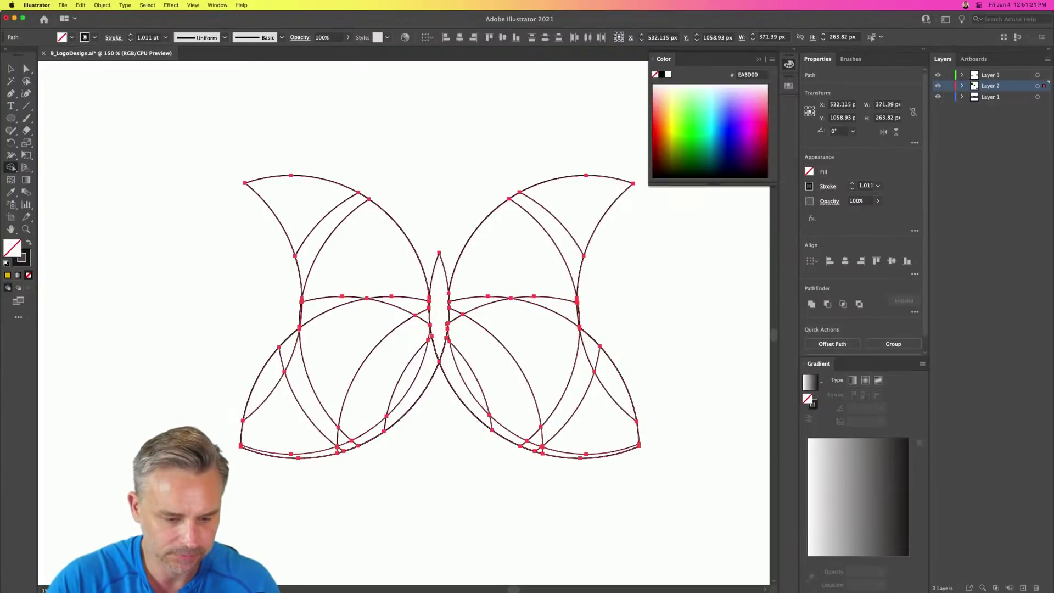
pyautogui.press('v')
pyautogui.click(158, 215)
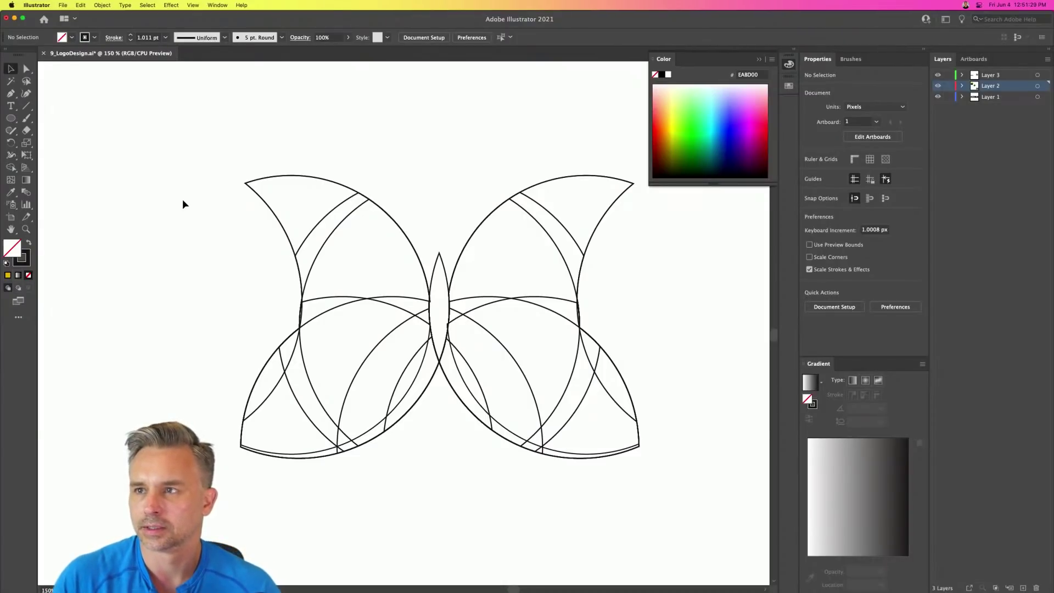
# Step: Set the Pencil tool's fidelity to fully Smooth and draw two curved antennae from the body's top, the right one about 51 × 143 px
pyautogui.press('n')
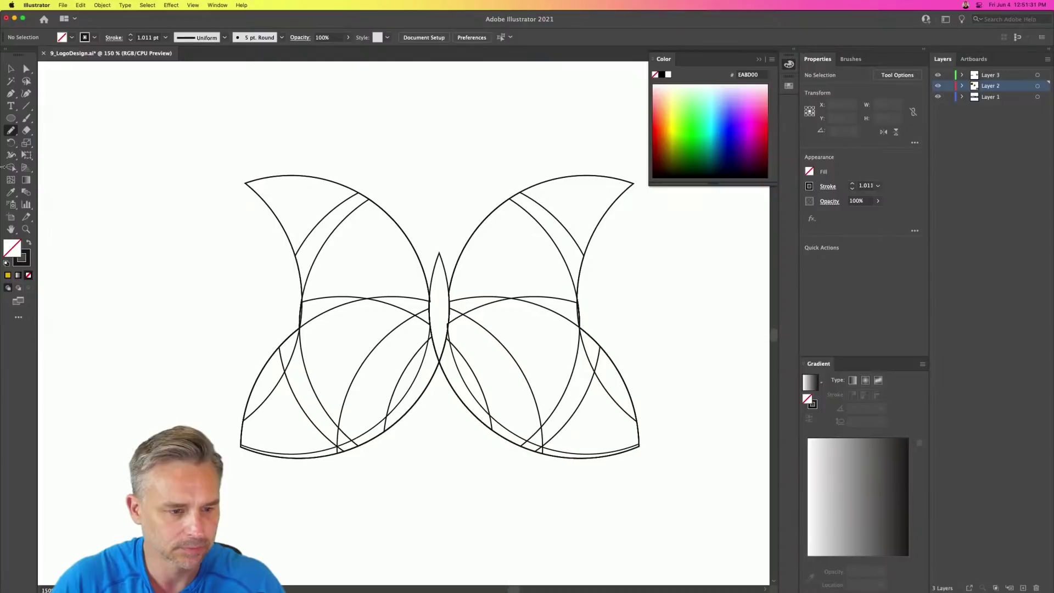
pyautogui.doubleClick(11, 131)
pyautogui.moveTo(482, 168); pyautogui.dragTo(612, 172)
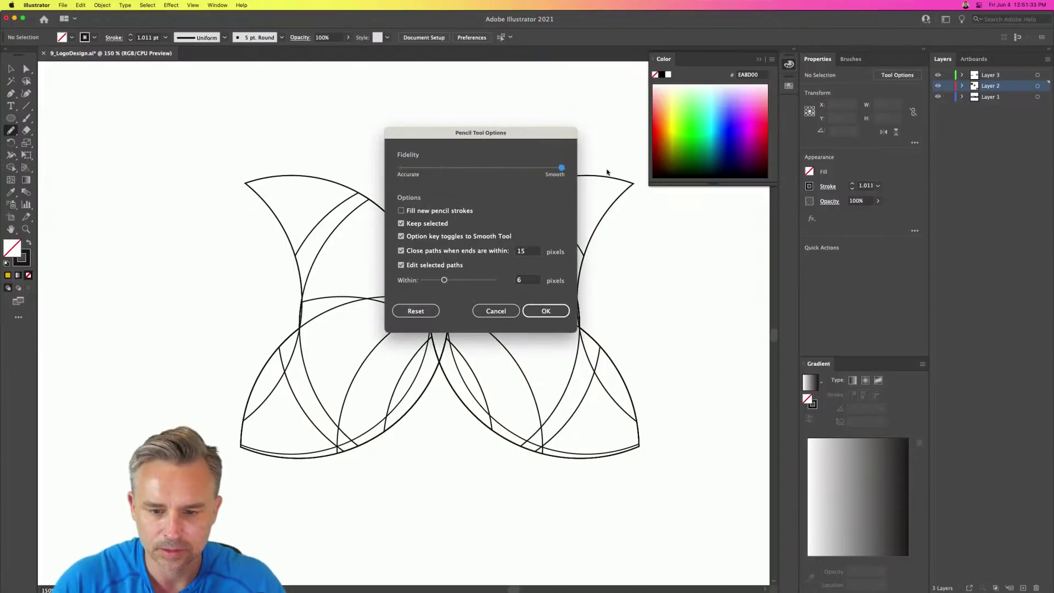
pyautogui.press('Return')
pyautogui.moveTo(439, 255); pyautogui.dragTo(402, 150)
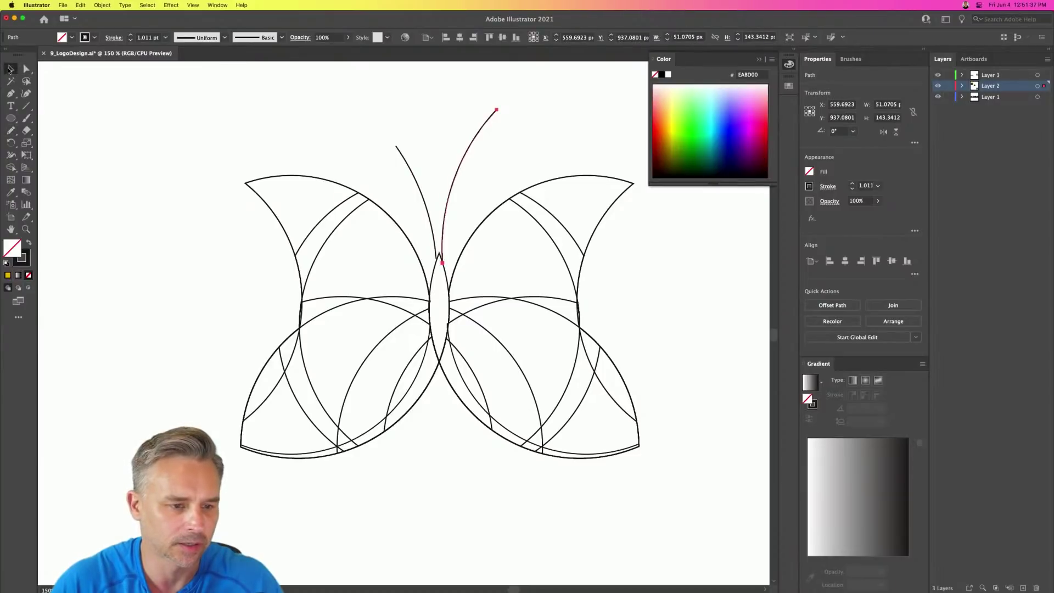
# Step: Try swapping fill and stroke on the whole butterfly with its antennae, and swap them back
pyautogui.moveTo(199, 125); pyautogui.dragTo(699, 508)
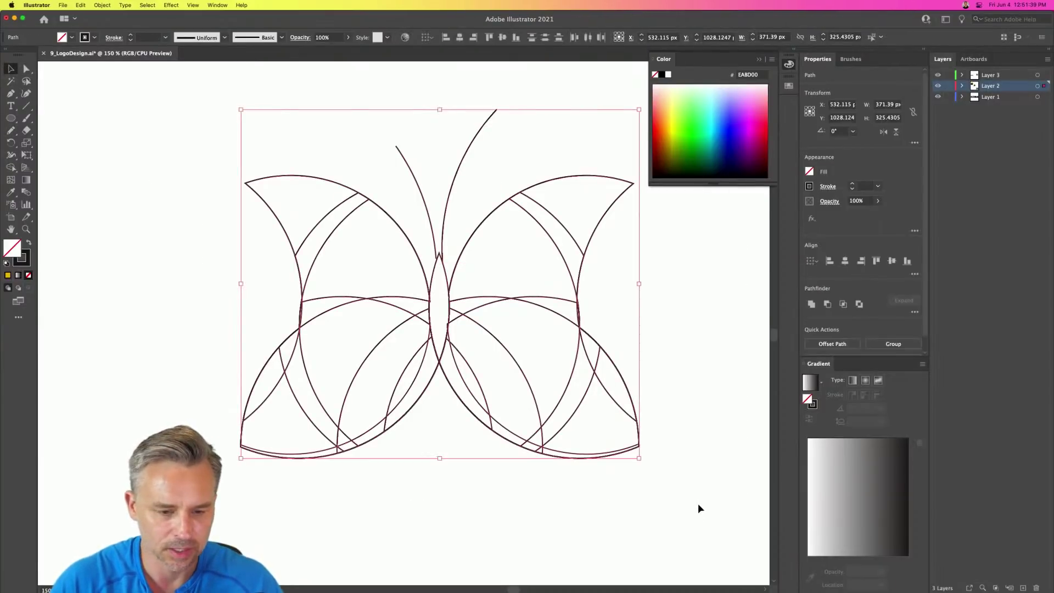
pyautogui.click(29, 246)
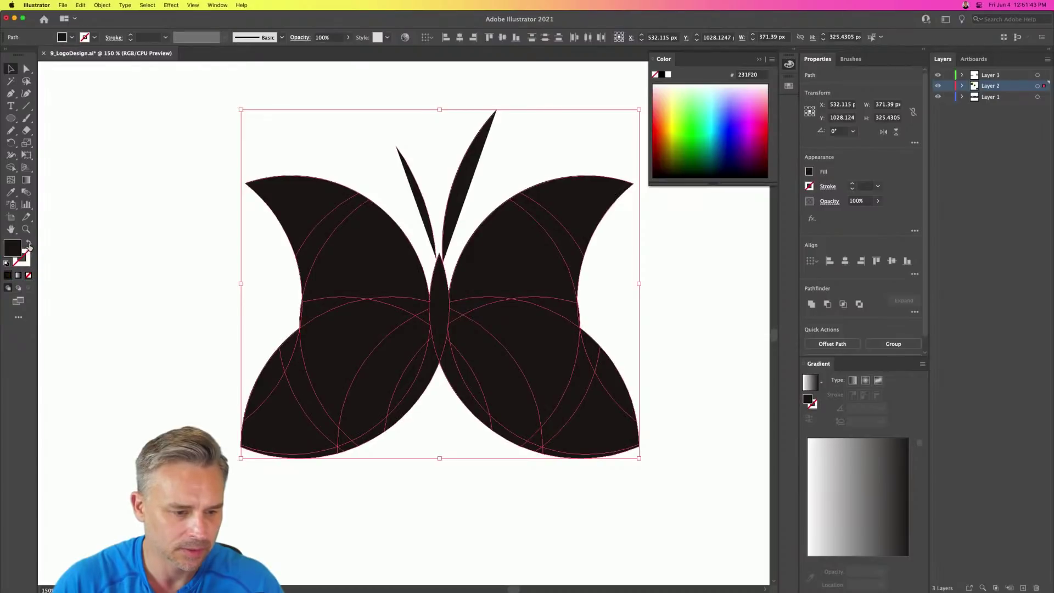
pyautogui.click(29, 246)
pyautogui.click(208, 248)
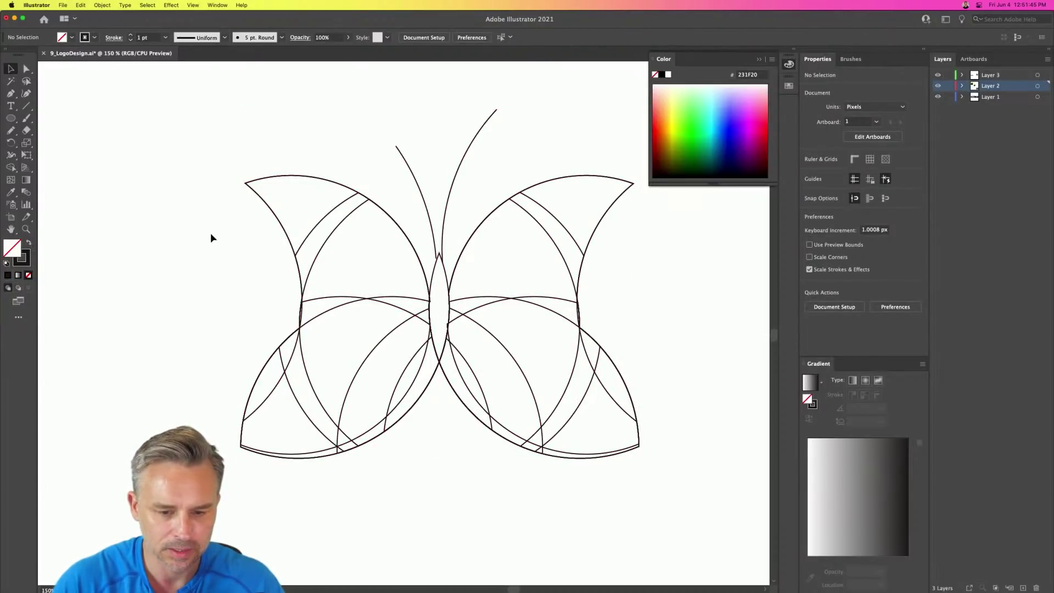
# Step: Select the wings and body without the antennae, open the swatches and fill the selection with CMYK Red
pyautogui.moveTo(199, 177); pyautogui.dragTo(664, 483)
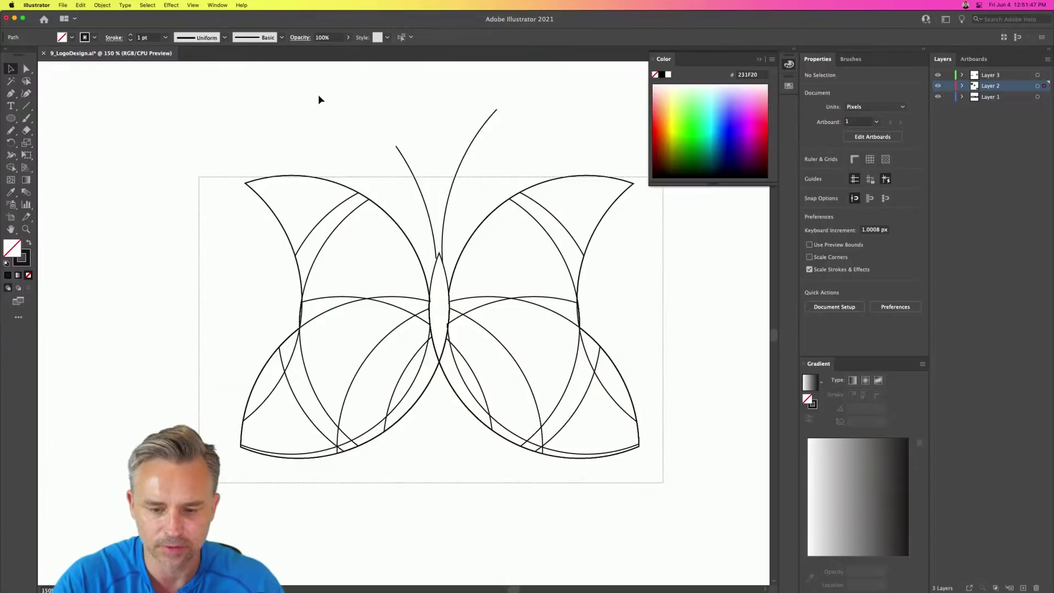
pyautogui.moveTo(335, 109); pyautogui.dragTo(488, 177)
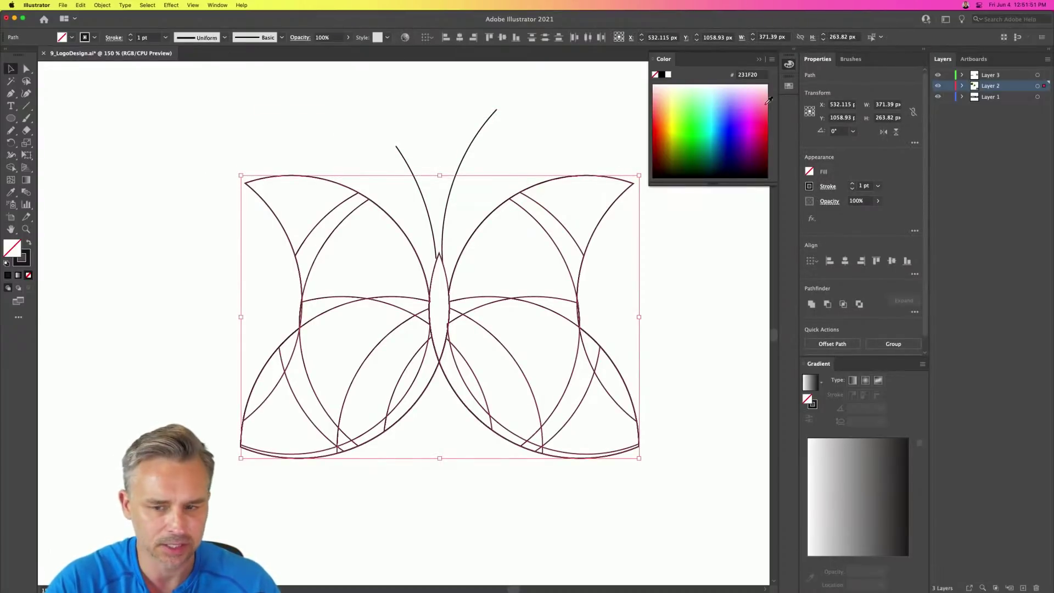
pyautogui.click(793, 53)
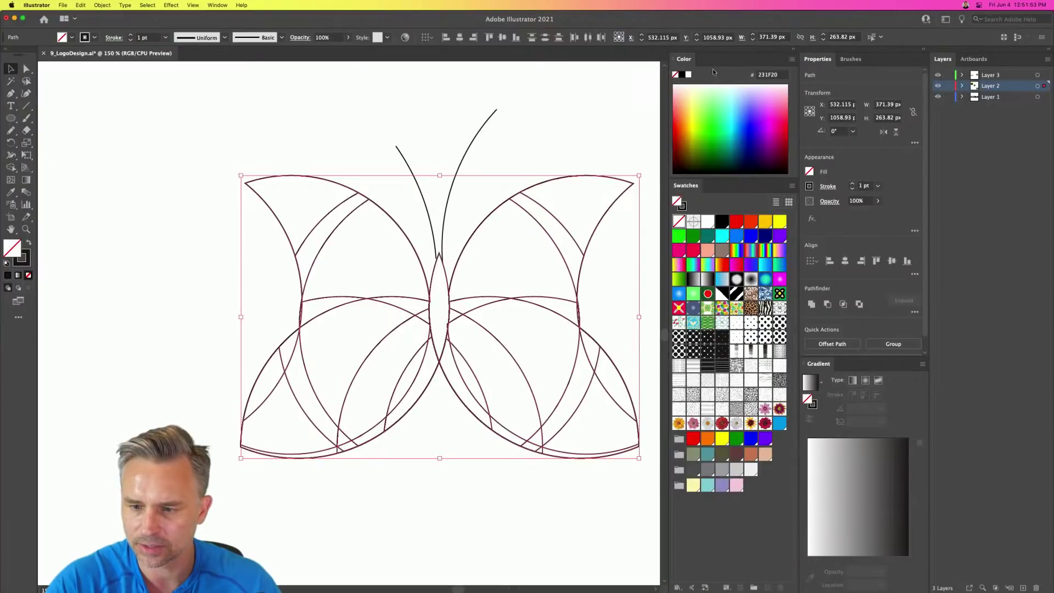
pyautogui.click(736, 225)
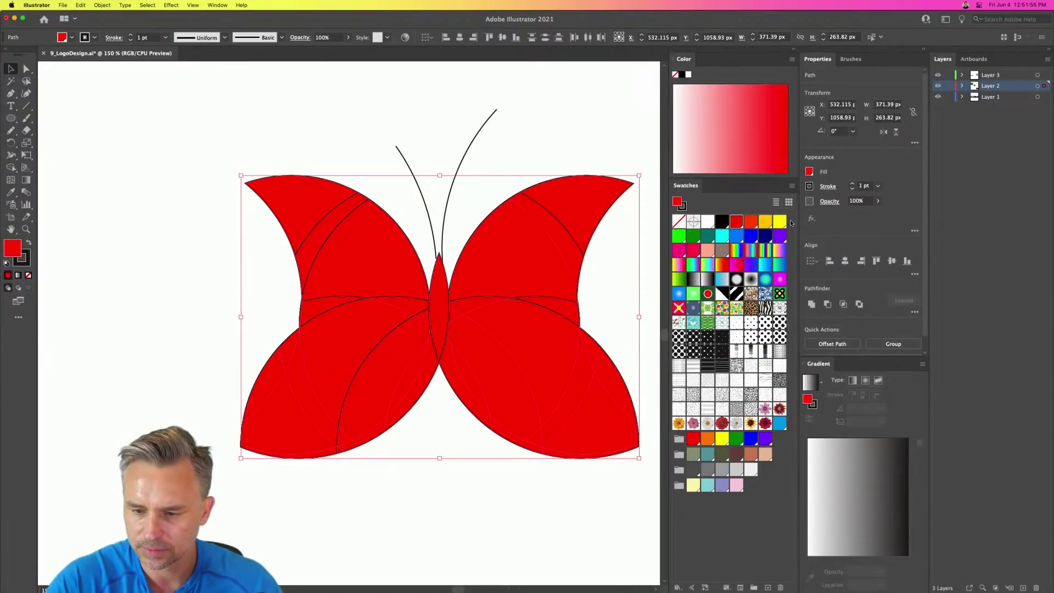
# Step: Recolour the wing and body pieces with random red, orange and yellow swatches using the RandomSwatchesFill script
pyautogui.click(66, 4)
pyautogui.moveTo(72, 202)
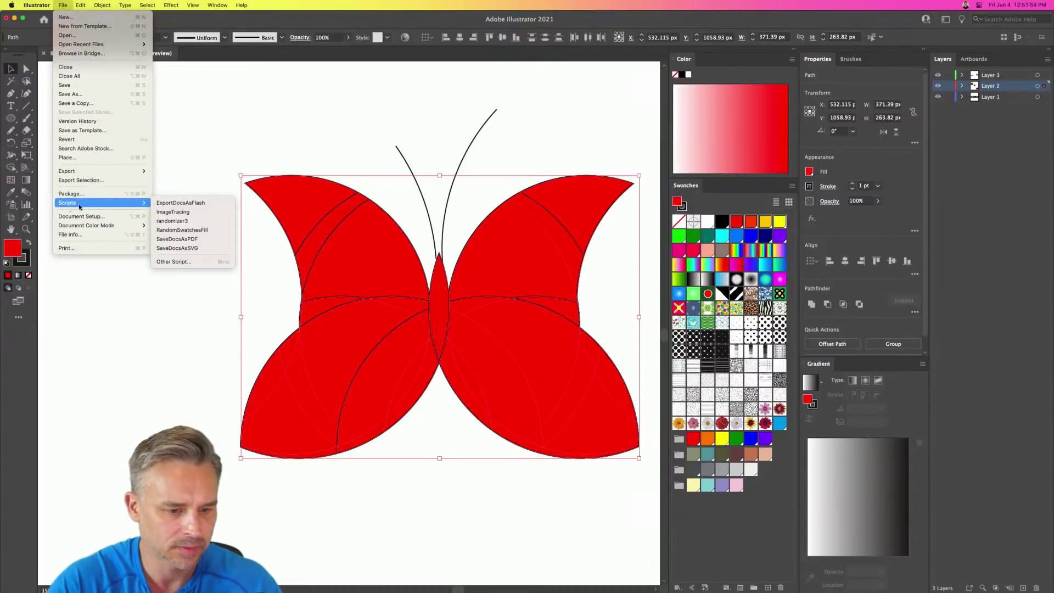
pyautogui.click(212, 230)
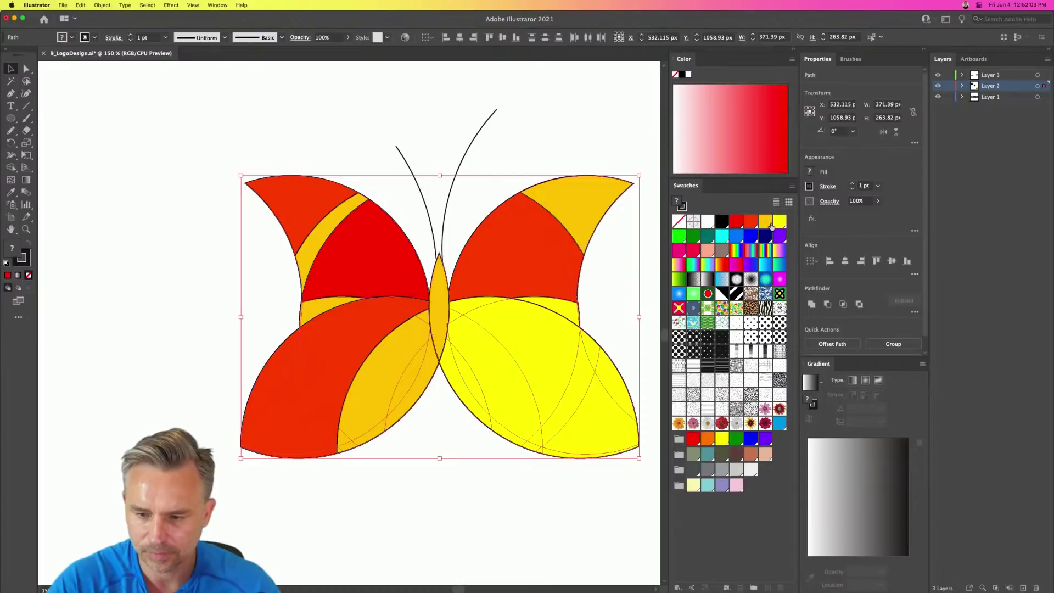
# Step: Refill the wings and body with CMYK Red, and run the RandomSwatchesFill script with a wider swatch range including blues
pyautogui.click(736, 222)
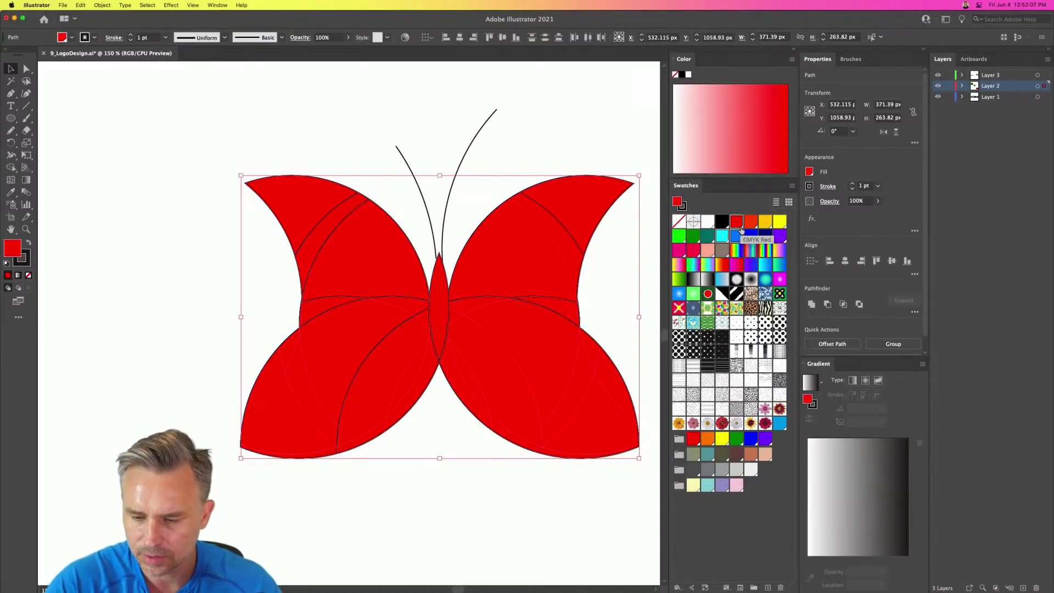
pyautogui.press('shift+super+b')
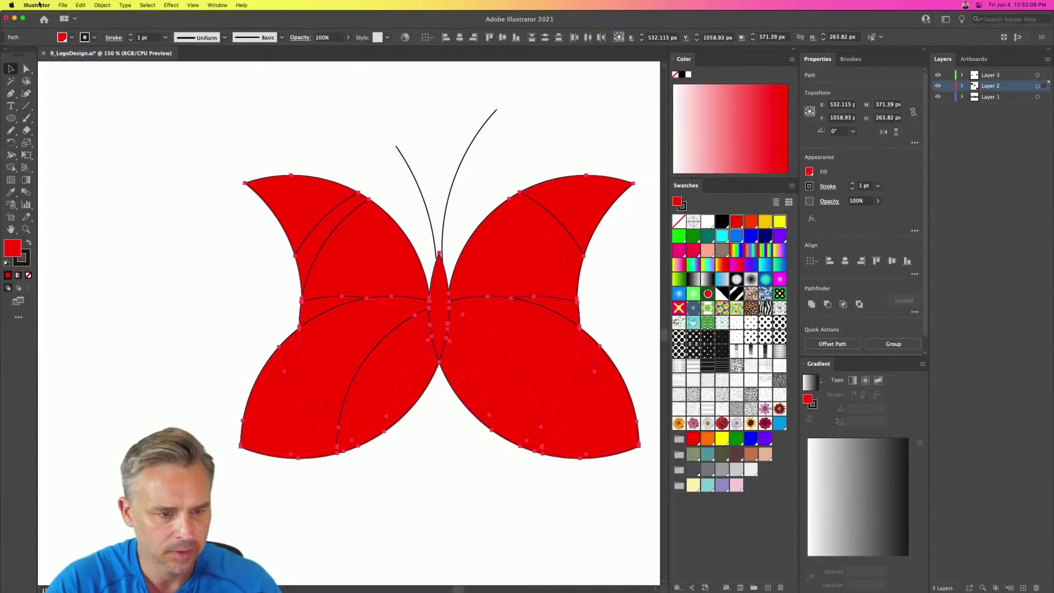
pyautogui.click(60, 5)
pyautogui.moveTo(96, 203)
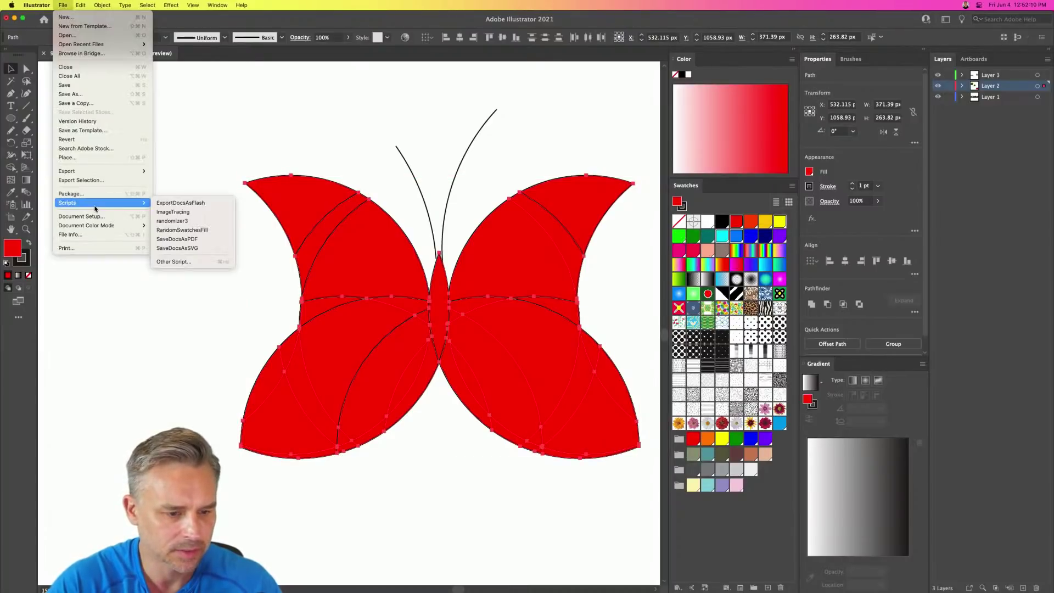
pyautogui.click(177, 231)
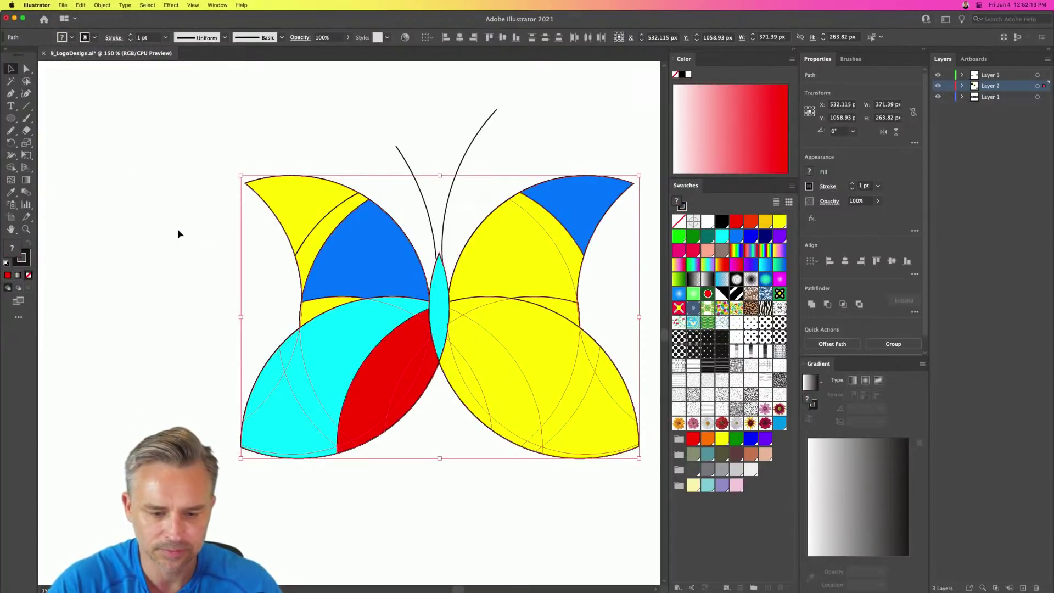
pyautogui.click(177, 235)
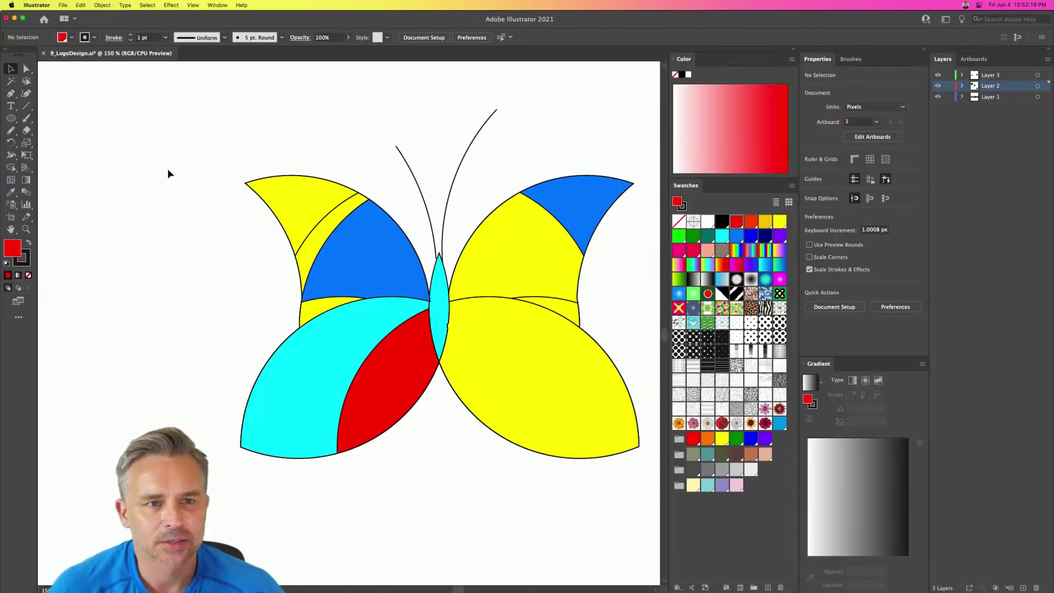
# Step: Delete all pieces of the right wing and group the left wing's pieces
pyautogui.moveTo(496, 251); pyautogui.dragTo(605, 506)
pyautogui.press('Delete')
pyautogui.moveTo(148, 123); pyautogui.dragTo(381, 482)
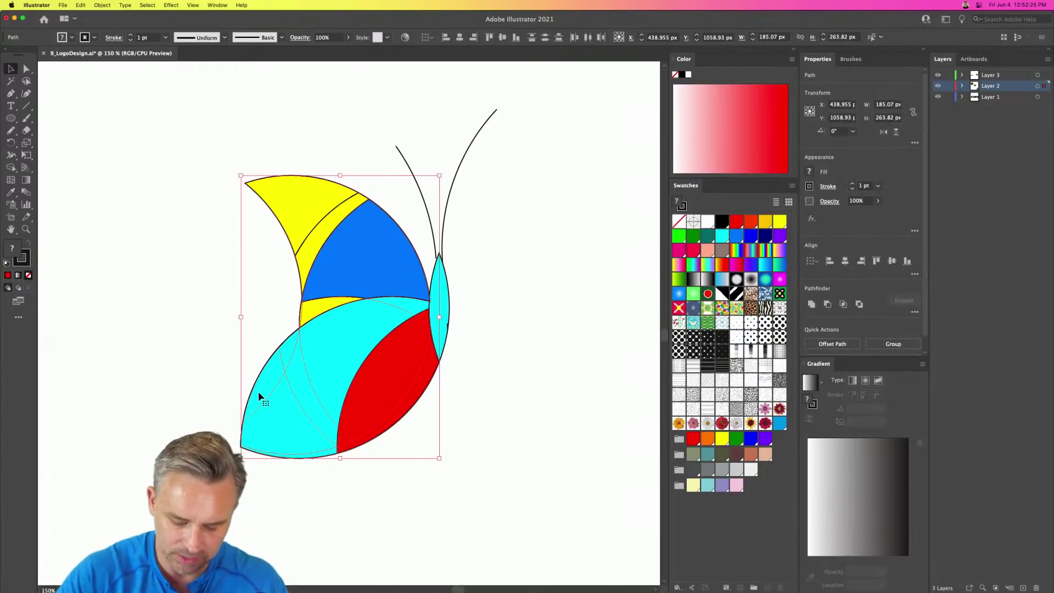
pyautogui.press('cmd+g')
pyautogui.press('super+shift+b')
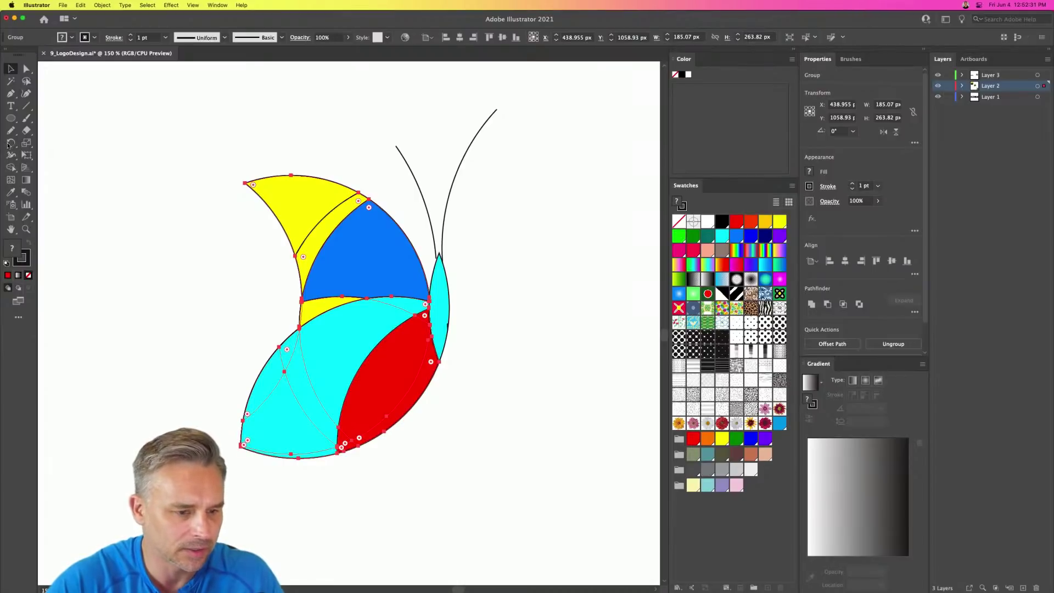
# Step: Reflect a duplicate of the left wing group across the vertical axis and place it against the body's right side
pyautogui.click(11, 144)
pyautogui.moveTo(12, 144); pyautogui.dragTo(55, 157)
pyautogui.press('Return')
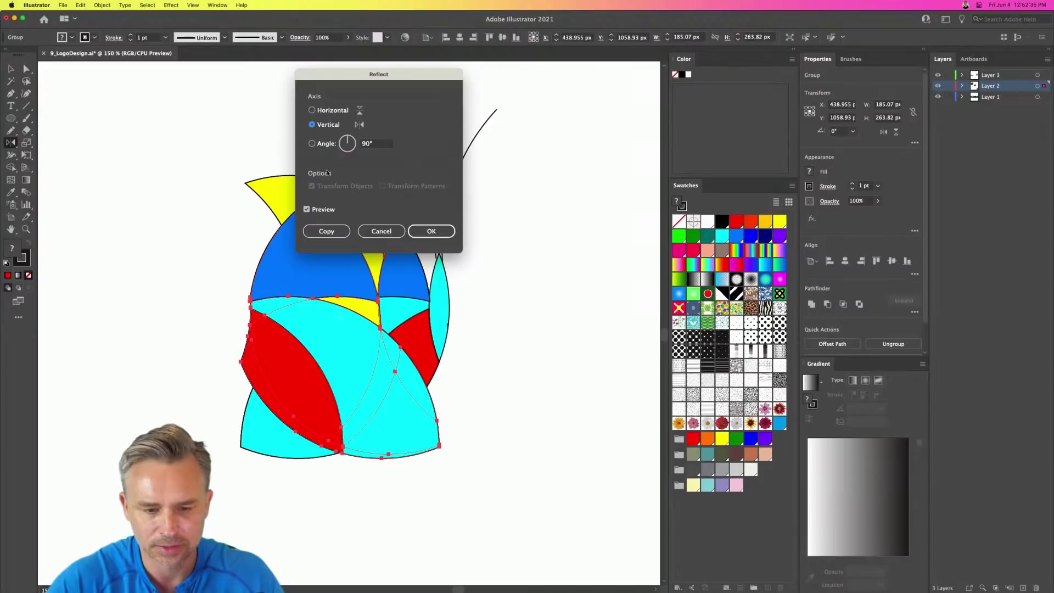
pyautogui.click(431, 231)
pyautogui.click(11, 69)
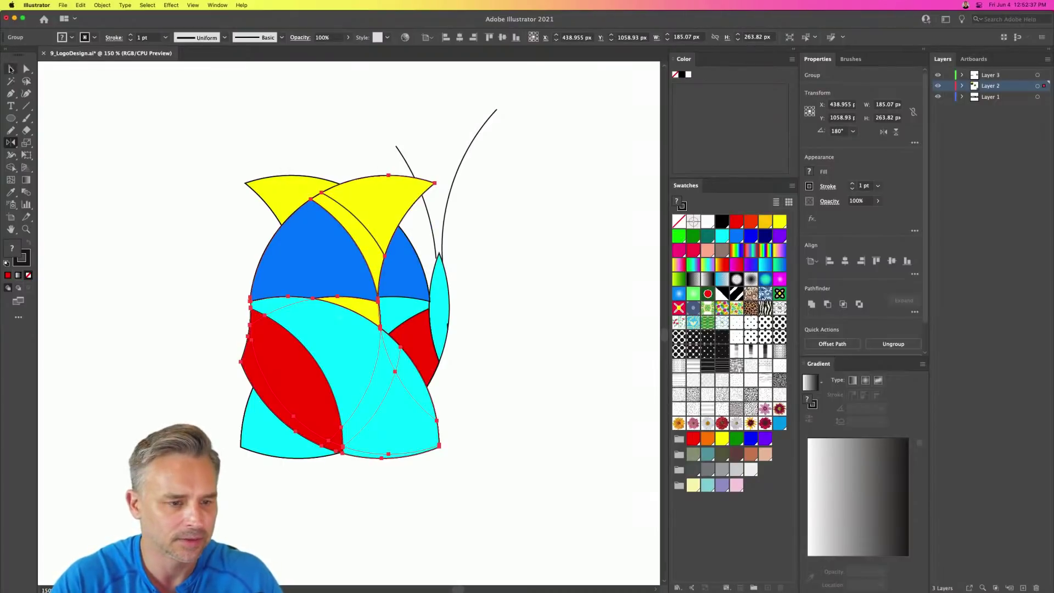
pyautogui.moveTo(331, 299); pyautogui.dragTo(529, 305)
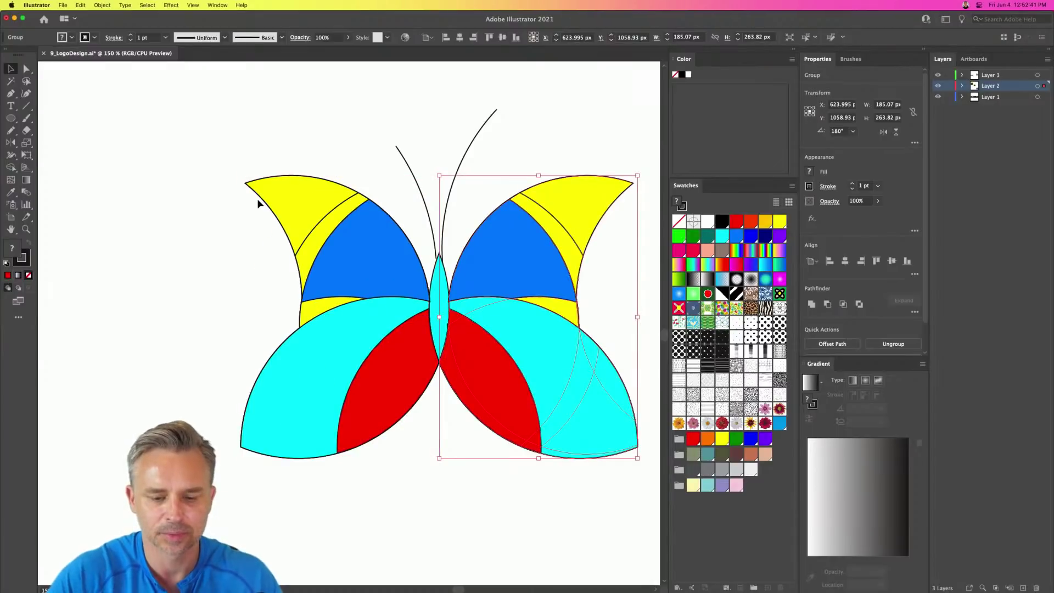
# Step: Select the whole butterfly, including its antennae, and thicken its outlines to a 6 pt stroke
pyautogui.press('super+minus')
pyautogui.press('super+minus')
pyautogui.press('super+minus')
pyautogui.press('super+minus')
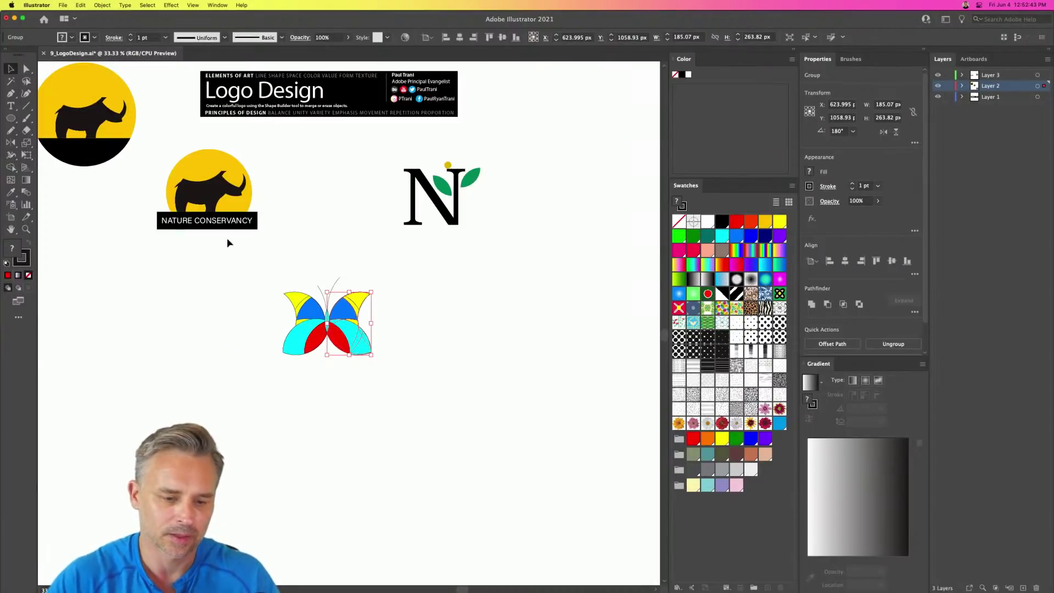
pyautogui.click(245, 305)
pyautogui.moveTo(237, 271); pyautogui.dragTo(471, 409)
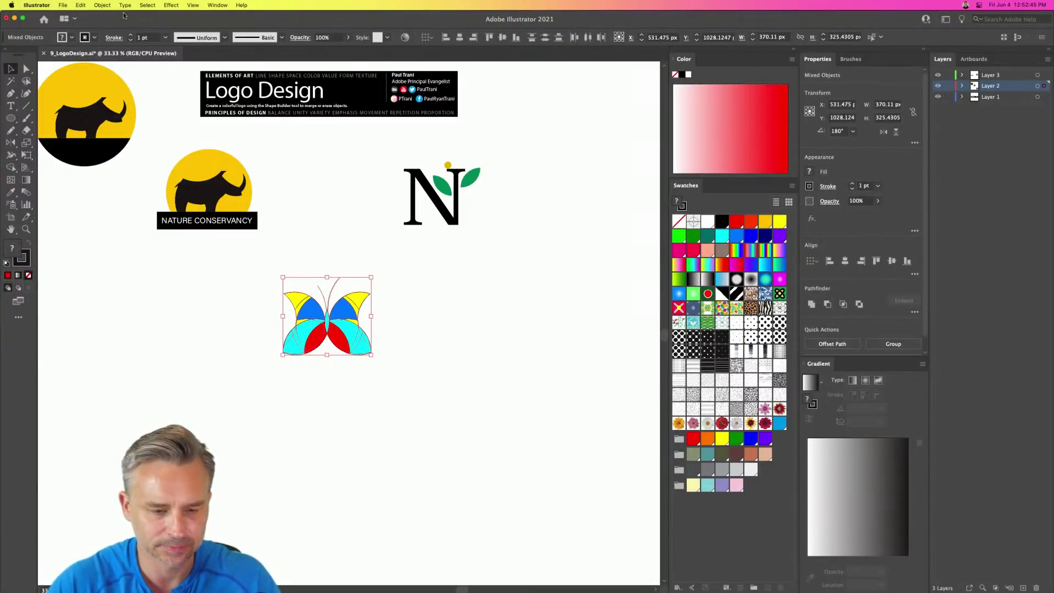
pyautogui.click(132, 36)
pyautogui.click(131, 35)
pyautogui.click(131, 35)
pyautogui.click(132, 35)
pyautogui.click(131, 35)
pyautogui.click(238, 336)
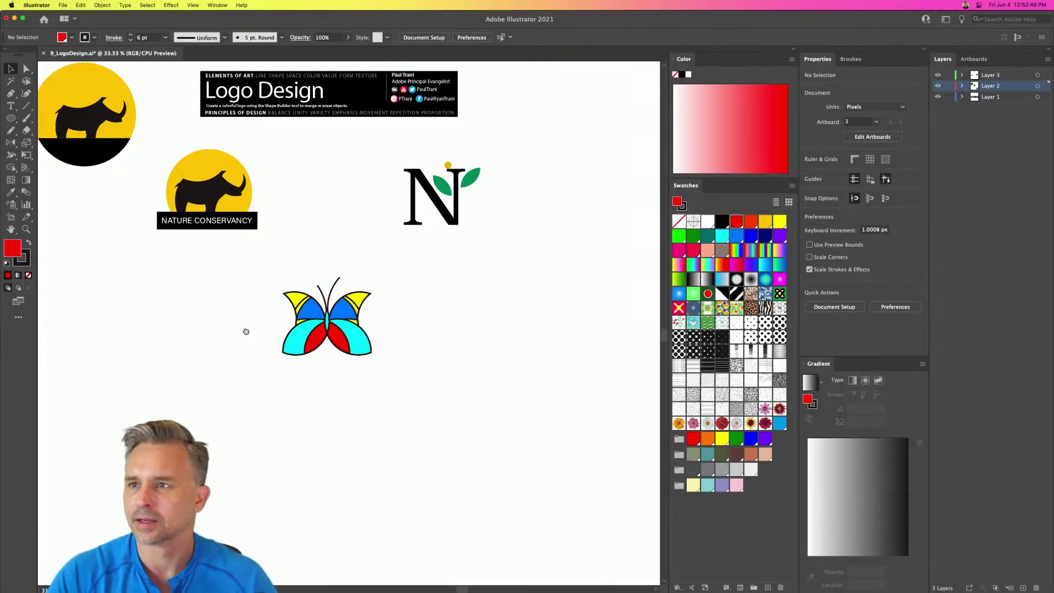
# Step: Duplicate the serif N to the left of the leafed N and convert the copy to outlines
pyautogui.moveTo(238, 328); pyautogui.dragTo(368, 372)
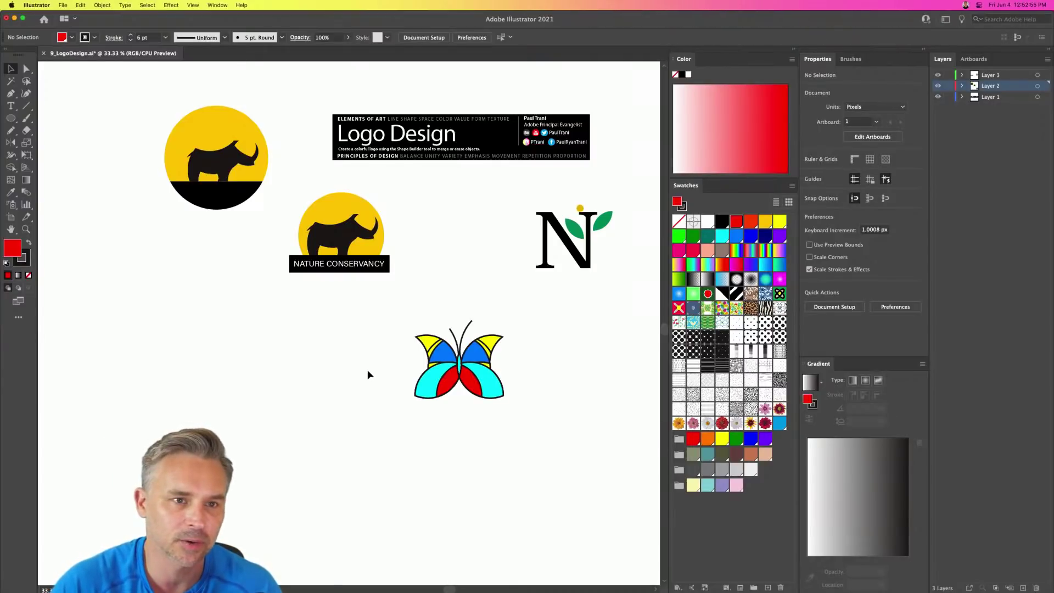
pyautogui.press('super+equal')
pyautogui.scroll(3, 417, 283)
pyautogui.hscroll(2, 418, 283)
pyautogui.hscroll(5, 475, 276)
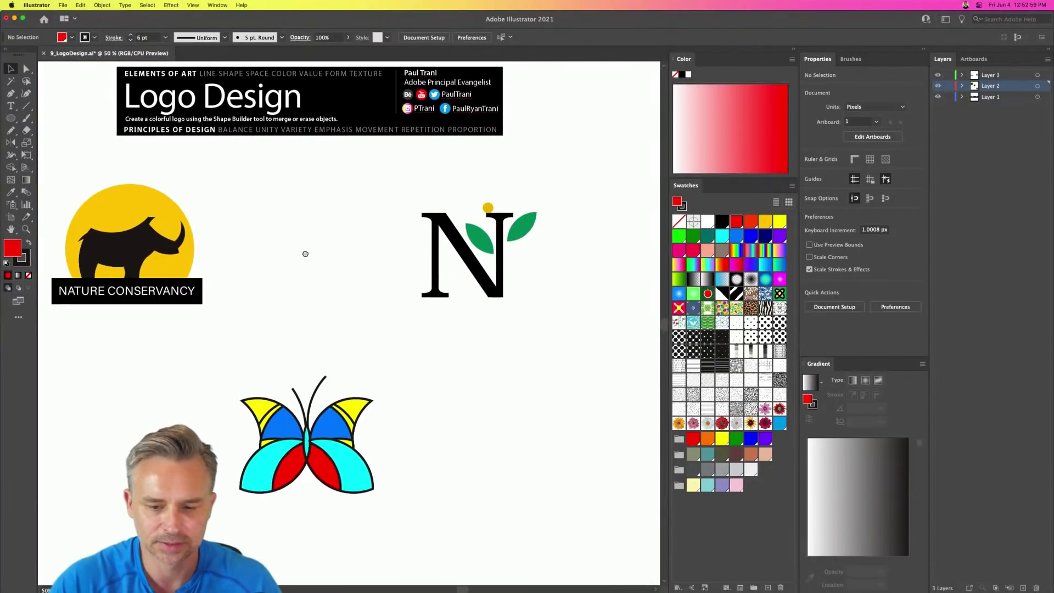
pyautogui.click(476, 259)
pyautogui.moveTo(475, 258); pyautogui.dragTo(339, 258)
pyautogui.click(125, 5)
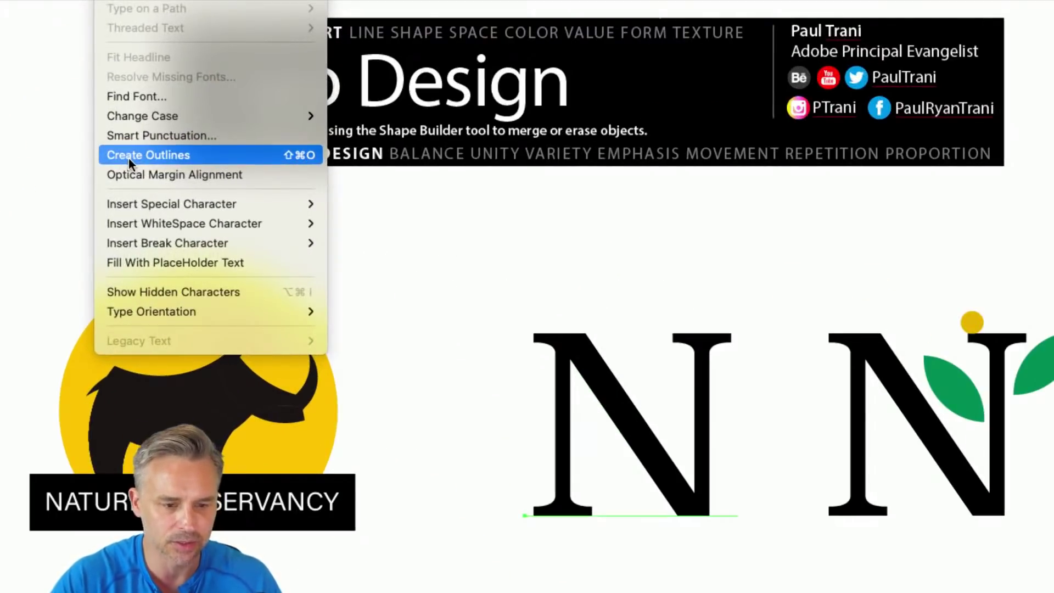
pyautogui.click(132, 157)
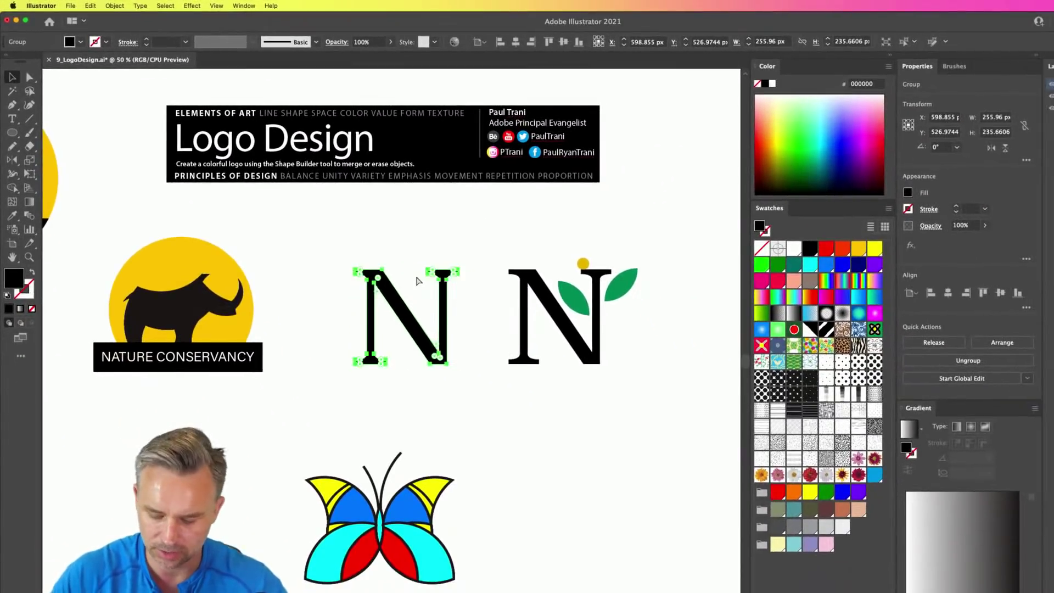
# Step: Raise the upper serif anchor points of the outlined N's right stem so the stem extends well above the left one
pyautogui.press('super+equal')
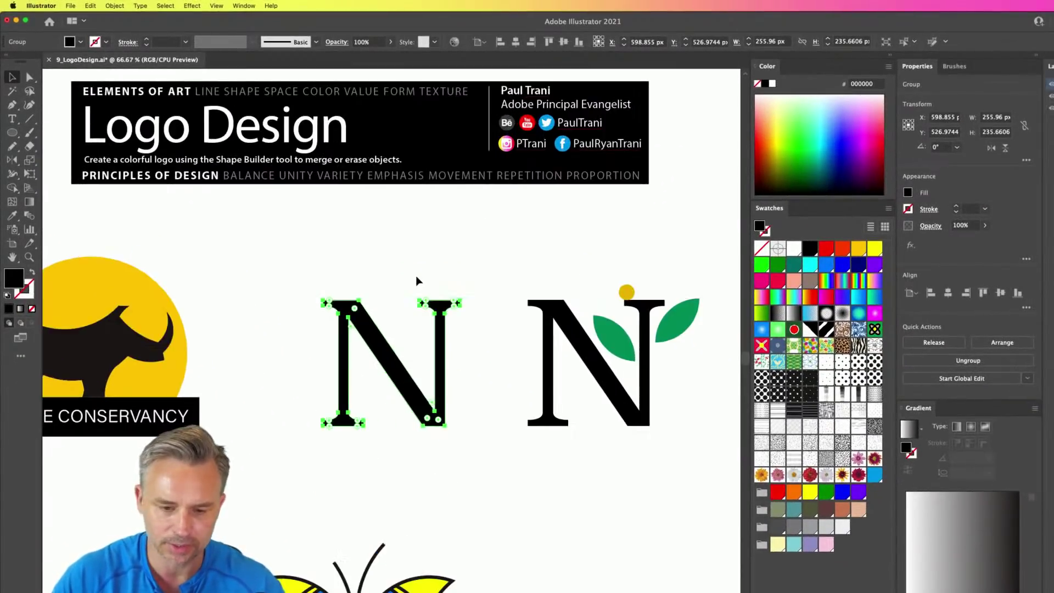
pyautogui.press('super+equal')
pyautogui.click(30, 76)
pyautogui.moveTo(379, 205); pyautogui.dragTo(504, 297)
pyautogui.hotkey('shift', 'Up')
pyautogui.hotkey('shift', 'Up')
pyautogui.hotkey('shift', 'Up')
pyautogui.hotkey('shift', 'Up')
pyautogui.hotkey('shift', 'Up')
pyautogui.hotkey('shift', 'Up')
pyautogui.hotkey('shift', 'Up')
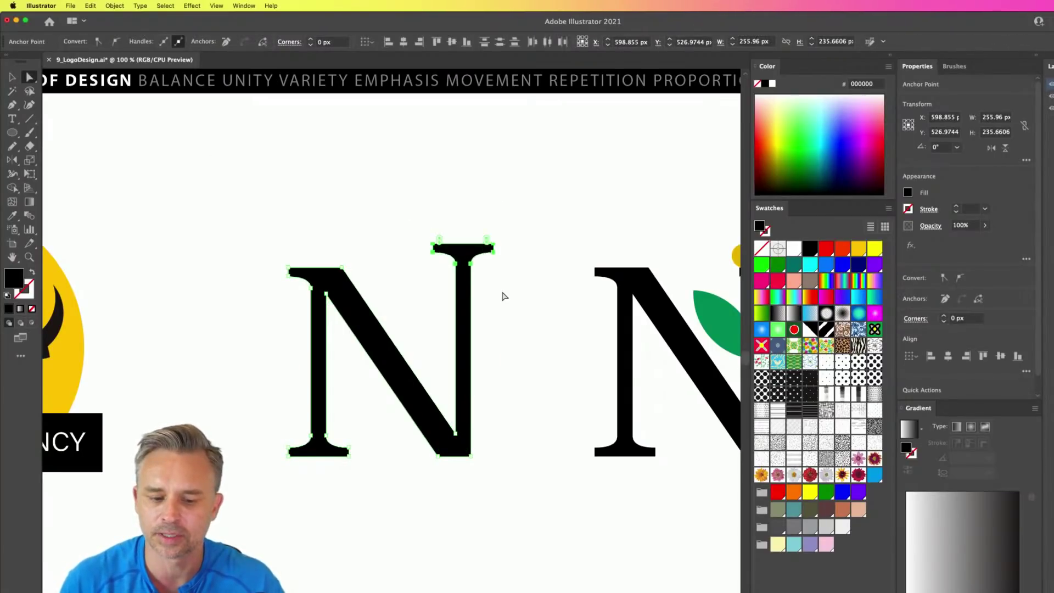
pyautogui.click(530, 321)
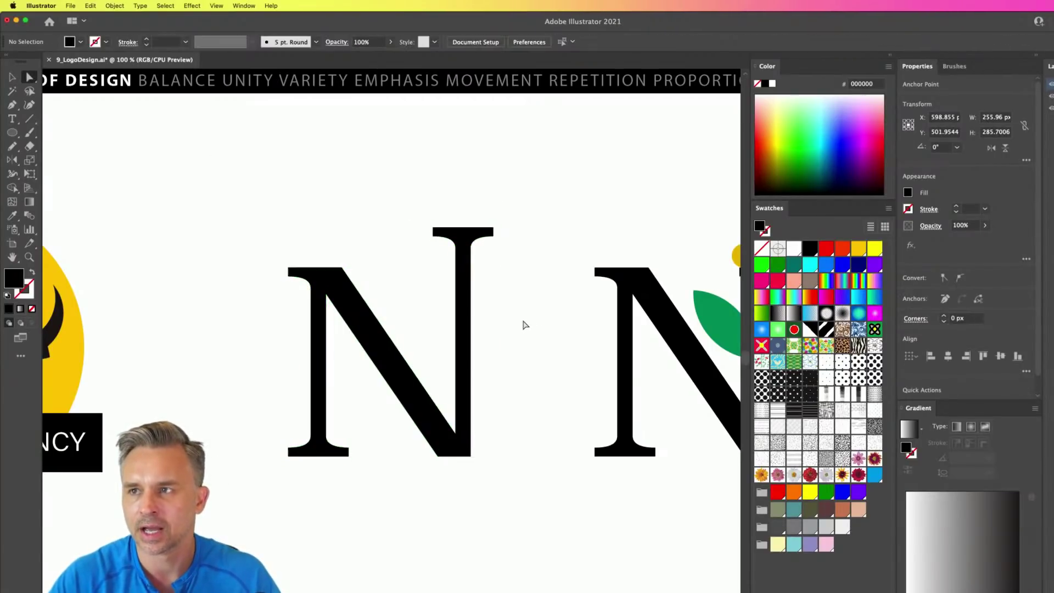
# Step: Duplicate the two green leaves from the original N onto the N with the extended stem
pyautogui.click(11, 83)
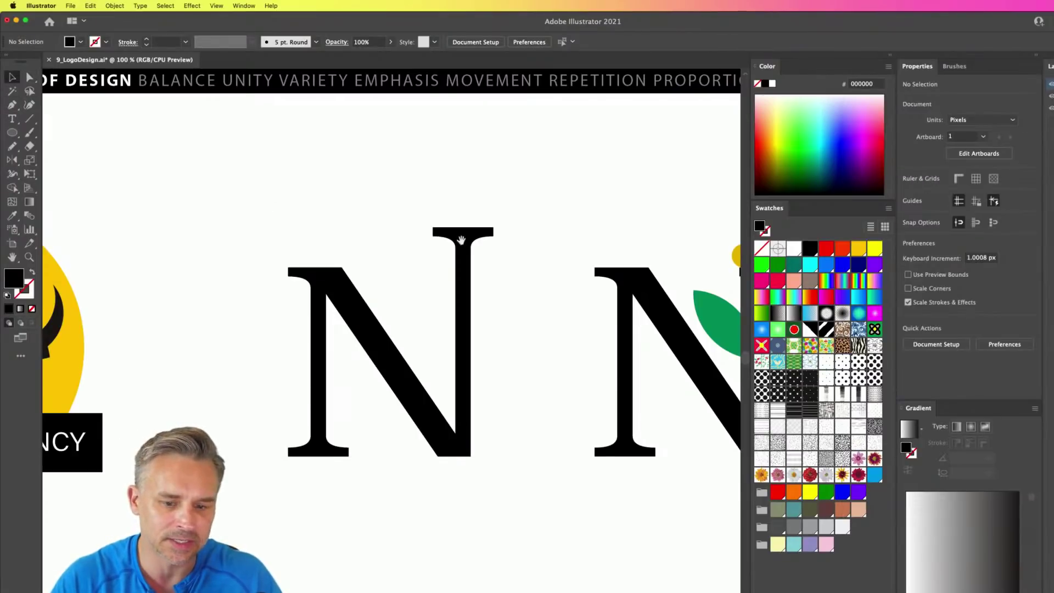
pyautogui.hscroll(10, 324, 294)
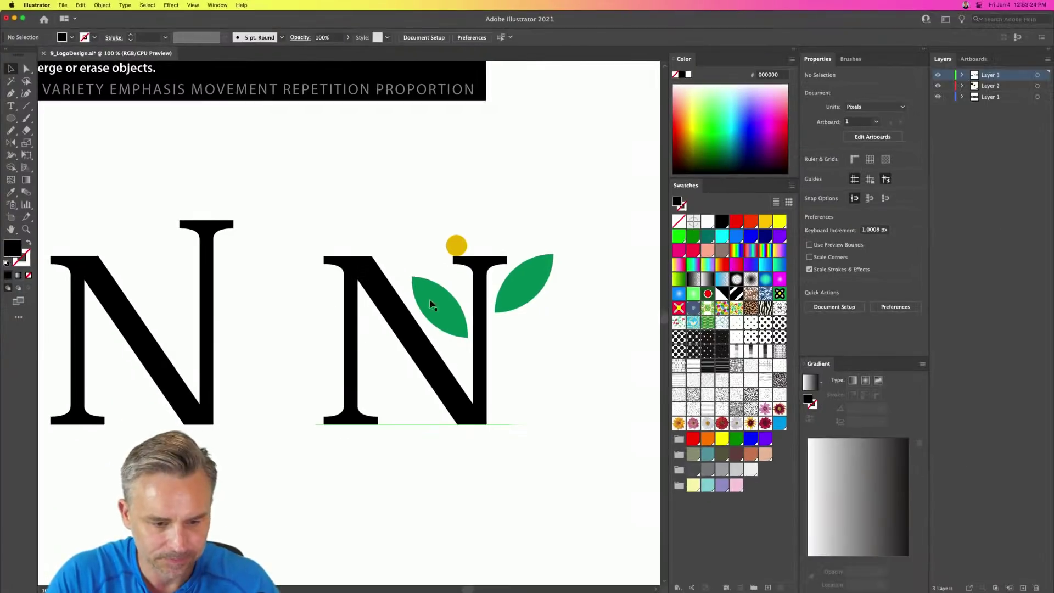
pyautogui.click(430, 305)
pyautogui.keyDown('shift'); pyautogui.click(525, 283); pyautogui.keyUp('shift')
pyautogui.moveTo(422, 293); pyautogui.dragTo(153, 239)
# Step: Raise both copied leaves level with each other, one on either side of the tall stem just below its serif
pyautogui.click(125, 219)
pyautogui.moveTo(134, 193); pyautogui.dragTo(285, 183)
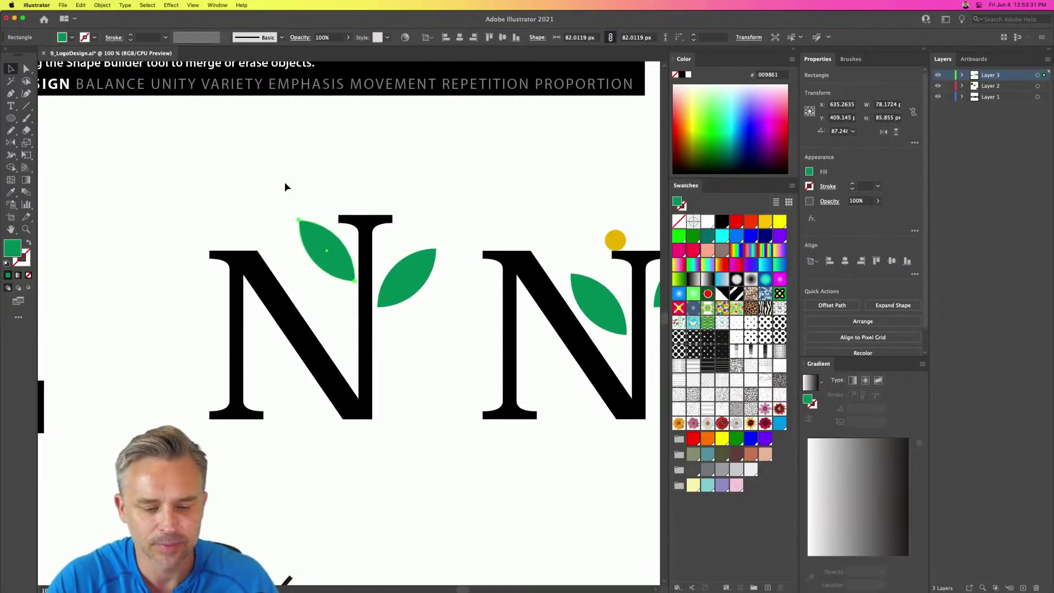
pyautogui.moveTo(412, 280); pyautogui.dragTo(411, 256)
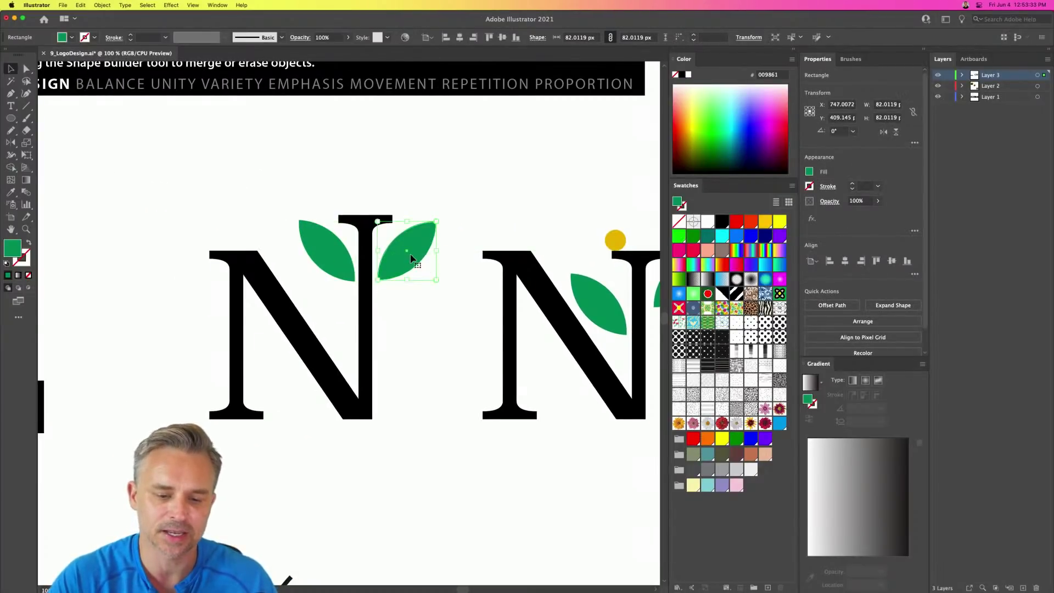
pyautogui.moveTo(183, 204); pyautogui.dragTo(460, 469)
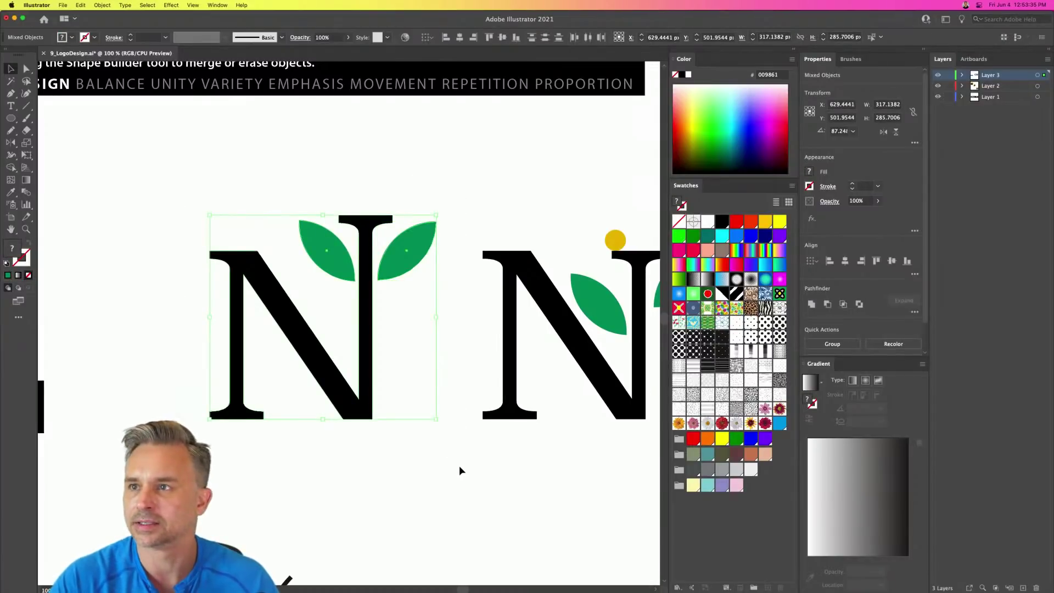
pyautogui.click(520, 177)
pyautogui.press('super+minus')
pyautogui.press('super+minus')
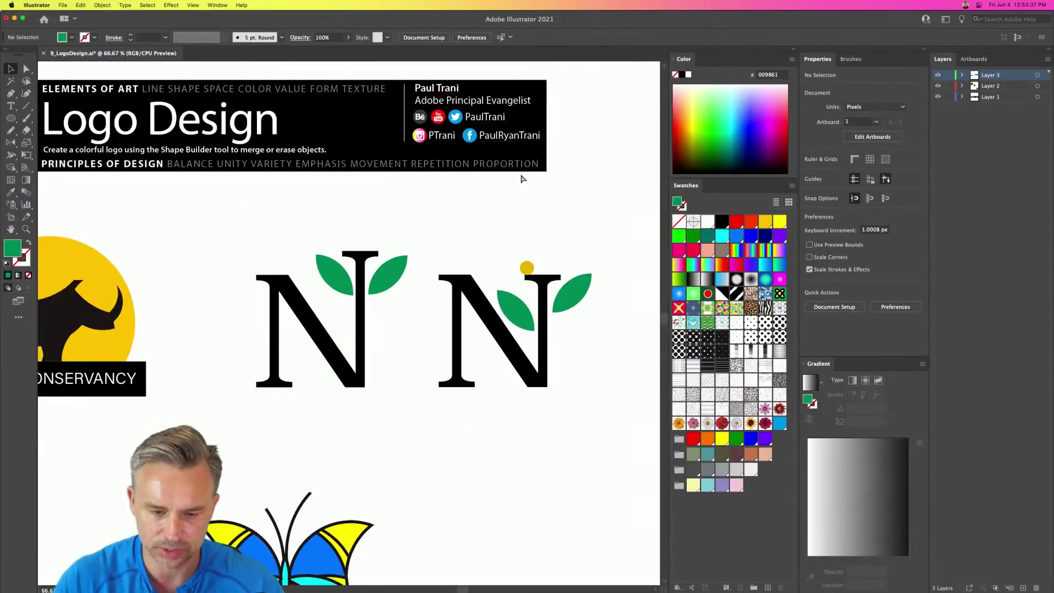
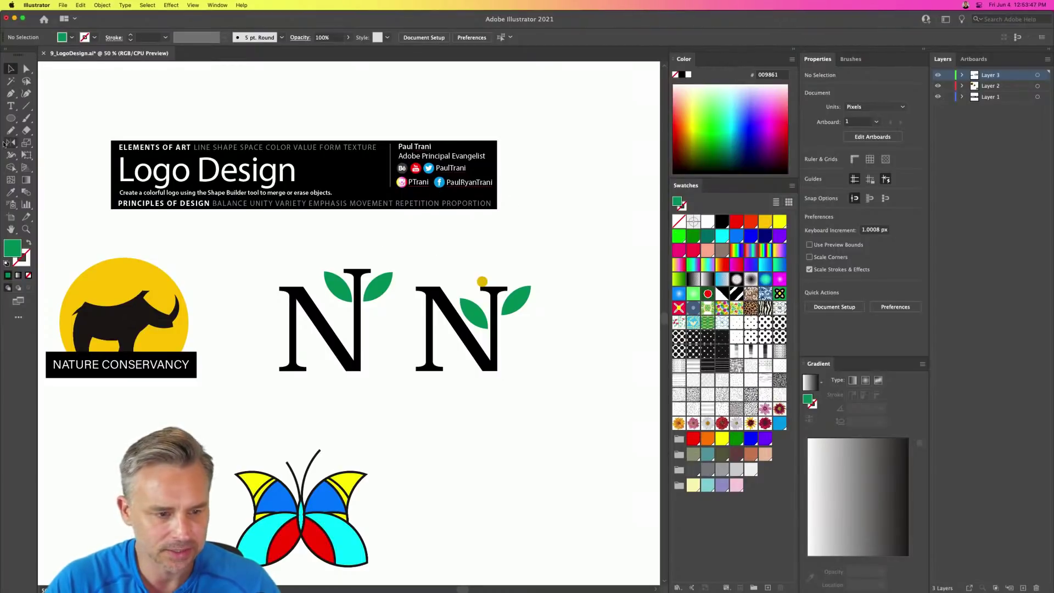
# Step: Add a C after the original N text and place a duplicate of the NC text beside the butterfly
pyautogui.click(11, 106)
pyautogui.click(470, 417)
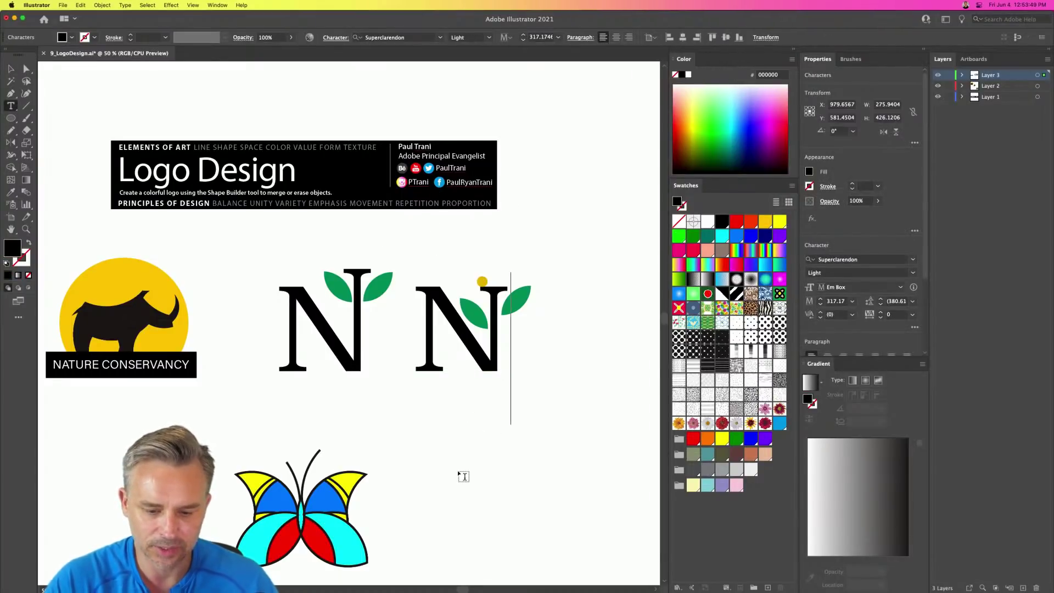
pyautogui.write('C')
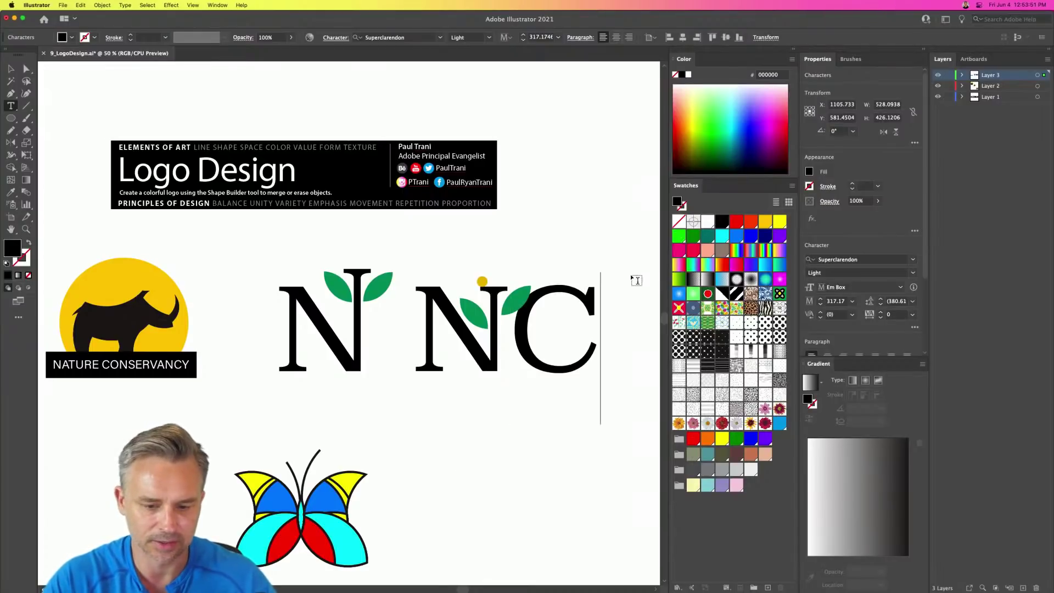
pyautogui.press('Escape')
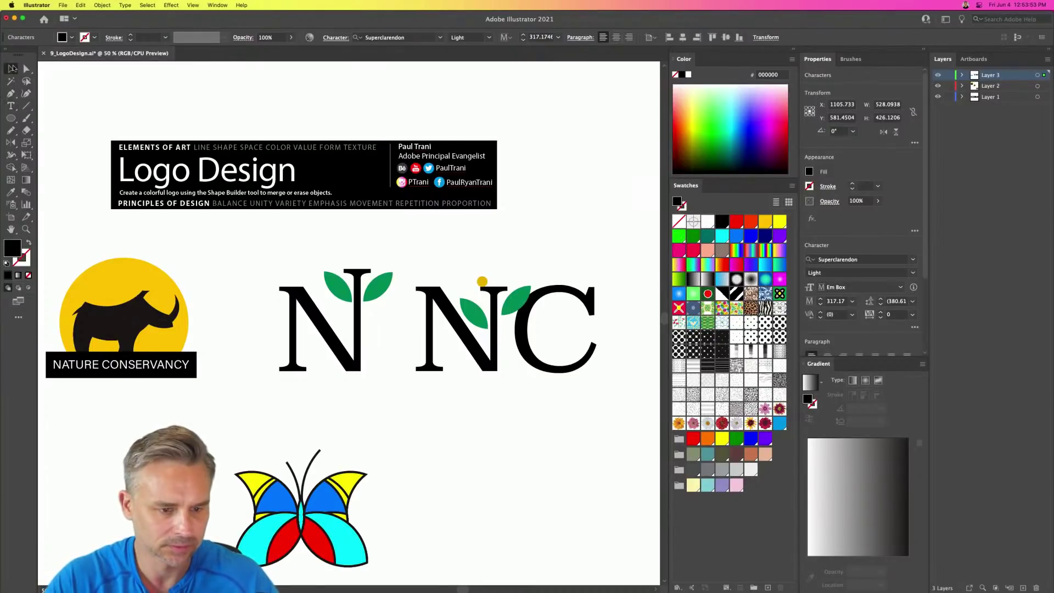
pyautogui.moveTo(532, 357); pyautogui.dragTo(535, 490)
pyautogui.moveTo(538, 402); pyautogui.dragTo(538, 214)
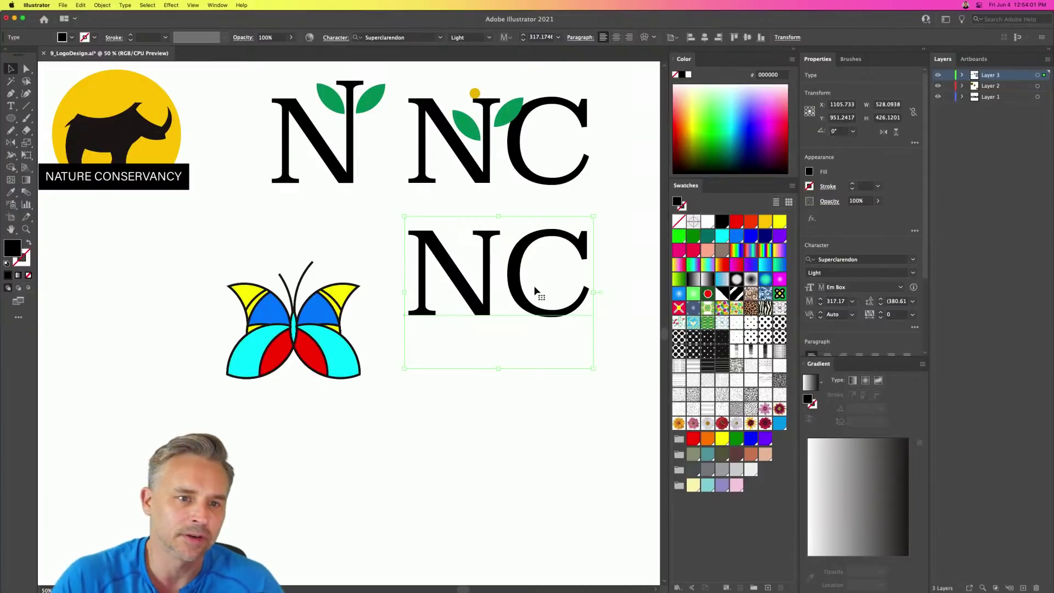
pyautogui.moveTo(526, 304); pyautogui.dragTo(530, 326)
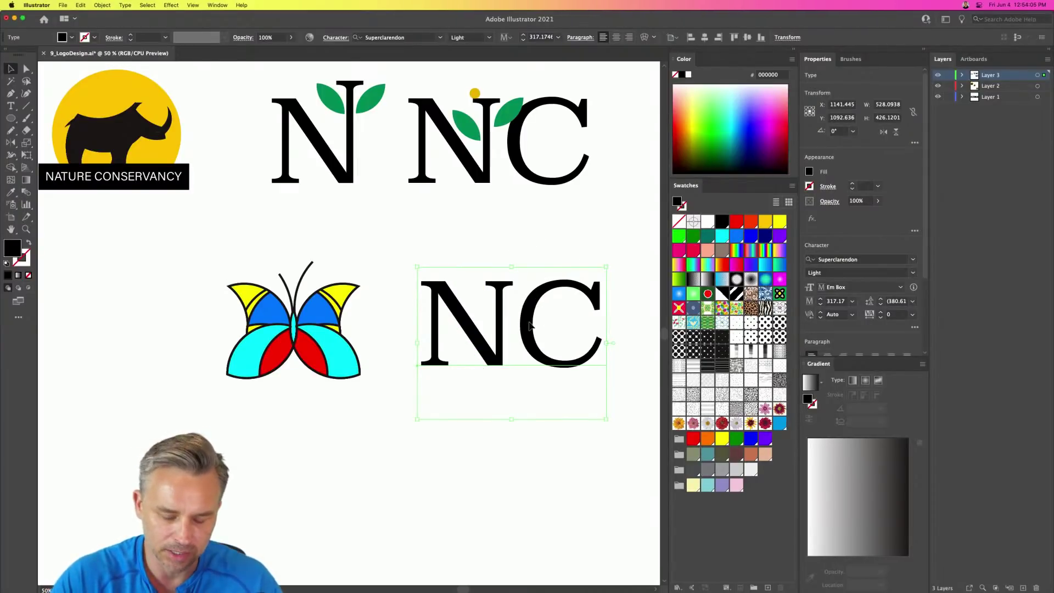
# Step: Cut the C out of the duplicated text into its own text object and overlap it with the N's right stem
pyautogui.doubleClick(532, 329)
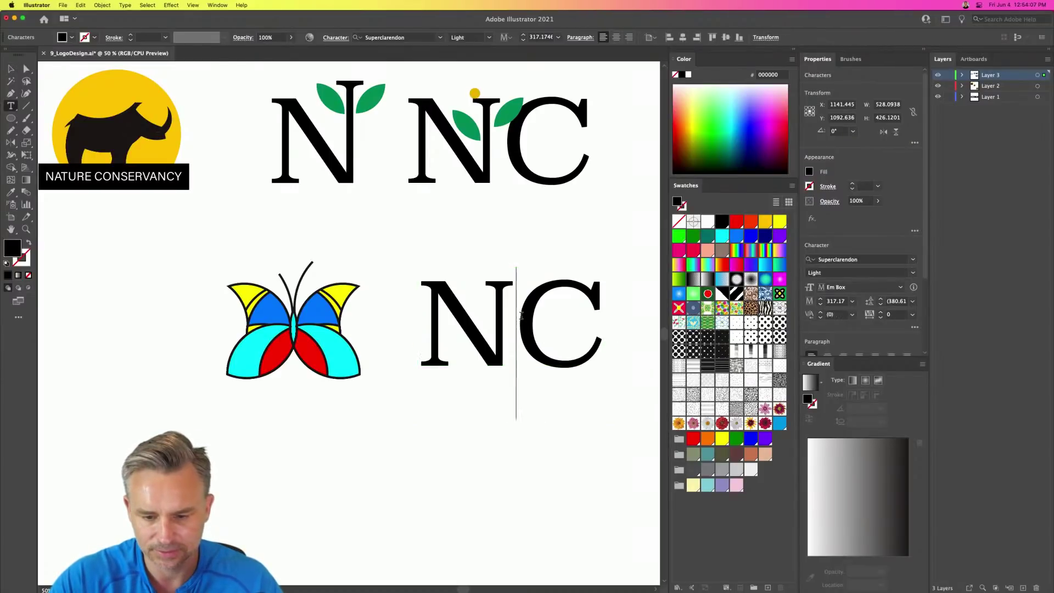
pyautogui.moveTo(532, 330); pyautogui.dragTo(625, 325)
pyautogui.press('super+c')
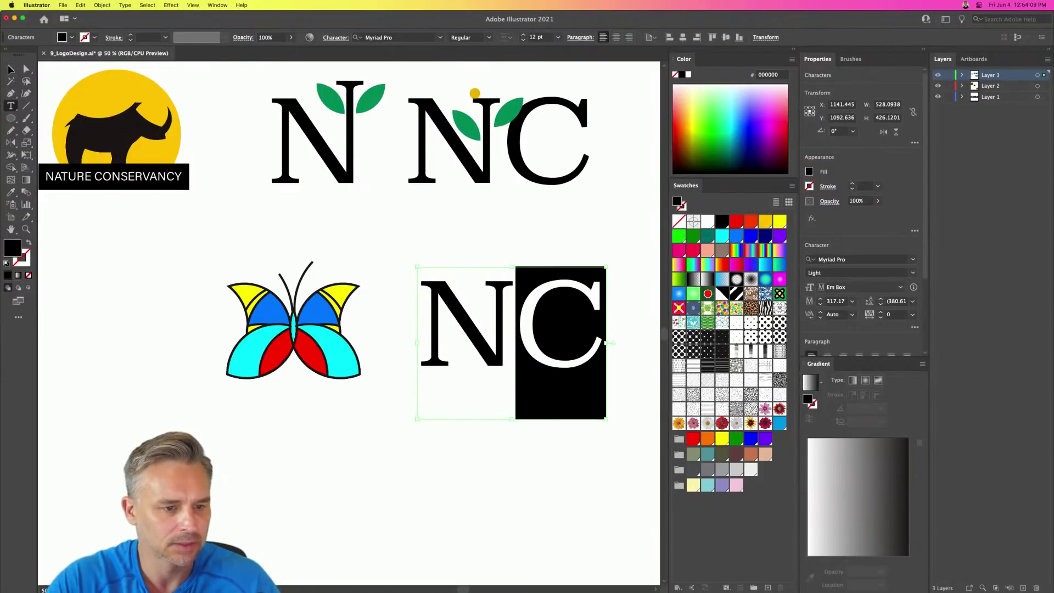
pyautogui.press('BackSpace')
pyautogui.press('Escape')
pyautogui.click(382, 459)
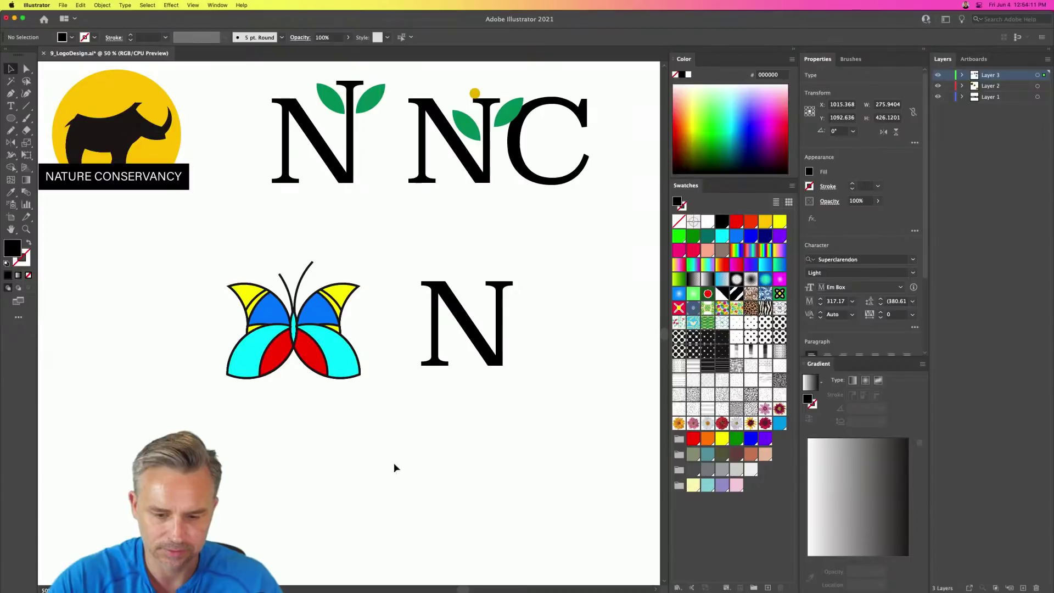
pyautogui.press('super+v')
pyautogui.moveTo(296, 279); pyautogui.dragTo(499, 311)
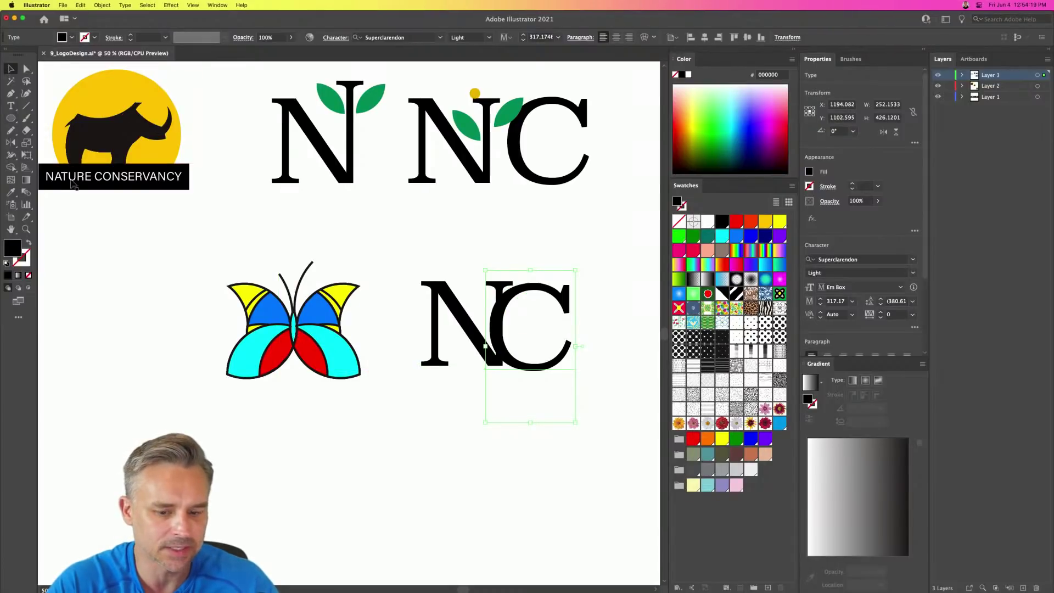
# Step: Draw a black rectangle about 260 by 543 px covering the C from the N's right stem outward
pyautogui.click(10, 118)
pyautogui.moveTo(10, 118); pyautogui.dragTo(63, 118)
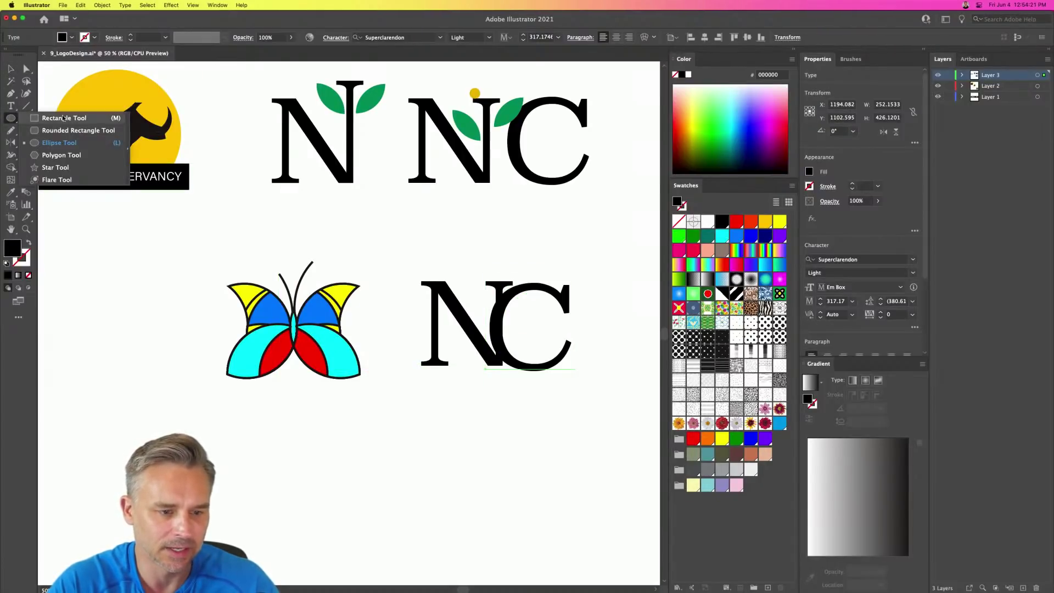
pyautogui.moveTo(82, 153); pyautogui.dragTo(63, 119)
pyautogui.moveTo(598, 254); pyautogui.dragTo(504, 446)
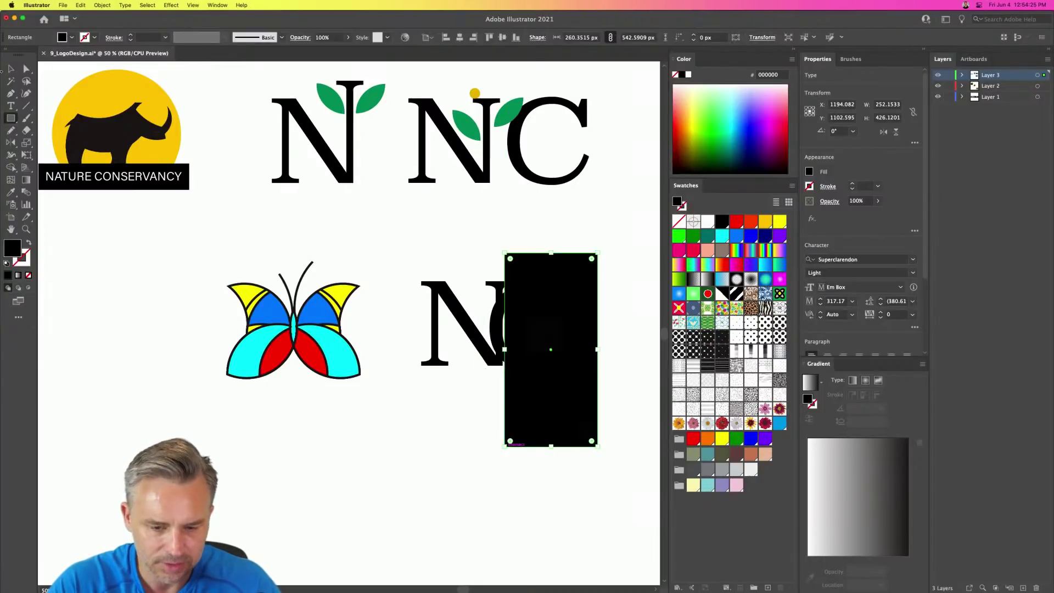
# Step: Make a clipping mask from the rectangle and the C to hide the part overlapping the N
pyautogui.click(9, 70)
pyautogui.keyDown('shift'); pyautogui.click(496, 328); pyautogui.keyUp('shift')
pyautogui.rightClick(495, 327)
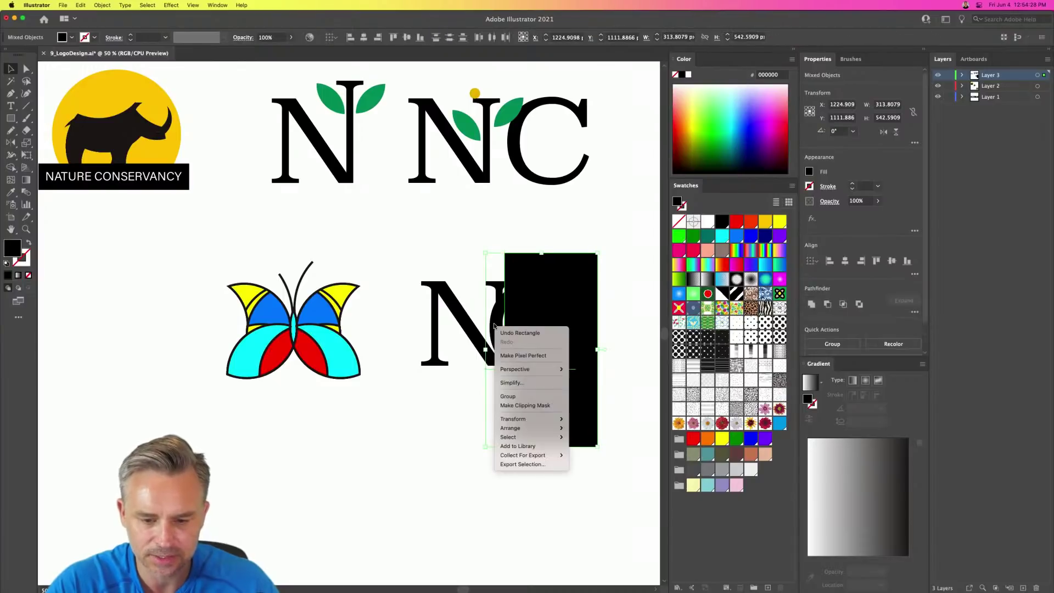
pyautogui.click(528, 406)
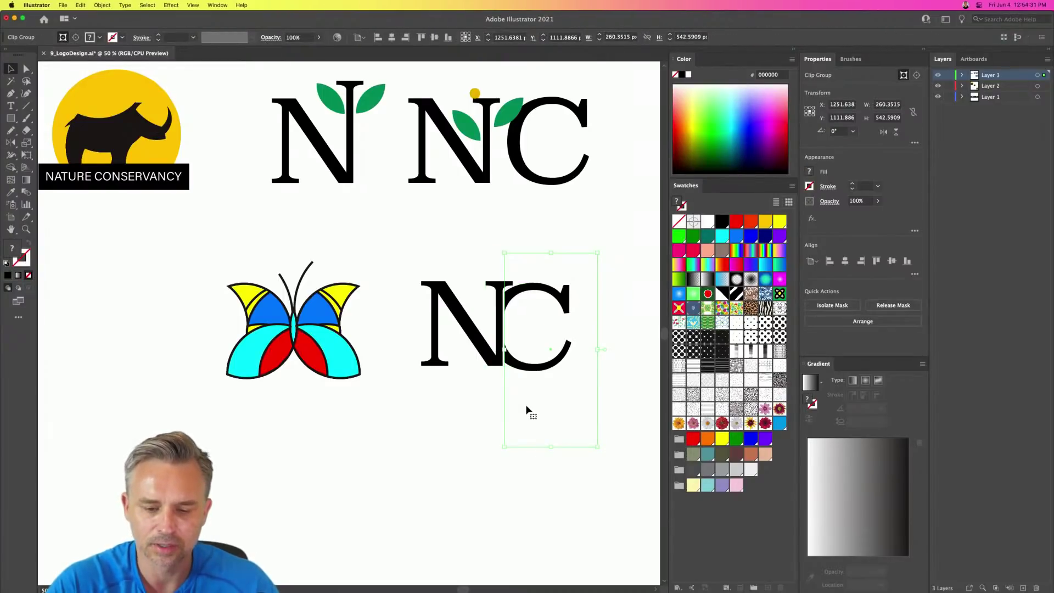
pyautogui.click(364, 250)
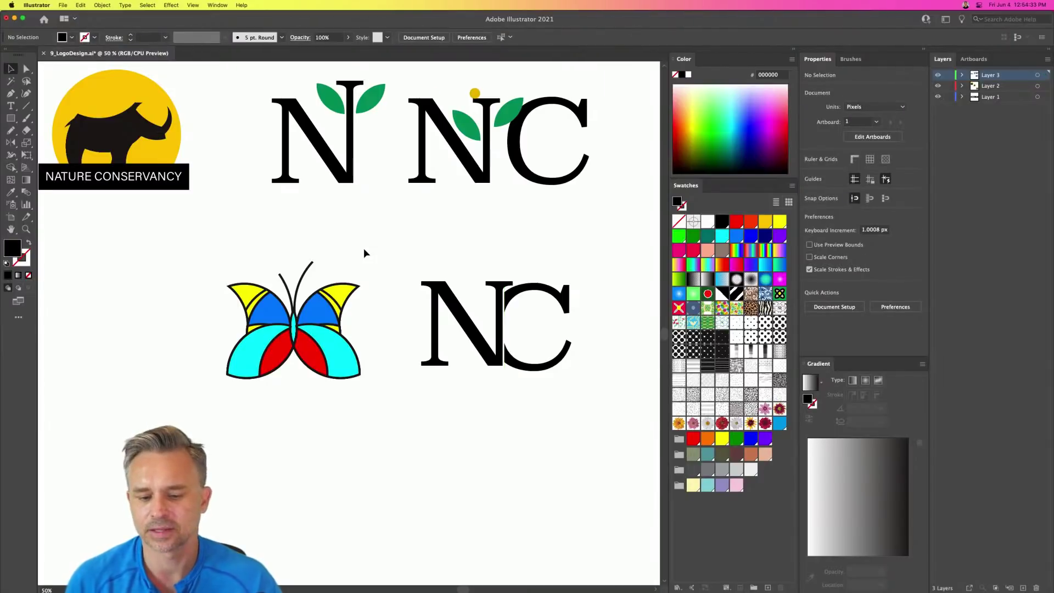
# Step: Move the clipped C down about 30 px so it sits lower than the N
pyautogui.press('super+equal')
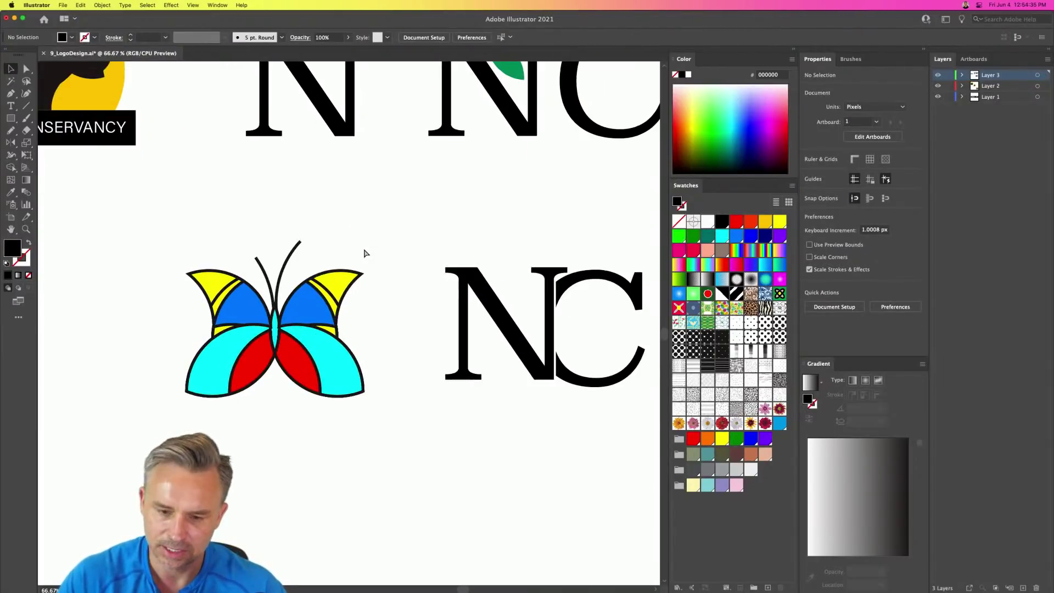
pyautogui.moveTo(359, 251); pyautogui.dragTo(178, 244)
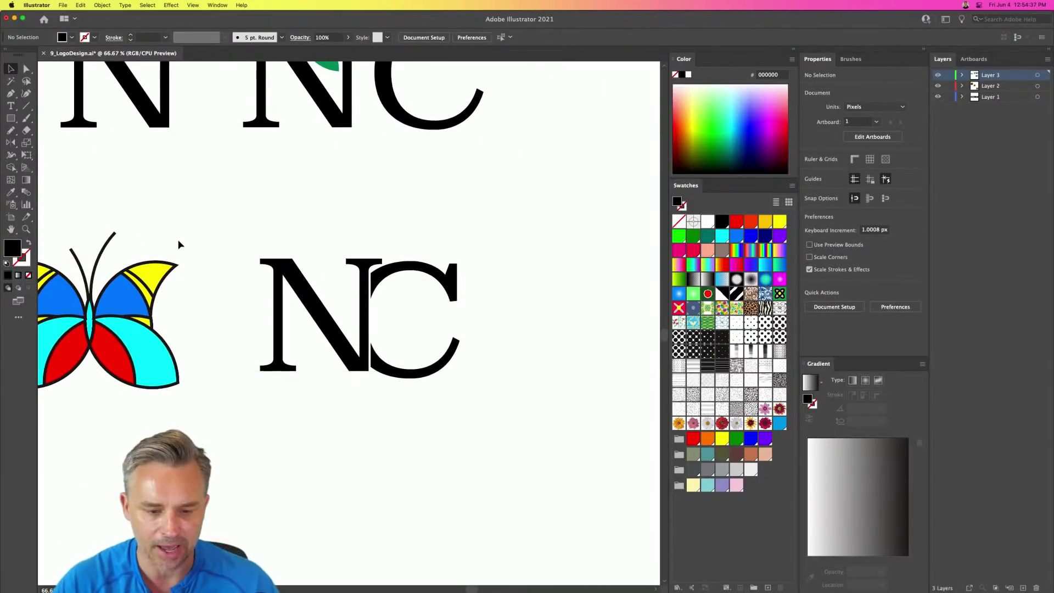
pyautogui.press('super+equal')
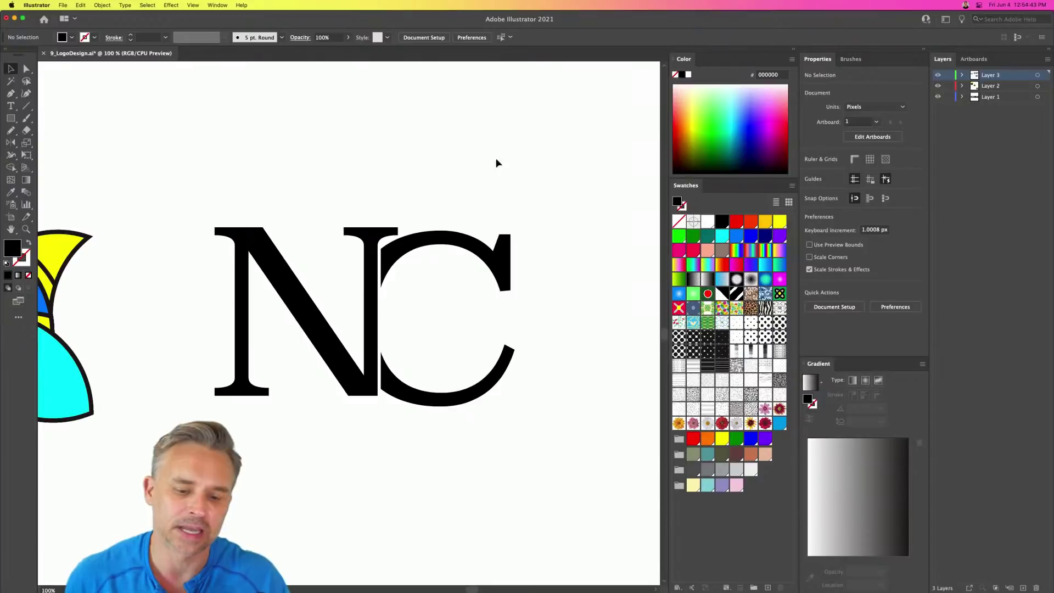
pyautogui.click(461, 245)
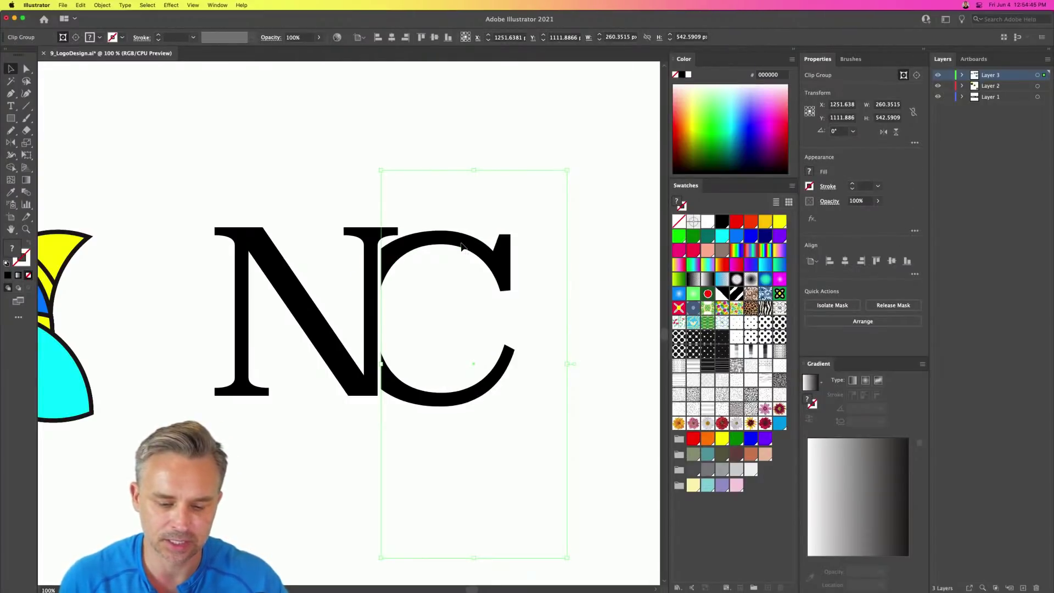
pyautogui.hotkey('shift', 'Down')
pyautogui.hotkey('shift', 'Down')
pyautogui.hotkey('shift', 'Down')
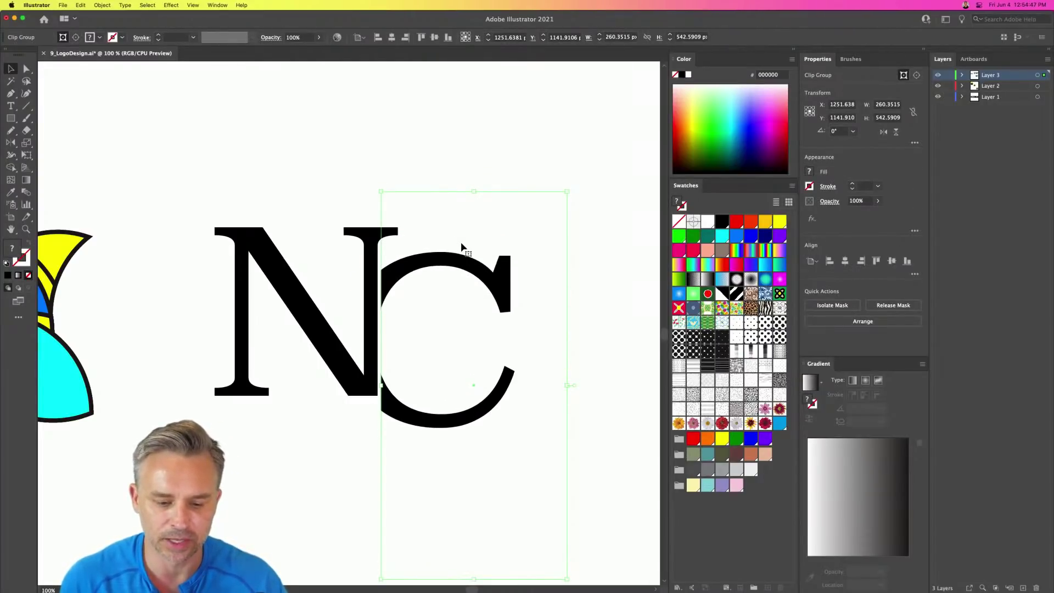
# Step: Directly select the edge of the C's clipping rectangle beside the N's stem and move it up about 20 px
pyautogui.press('a')
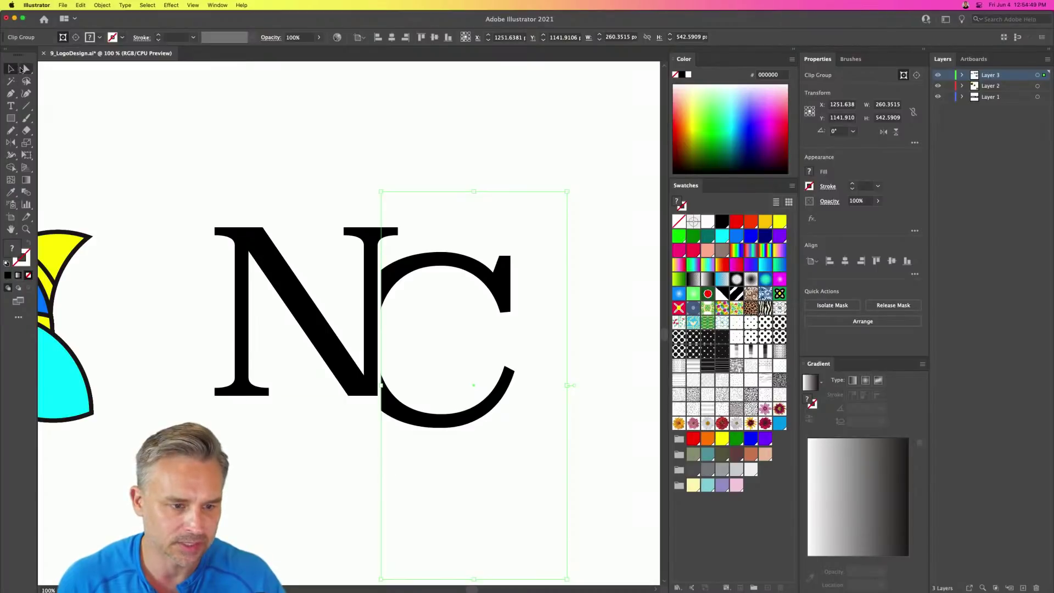
pyautogui.moveTo(387, 481); pyautogui.dragTo(379, 474)
pyautogui.hotkey('shift', 'Up')
pyautogui.hotkey('shift', 'Up')
pyautogui.hotkey('shift', 'Up')
pyautogui.hotkey('shift', 'Down')
pyautogui.hotkey('shift', 'Down')
pyautogui.hotkey('shift', 'Down')
pyautogui.hotkey('shift', 'Down')
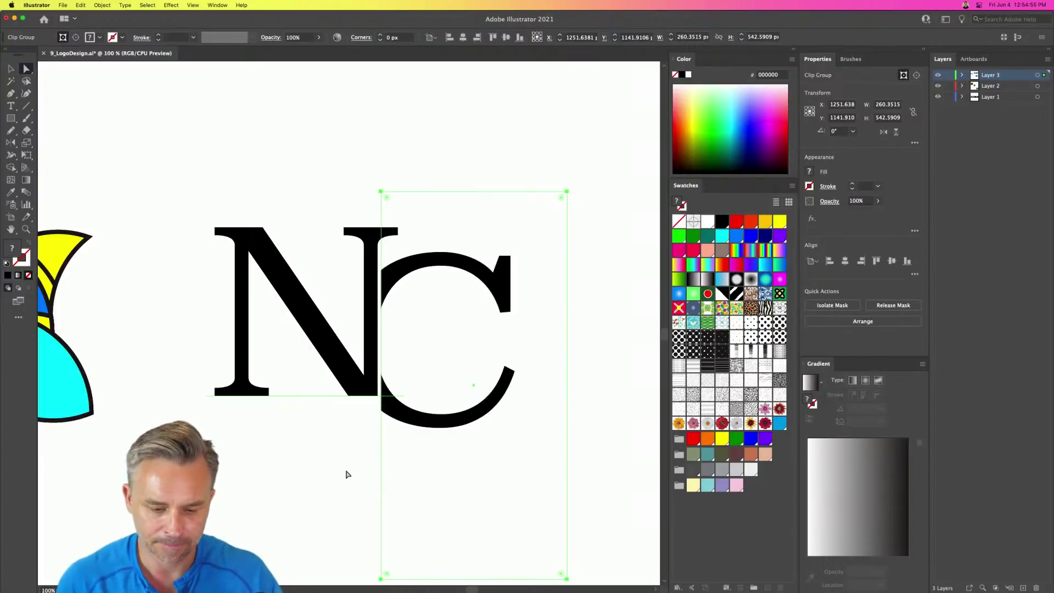
pyautogui.click(379, 474)
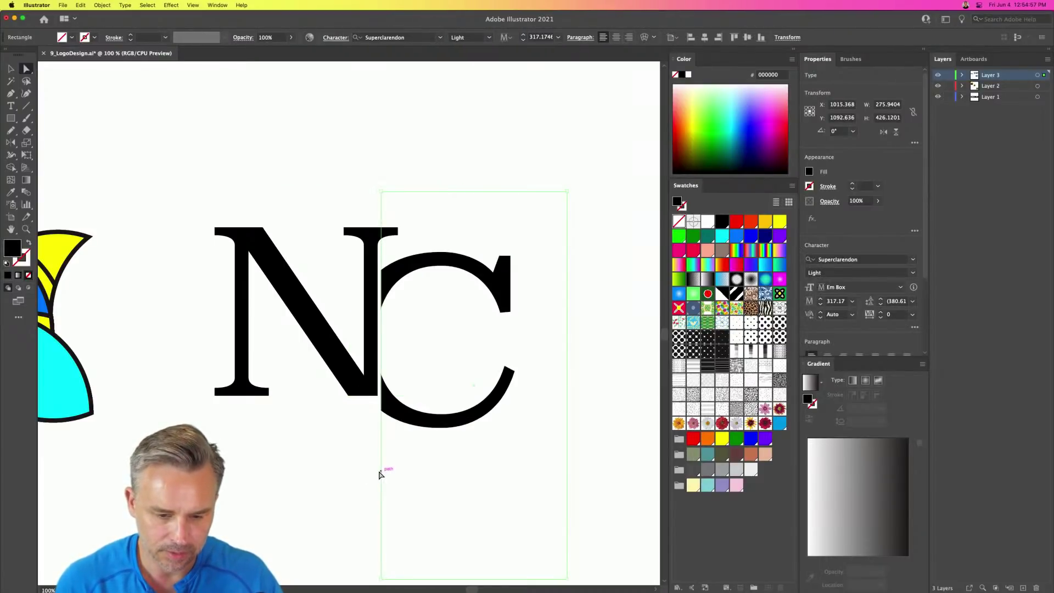
pyautogui.click(380, 476)
pyautogui.hotkey('shift', 'Up')
pyautogui.hotkey('shift', 'Up')
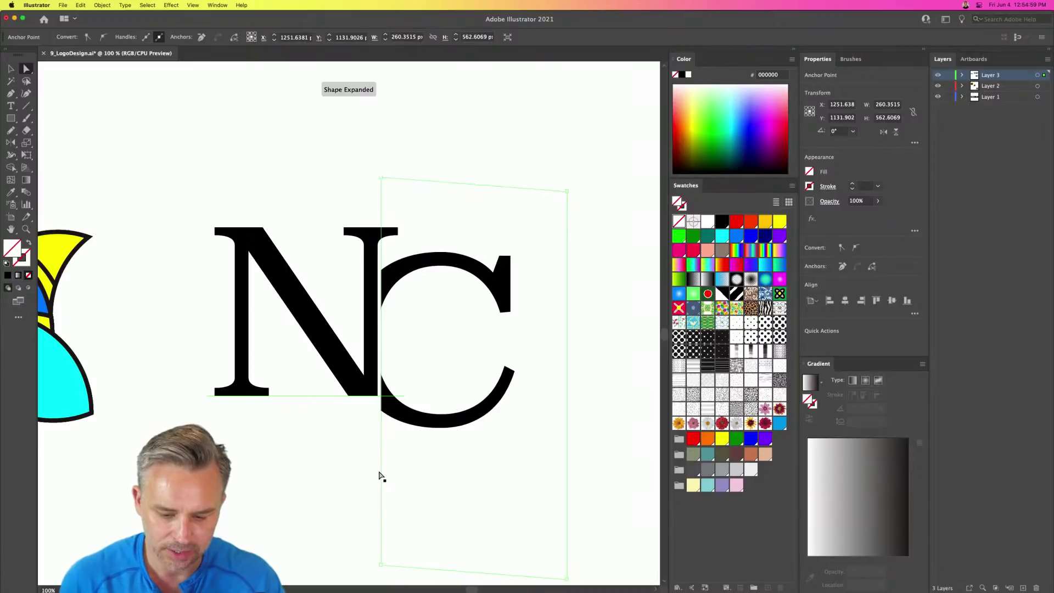
# Step: Raise the two lower corners of the C's clipping path together to about the level of the N's base
pyautogui.click(381, 564)
pyautogui.keyDown('shift'); pyautogui.click(569, 580); pyautogui.keyUp('shift')
pyautogui.moveTo(569, 580); pyautogui.dragTo(558, 418)
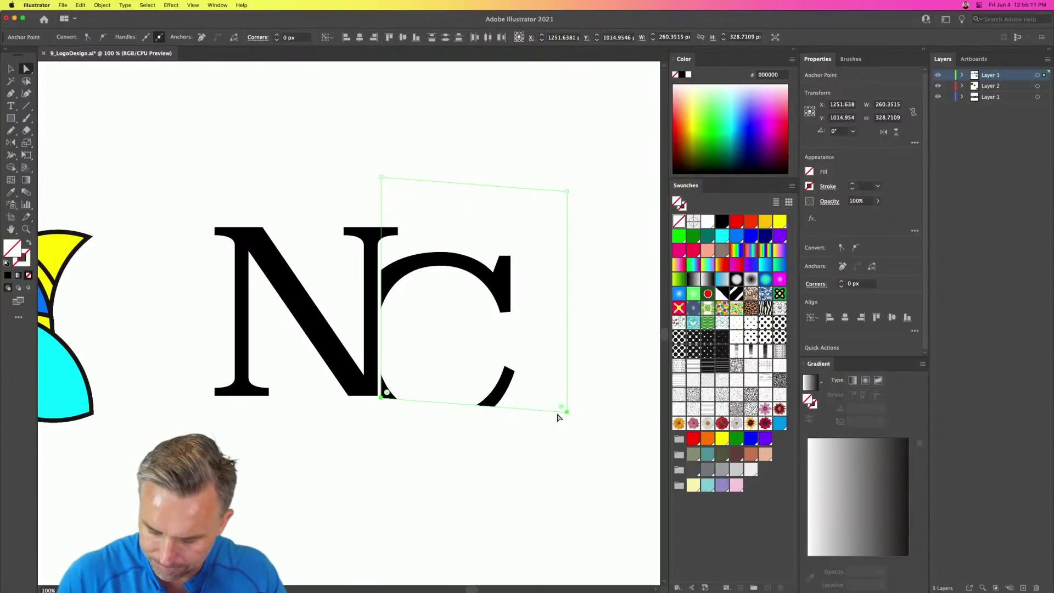
# Step: Add two anchor points along the bottom edge of the C's clipping path with the Pen tool
pyautogui.press('p')
pyautogui.click(431, 402)
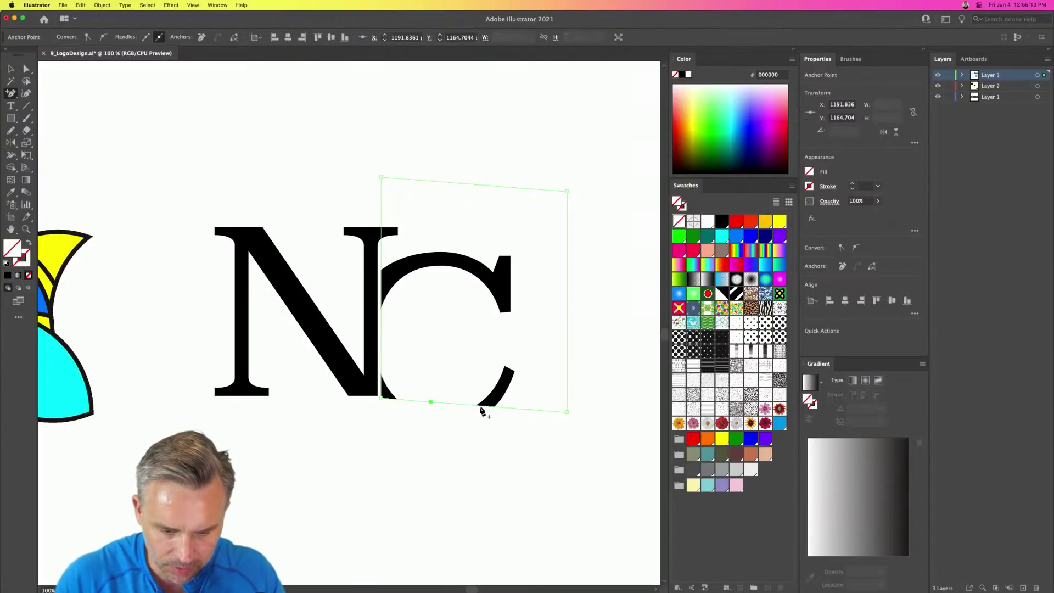
pyautogui.click(519, 409)
# Step: Move the two added anchor points beneath the N and below the C to reveal the C's lower curve passing under the N's stem
pyautogui.press('a')
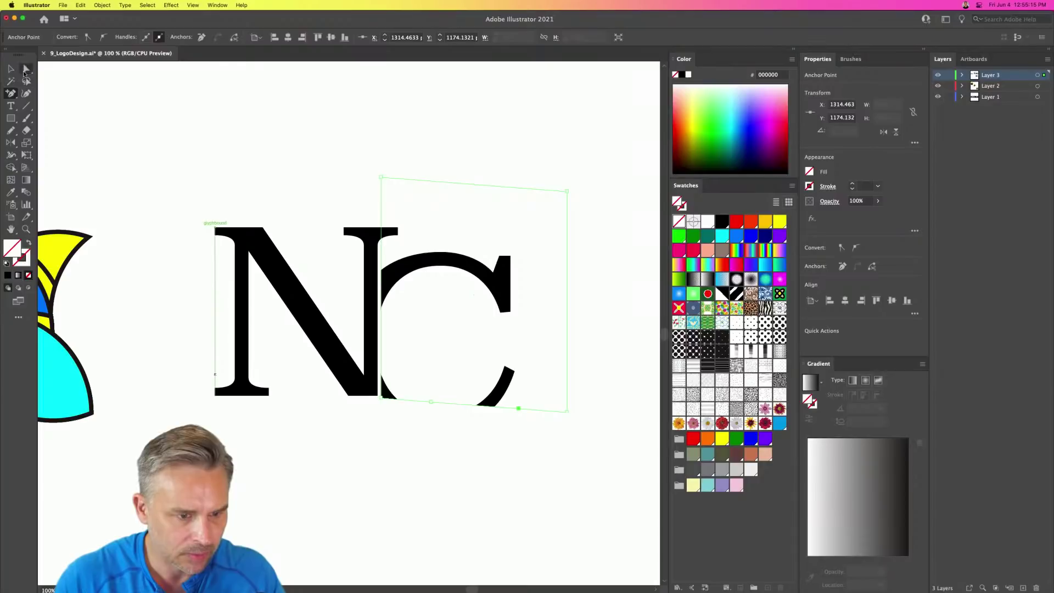
pyautogui.moveTo(426, 404); pyautogui.dragTo(303, 404)
pyautogui.moveTo(522, 411); pyautogui.dragTo(380, 496)
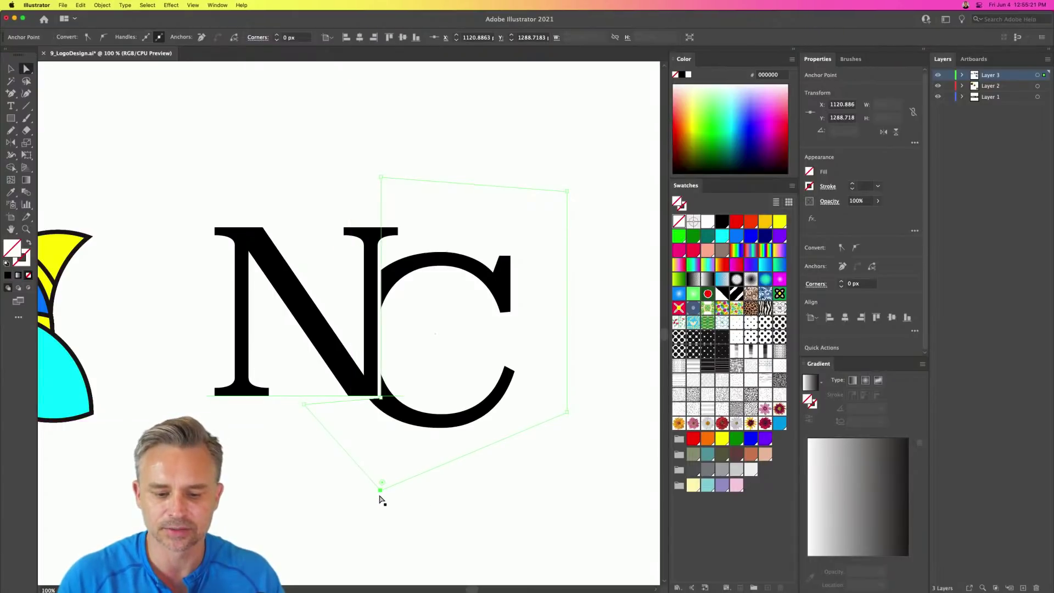
pyautogui.press('super+z')
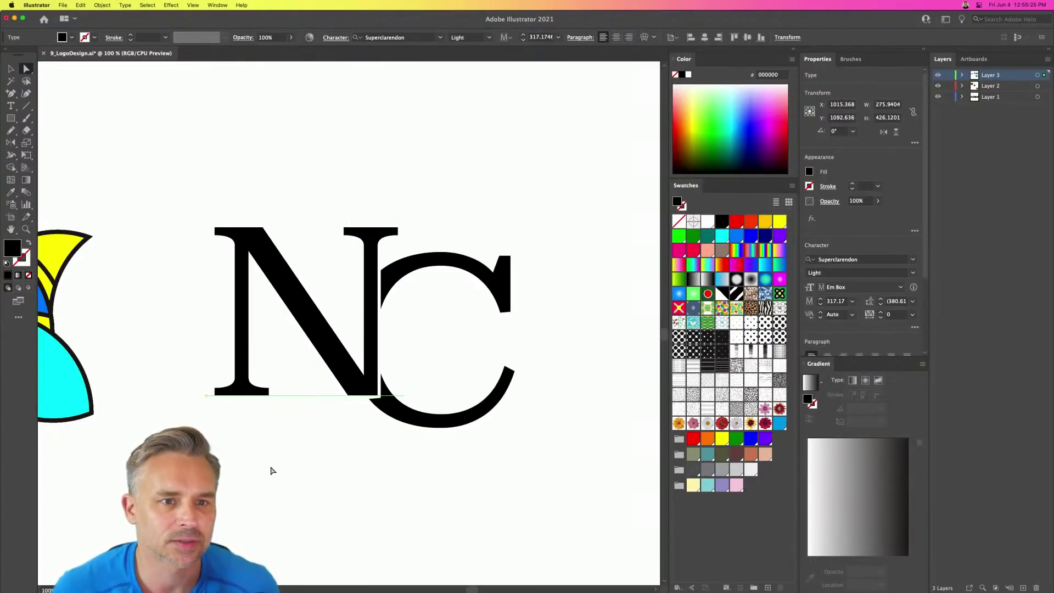
# Step: Toggle the bounding box display and fit the whole artboard in view to review all the logo variations
pyautogui.press('super+shift+b')
pyautogui.press('super+0')
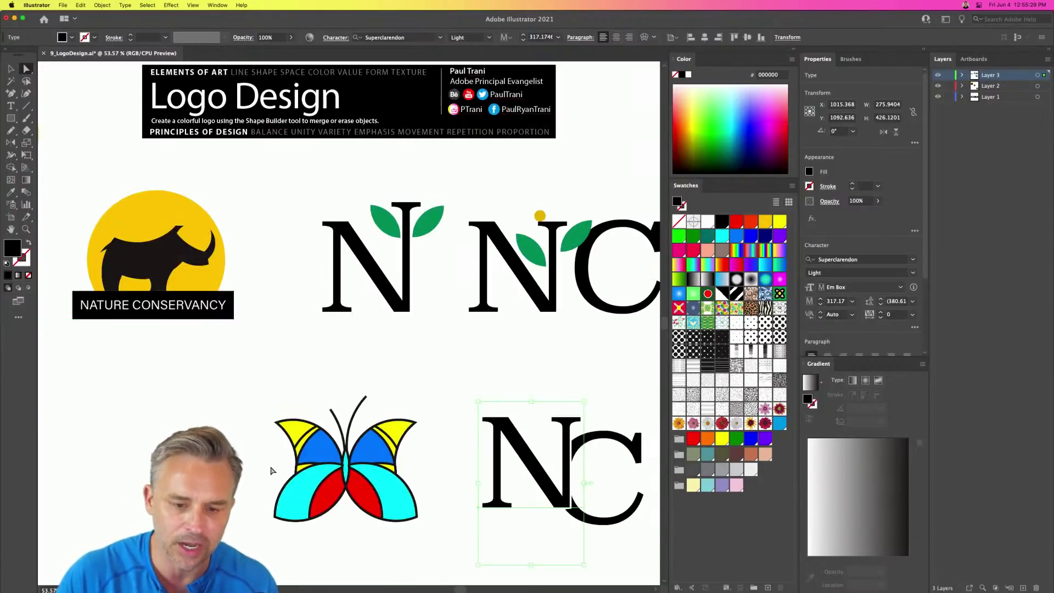
pyautogui.moveTo(528, 588)
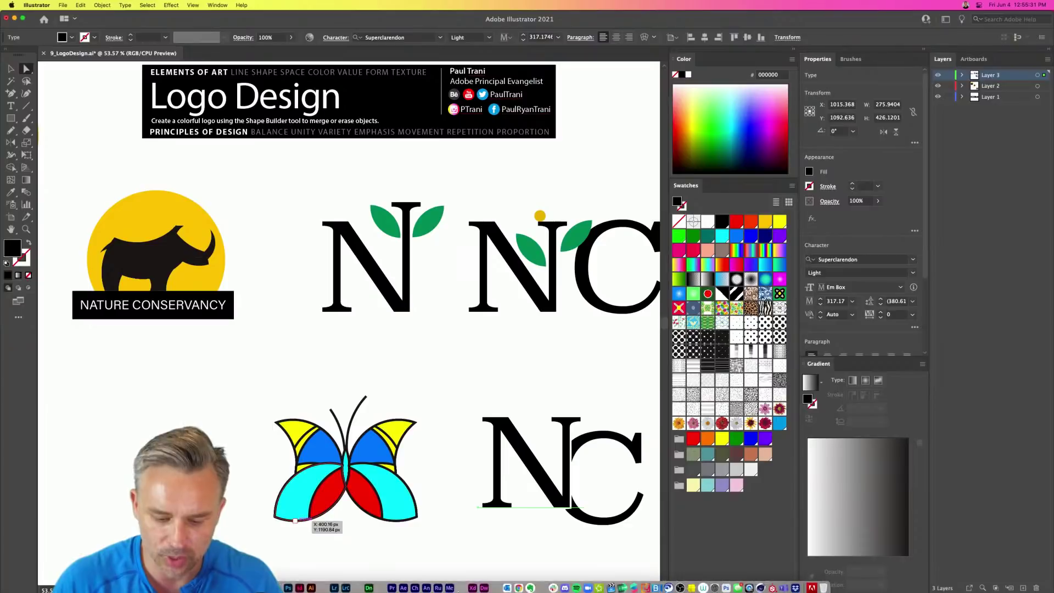